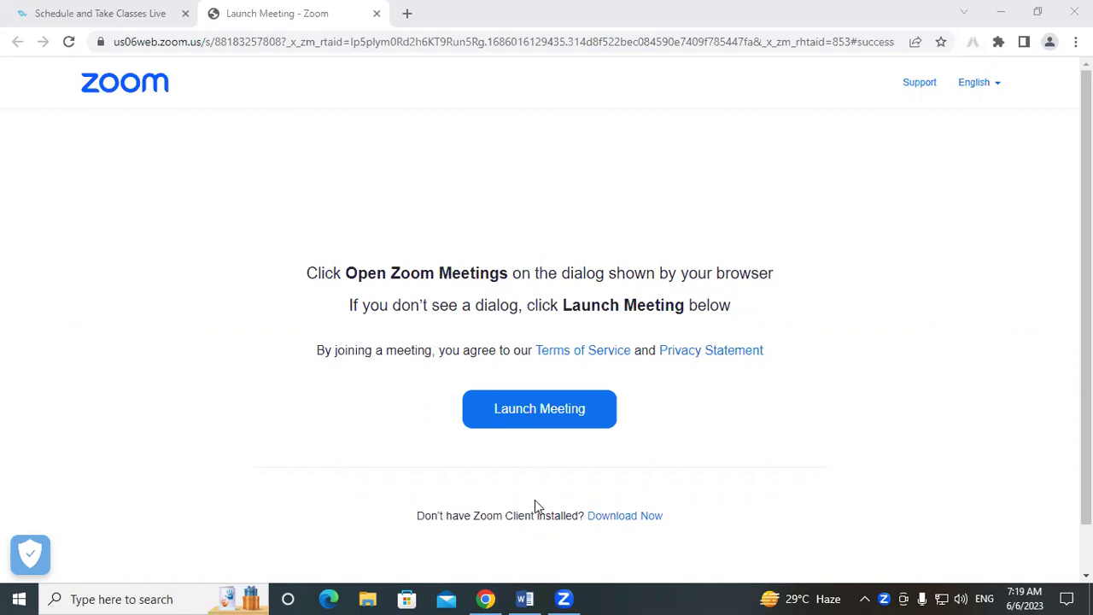
- Switch from Chrome to the blank Word document, Document1, using the taskbar
{"action": "left_click", "coordinate": [528, 598]}
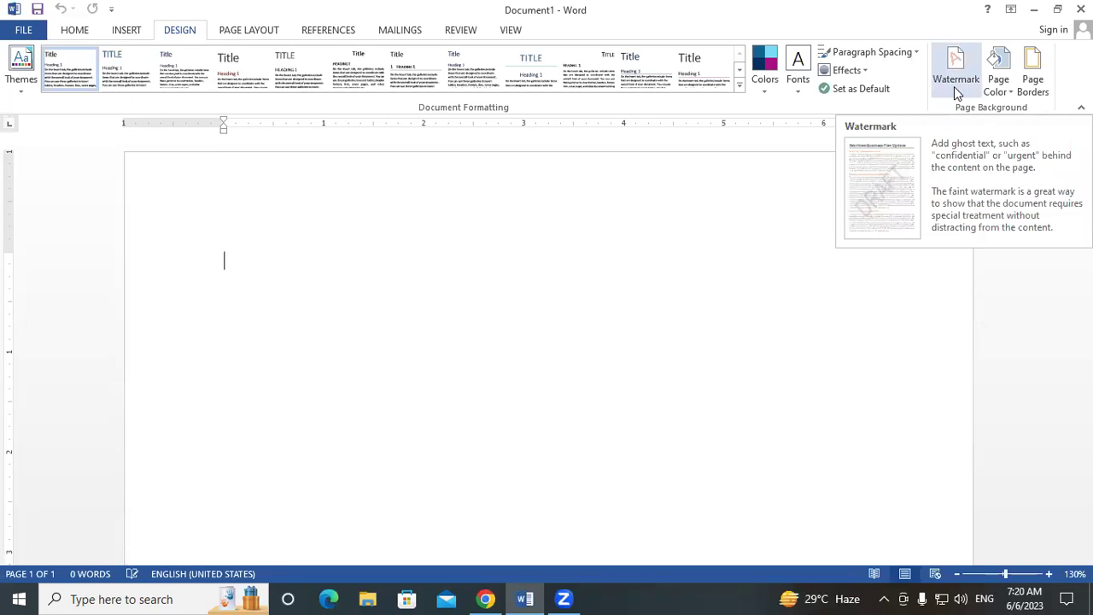
- Open the Design tab's Watermark gallery of ready-made watermarks
{"action": "scroll", "coordinate": [555, 350], "scroll_direction": "down", "scroll_amount": 1}
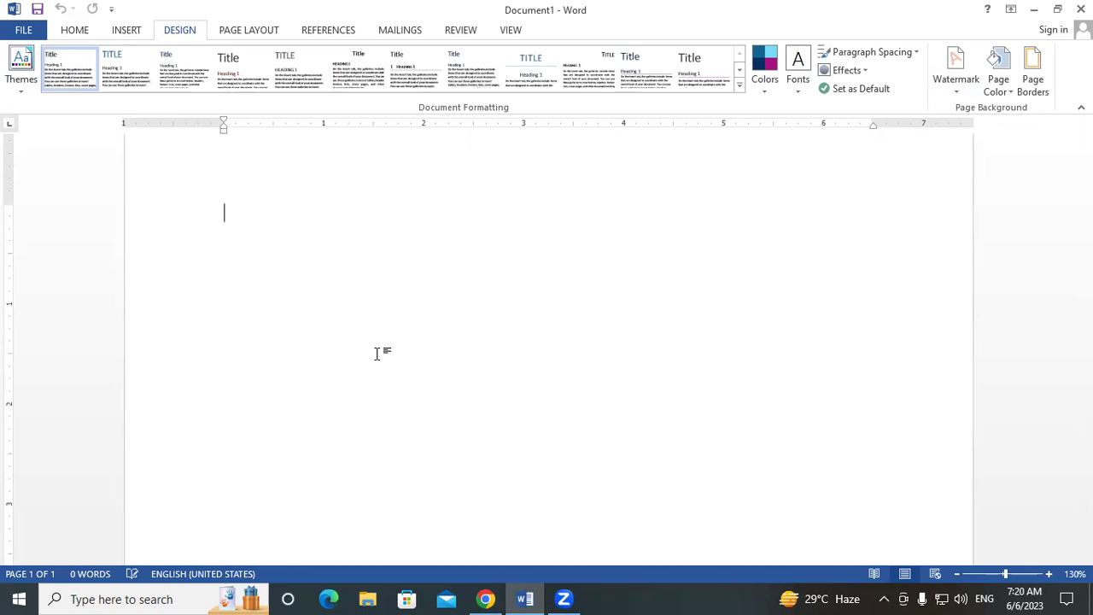
{"action": "left_click", "coordinate": [952, 89]}
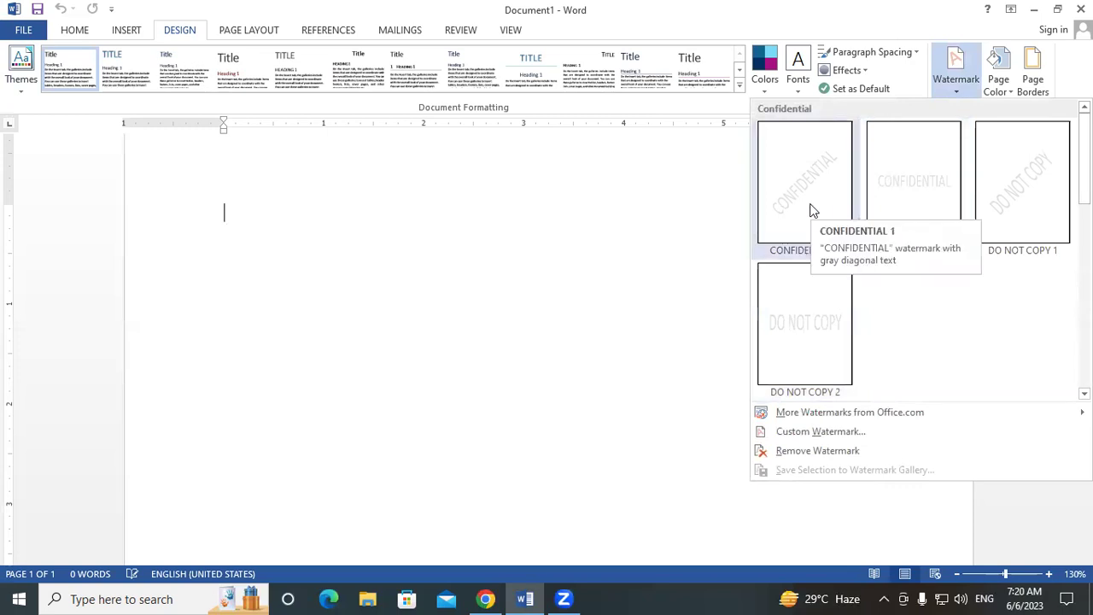
- Apply the diagonal DO NOT COPY 1 watermark, view it on the page, then reopen the gallery
{"action": "left_click", "coordinate": [1027, 149]}
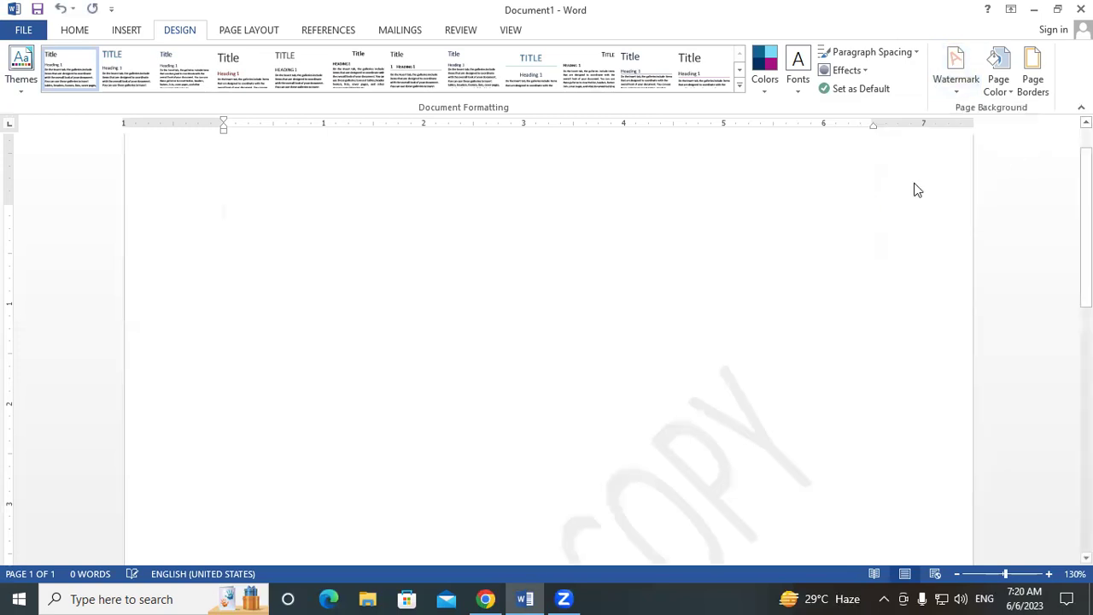
{"action": "scroll", "coordinate": [803, 310], "scroll_direction": "down", "scroll_amount": 5}
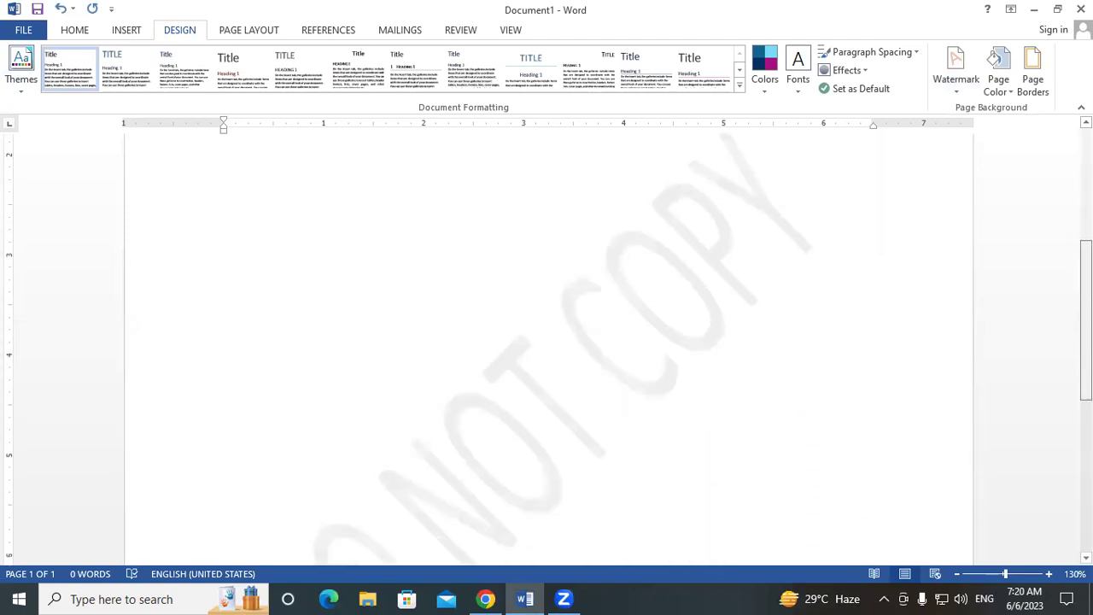
{"action": "scroll", "coordinate": [547, 342], "scroll_direction": "down", "scroll_amount": 2}
{"action": "scroll", "coordinate": [811, 374], "scroll_direction": "up", "scroll_amount": 2}
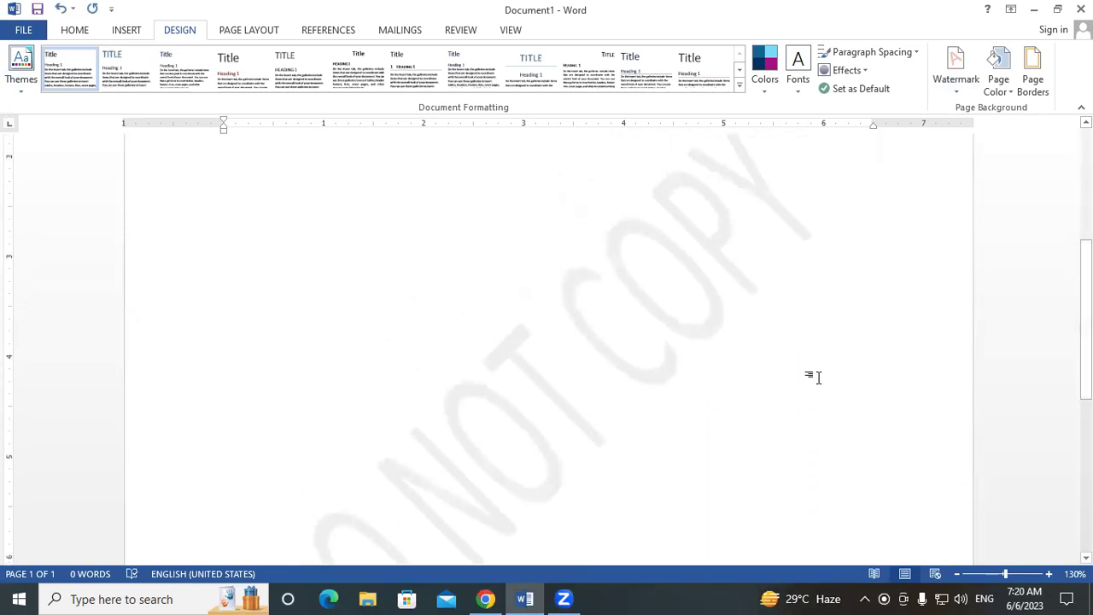
{"action": "scroll", "coordinate": [669, 321], "scroll_direction": "down", "scroll_amount": 4}
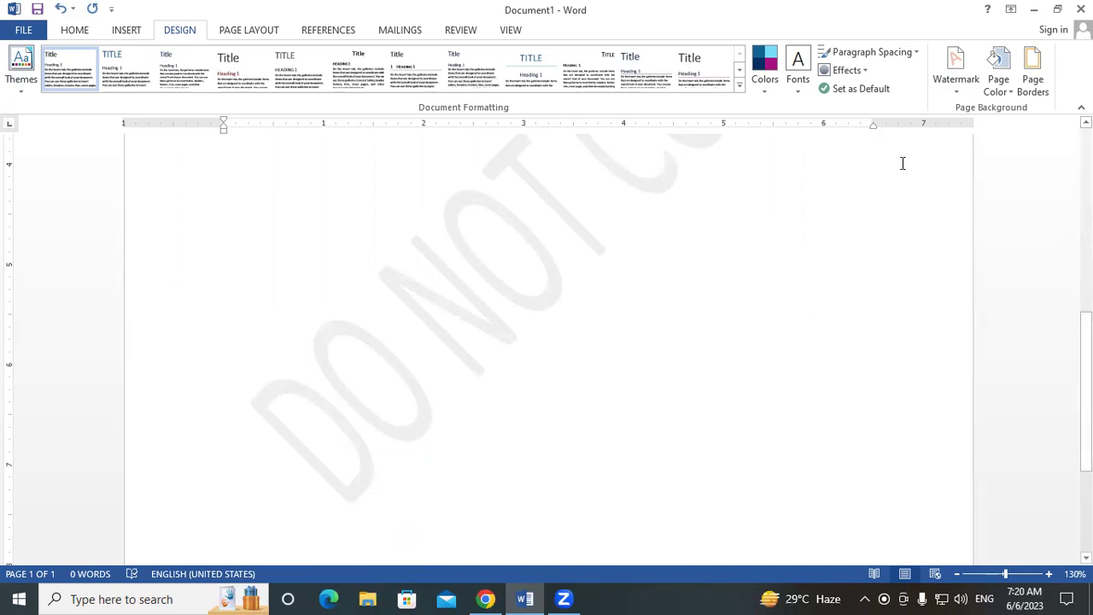
{"action": "left_click", "coordinate": [956, 85]}
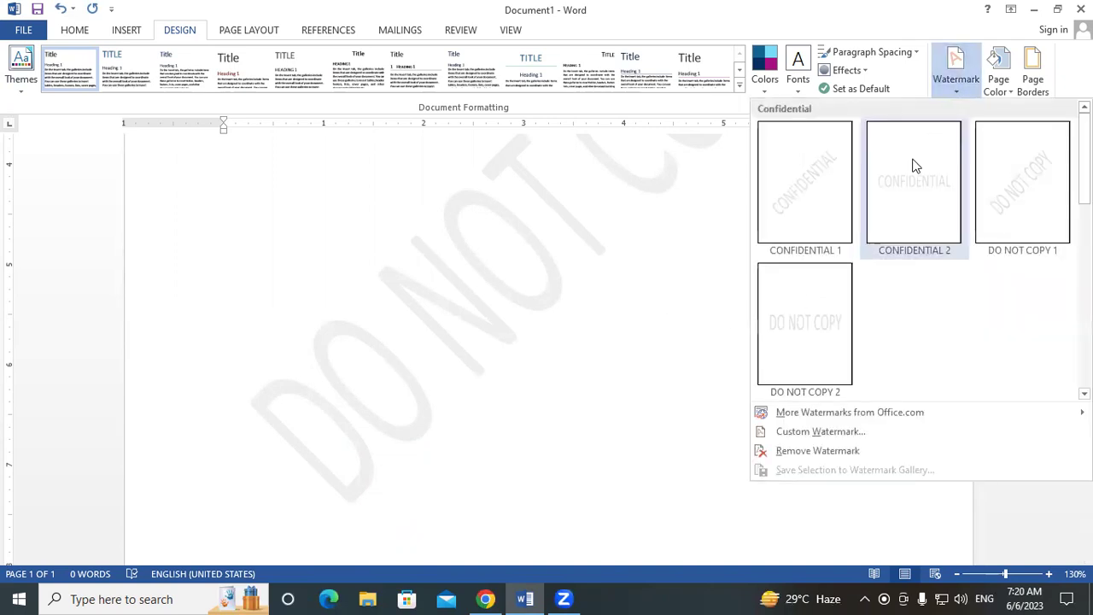
- In Custom Watermark, choose Text watermark and replace DO NOT COPY with 'Gayatri institute'
{"action": "left_click", "coordinate": [820, 431]}
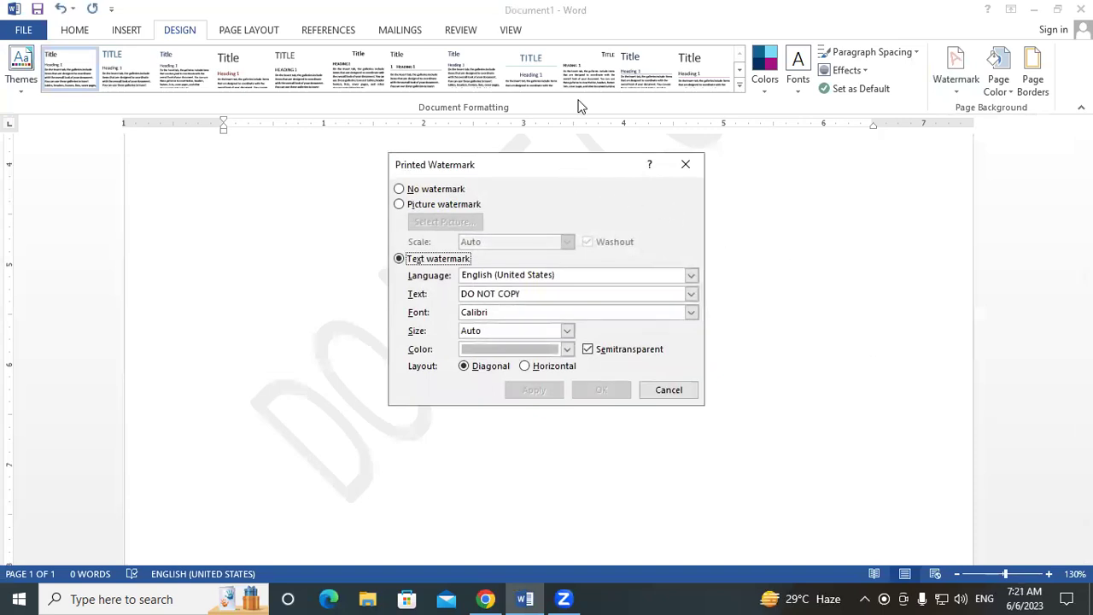
{"action": "left_click_drag", "start_coordinate": [567, 177], "coordinate": [578, 106]}
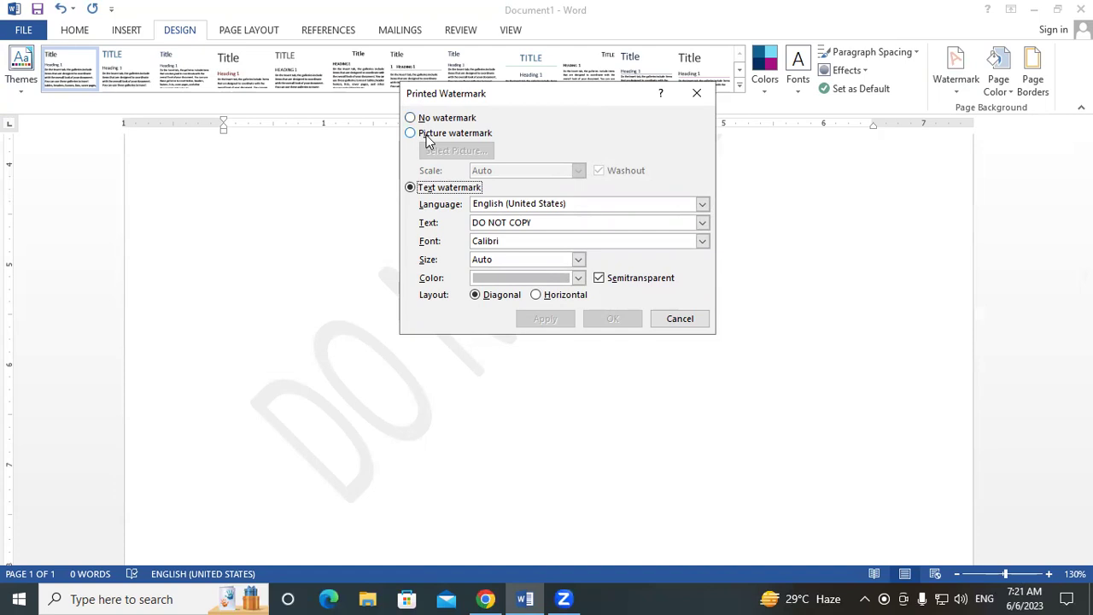
{"action": "left_click", "coordinate": [436, 191]}
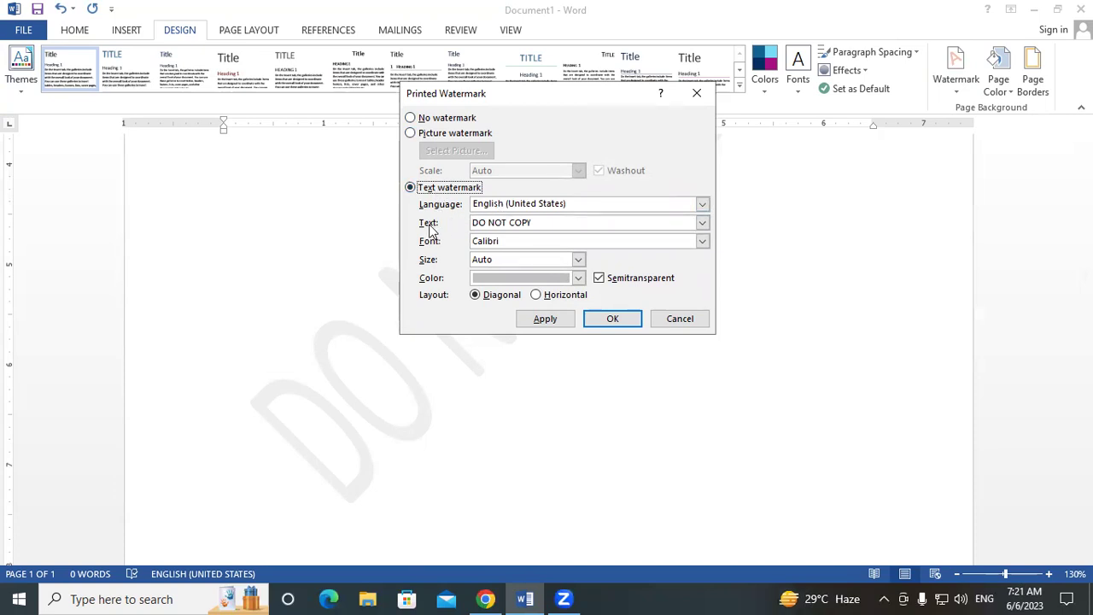
{"action": "left_click_drag", "start_coordinate": [542, 222], "coordinate": [470, 222]}
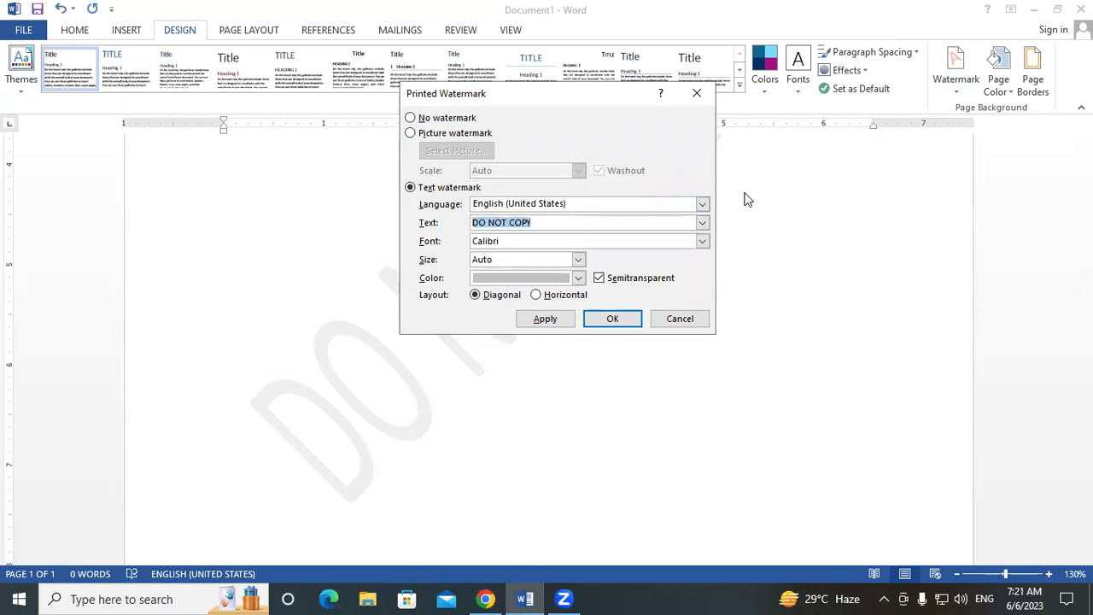
{"action": "type", "text": "Gayat"}
{"action": "type", "text": "ri institute"}
- Keep the Calibri font, set the watermark to size 44 in purple, and apply it
{"action": "left_click", "coordinate": [701, 241]}
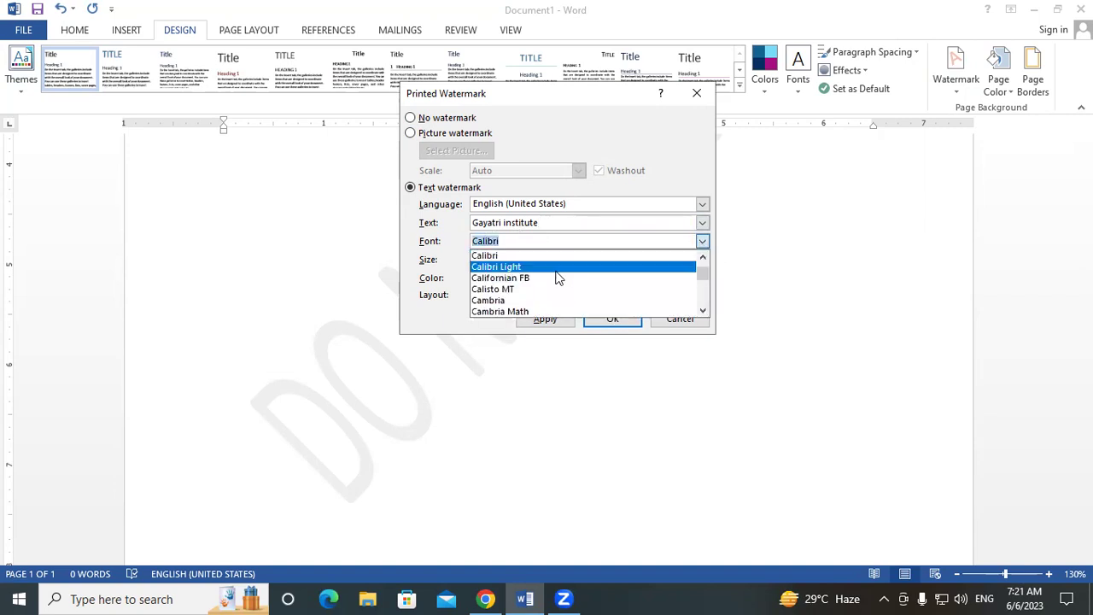
{"action": "scroll", "coordinate": [509, 282], "scroll_direction": "down", "scroll_amount": 2}
{"action": "scroll", "coordinate": [510, 285], "scroll_direction": "down", "scroll_amount": 1}
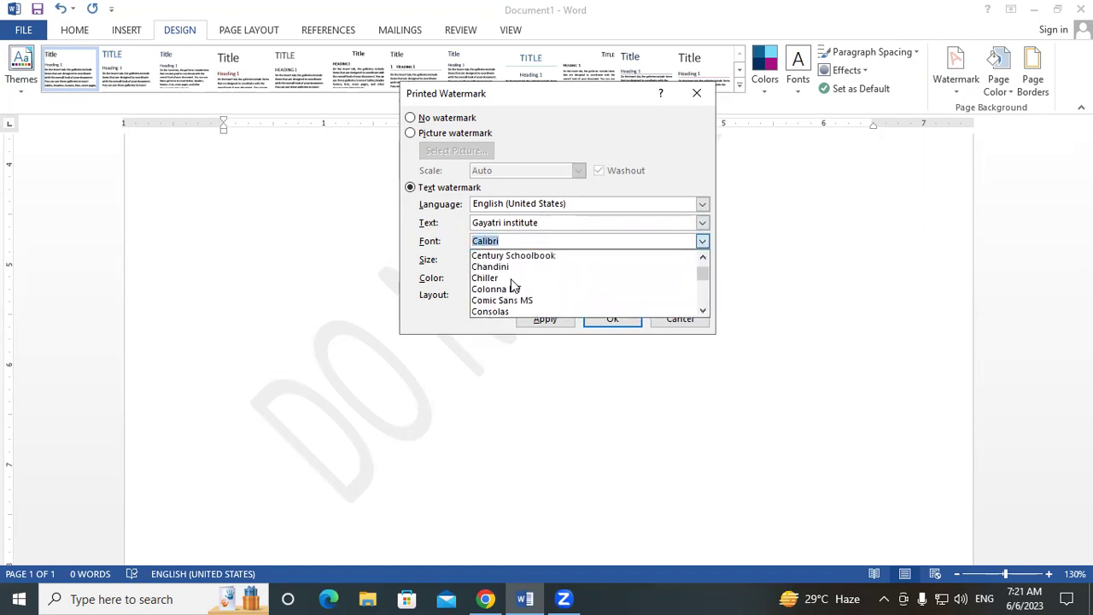
{"action": "left_click", "coordinate": [451, 258]}
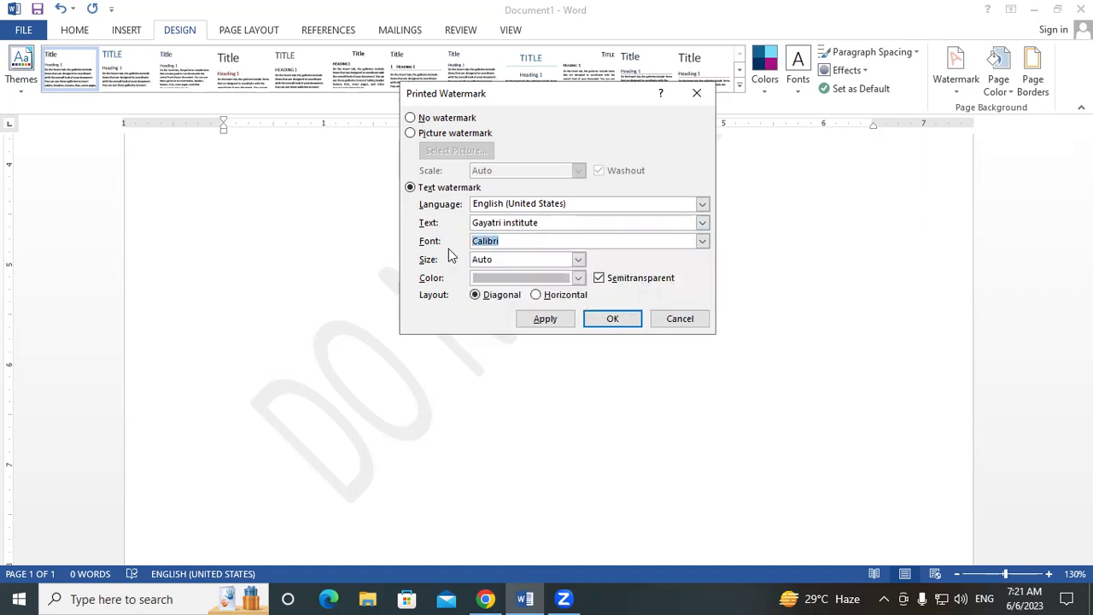
{"action": "left_click", "coordinate": [577, 263]}
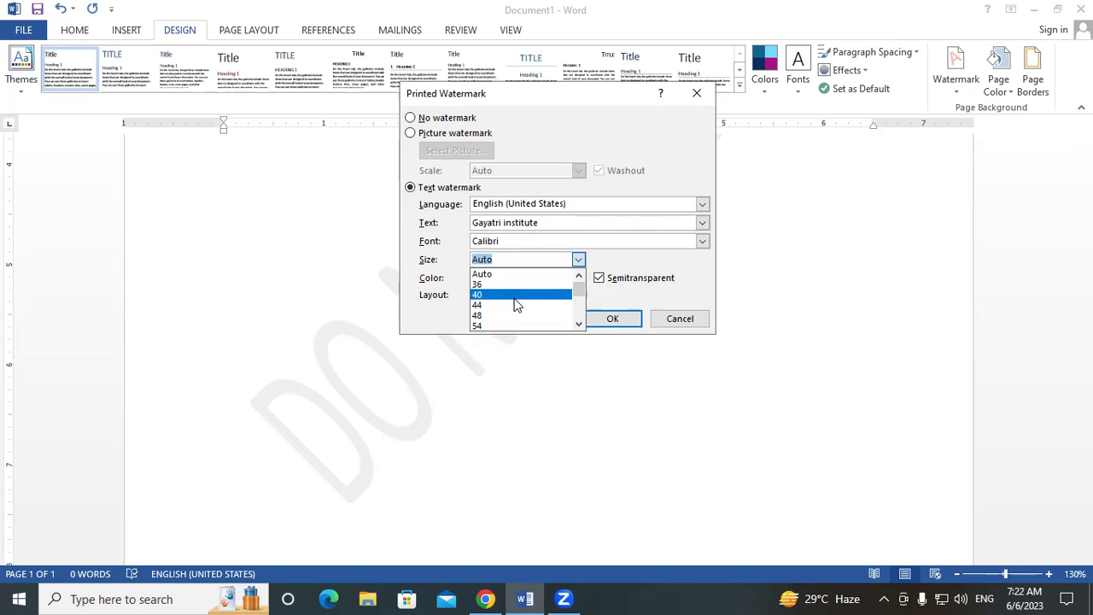
{"action": "left_click_drag", "start_coordinate": [578, 288], "coordinate": [583, 272]}
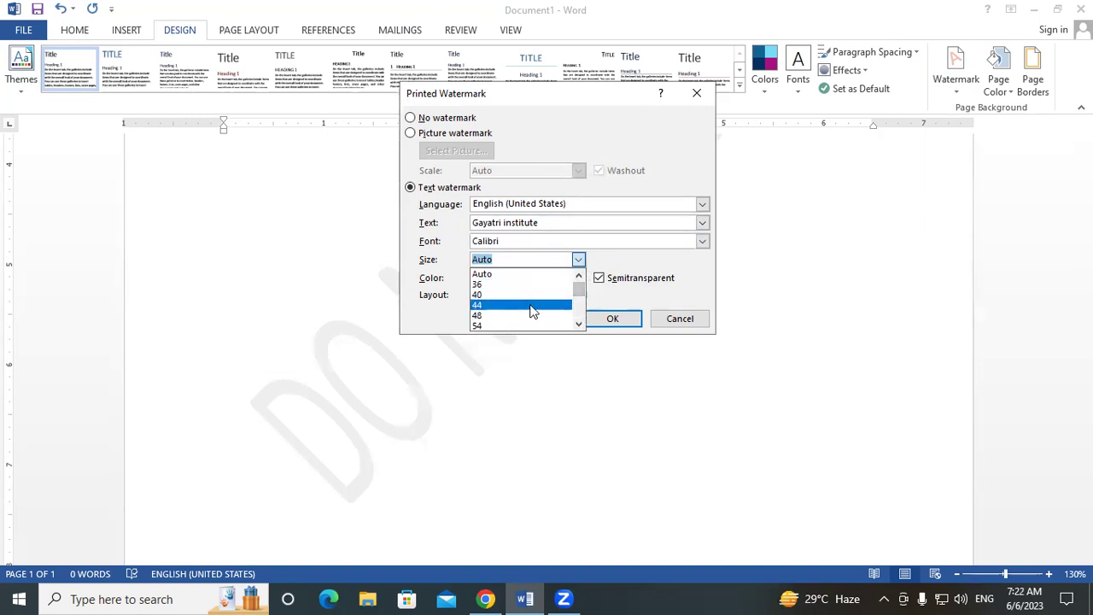
{"action": "left_click", "coordinate": [527, 304]}
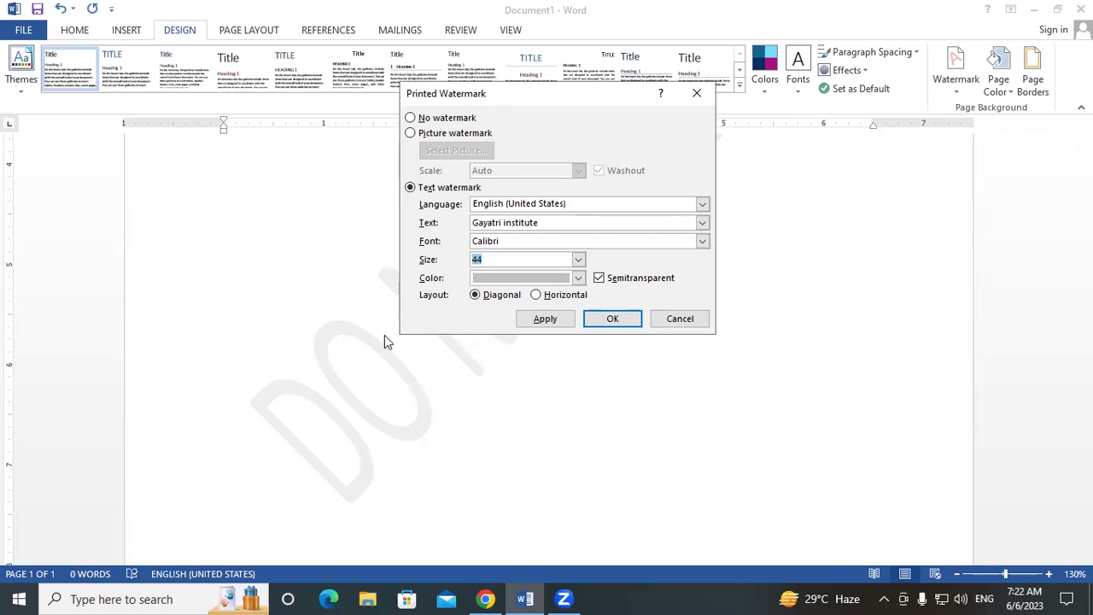
{"action": "left_click", "coordinate": [578, 280]}
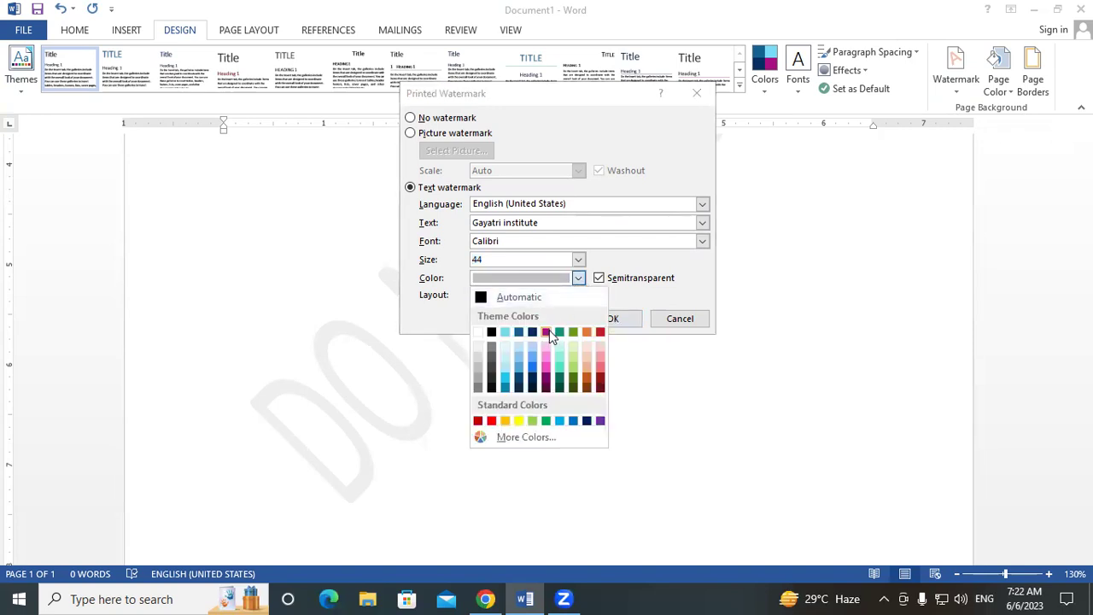
{"action": "left_click", "coordinate": [547, 331]}
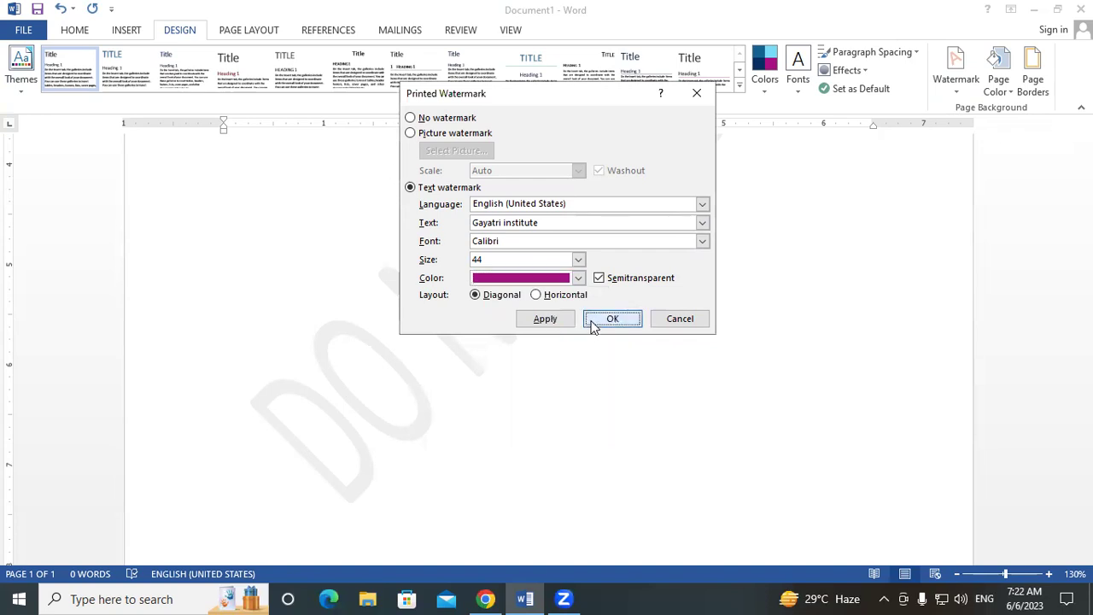
{"action": "left_click", "coordinate": [593, 323]}
- Resize the Gayatri institute watermark from 44 to 66 in Custom Watermark and review the page
{"action": "scroll", "coordinate": [725, 345], "scroll_direction": "up", "scroll_amount": 3}
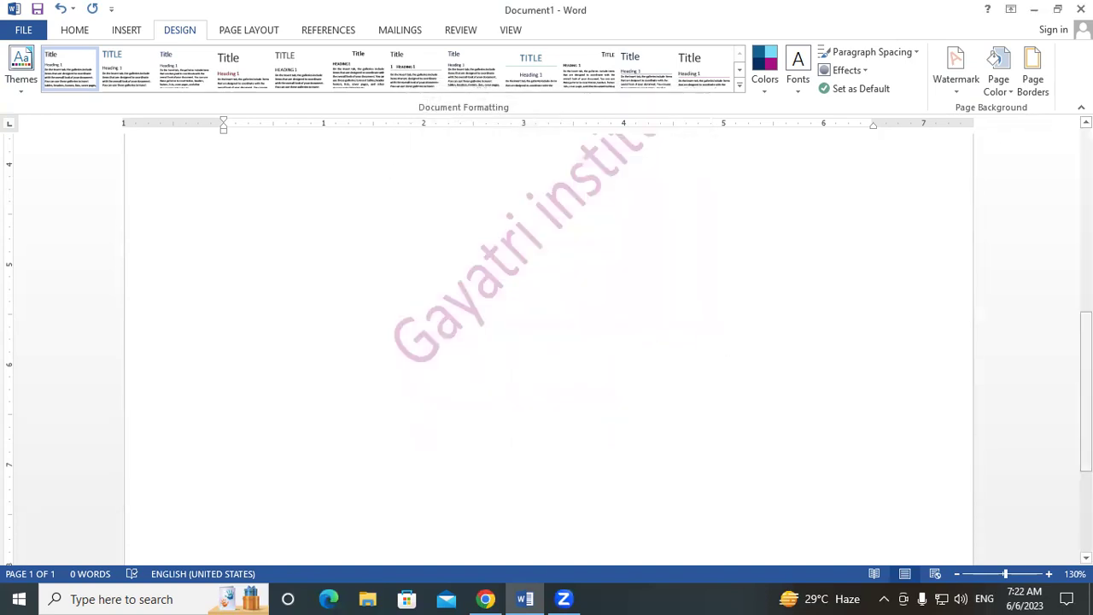
{"action": "scroll", "coordinate": [546, 342], "scroll_direction": "up", "scroll_amount": 1}
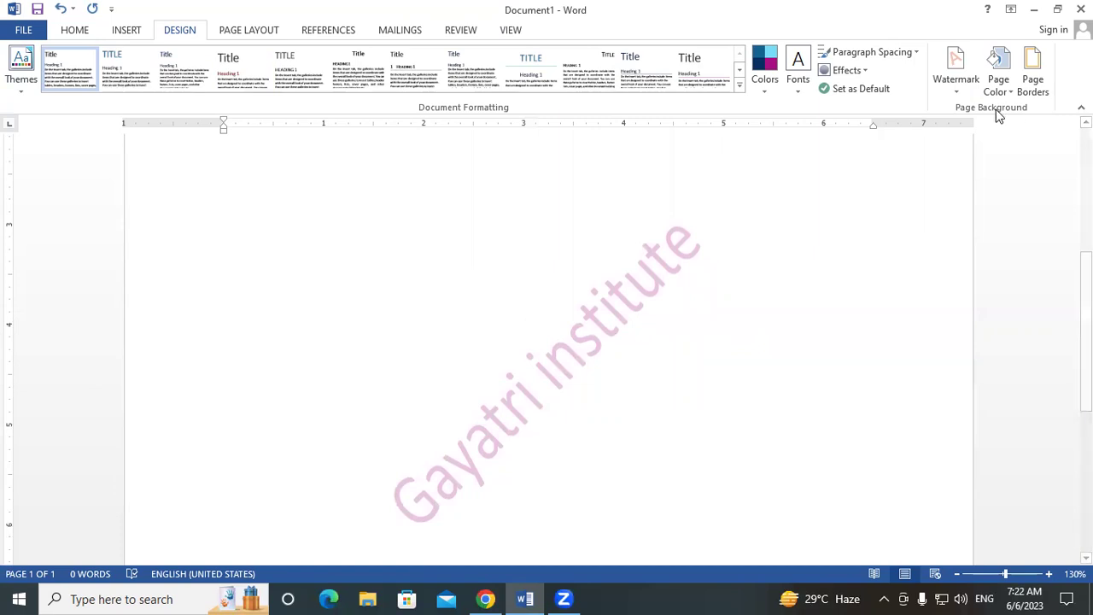
{"action": "left_click", "coordinate": [958, 76]}
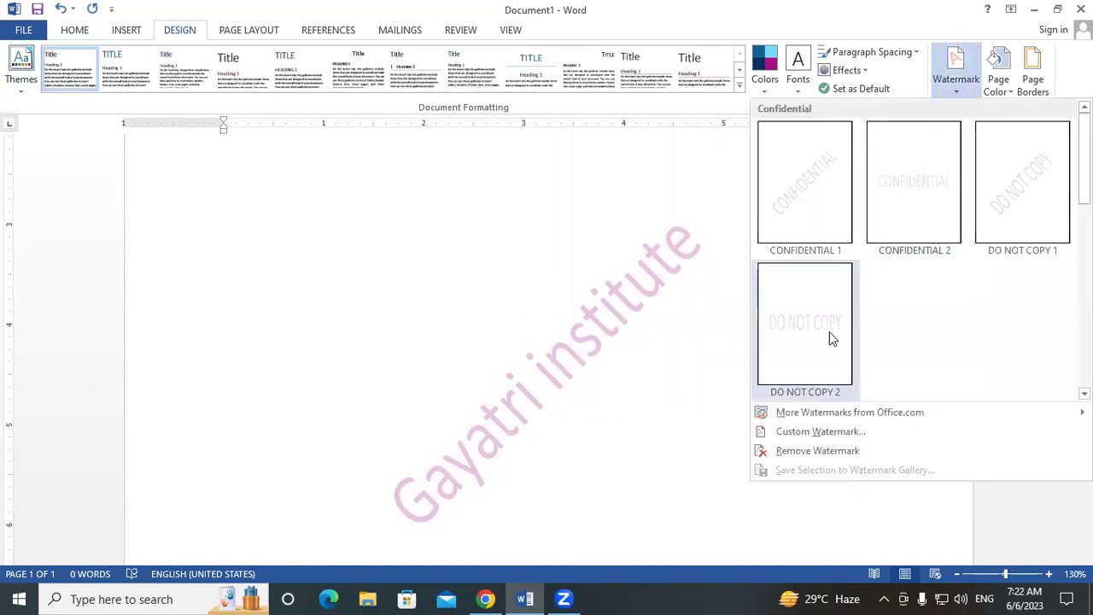
{"action": "left_click", "coordinate": [826, 433]}
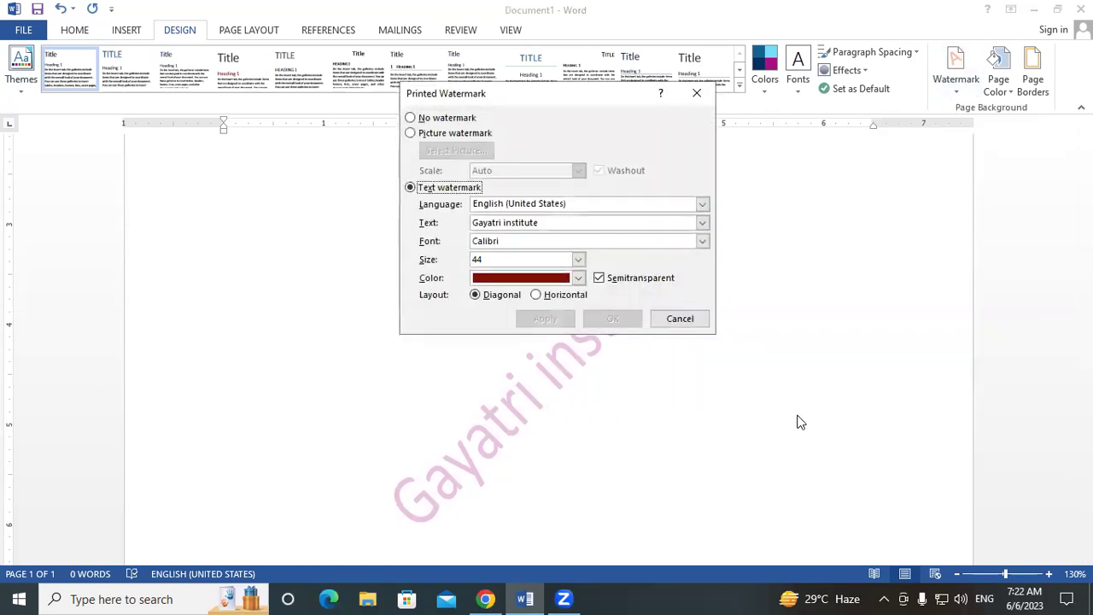
{"action": "left_click", "coordinate": [578, 260]}
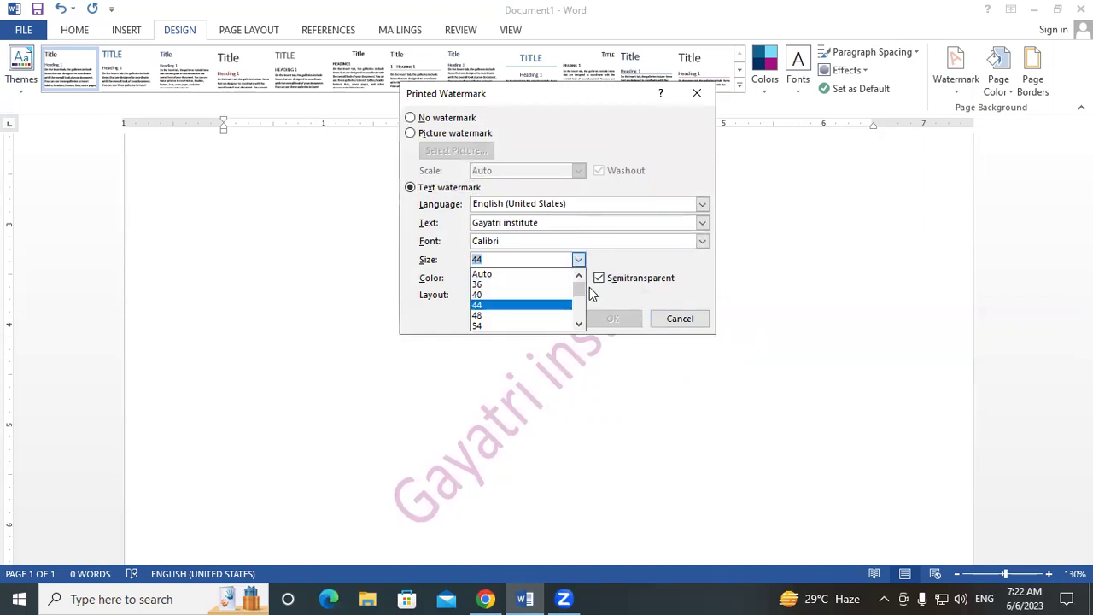
{"action": "scroll", "coordinate": [577, 295], "scroll_direction": "down", "scroll_amount": 1}
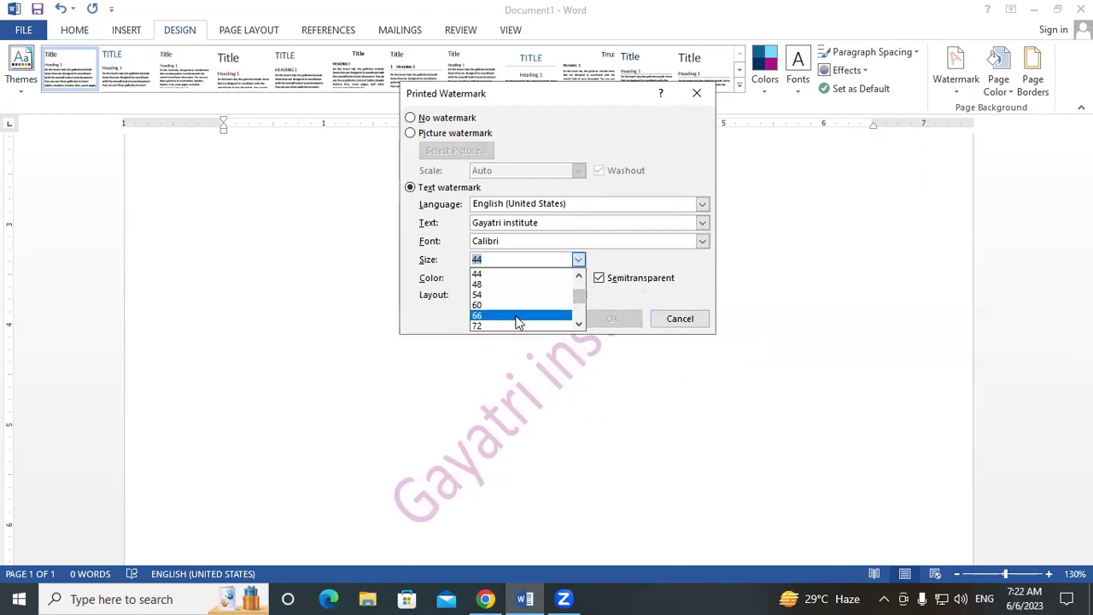
{"action": "left_click", "coordinate": [517, 317]}
{"action": "left_click", "coordinate": [596, 318]}
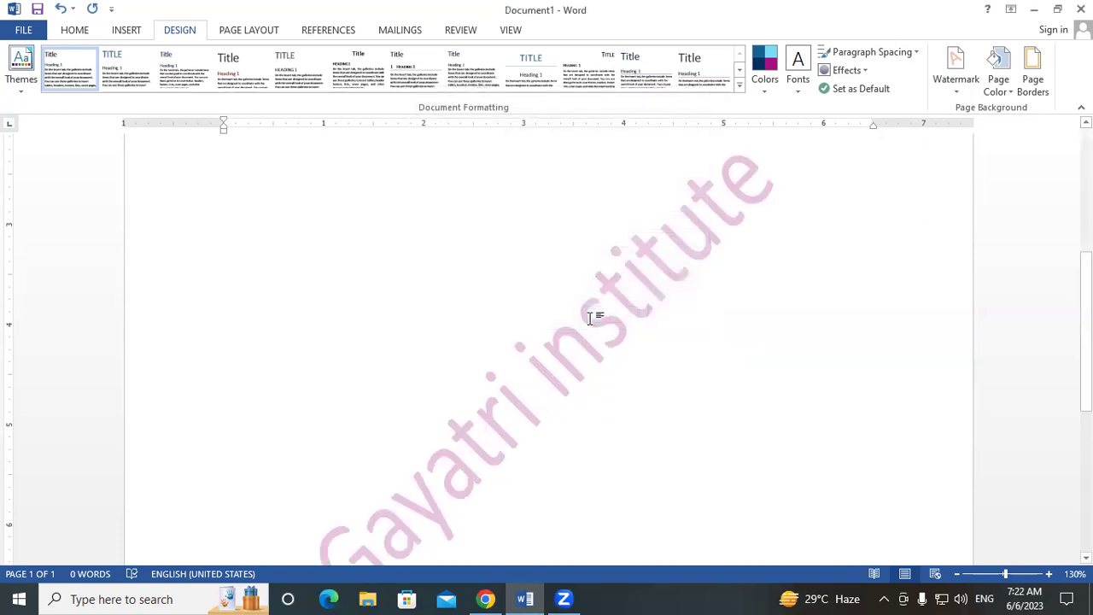
{"action": "scroll", "coordinate": [768, 364], "scroll_direction": "down", "scroll_amount": 1}
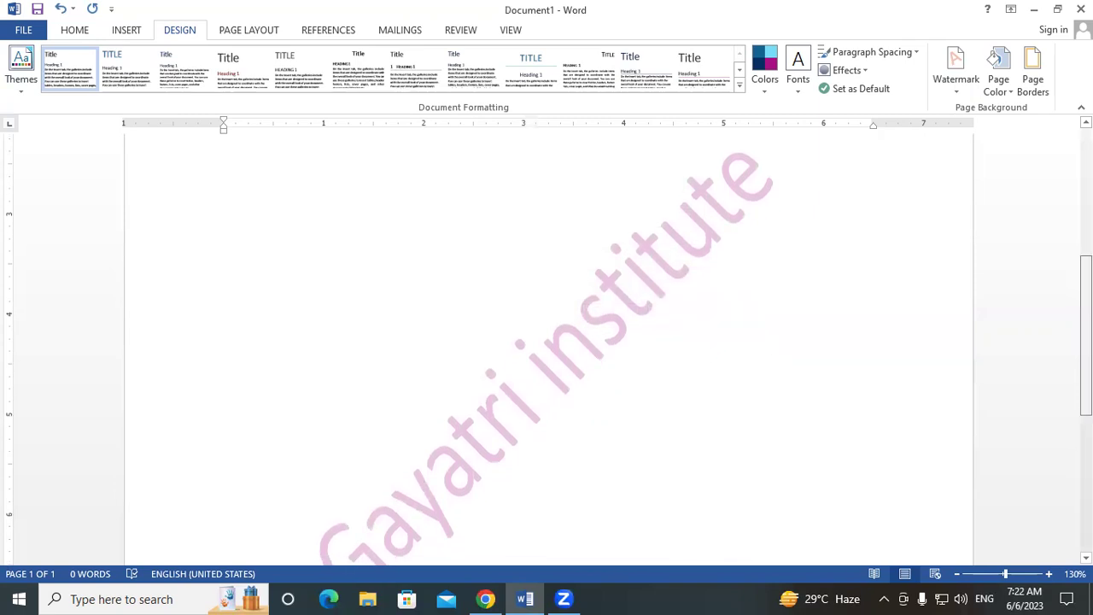
{"action": "scroll", "coordinate": [547, 341], "scroll_direction": "down", "scroll_amount": 3}
{"action": "scroll", "coordinate": [546, 342], "scroll_direction": "up", "scroll_amount": 3}
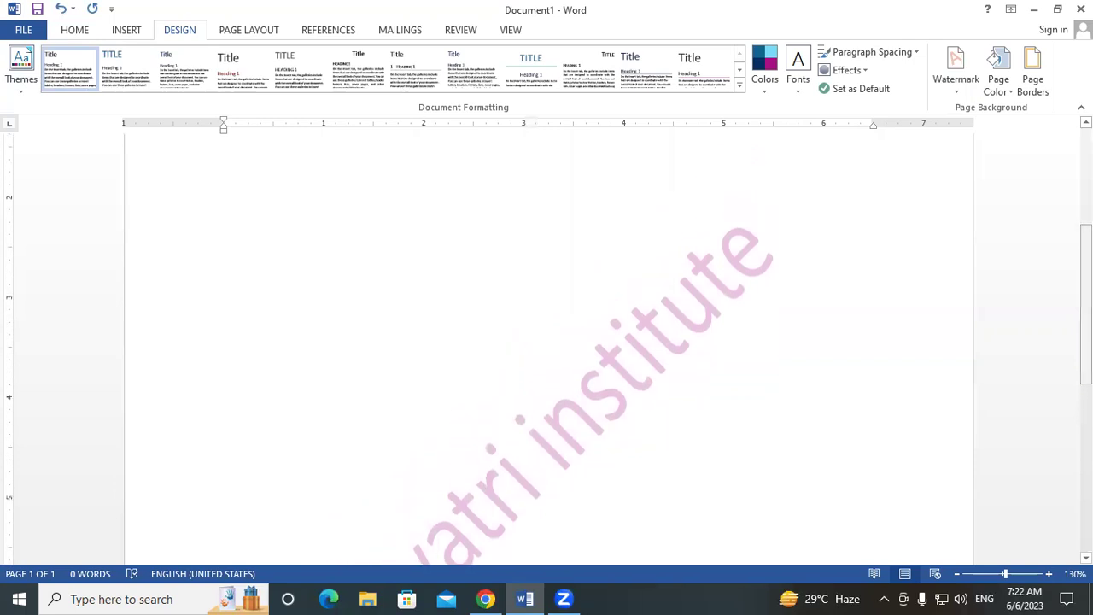
{"action": "left_click", "coordinate": [953, 88]}
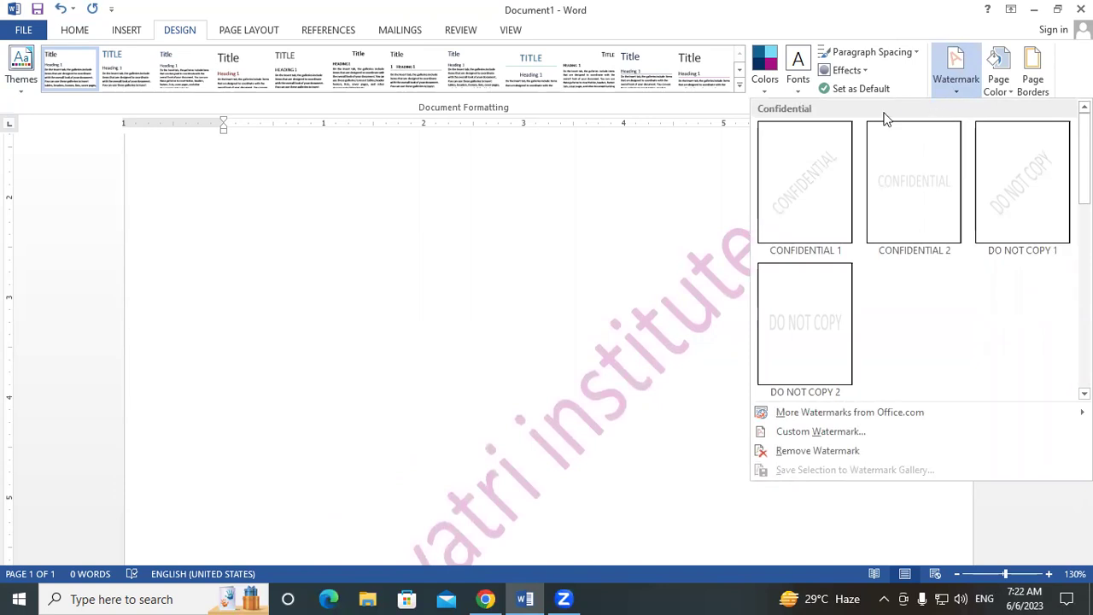
- Switch to a Picture watermark using download (2).jpg from the Desktop
{"action": "left_click", "coordinate": [809, 434]}
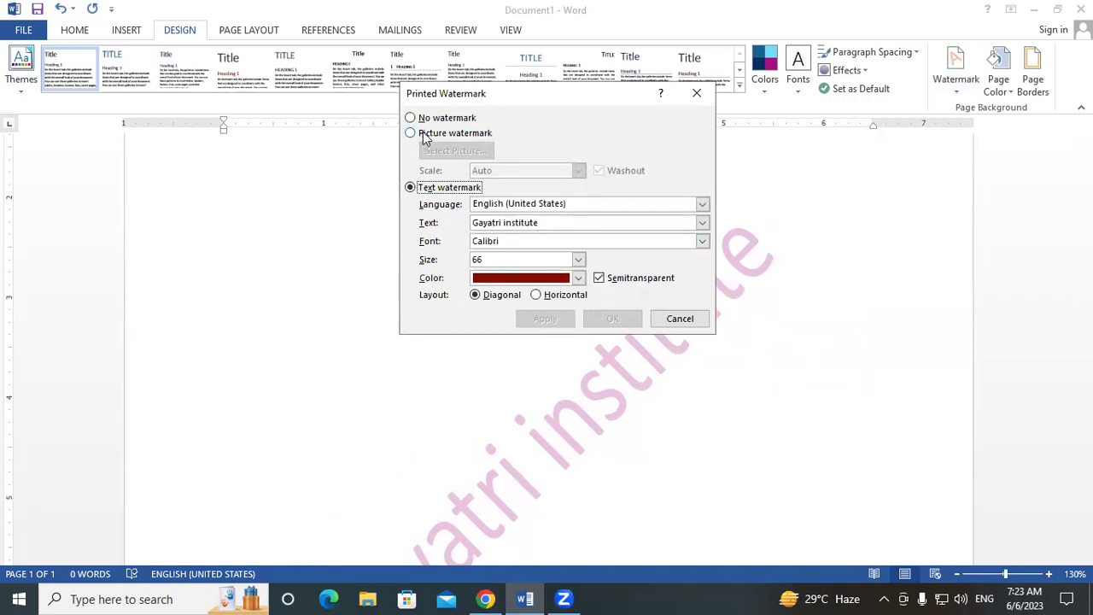
{"action": "left_click", "coordinate": [425, 135]}
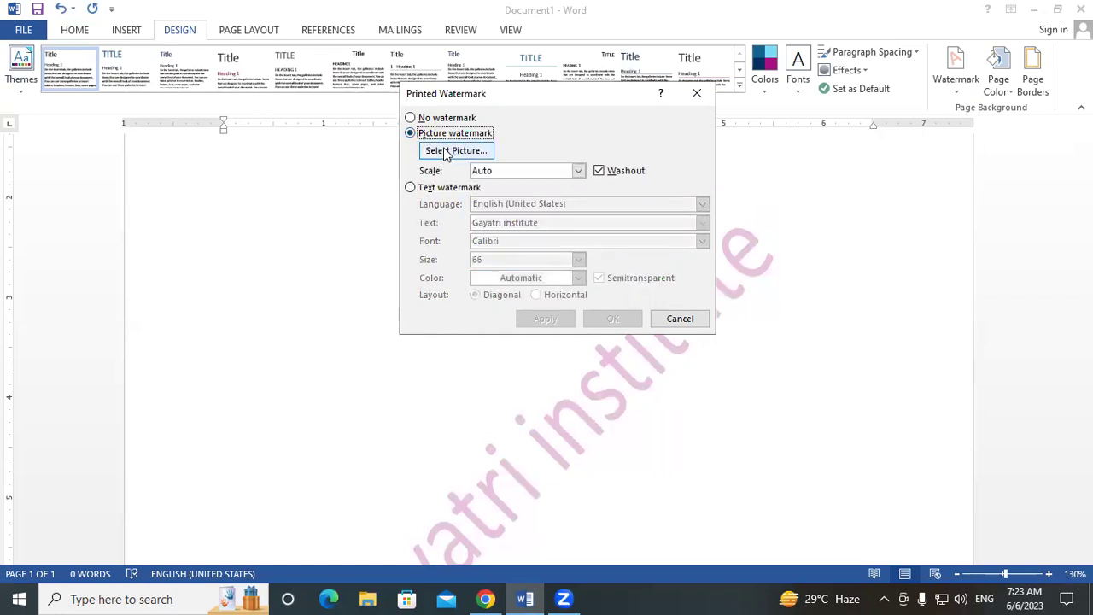
{"action": "left_click", "coordinate": [446, 152]}
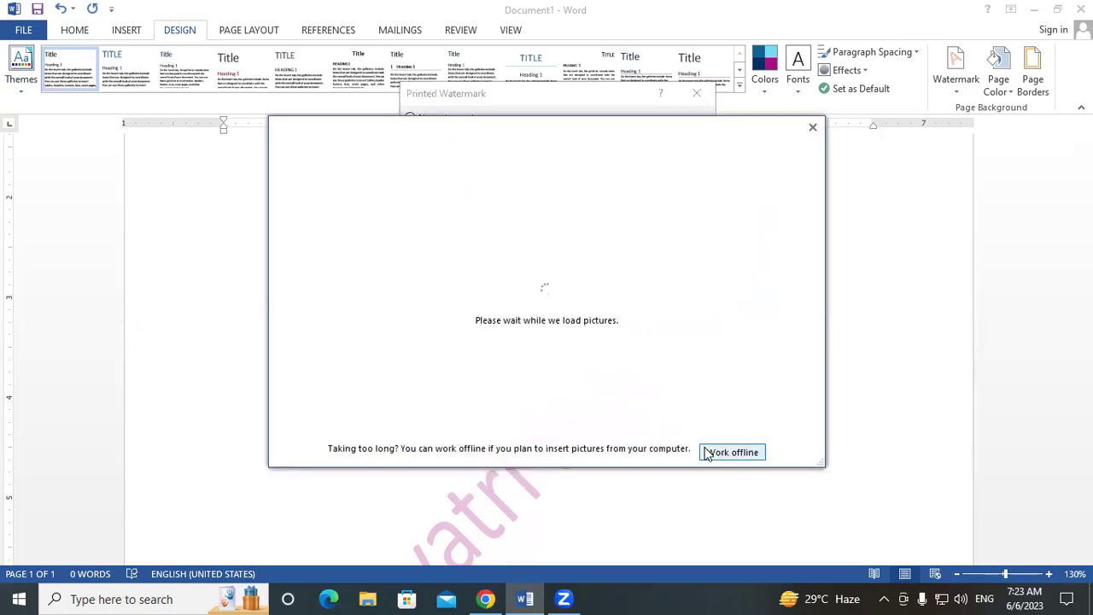
{"action": "left_click", "coordinate": [711, 452]}
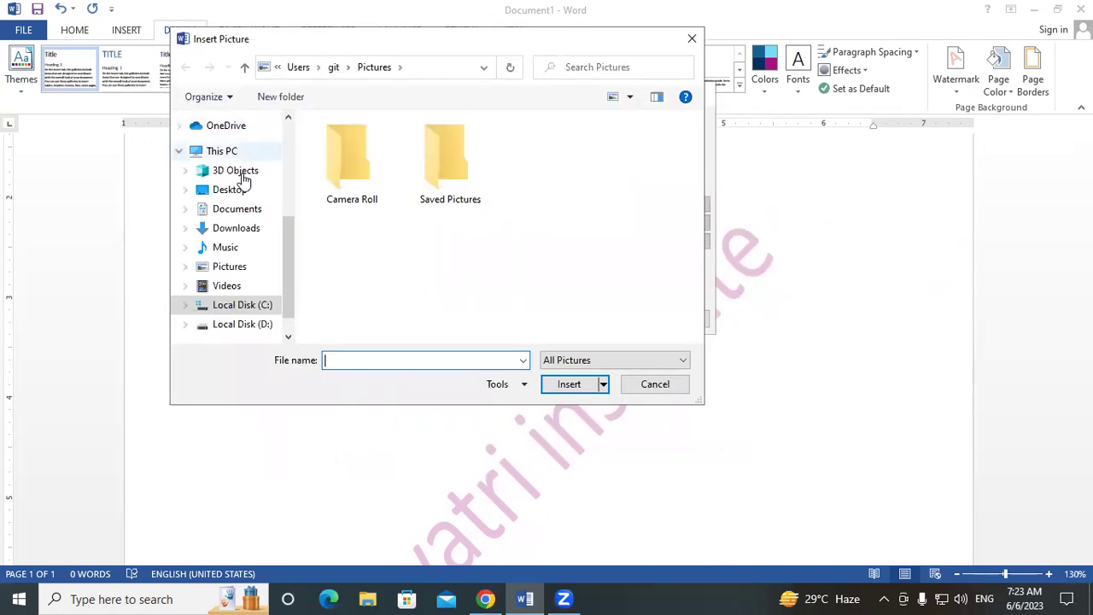
{"action": "left_click", "coordinate": [204, 189]}
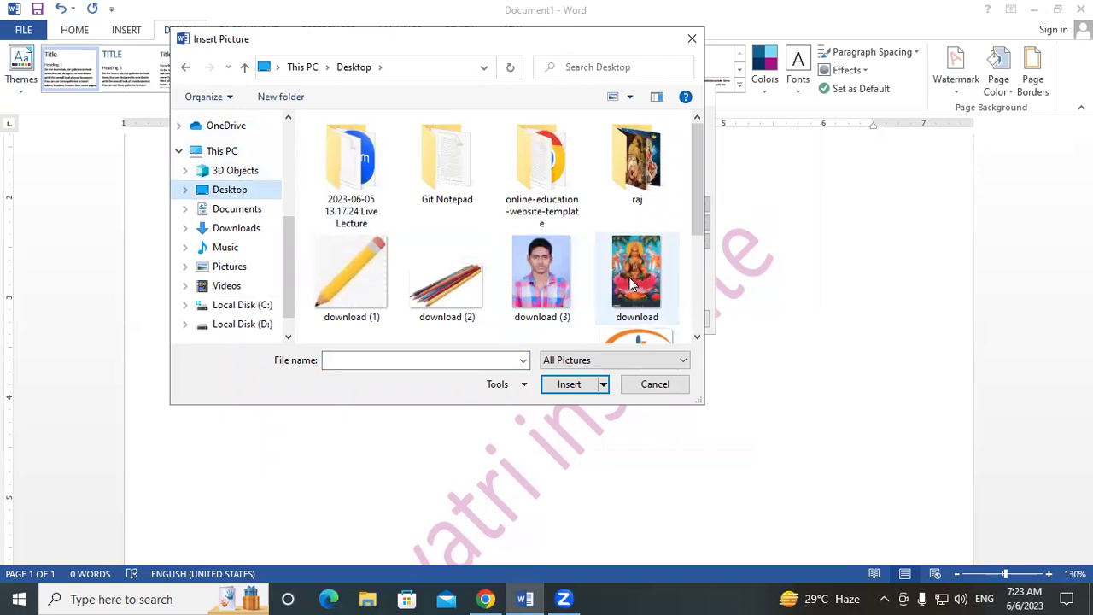
{"action": "left_click", "coordinate": [461, 282]}
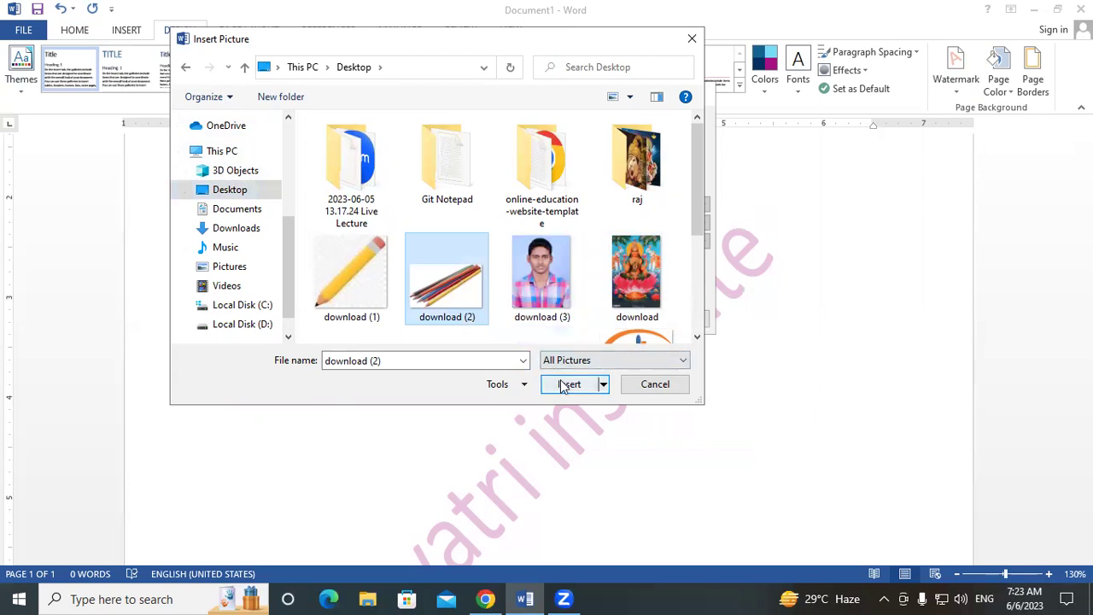
{"action": "left_click", "coordinate": [563, 384]}
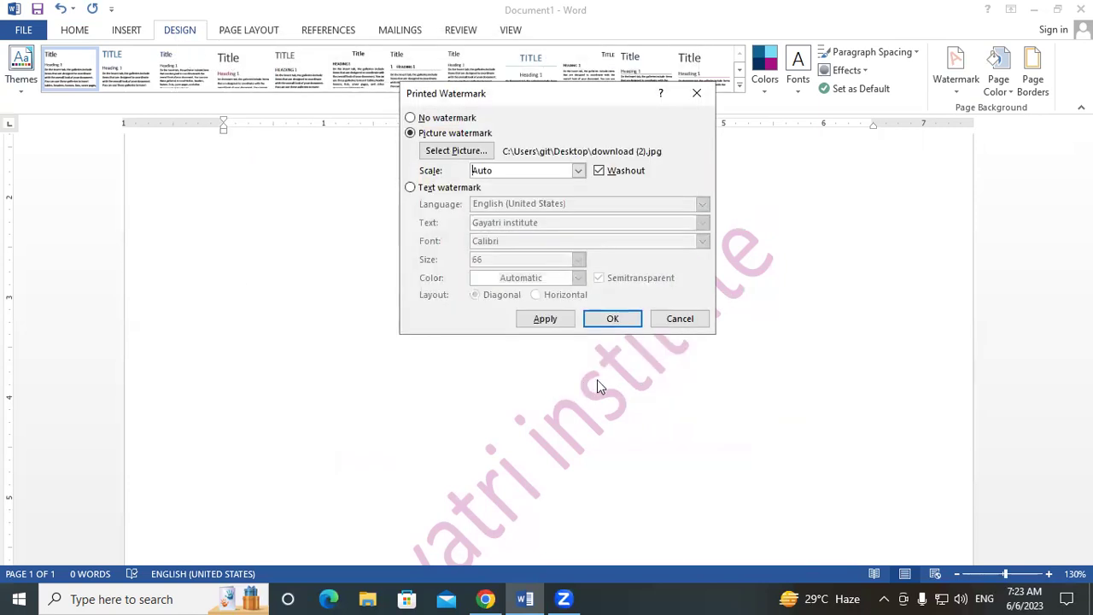
{"action": "left_click", "coordinate": [613, 320]}
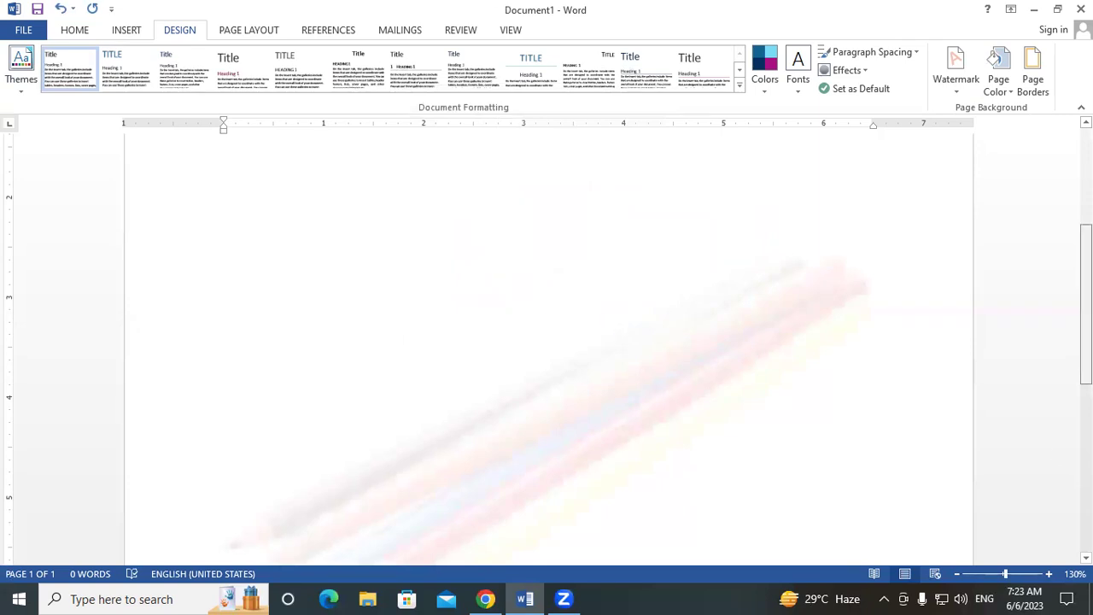
- Uncheck Washout in Custom Watermark so the pencil picture shows in full colour
{"action": "scroll", "coordinate": [546, 342], "scroll_direction": "down", "scroll_amount": 2}
{"action": "scroll", "coordinate": [547, 342], "scroll_direction": "down", "scroll_amount": 2}
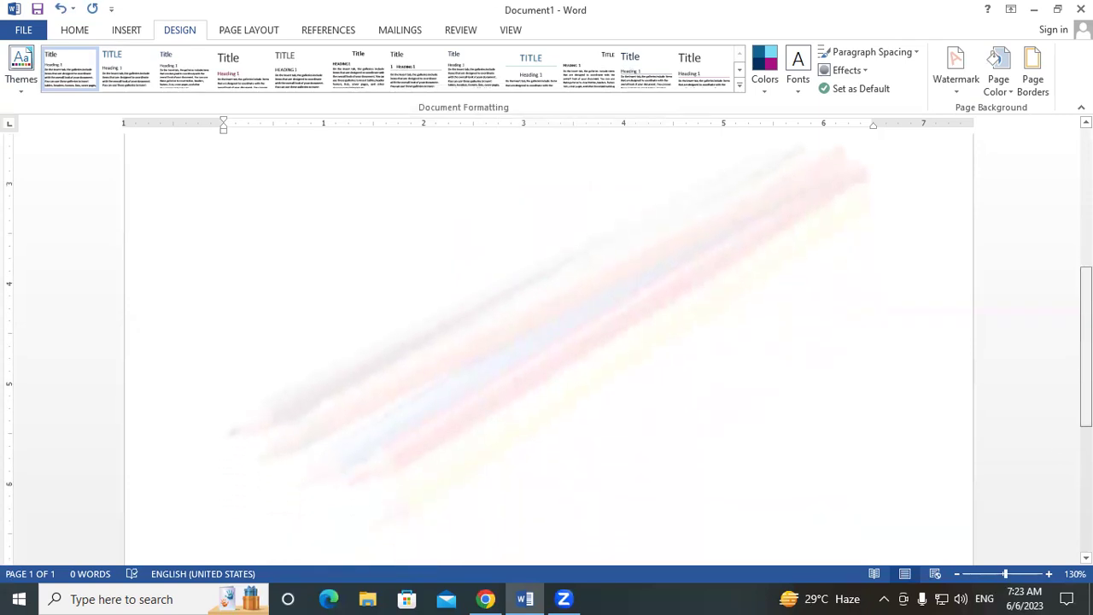
{"action": "scroll", "coordinate": [541, 231], "scroll_direction": "down", "scroll_amount": 1}
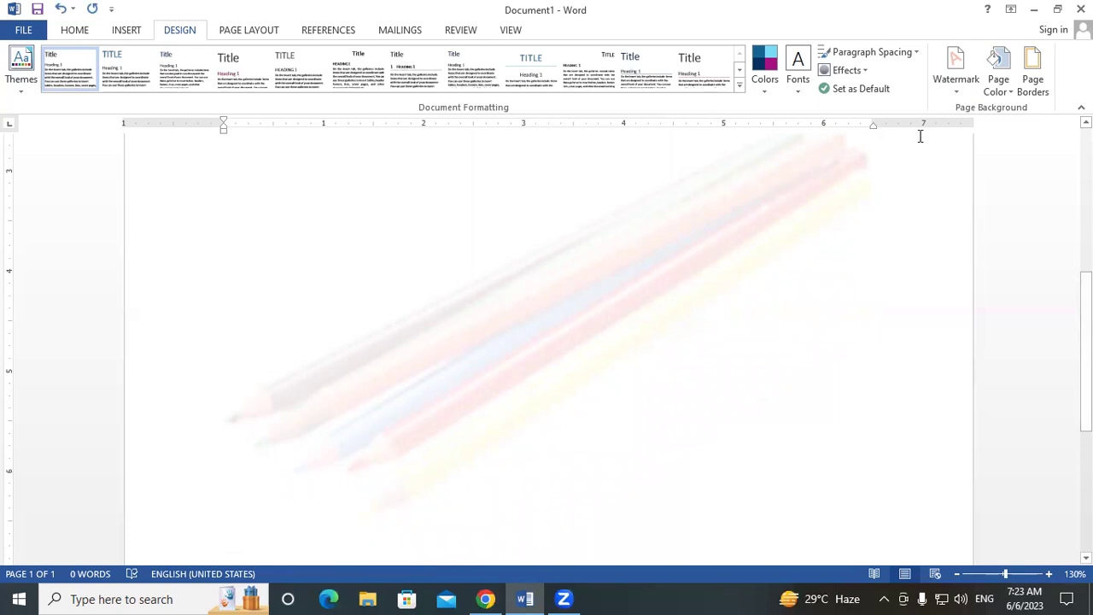
{"action": "left_click", "coordinate": [958, 81]}
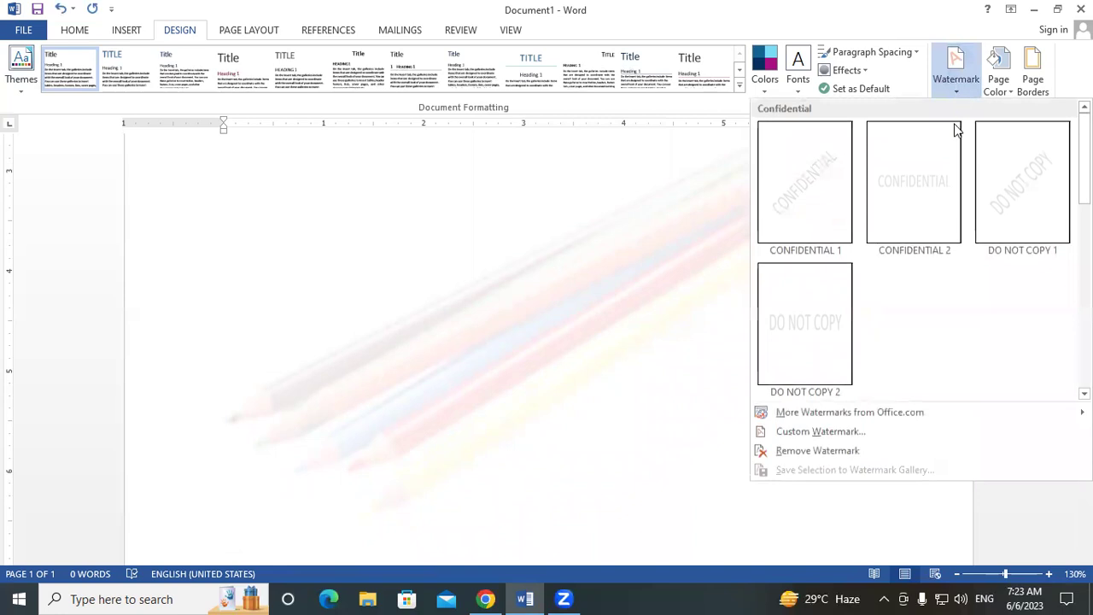
{"action": "left_click", "coordinate": [842, 432]}
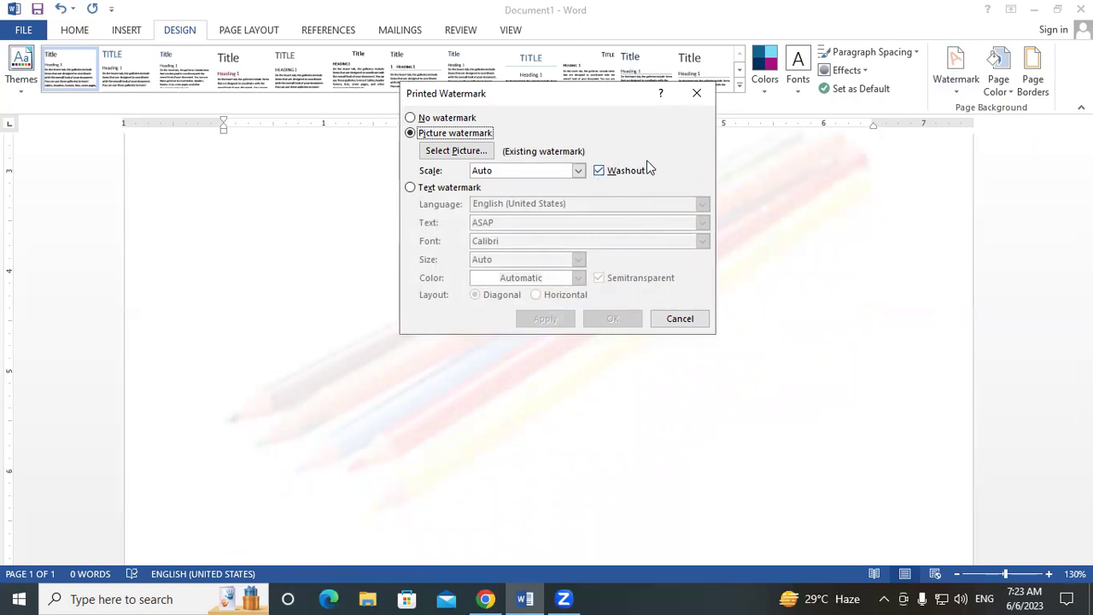
{"action": "left_click", "coordinate": [600, 170]}
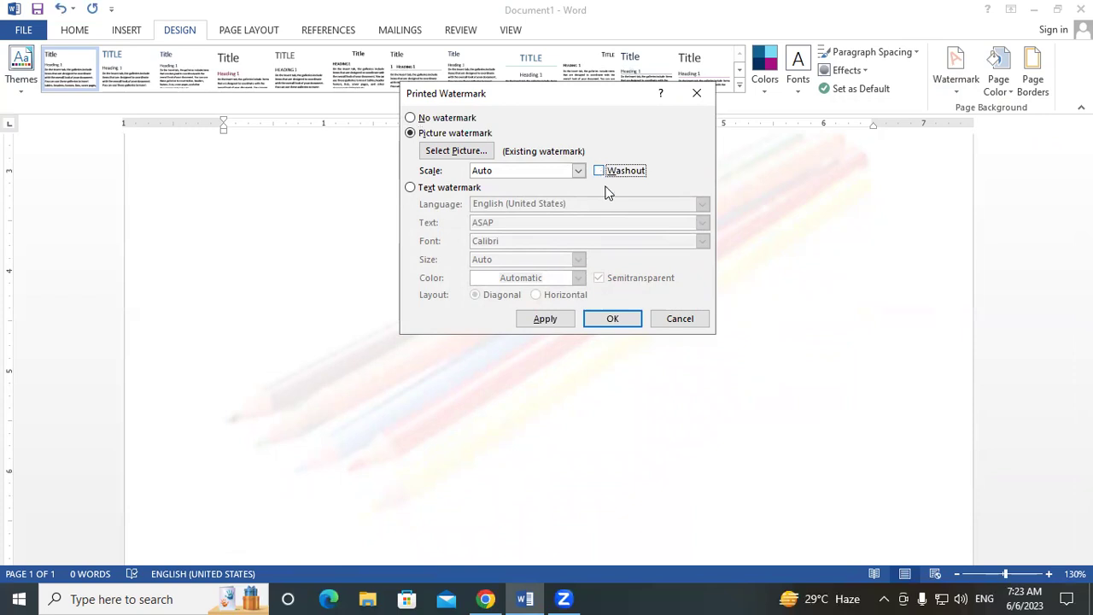
{"action": "left_click", "coordinate": [613, 320]}
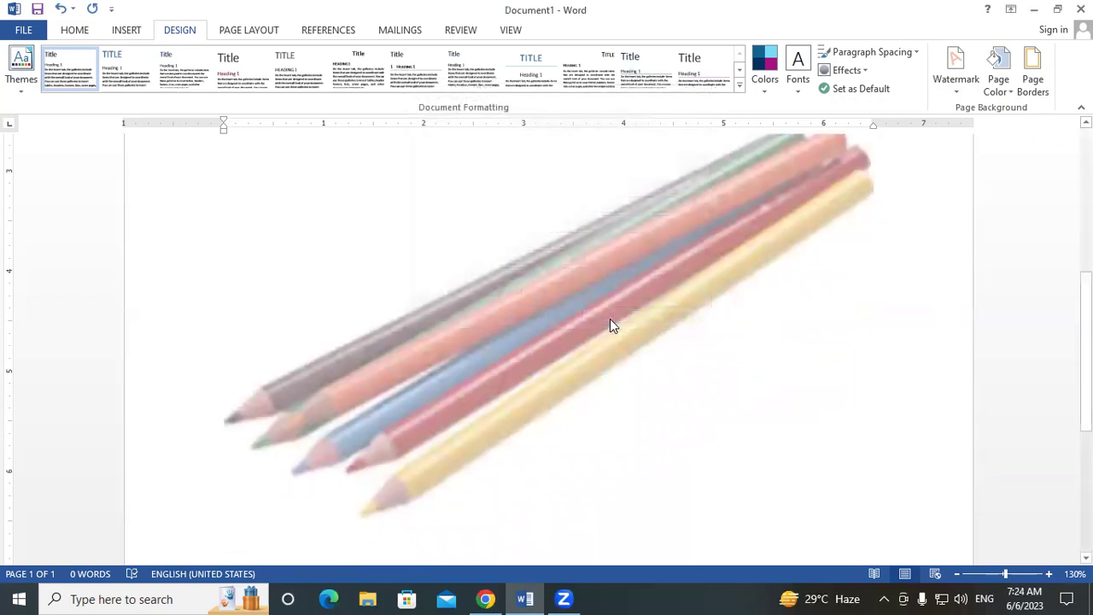
{"action": "scroll", "coordinate": [610, 320], "scroll_direction": "up", "scroll_amount": 1}
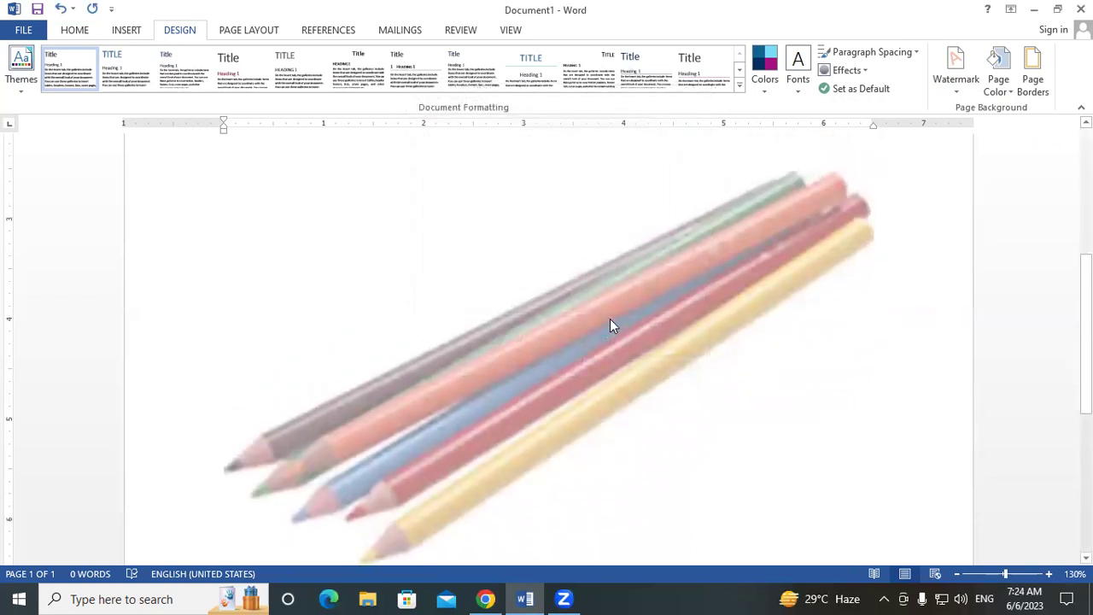
{"action": "scroll", "coordinate": [610, 324], "scroll_direction": "down", "scroll_amount": 1}
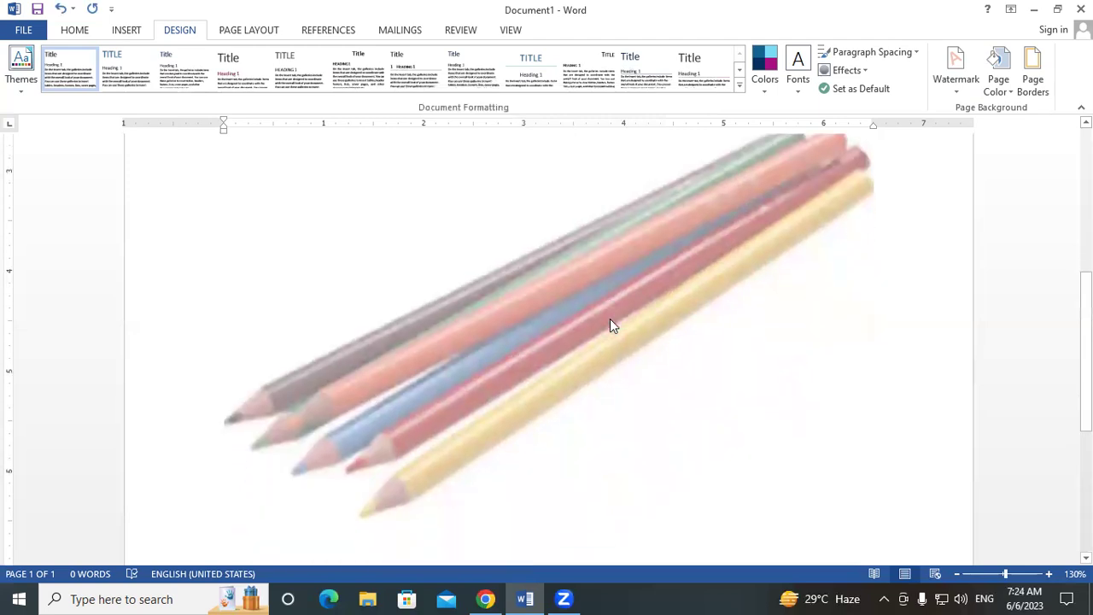
{"action": "scroll", "coordinate": [610, 325], "scroll_direction": "down", "scroll_amount": 1}
- Re-check Washout in Custom Watermark so the pencil picture turns faint again
{"action": "left_click", "coordinate": [956, 82]}
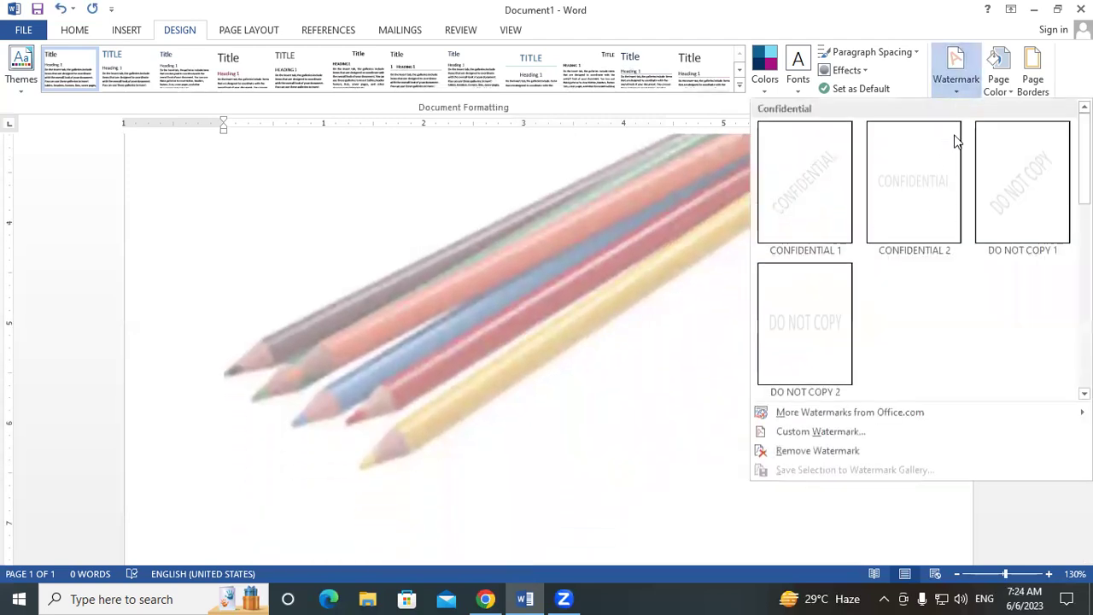
{"action": "left_click", "coordinate": [851, 433]}
{"action": "left_click", "coordinate": [600, 172]}
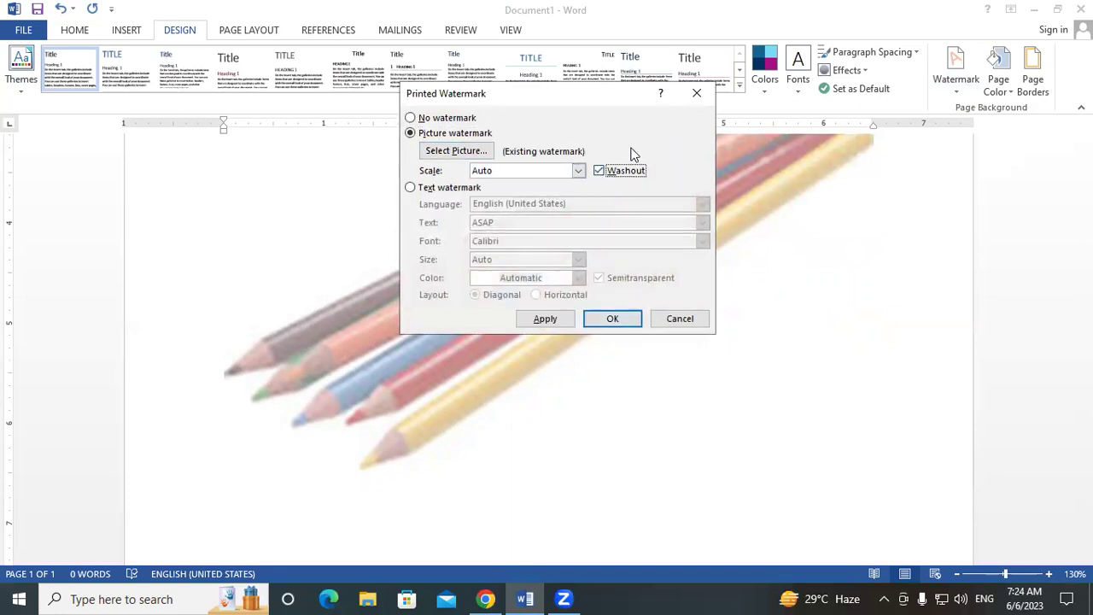
{"action": "left_click", "coordinate": [602, 321]}
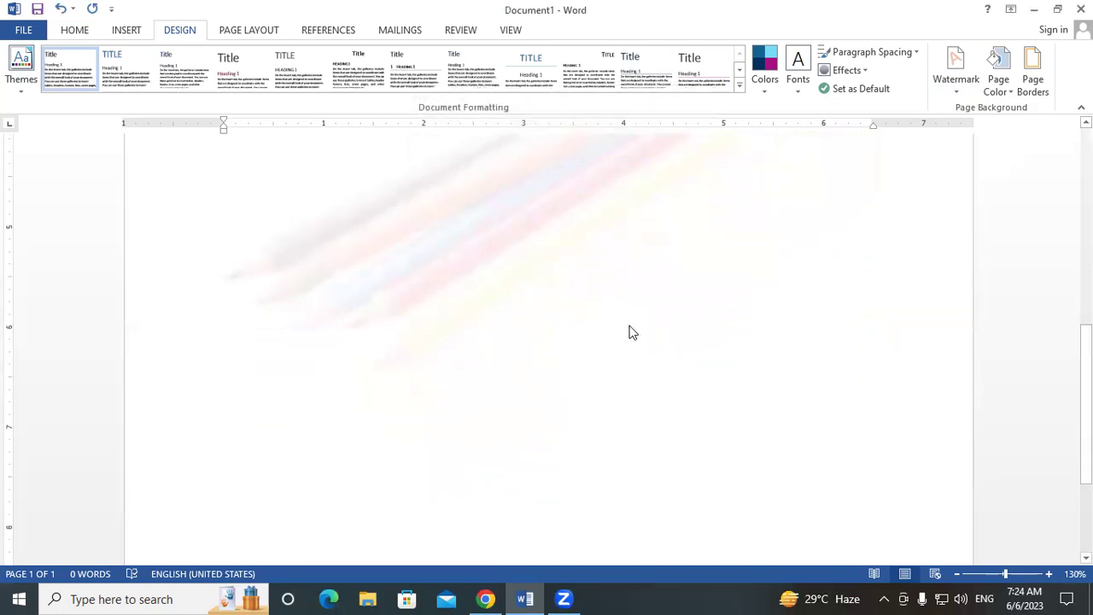
{"action": "scroll", "coordinate": [629, 330], "scroll_direction": "up", "scroll_amount": 1}
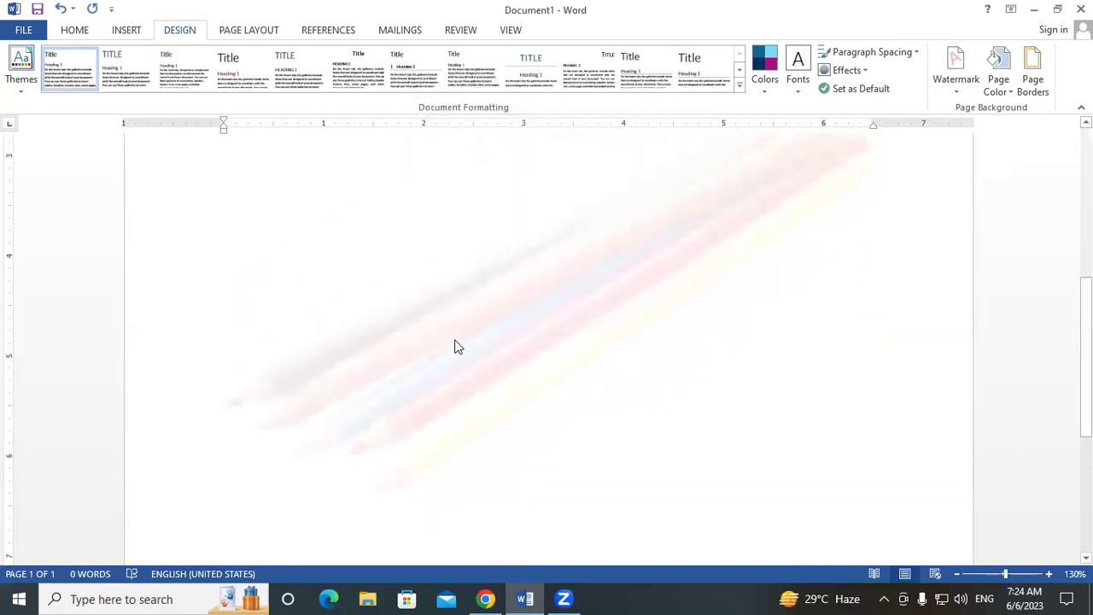
{"action": "scroll", "coordinate": [454, 342], "scroll_direction": "up", "scroll_amount": 5}
- Turn Washout off and set the picture watermark Scale to 200%
{"action": "left_click", "coordinate": [955, 94]}
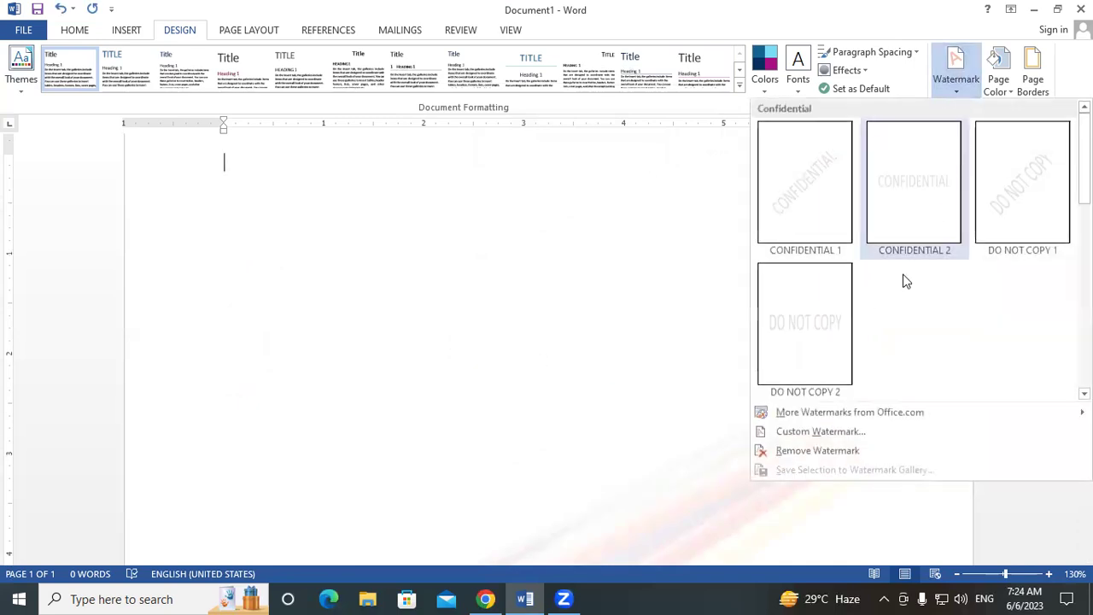
{"action": "left_click", "coordinate": [829, 429]}
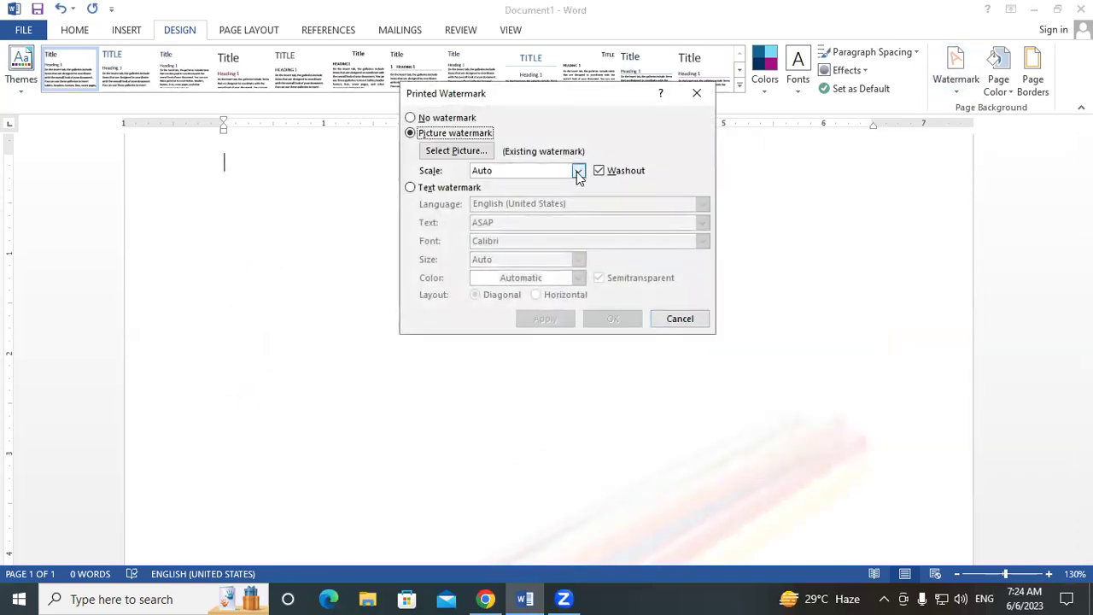
{"action": "left_click", "coordinate": [599, 170]}
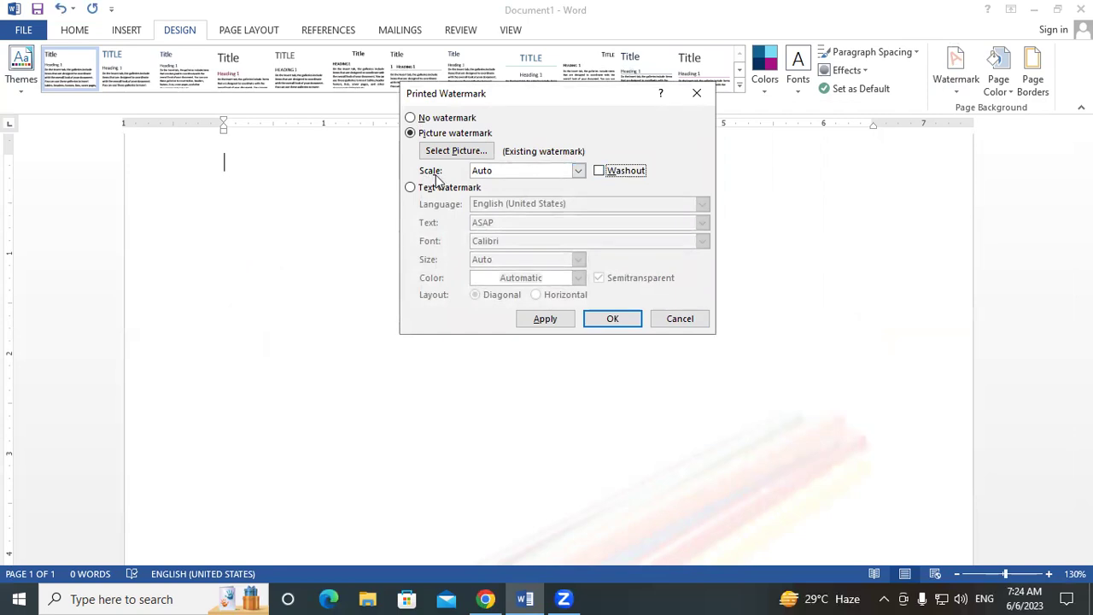
{"action": "left_click", "coordinate": [577, 171]}
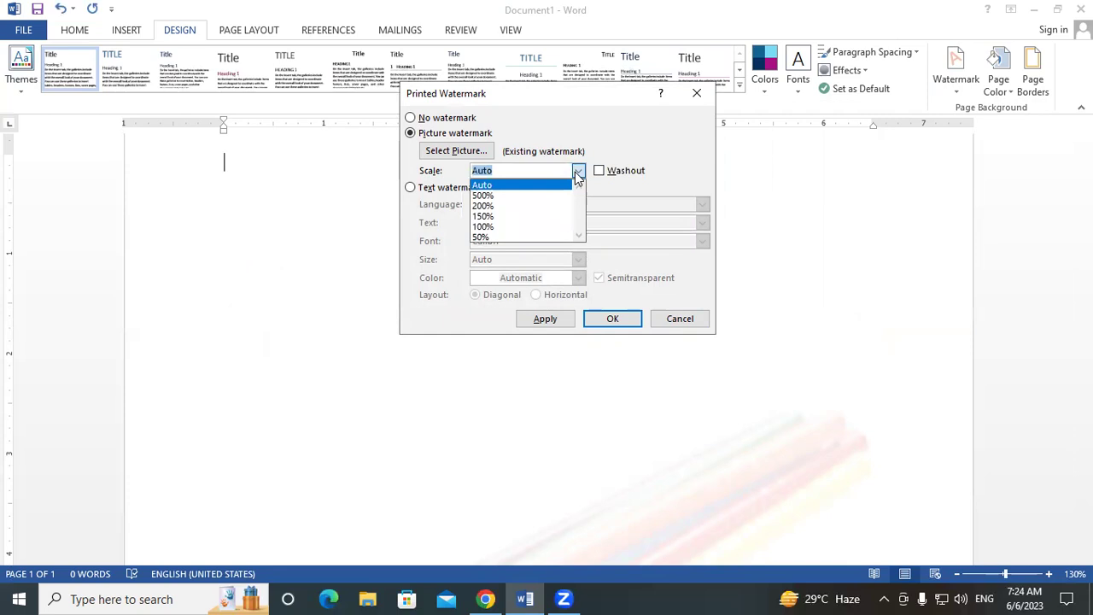
{"action": "left_click", "coordinate": [530, 206]}
{"action": "left_click", "coordinate": [610, 318]}
{"action": "scroll", "coordinate": [688, 368], "scroll_direction": "down", "scroll_amount": 2}
{"action": "scroll", "coordinate": [763, 398], "scroll_direction": "down", "scroll_amount": 2}
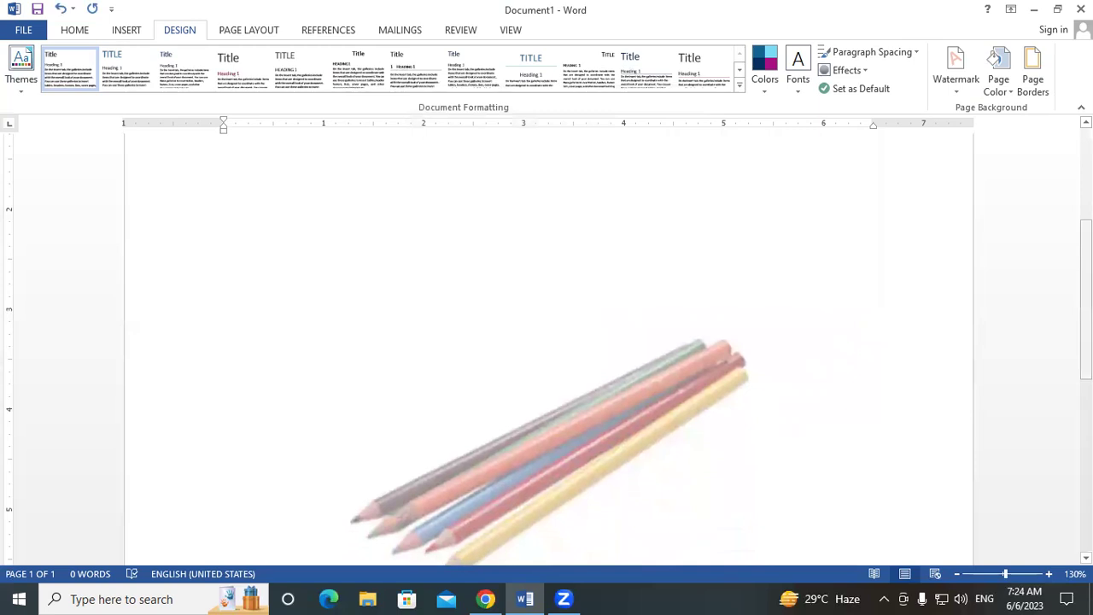
{"action": "scroll", "coordinate": [763, 398], "scroll_direction": "down", "scroll_amount": 1}
{"action": "scroll", "coordinate": [546, 367], "scroll_direction": "down", "scroll_amount": 2}
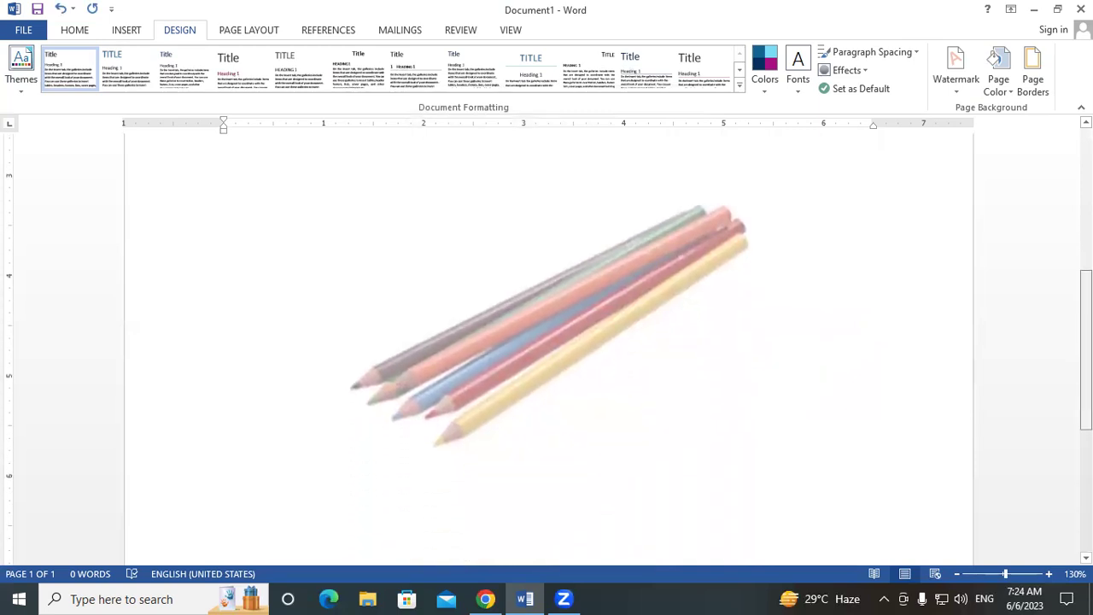
- Set the custom picture watermark scale to 100%
{"action": "left_click", "coordinate": [950, 92]}
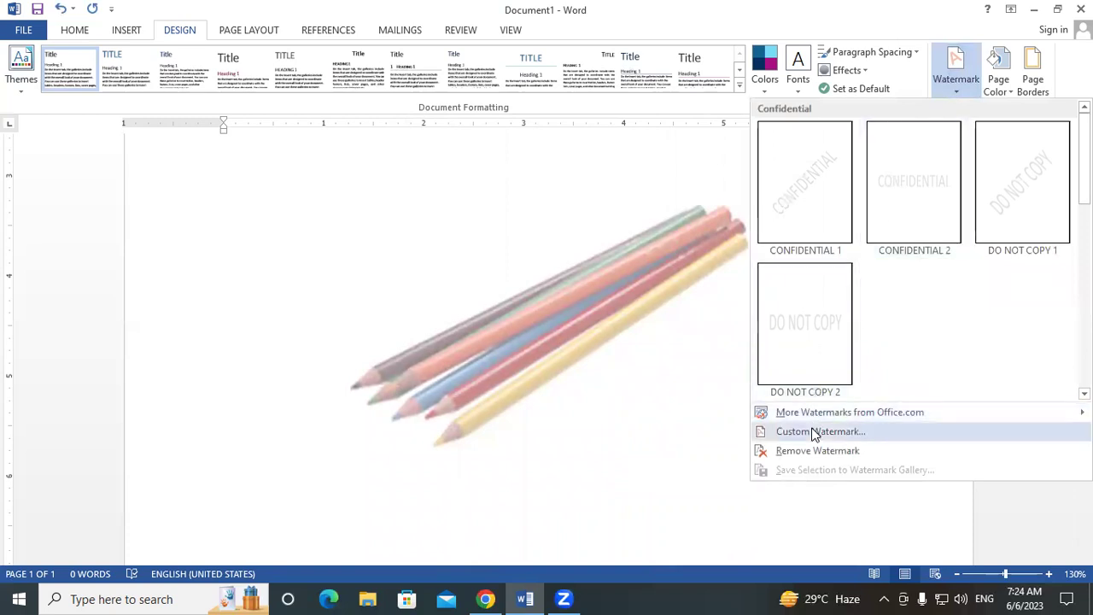
{"action": "left_click", "coordinate": [781, 430]}
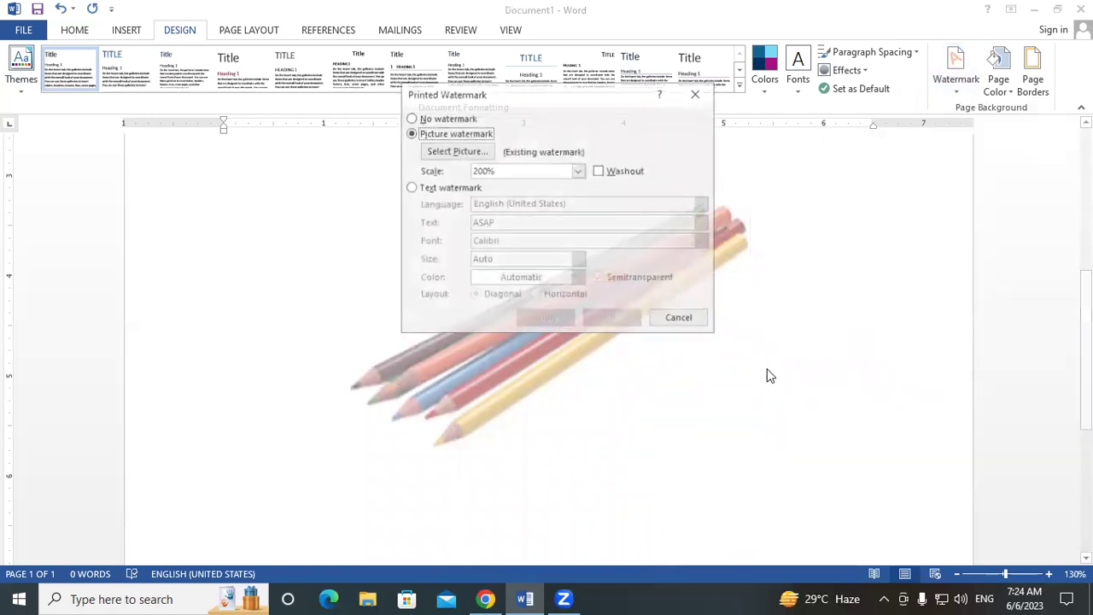
{"action": "left_click", "coordinate": [577, 171]}
{"action": "left_click", "coordinate": [491, 227]}
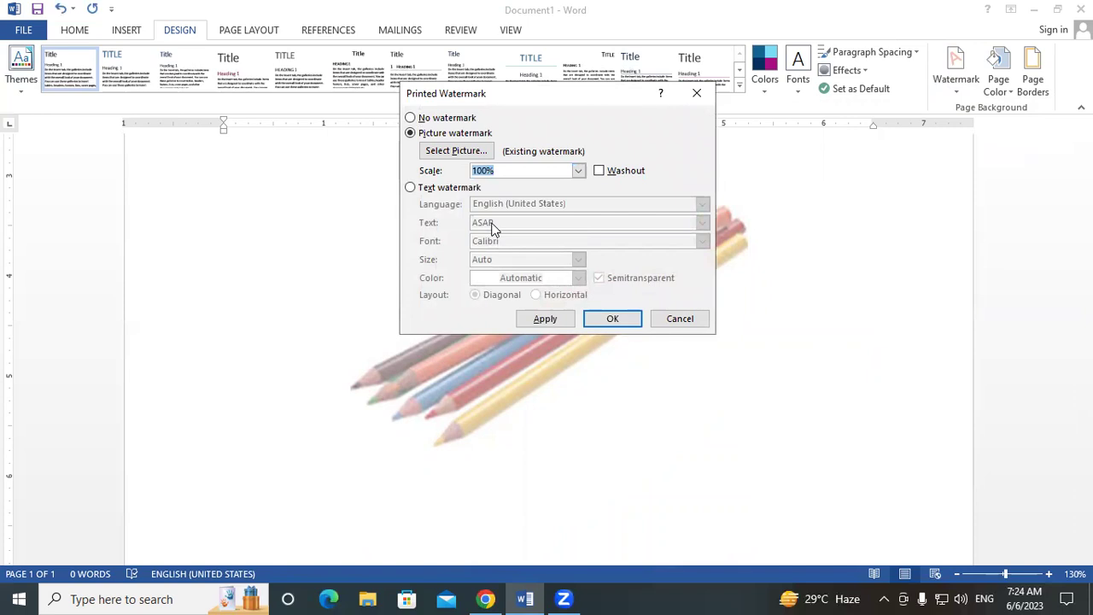
{"action": "left_click", "coordinate": [612, 318]}
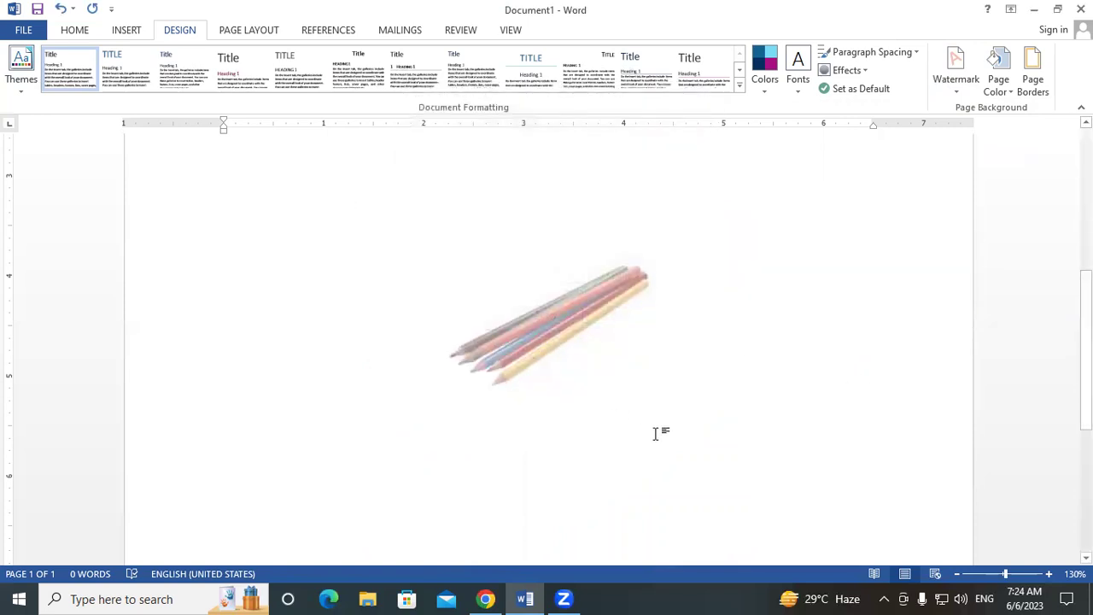
- Raise the pencil watermark's picture scale to 500% so it stretches across the page
{"action": "left_click", "coordinate": [943, 92]}
{"action": "left_click", "coordinate": [825, 432]}
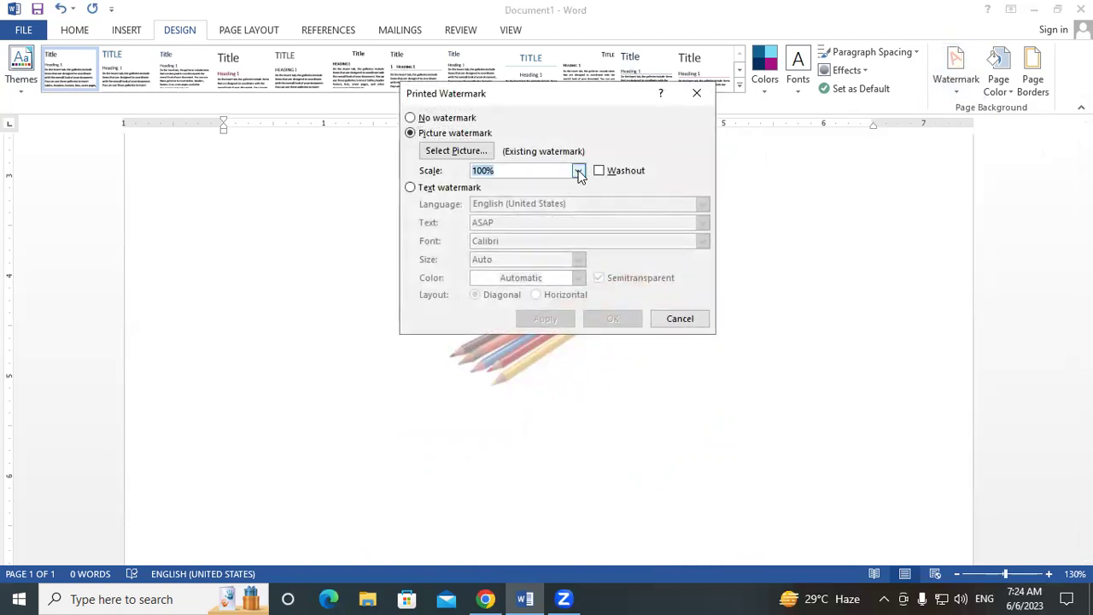
{"action": "left_click", "coordinate": [578, 170]}
{"action": "left_click", "coordinate": [512, 196]}
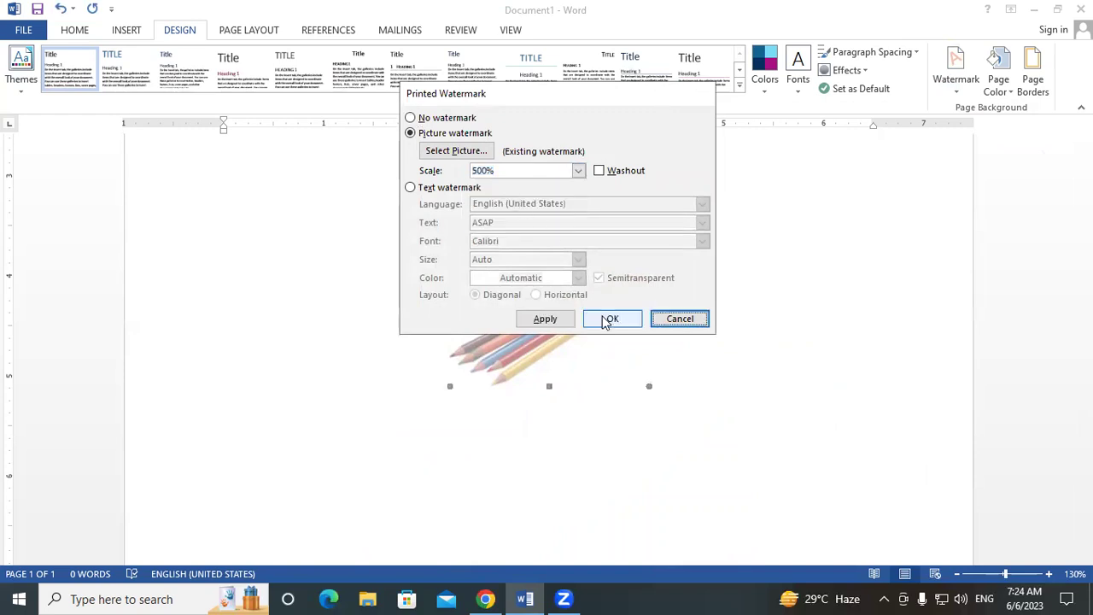
{"action": "left_click", "coordinate": [606, 320]}
{"action": "scroll", "coordinate": [756, 373], "scroll_direction": "up", "scroll_amount": 2}
{"action": "scroll", "coordinate": [757, 373], "scroll_direction": "up", "scroll_amount": 3}
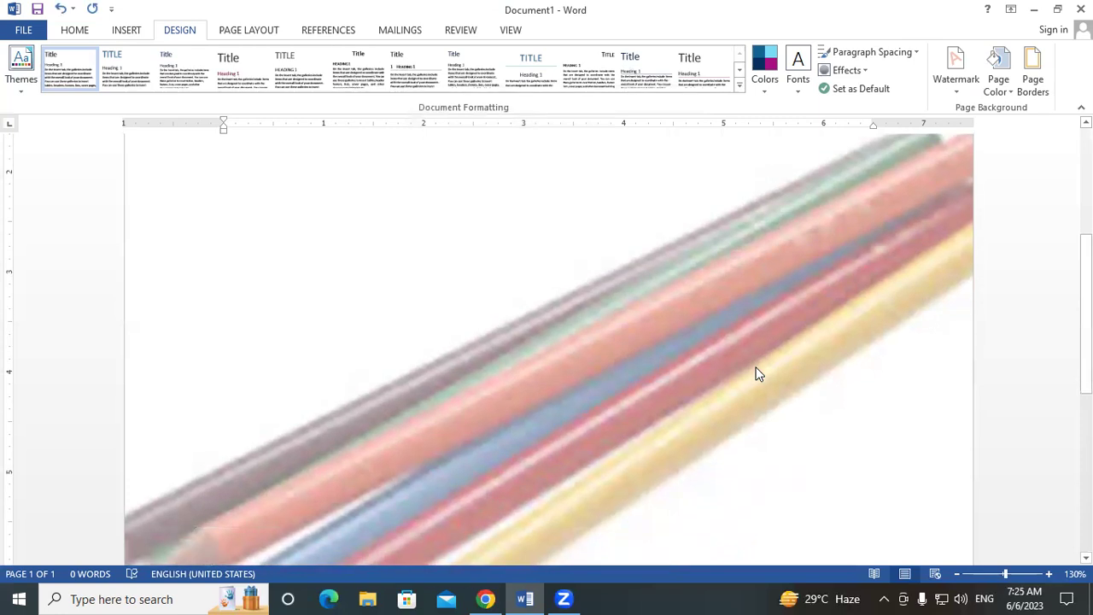
{"action": "scroll", "coordinate": [1085, 316], "scroll_direction": "up", "scroll_amount": 3}
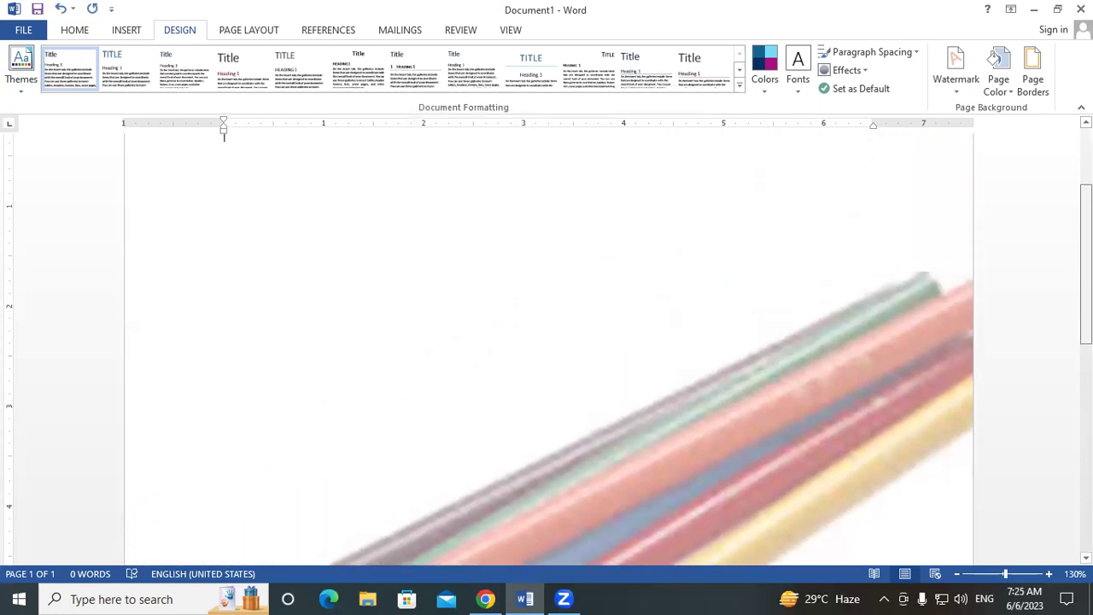
{"action": "scroll", "coordinate": [1085, 316], "scroll_direction": "down", "scroll_amount": 5}
{"action": "scroll", "coordinate": [1085, 316], "scroll_direction": "down", "scroll_amount": 3}
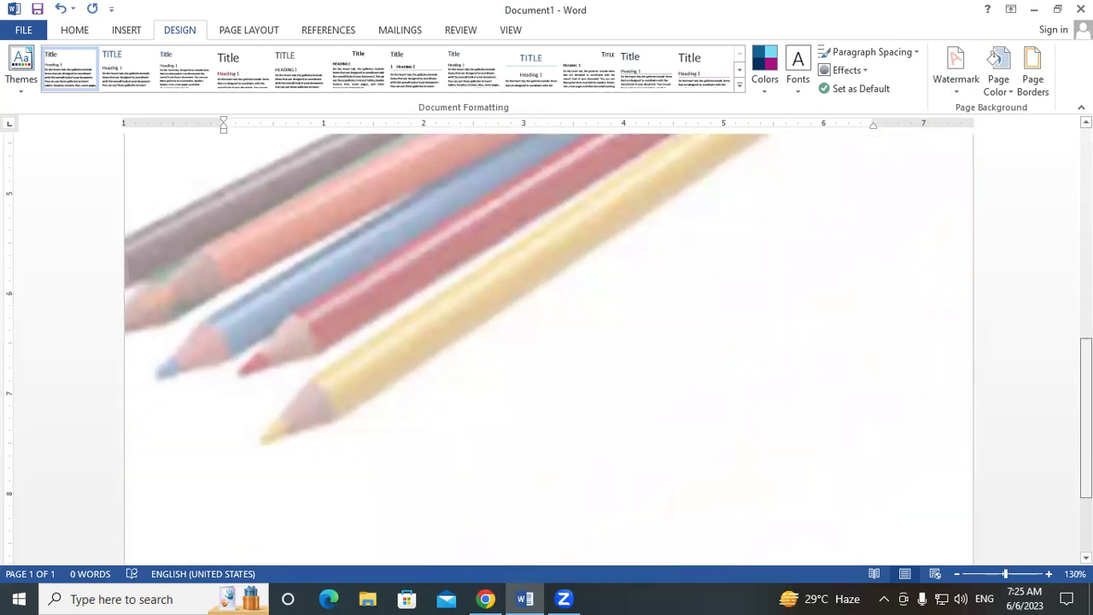
{"action": "scroll", "coordinate": [1060, 335], "scroll_direction": "up", "scroll_amount": 3}
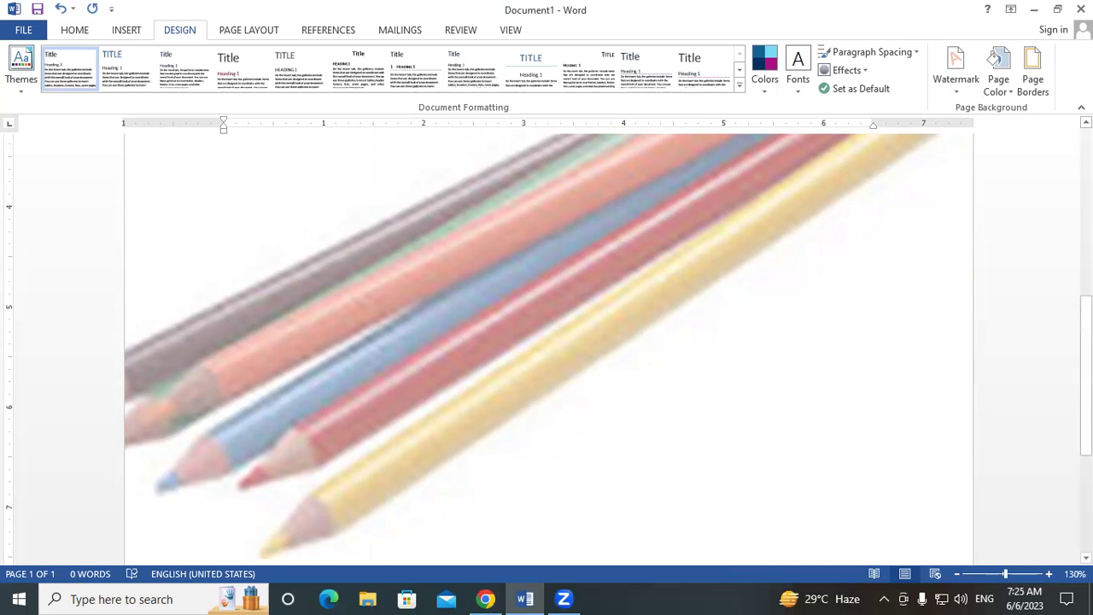
- Remove the pencil picture watermark, leaving a blank page with zero words
{"action": "left_click", "coordinate": [952, 84]}
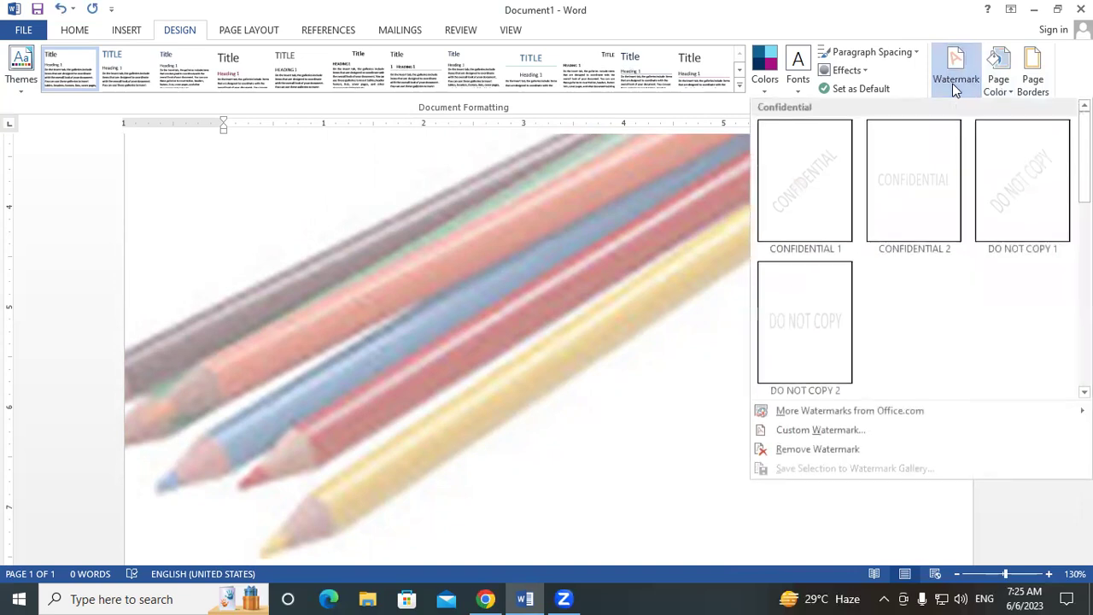
{"action": "left_click", "coordinate": [822, 452]}
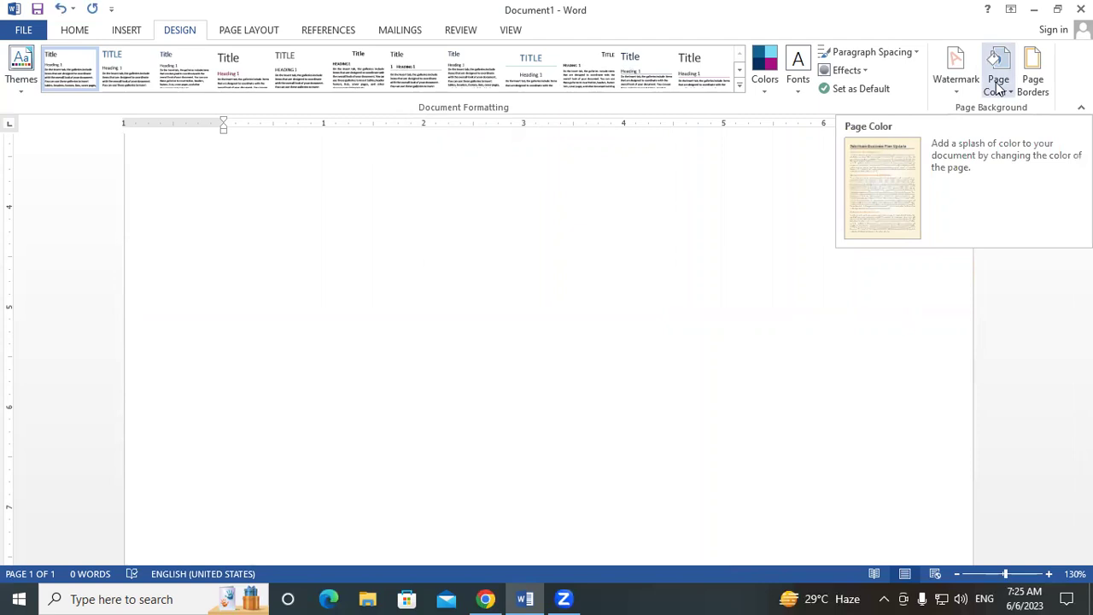
{"action": "scroll", "coordinate": [532, 237], "scroll_direction": "up", "scroll_amount": 5}
{"action": "scroll", "coordinate": [535, 239], "scroll_direction": "up", "scroll_amount": 1, "text": "ctrl"}
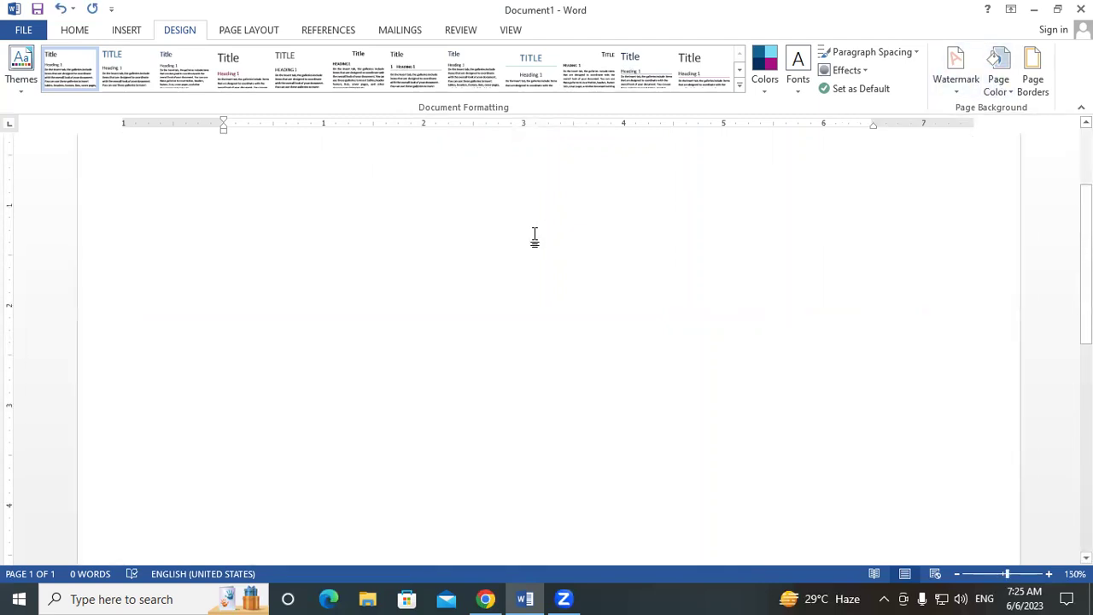
{"action": "scroll", "coordinate": [915, 499], "scroll_direction": "up", "scroll_amount": 3}
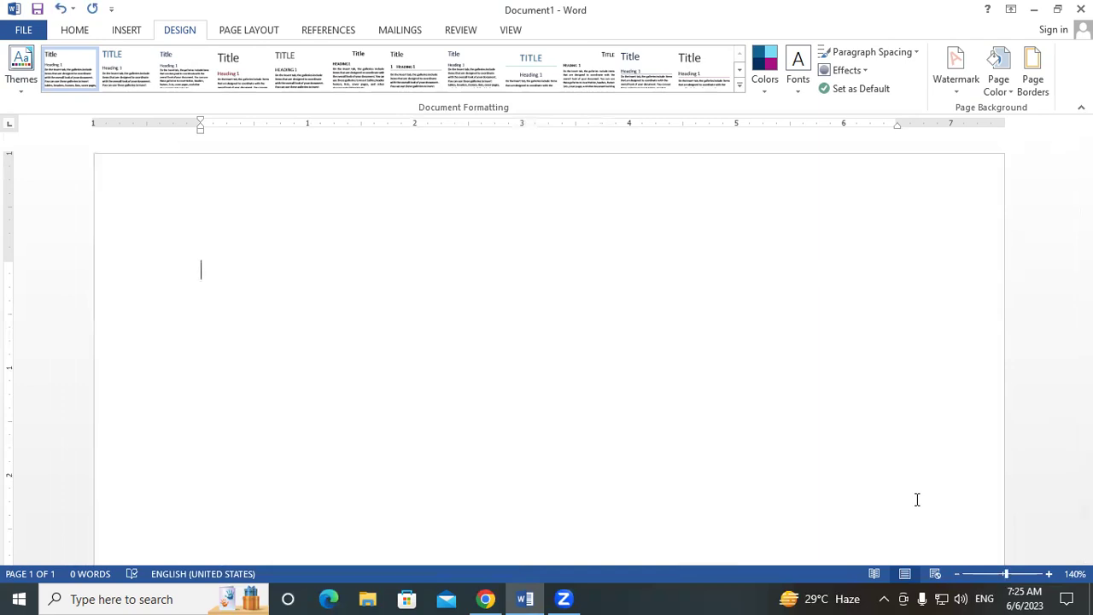
{"action": "scroll", "coordinate": [917, 499], "scroll_direction": "down", "scroll_amount": 1, "text": "ctrl"}
{"action": "scroll", "coordinate": [917, 500], "scroll_direction": "down", "scroll_amount": 3, "text": "ctrl"}
{"action": "scroll", "coordinate": [916, 500], "scroll_direction": "down", "scroll_amount": 1, "text": "ctrl"}
{"action": "scroll", "coordinate": [917, 499], "scroll_direction": "down", "scroll_amount": 1, "text": "ctrl"}
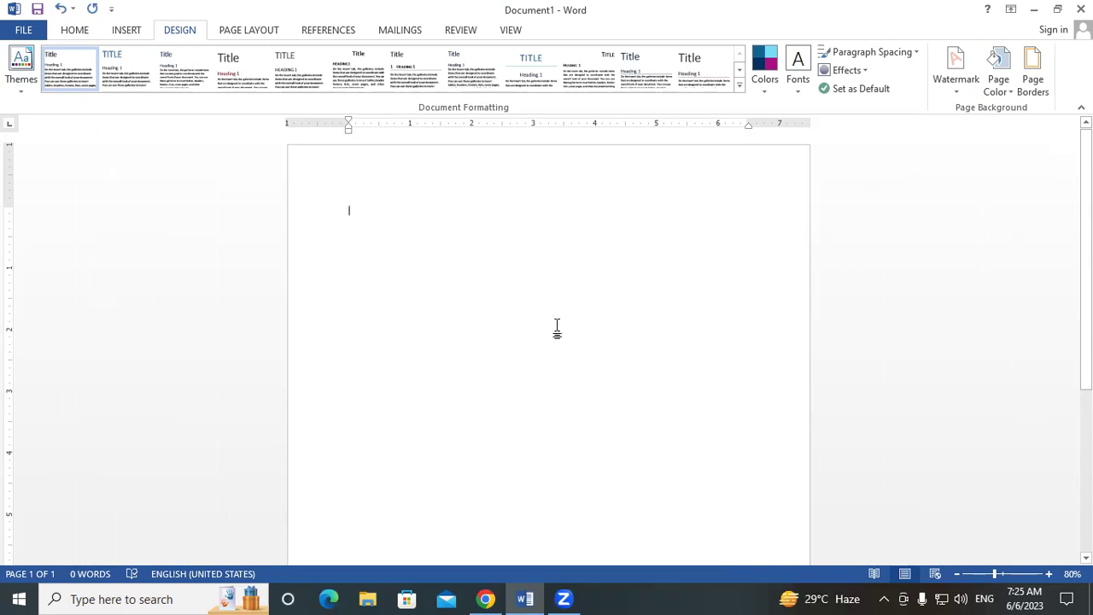
- Apply a custom pink page colour mixed from a red hue with raised luminance
{"action": "left_click", "coordinate": [1004, 92]}
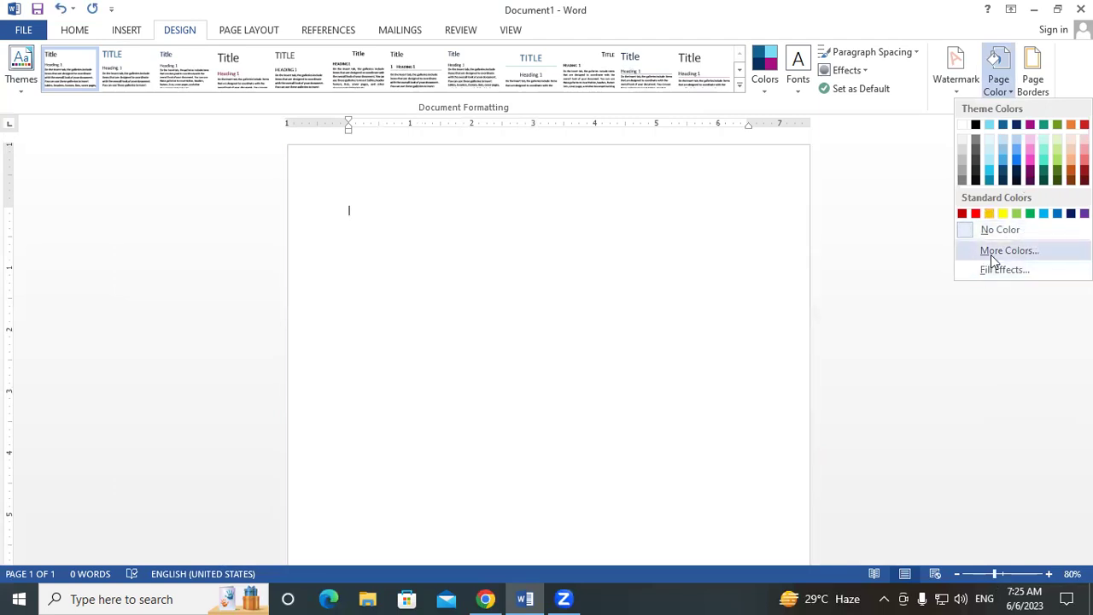
{"action": "left_click", "coordinate": [990, 251]}
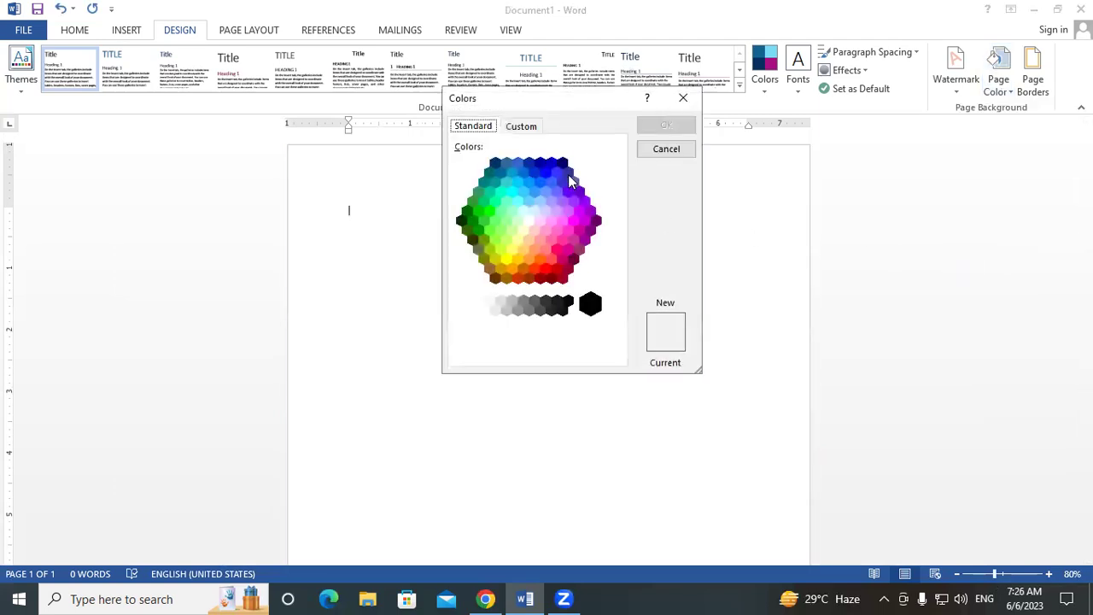
{"action": "left_click", "coordinate": [519, 127]}
{"action": "left_click", "coordinate": [589, 166]}
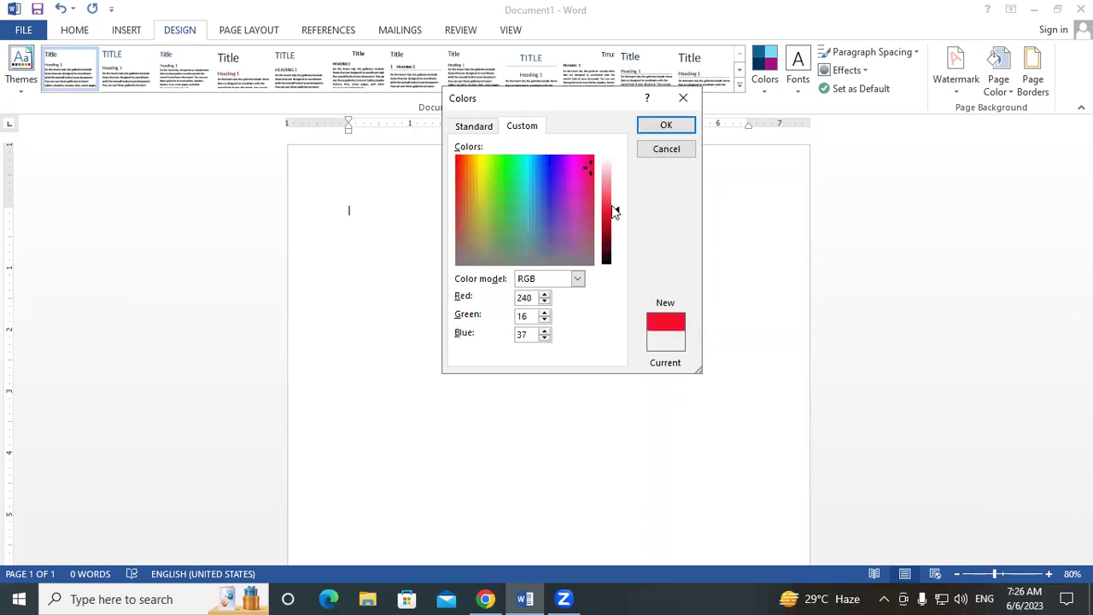
{"action": "left_click_drag", "start_coordinate": [615, 212], "coordinate": [616, 190]}
{"action": "left_click", "coordinate": [651, 128]}
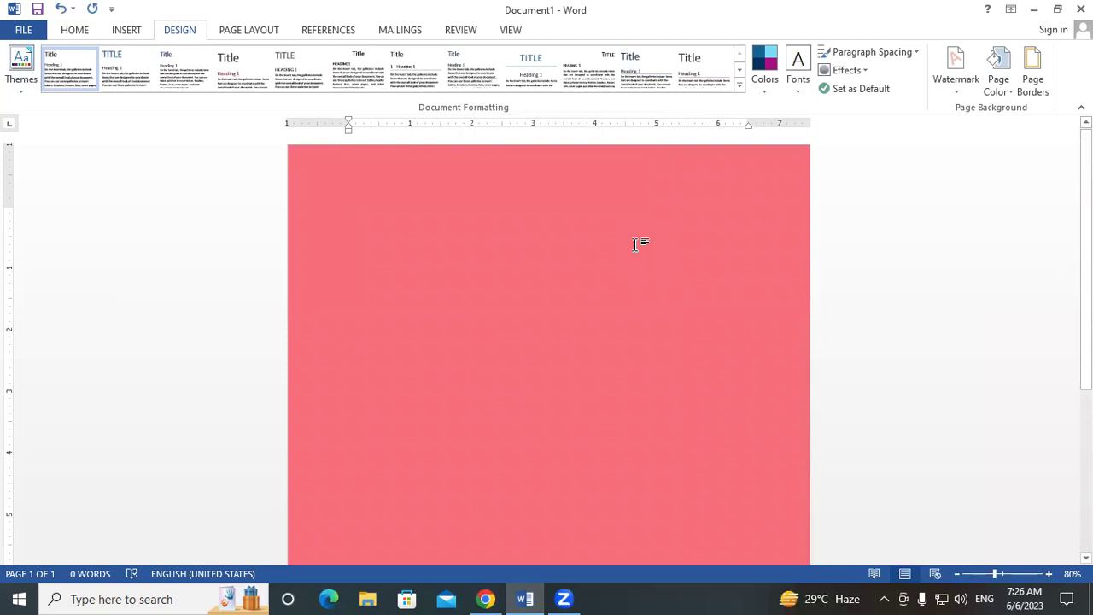
{"action": "left_click", "coordinate": [997, 85]}
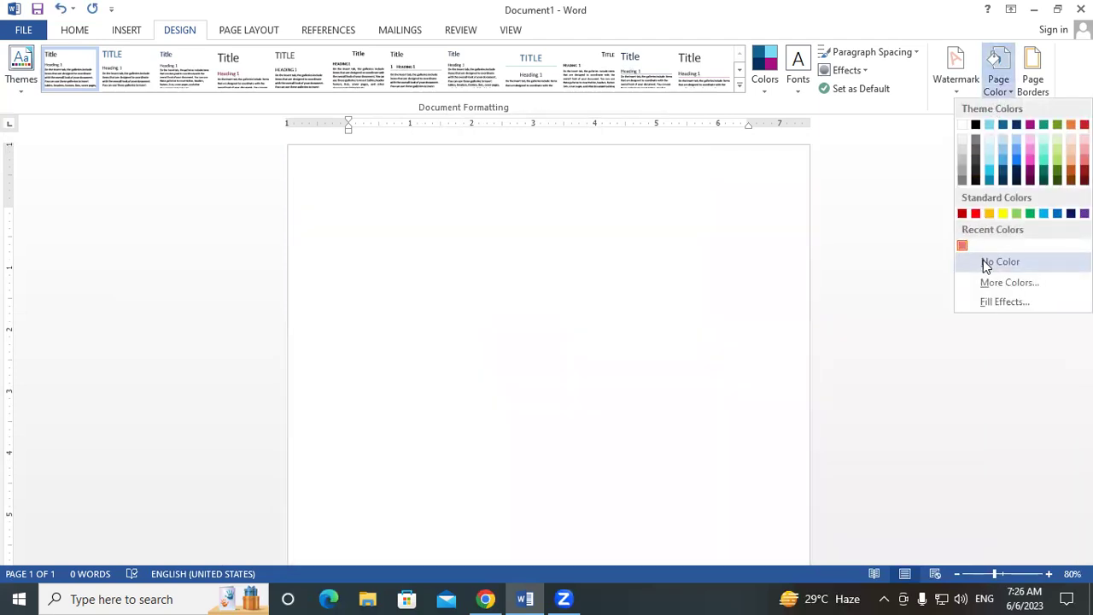
- Set the page colour to No Color, then open Fill Effects and move it aside
{"action": "left_click", "coordinate": [986, 263]}
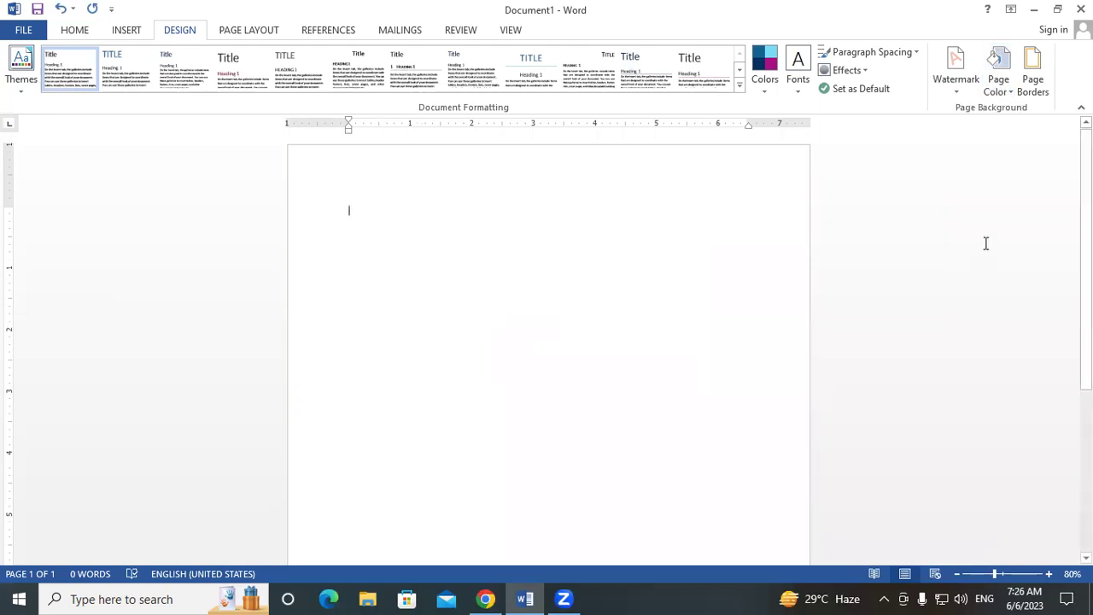
{"action": "left_click", "coordinate": [990, 82]}
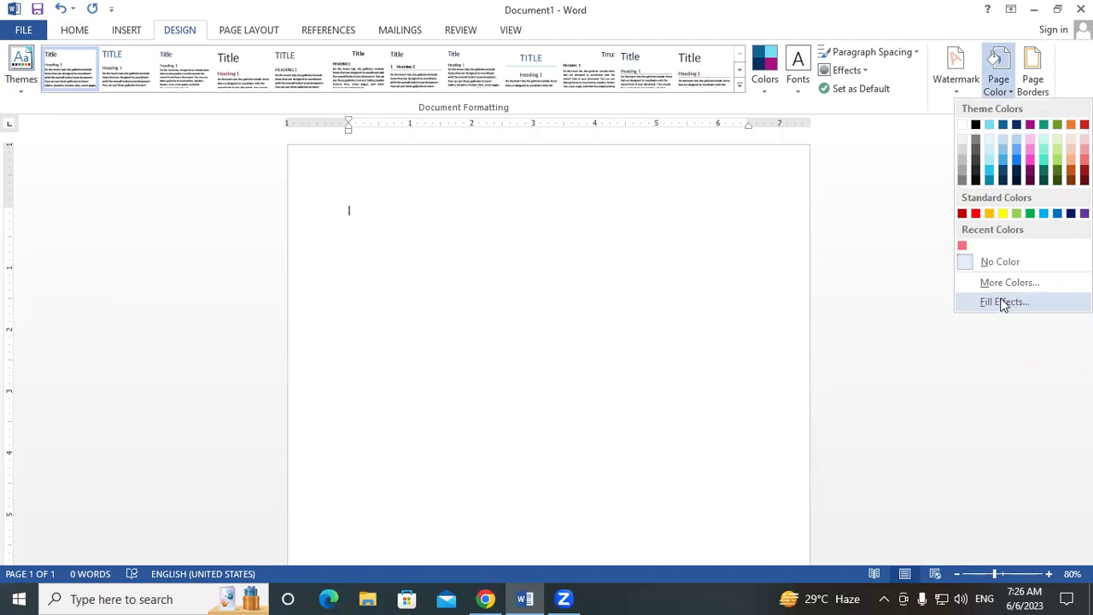
{"action": "left_click", "coordinate": [1003, 302]}
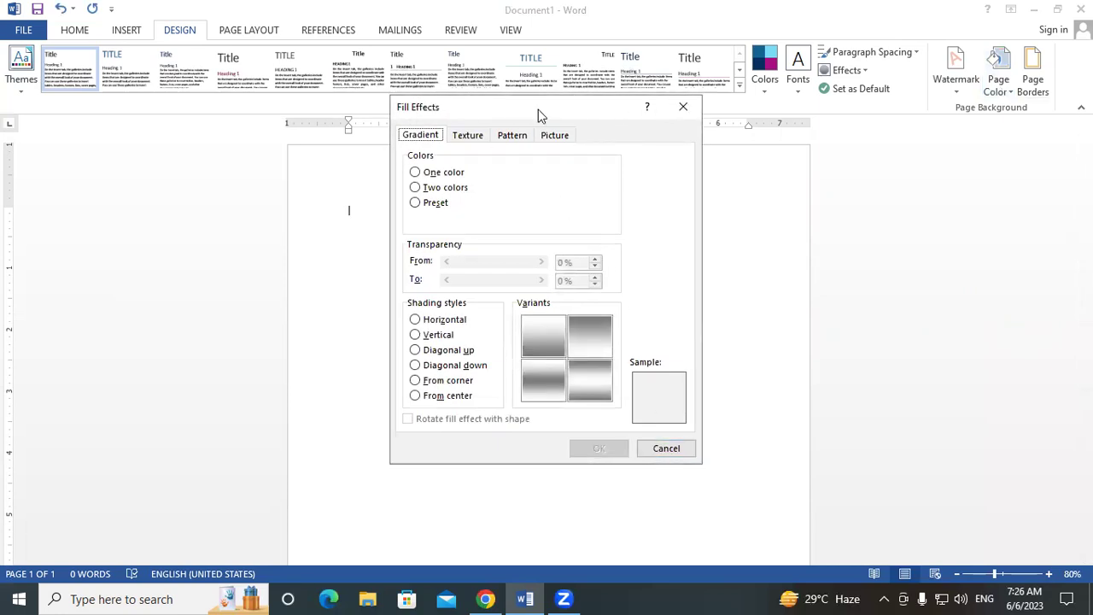
{"action": "left_click_drag", "start_coordinate": [536, 105], "coordinate": [755, 85]}
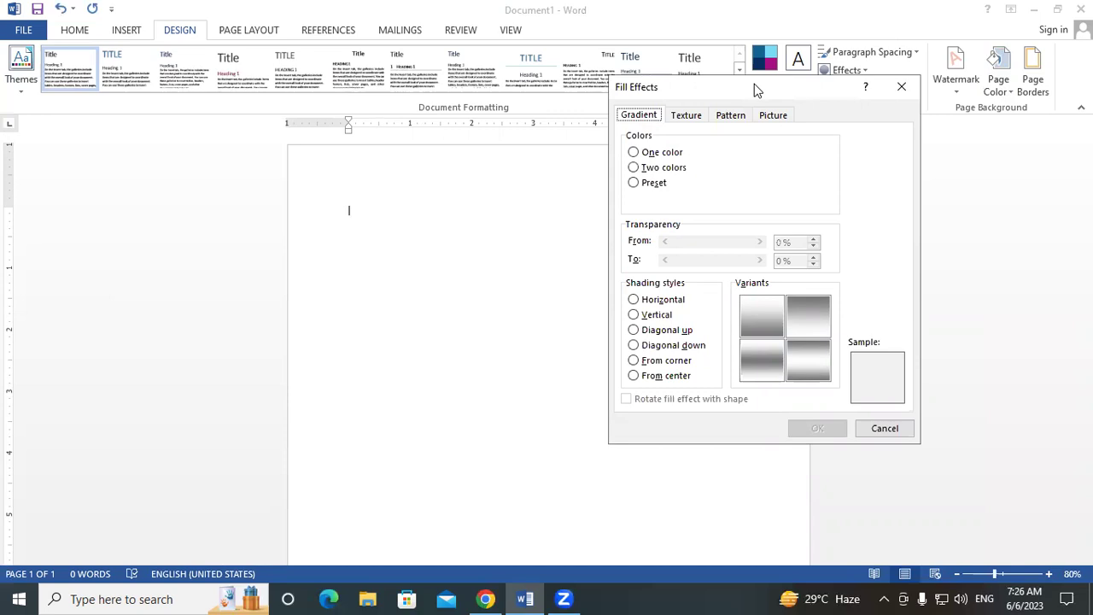
{"action": "left_click", "coordinate": [901, 86]}
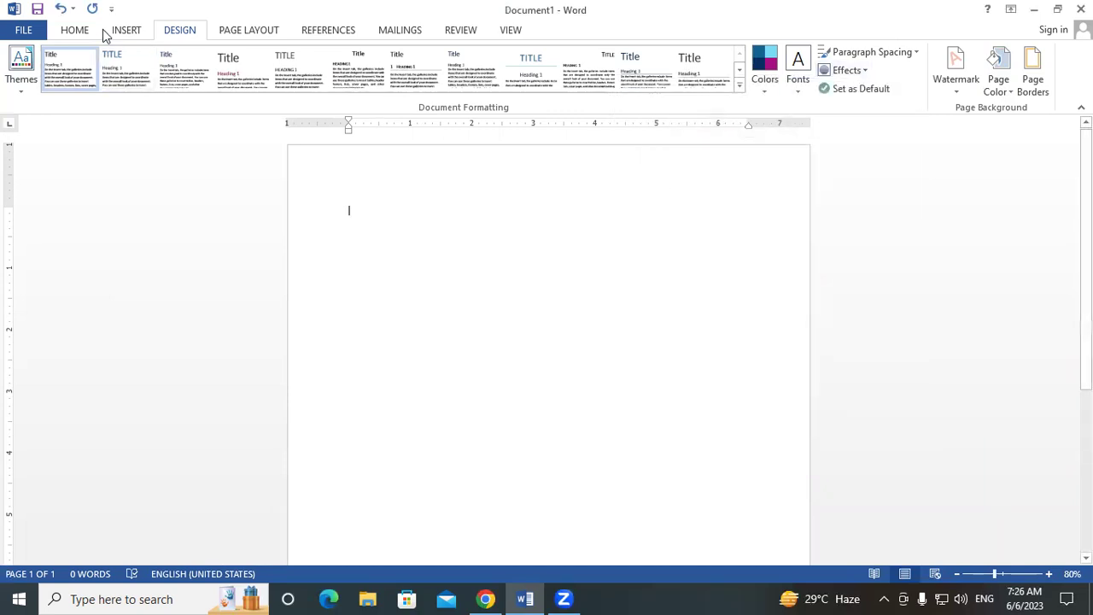
{"action": "left_click", "coordinate": [124, 29]}
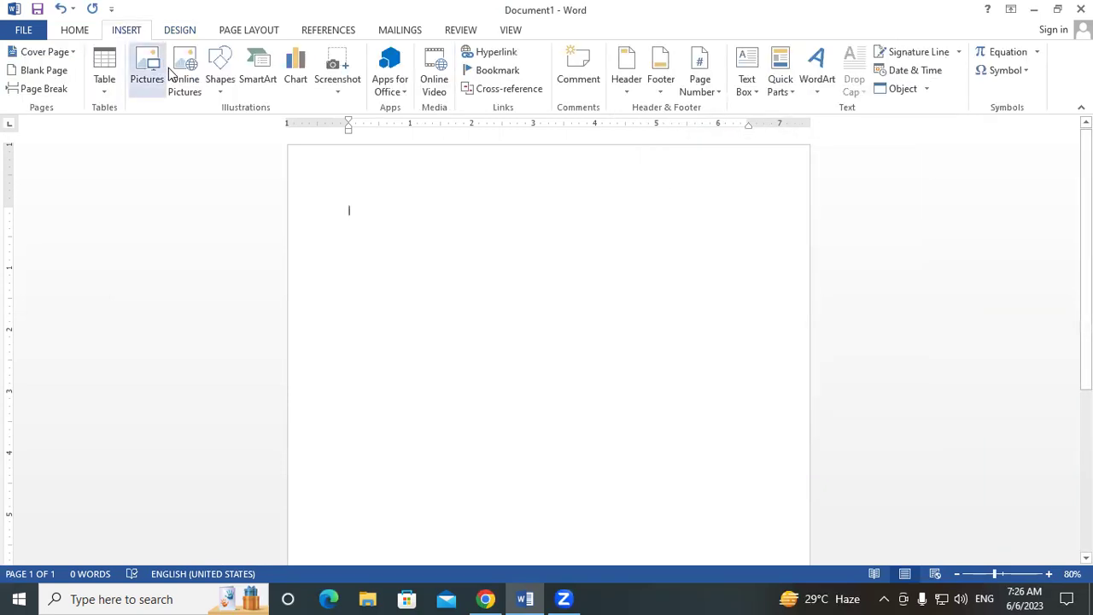
{"action": "left_click", "coordinate": [220, 77]}
{"action": "left_click", "coordinate": [260, 126]}
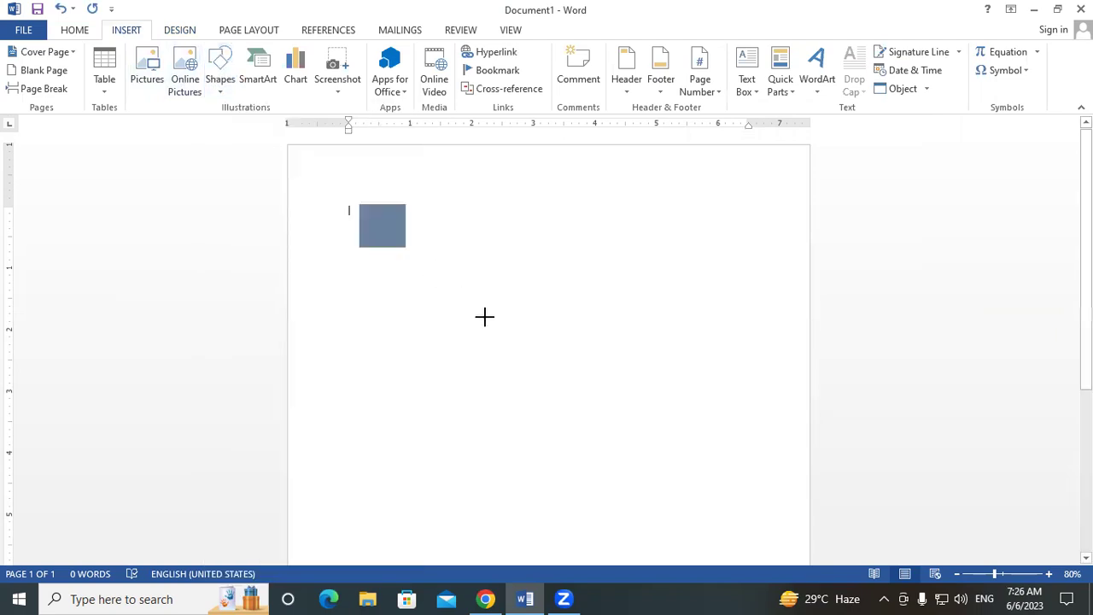
{"action": "left_click_drag", "start_coordinate": [360, 205], "coordinate": [615, 414]}
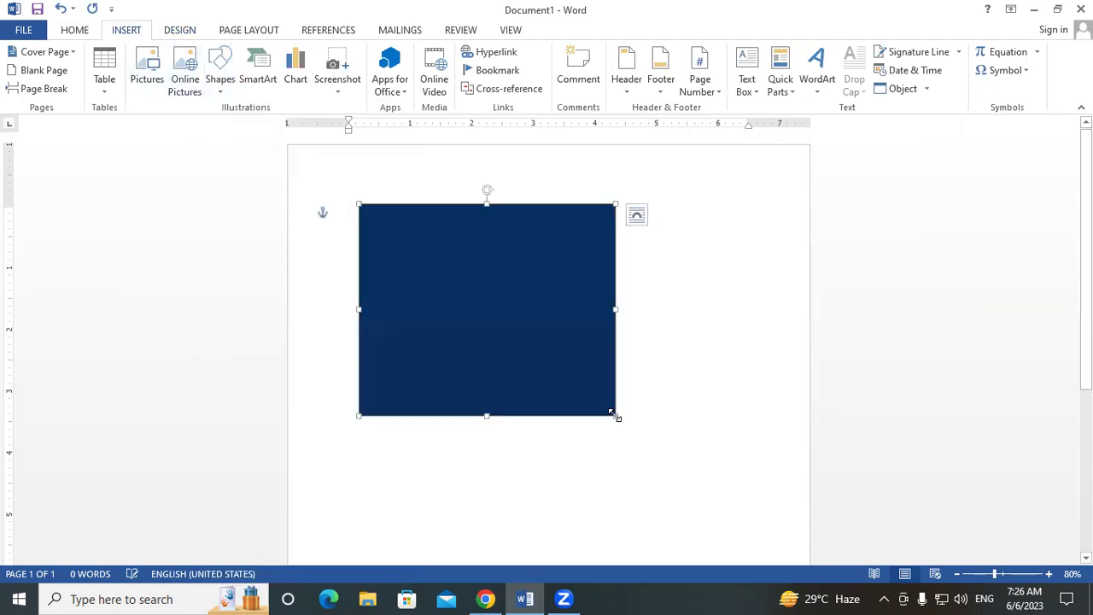
{"action": "left_click", "coordinate": [418, 52]}
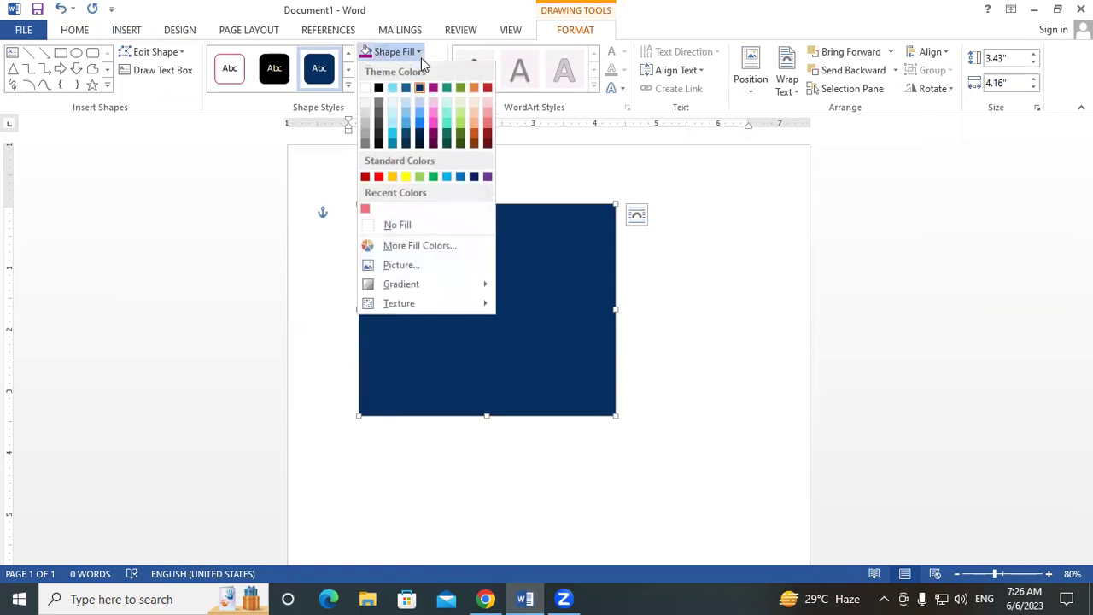
{"action": "mouse_move", "coordinate": [407, 307]}
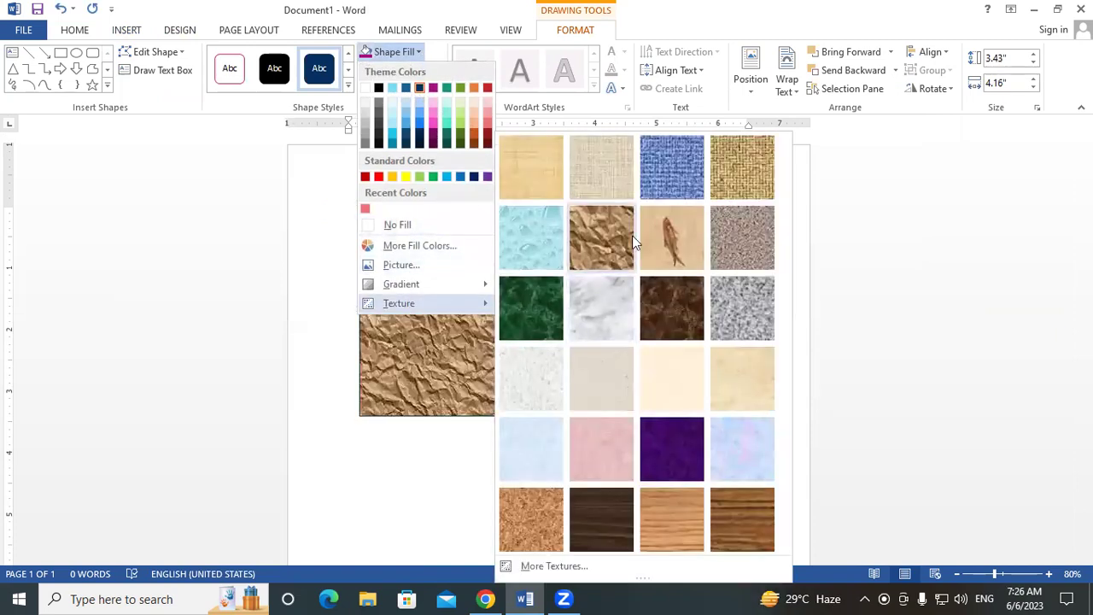
{"action": "left_click", "coordinate": [491, 320]}
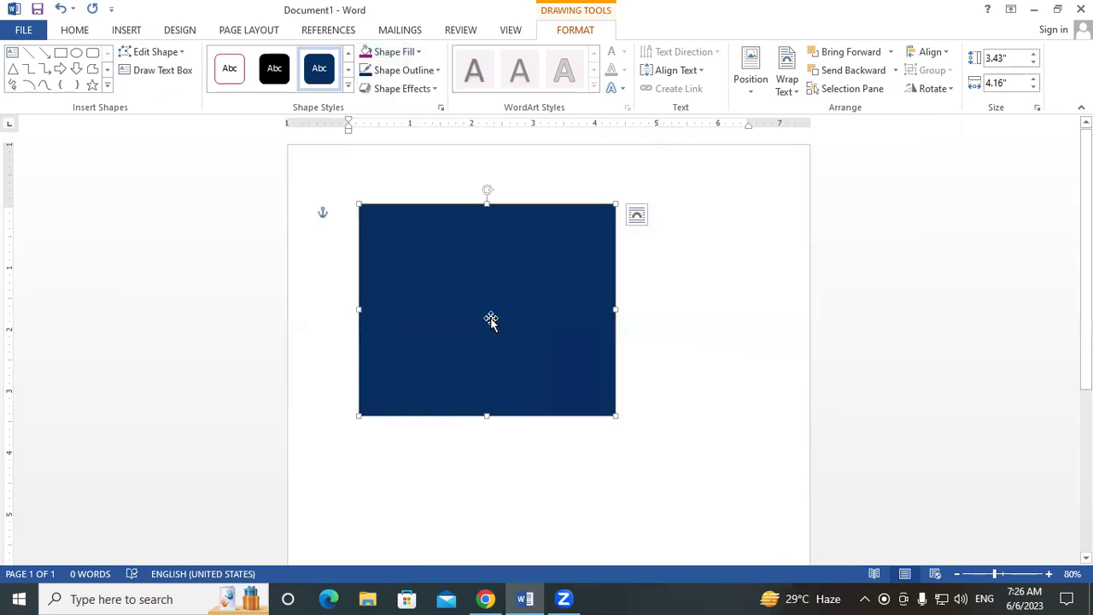
{"action": "key", "text": "Delete"}
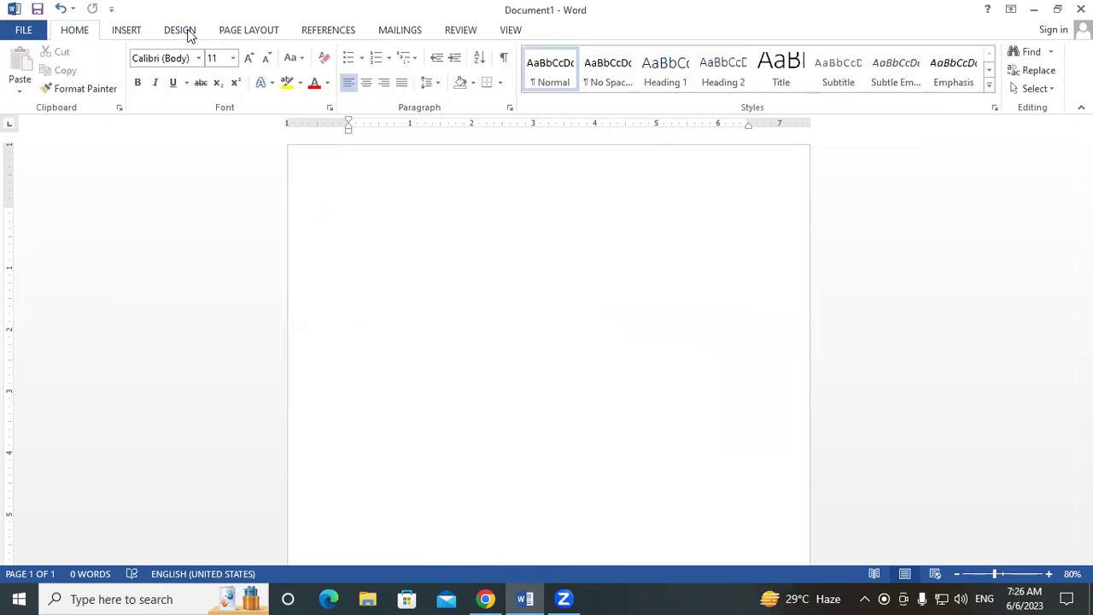
- Open Fill Effects and browse the Texture, Pattern and Picture tabs before returning to Gradient
{"action": "left_click", "coordinate": [189, 31]}
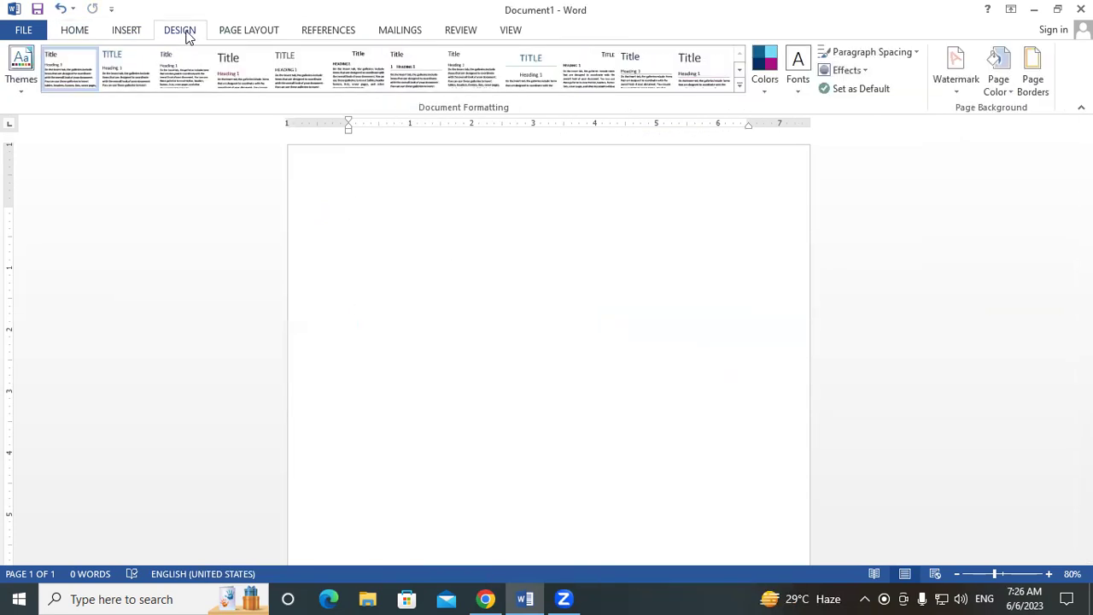
{"action": "left_click", "coordinate": [1004, 89]}
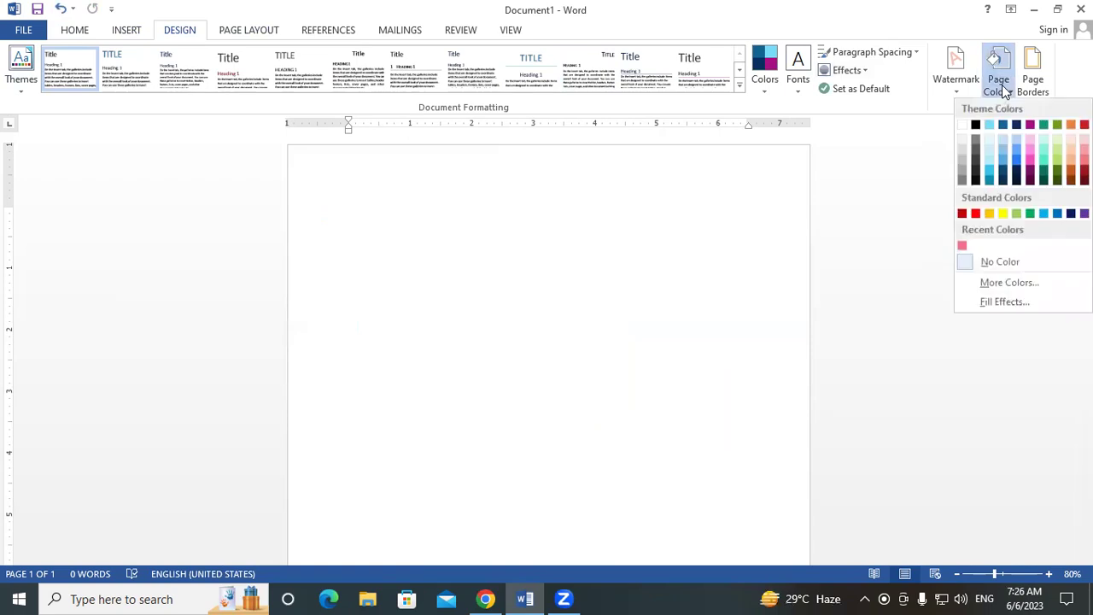
{"action": "left_click", "coordinate": [1004, 302]}
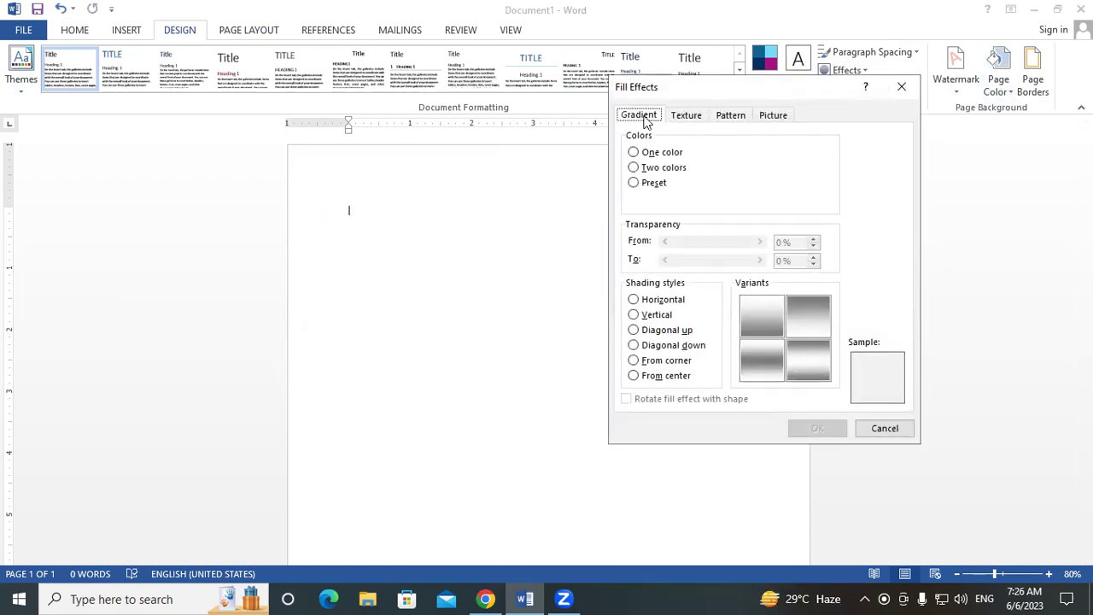
{"action": "left_click", "coordinate": [686, 120]}
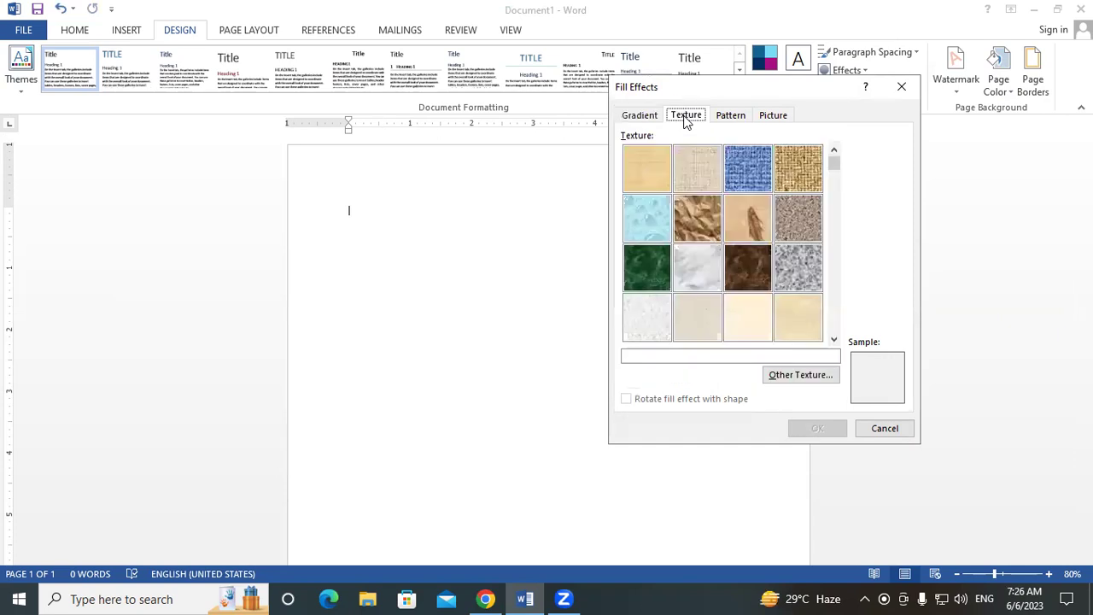
{"action": "left_click", "coordinate": [730, 122]}
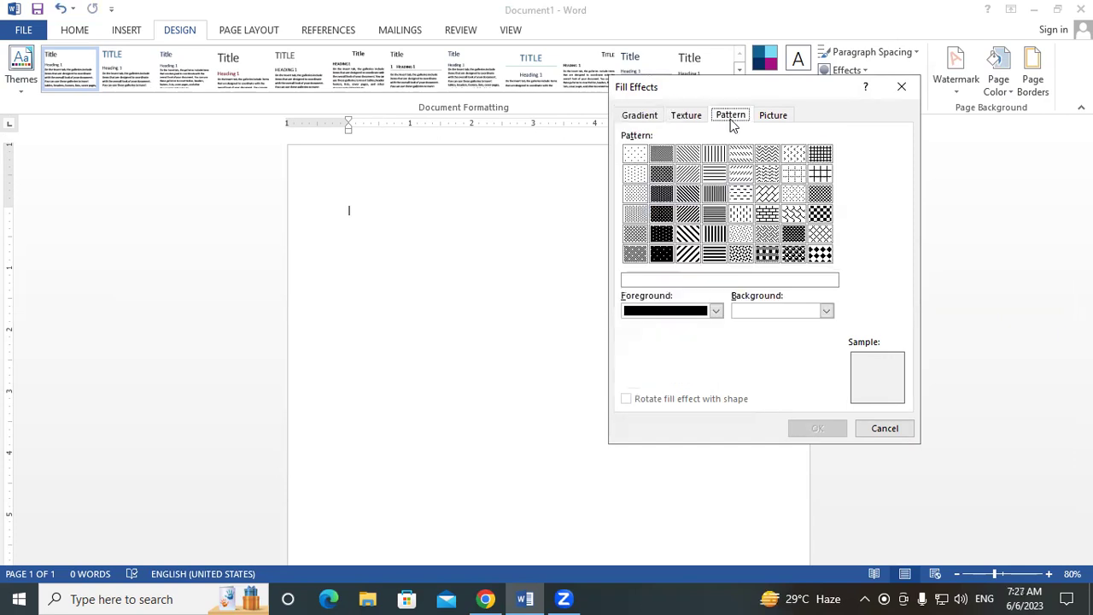
{"action": "left_click", "coordinate": [777, 120]}
{"action": "left_click", "coordinate": [640, 121]}
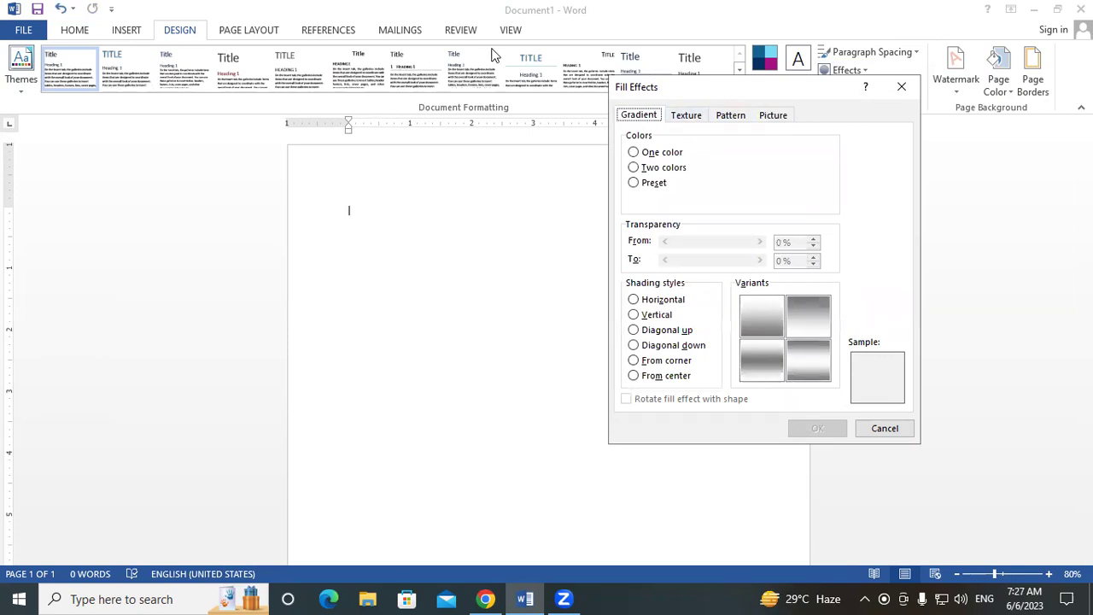
{"action": "left_click_drag", "start_coordinate": [709, 99], "coordinate": [491, 54]}
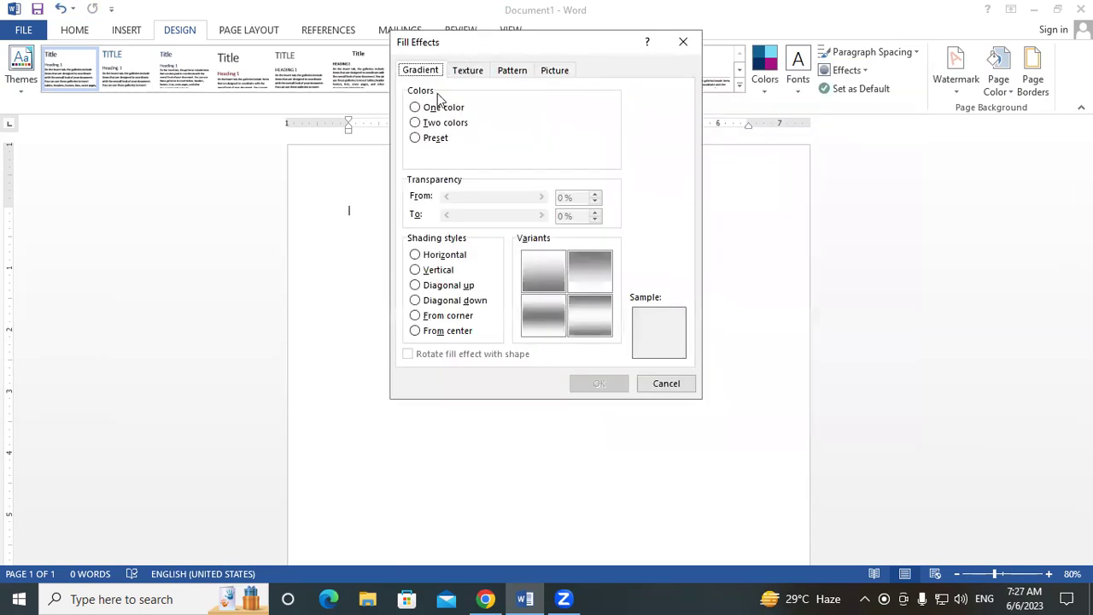
- Try the Late Sunset and Daybreak preset gradients
{"action": "left_click", "coordinate": [427, 144]}
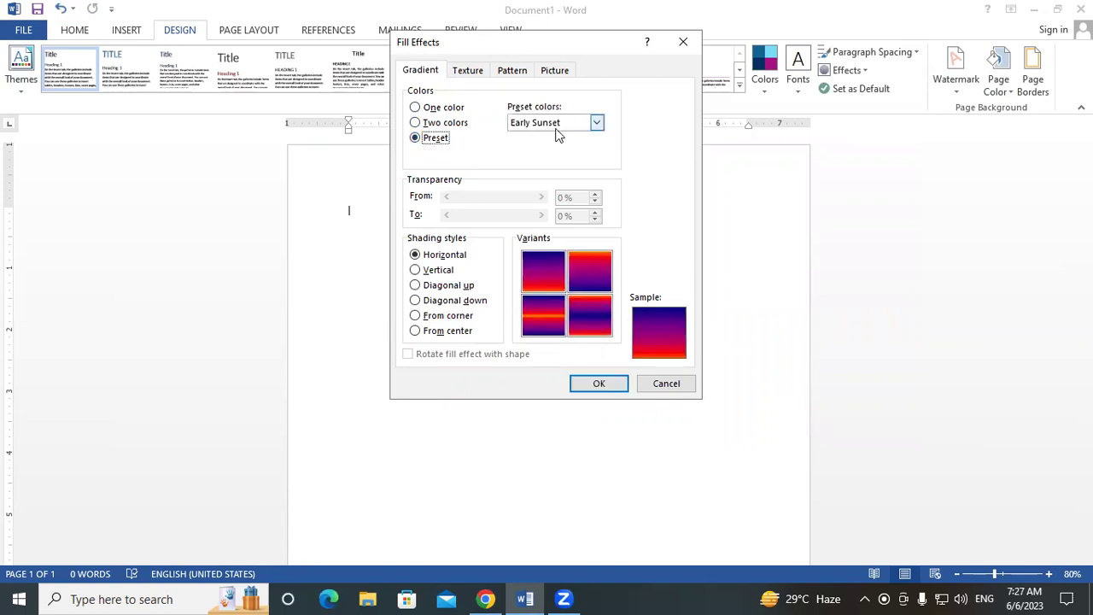
{"action": "left_click", "coordinate": [596, 125]}
{"action": "left_click", "coordinate": [581, 147]}
{"action": "left_click", "coordinate": [596, 122]}
{"action": "left_click", "coordinate": [567, 170]}
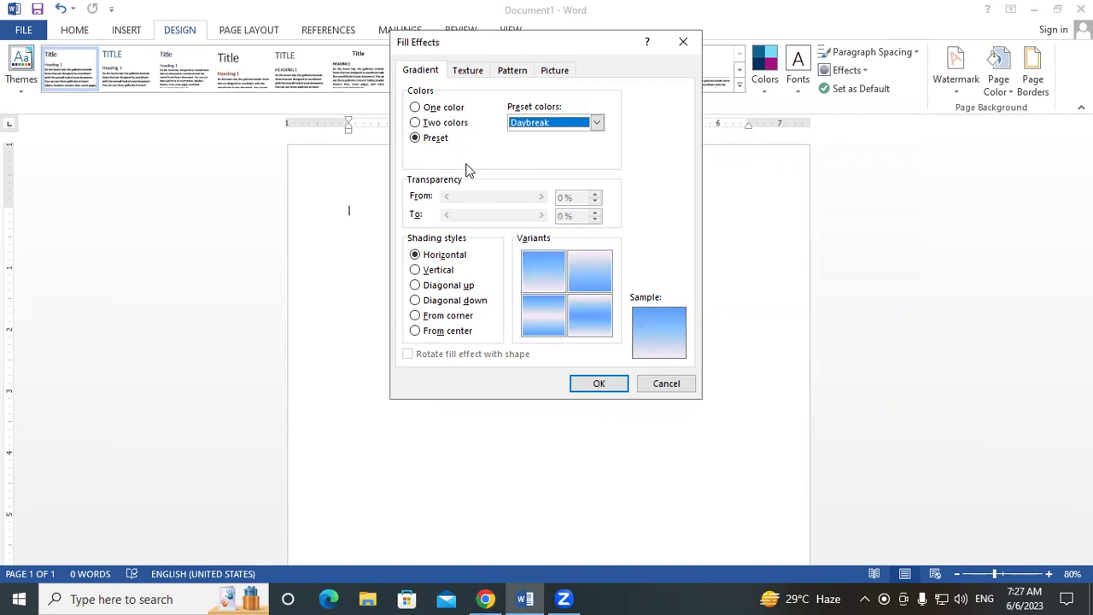
- Apply a custom two-colour horizontal gradient from light blue to magenta
{"action": "left_click", "coordinate": [432, 125]}
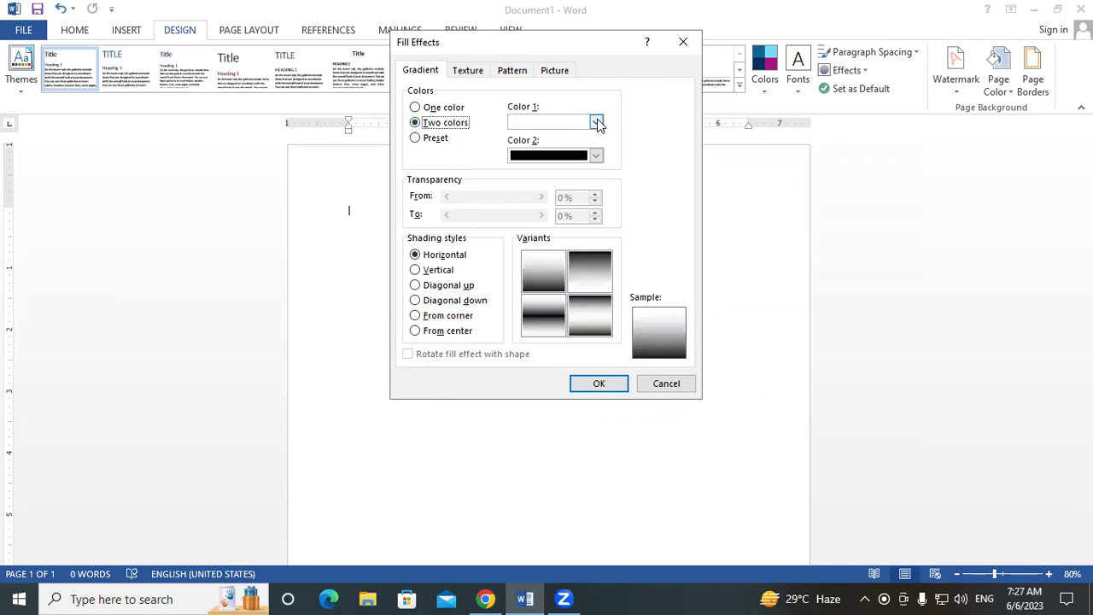
{"action": "left_click", "coordinate": [595, 122]}
{"action": "left_click", "coordinate": [543, 157]}
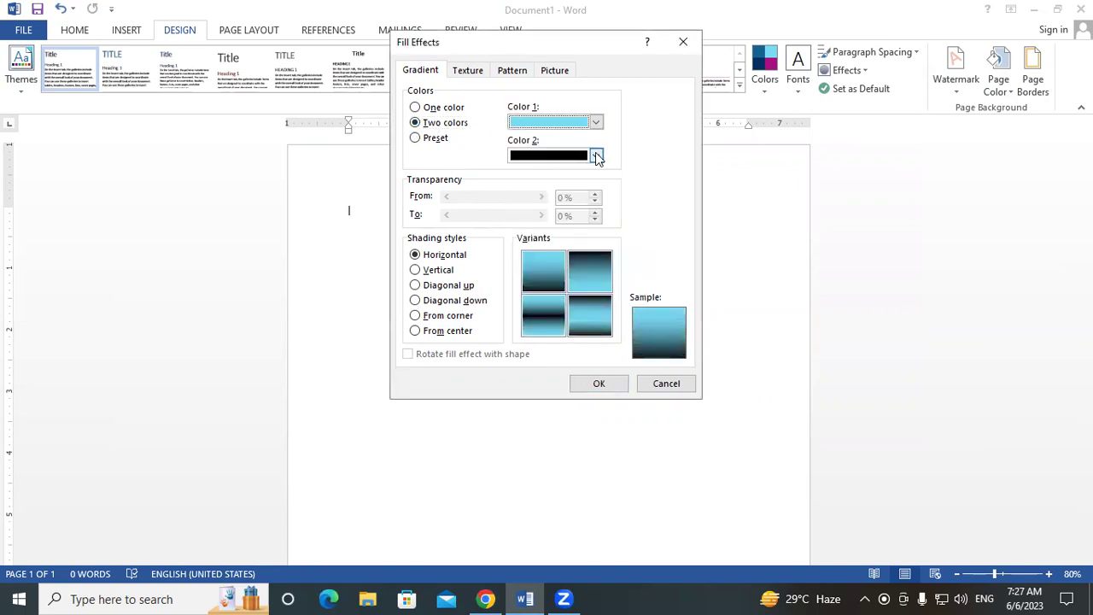
{"action": "left_click", "coordinate": [596, 155]}
{"action": "left_click", "coordinate": [583, 192]}
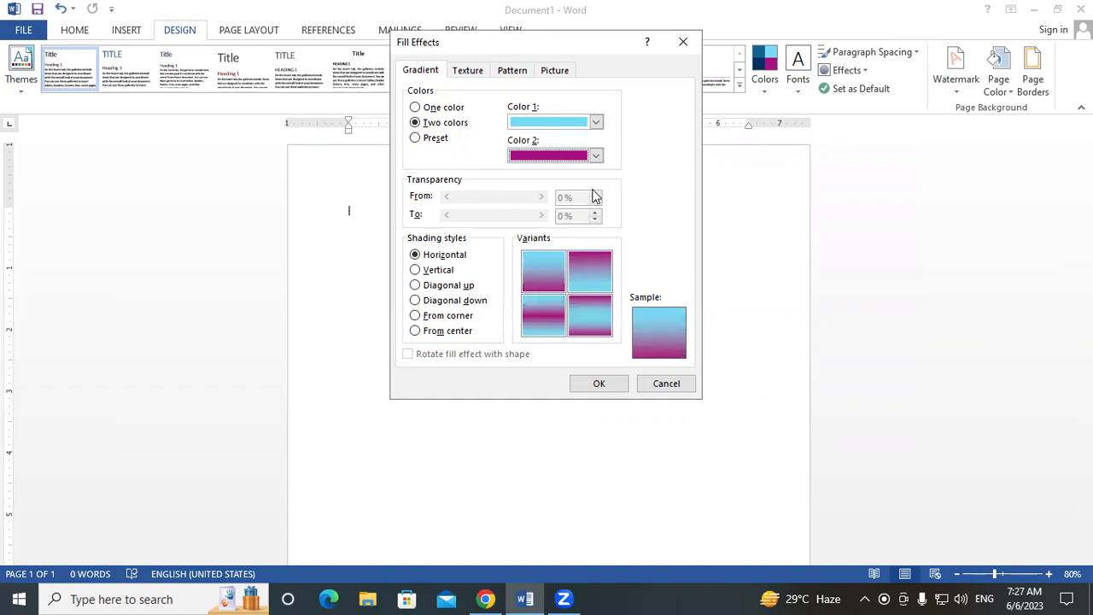
{"action": "left_click", "coordinate": [589, 386]}
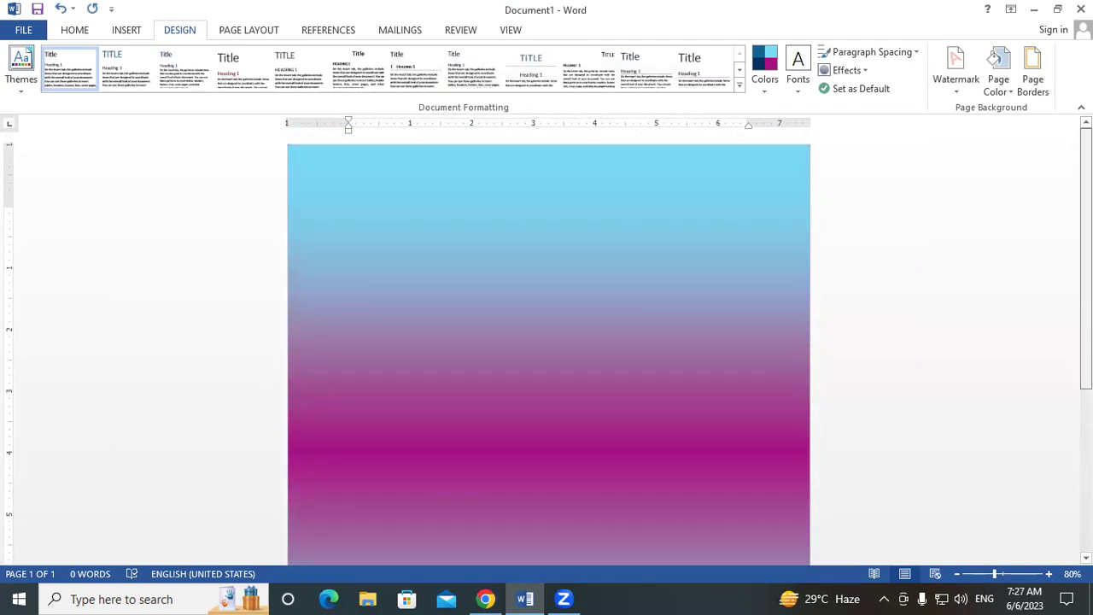
- Apply the Fish fossil texture to the page background after previewing Canvas
{"action": "left_click", "coordinate": [998, 79]}
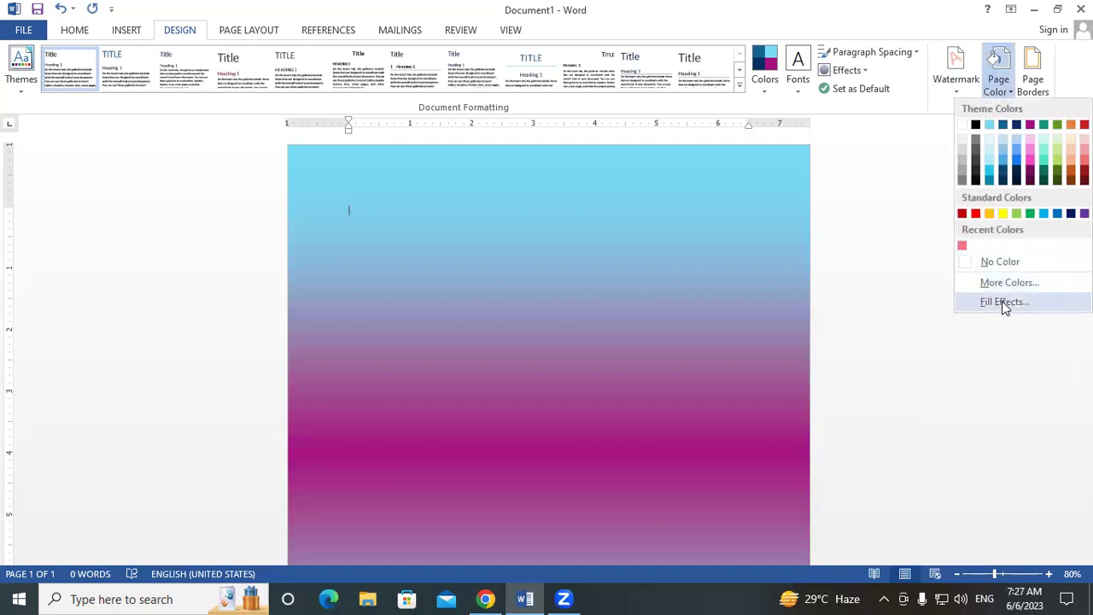
{"action": "left_click", "coordinate": [1004, 302]}
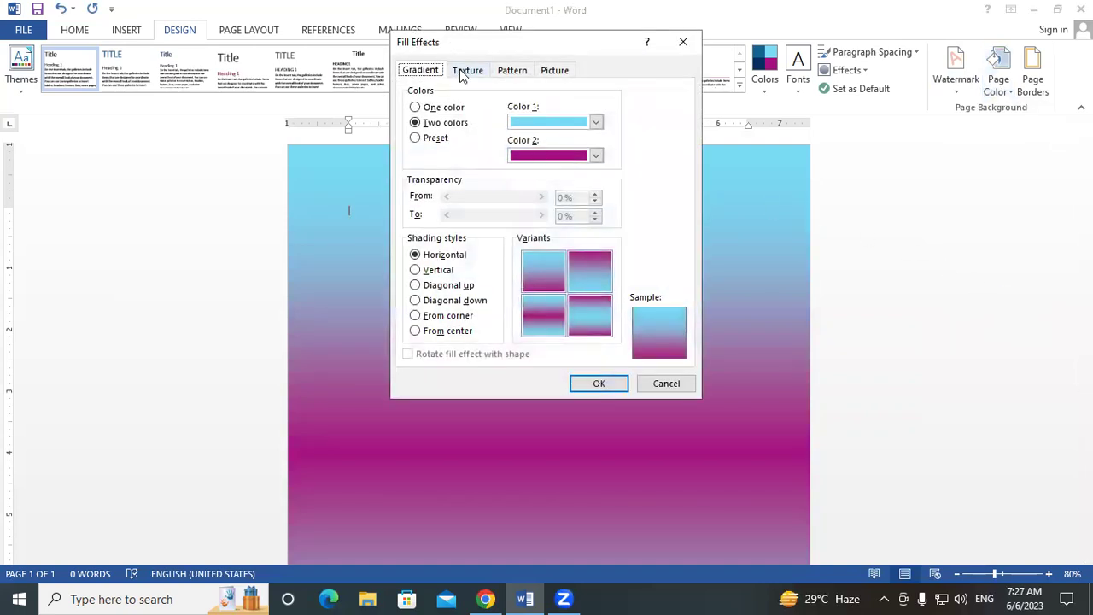
{"action": "left_click", "coordinate": [464, 71]}
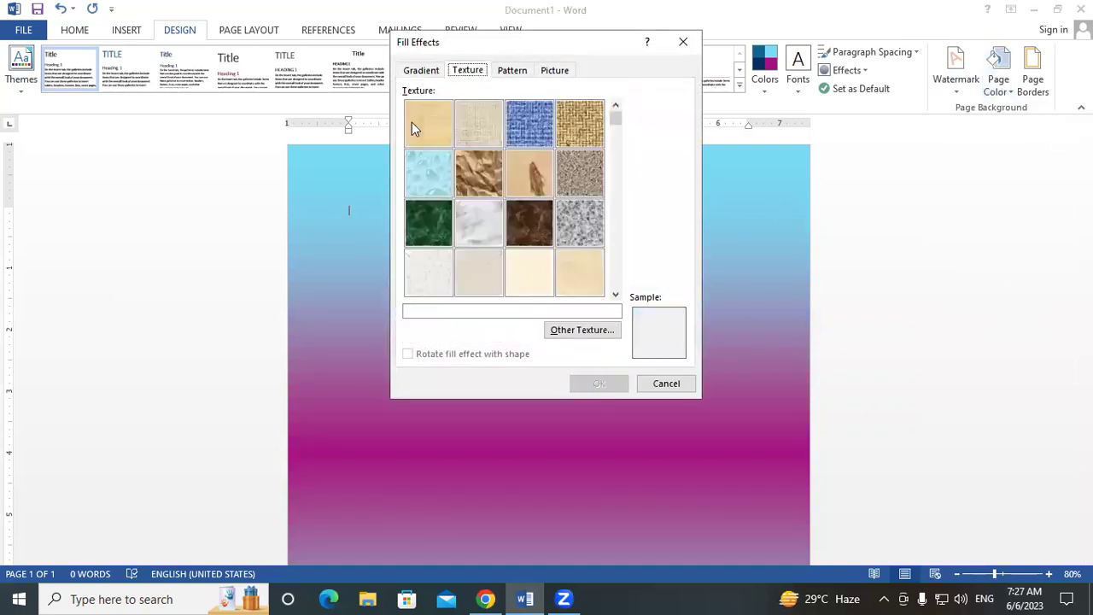
{"action": "left_click", "coordinate": [490, 123]}
{"action": "left_click", "coordinate": [533, 162]}
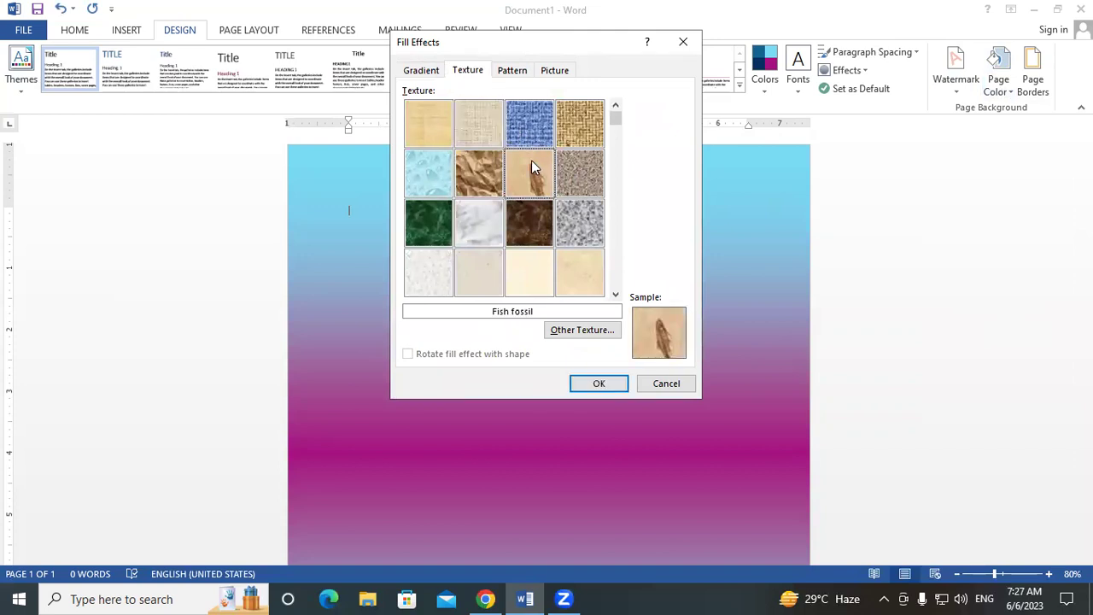
{"action": "left_click", "coordinate": [589, 385]}
{"action": "scroll", "coordinate": [584, 384], "scroll_direction": "down", "scroll_amount": 5}
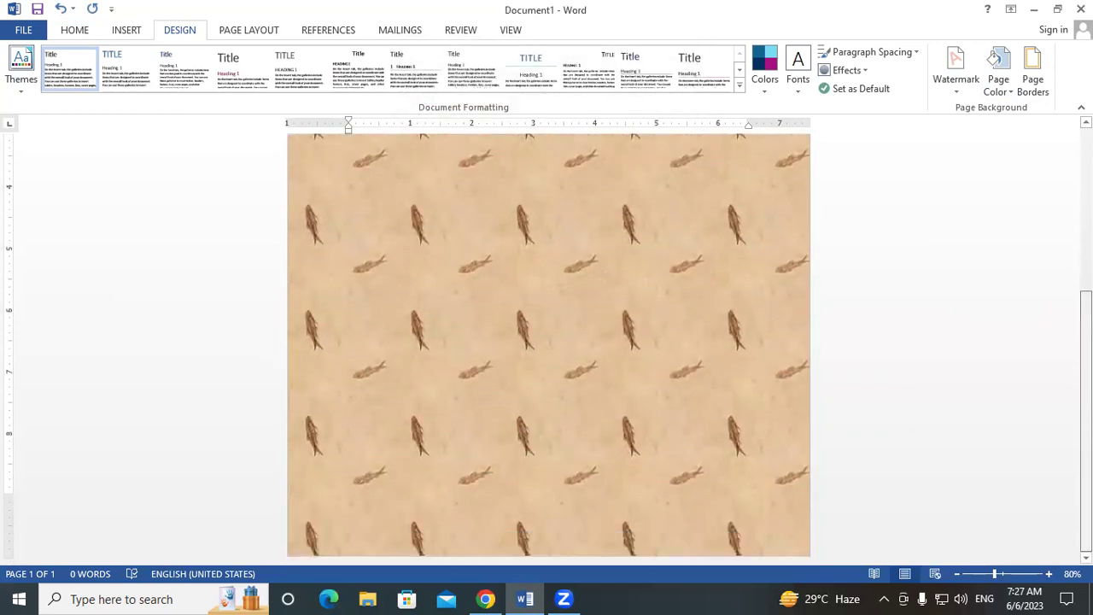
{"action": "scroll", "coordinate": [1051, 185], "scroll_direction": "up", "scroll_amount": 5}
- Switch the page background texture to Granite
{"action": "left_click", "coordinate": [997, 85]}
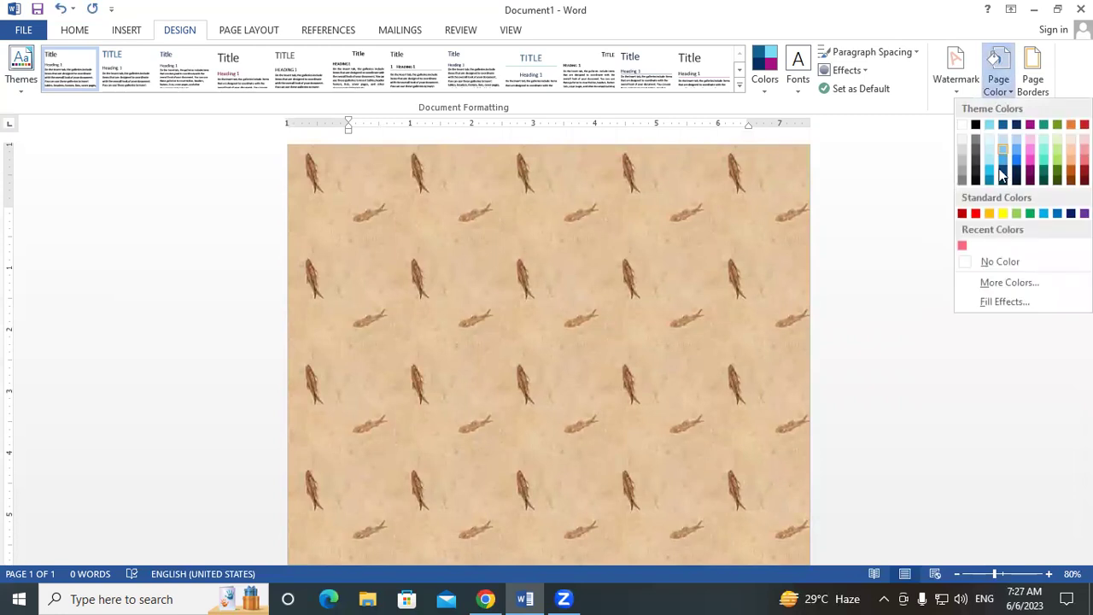
{"action": "left_click", "coordinate": [1004, 301]}
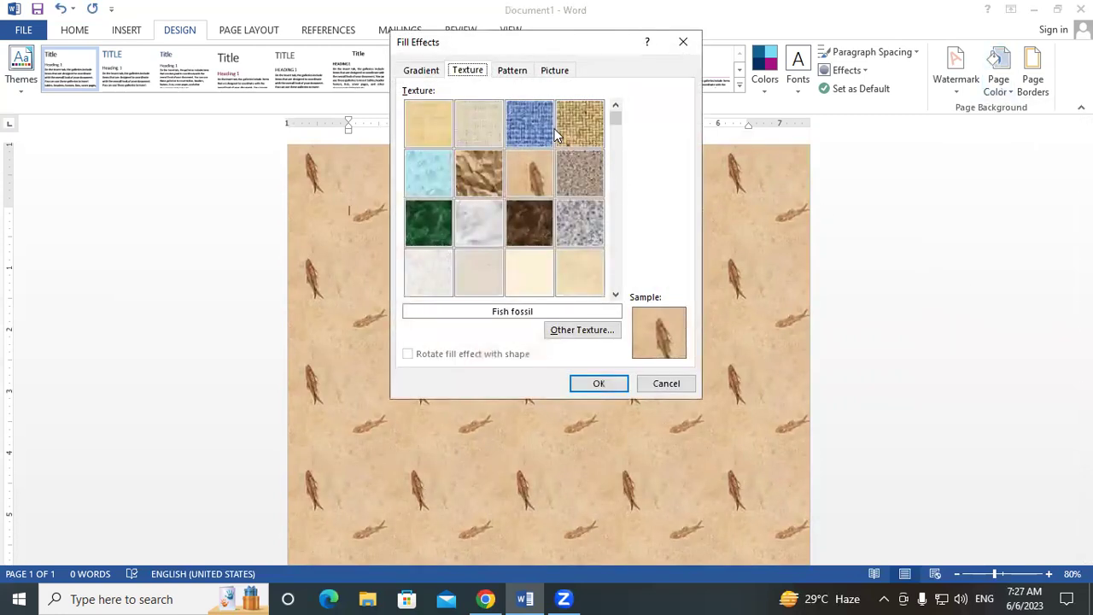
{"action": "left_click", "coordinate": [575, 225]}
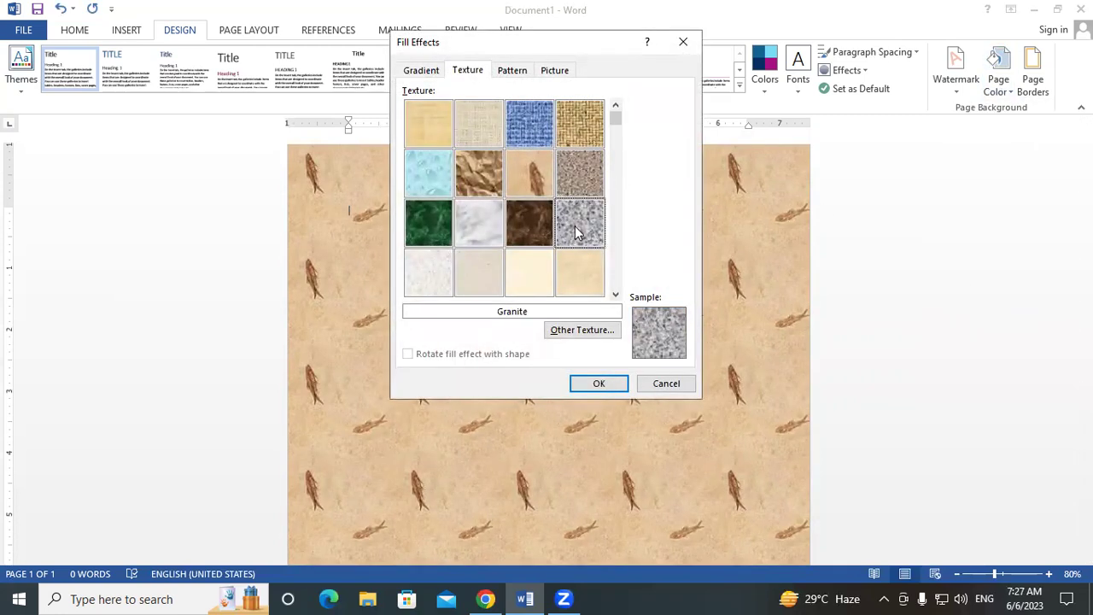
{"action": "left_click", "coordinate": [599, 384]}
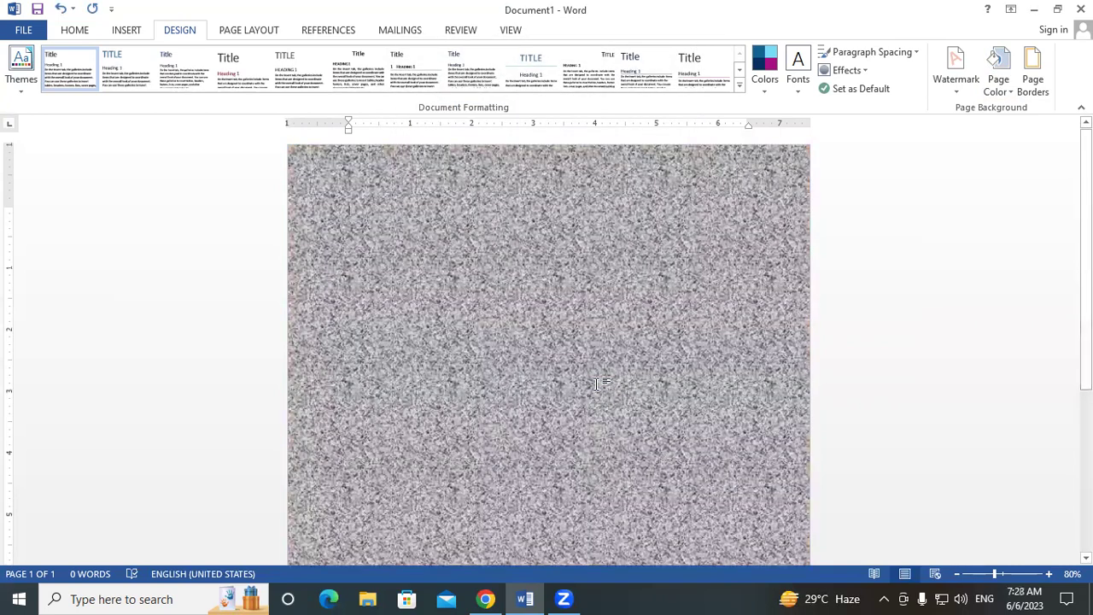
{"action": "scroll", "coordinate": [597, 383], "scroll_direction": "down", "scroll_amount": 1}
{"action": "scroll", "coordinate": [597, 383], "scroll_direction": "down", "scroll_amount": 1}
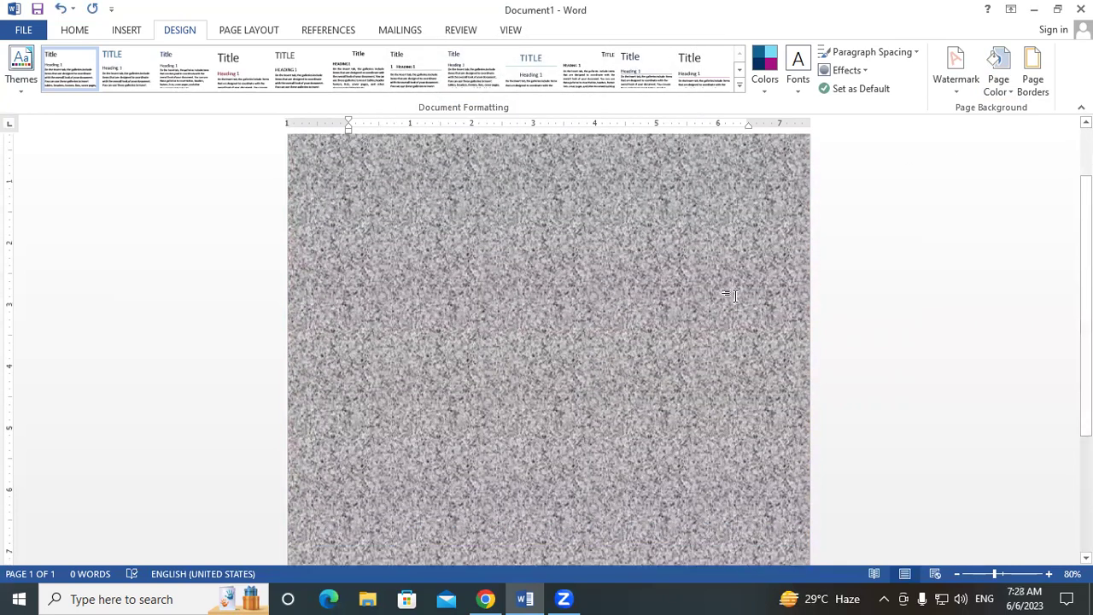
- Choose the Large grid pattern in the Fill Effects Pattern settings
{"action": "left_click", "coordinate": [997, 77]}
{"action": "left_click", "coordinate": [1006, 303]}
{"action": "left_click", "coordinate": [513, 72]}
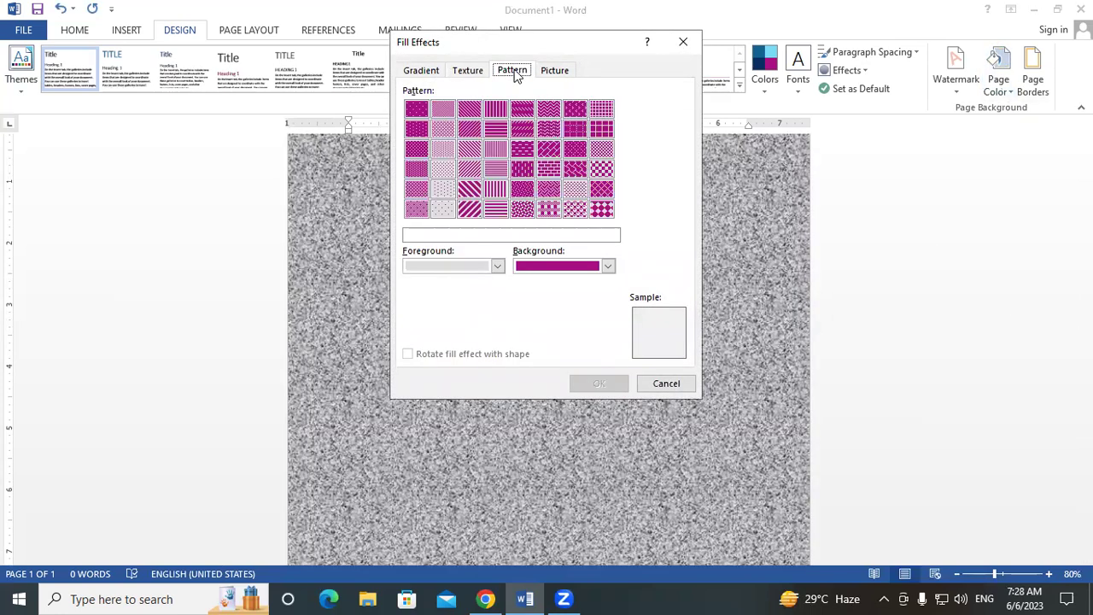
{"action": "left_click", "coordinate": [498, 267]}
{"action": "left_click", "coordinate": [498, 267]}
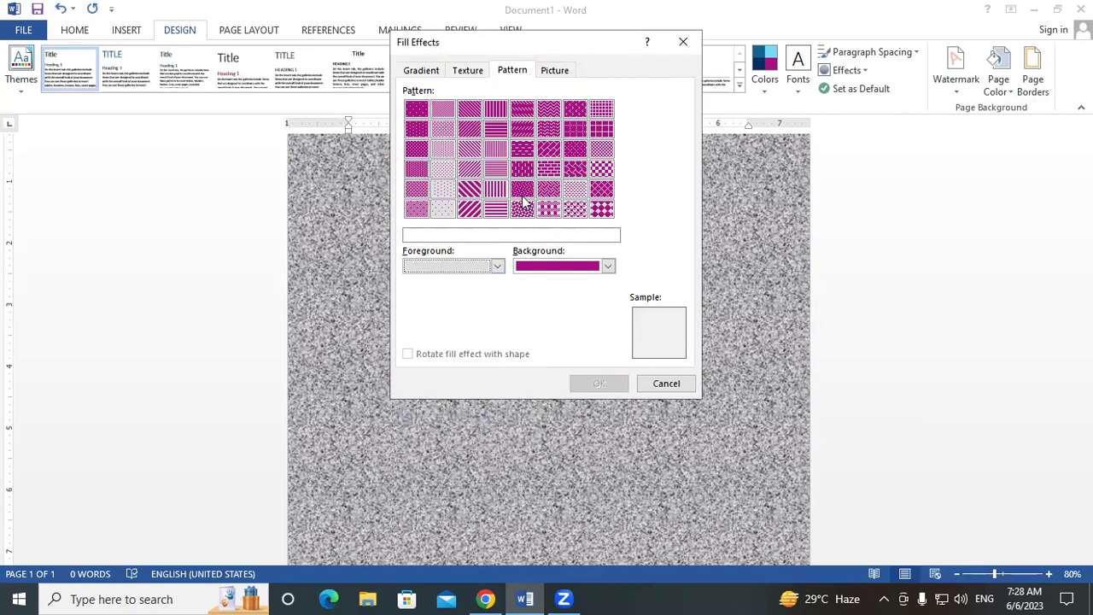
{"action": "left_click", "coordinate": [602, 130]}
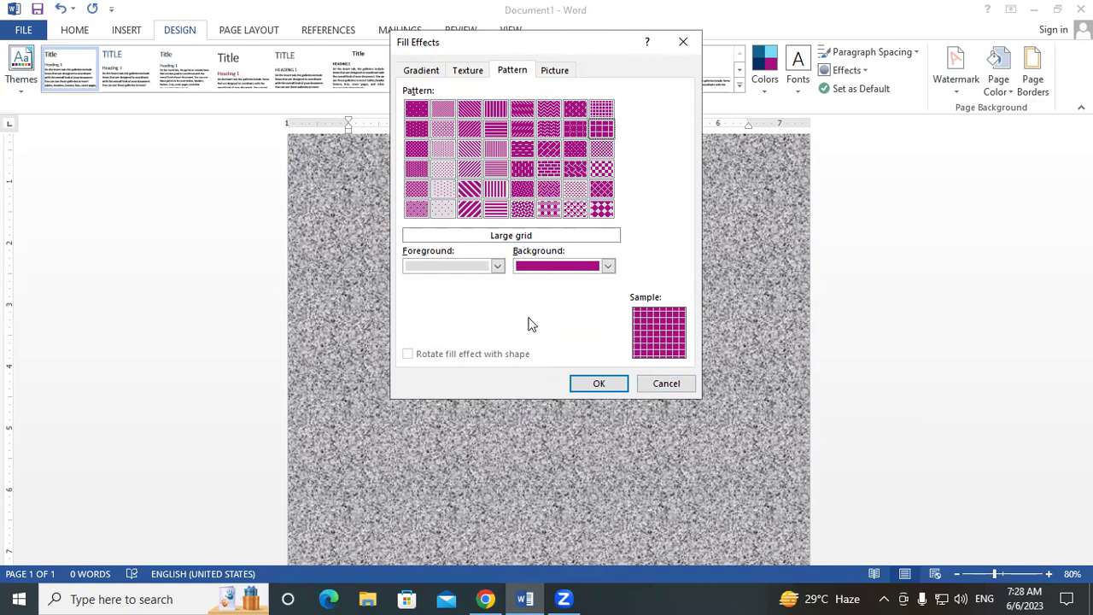
- Sketch, then erase, ink annotations illustrating the grid and its background colour
{"action": "left_click_drag", "start_coordinate": [531, 306], "coordinate": [527, 442]}
{"action": "left_click_drag", "start_coordinate": [583, 307], "coordinate": [585, 430]}
{"action": "left_click_drag", "start_coordinate": [623, 305], "coordinate": [636, 443]}
{"action": "left_click_drag", "start_coordinate": [507, 336], "coordinate": [661, 320]}
{"action": "left_click_drag", "start_coordinate": [500, 360], "coordinate": [648, 359]}
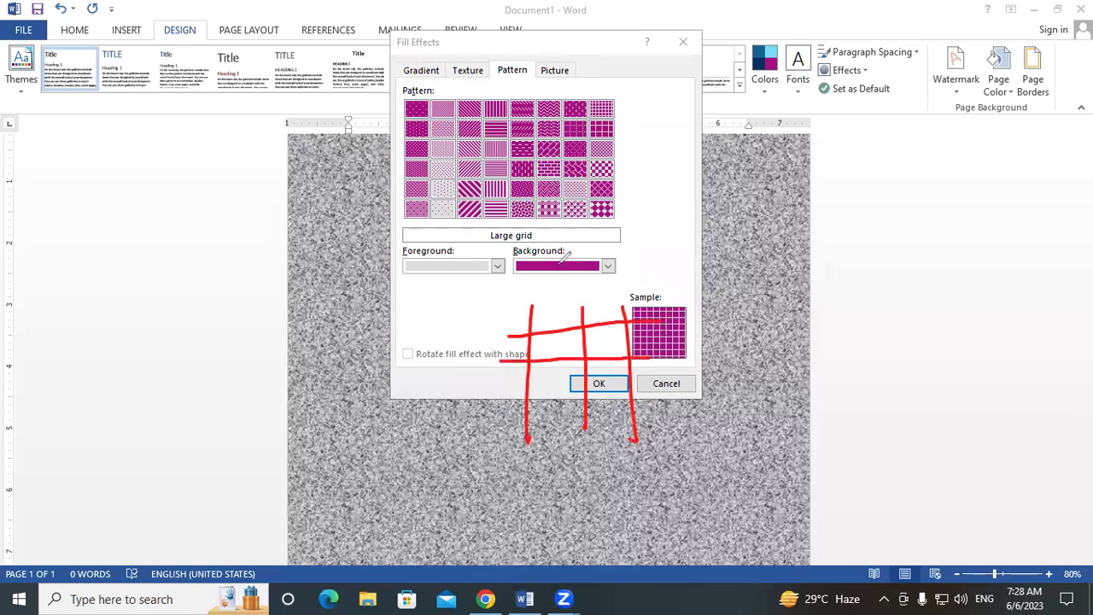
{"action": "left_click_drag", "start_coordinate": [531, 277], "coordinate": [543, 276]}
{"action": "left_click_drag", "start_coordinate": [486, 380], "coordinate": [600, 358]}
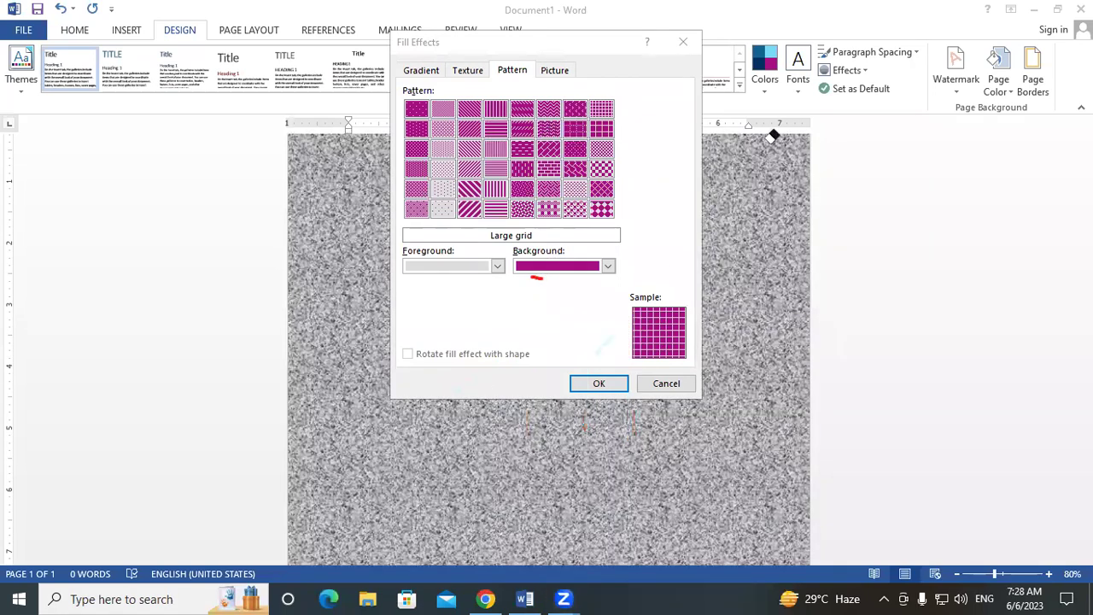
{"action": "left_click", "coordinate": [537, 276]}
- Apply the grid with a yellow foreground on a red background
{"action": "left_click", "coordinate": [603, 128]}
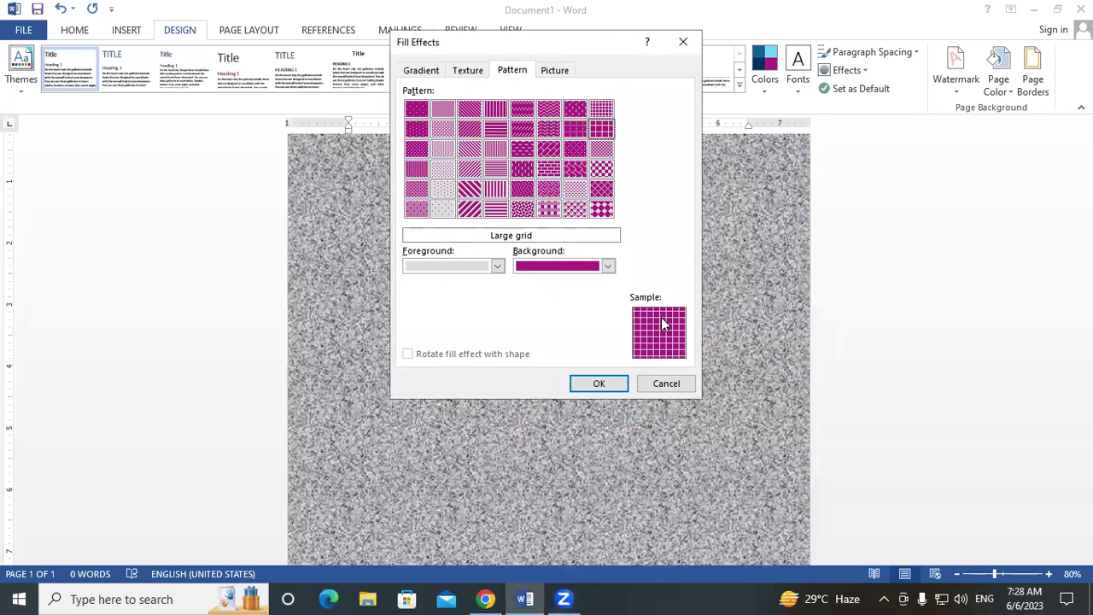
{"action": "left_click", "coordinate": [498, 266]}
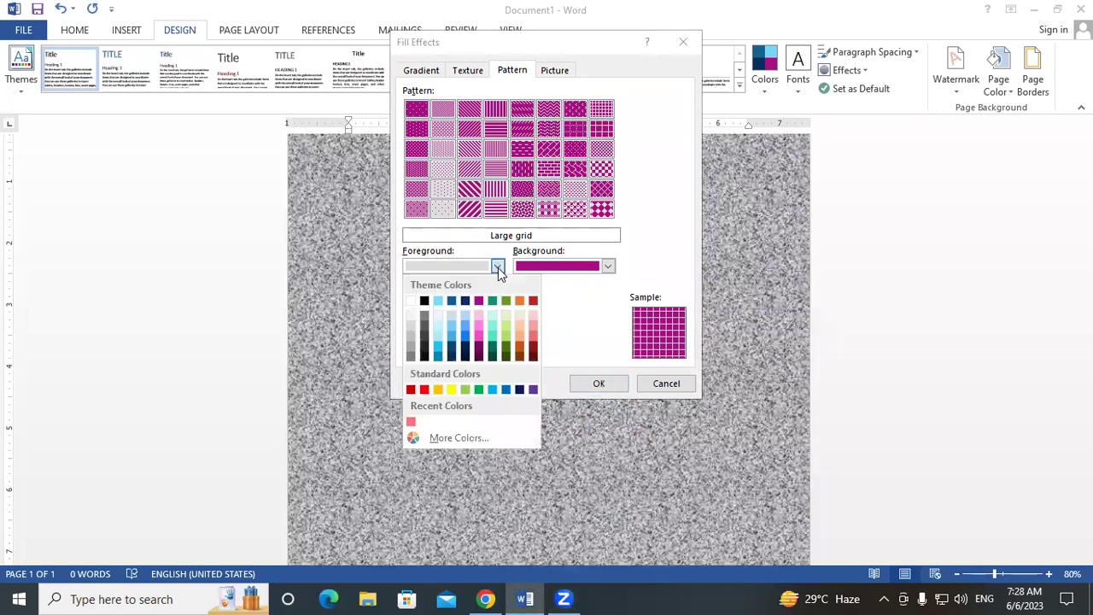
{"action": "left_click", "coordinate": [450, 390]}
{"action": "left_click", "coordinate": [608, 267]}
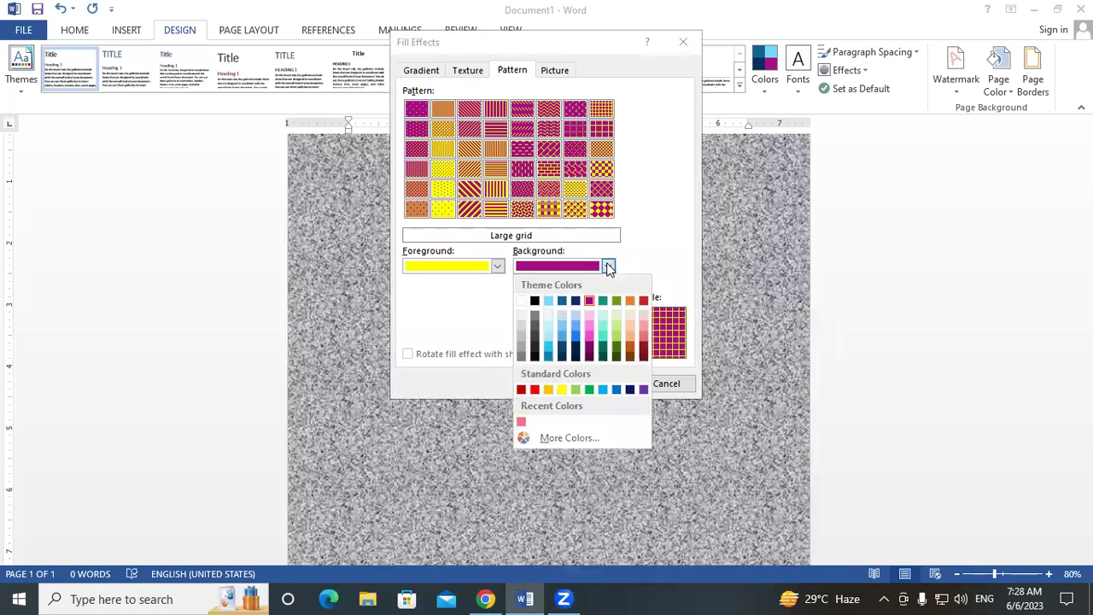
{"action": "left_click", "coordinate": [534, 389]}
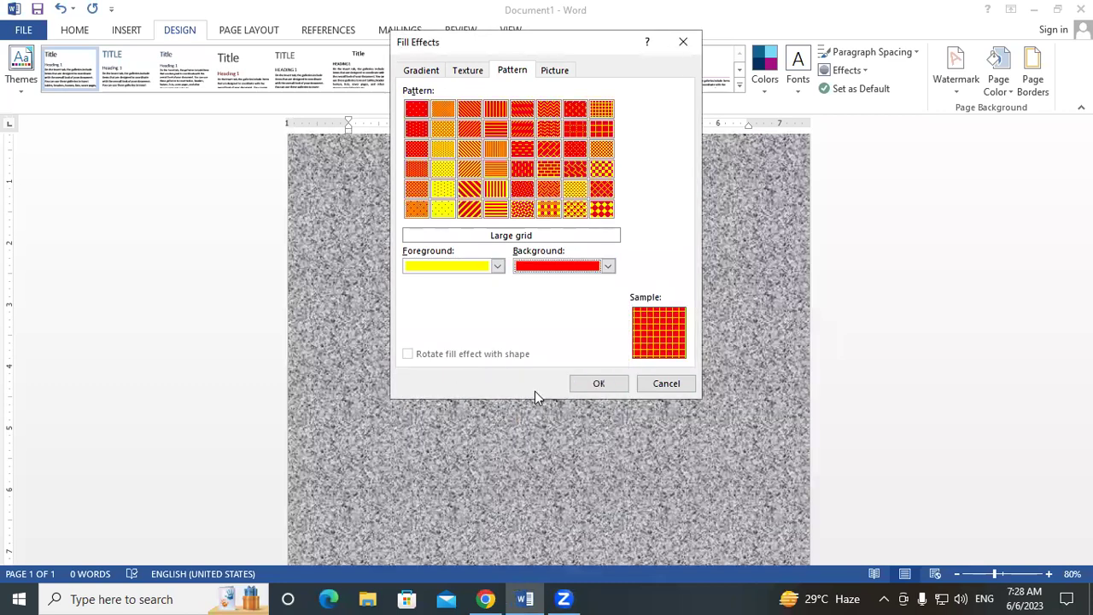
{"action": "left_click", "coordinate": [597, 386]}
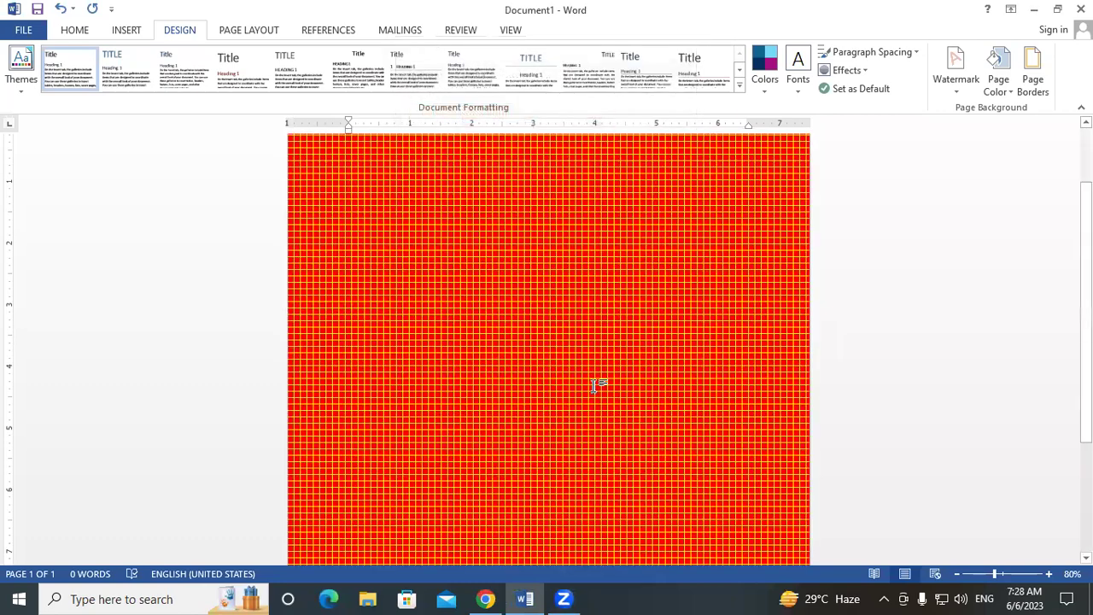
- Recolour the Large grid pattern foreground green on red, then reopen Fill Effects
{"action": "scroll", "coordinate": [597, 386], "scroll_direction": "up", "scroll_amount": 2}
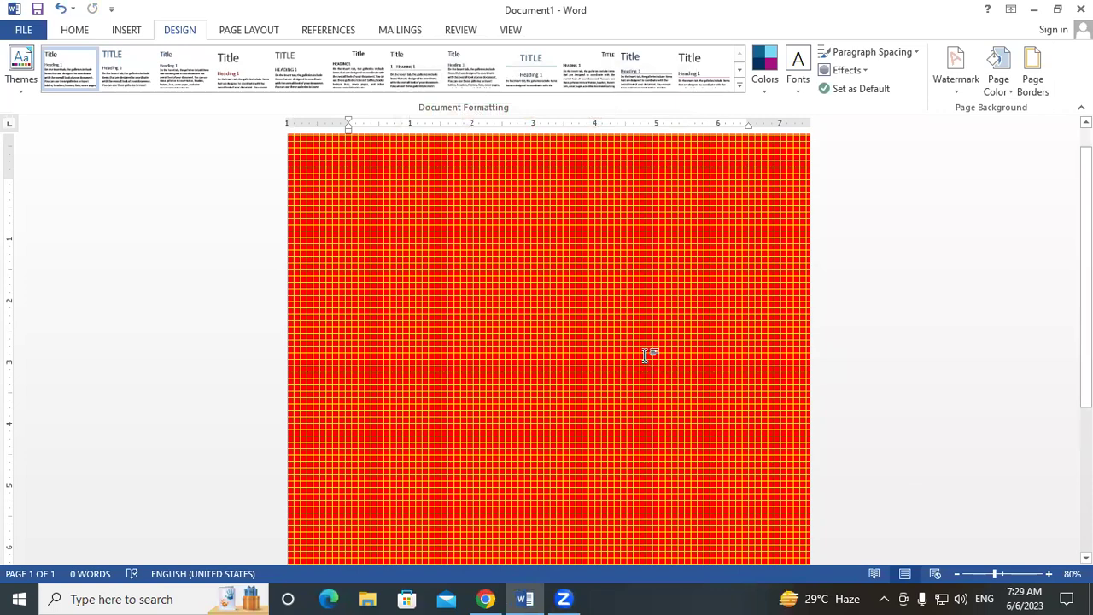
{"action": "key", "text": "super+plus"}
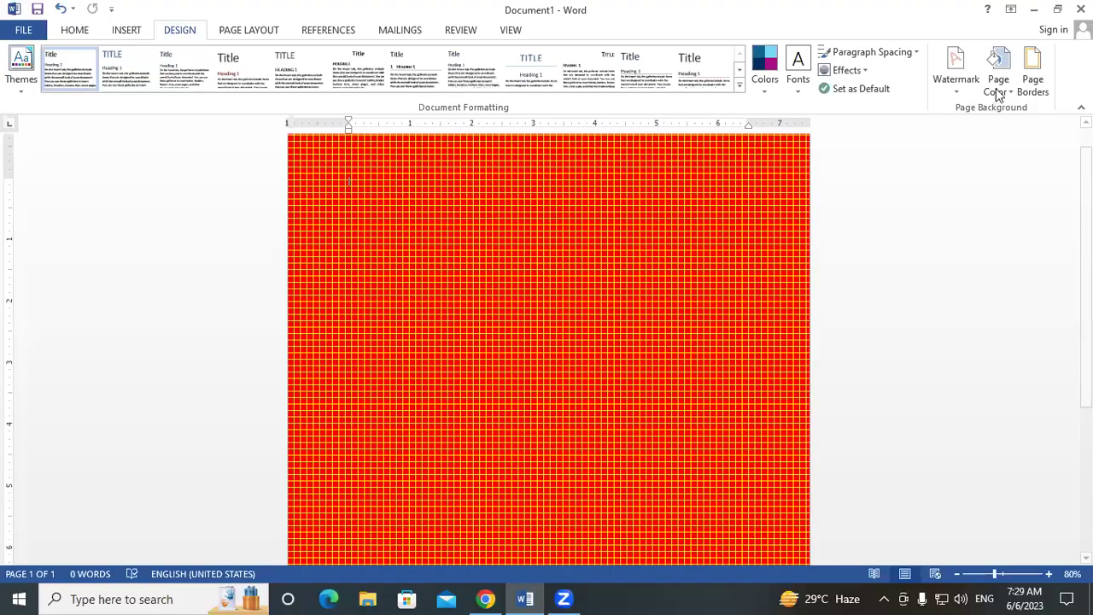
{"action": "left_click", "coordinate": [997, 89]}
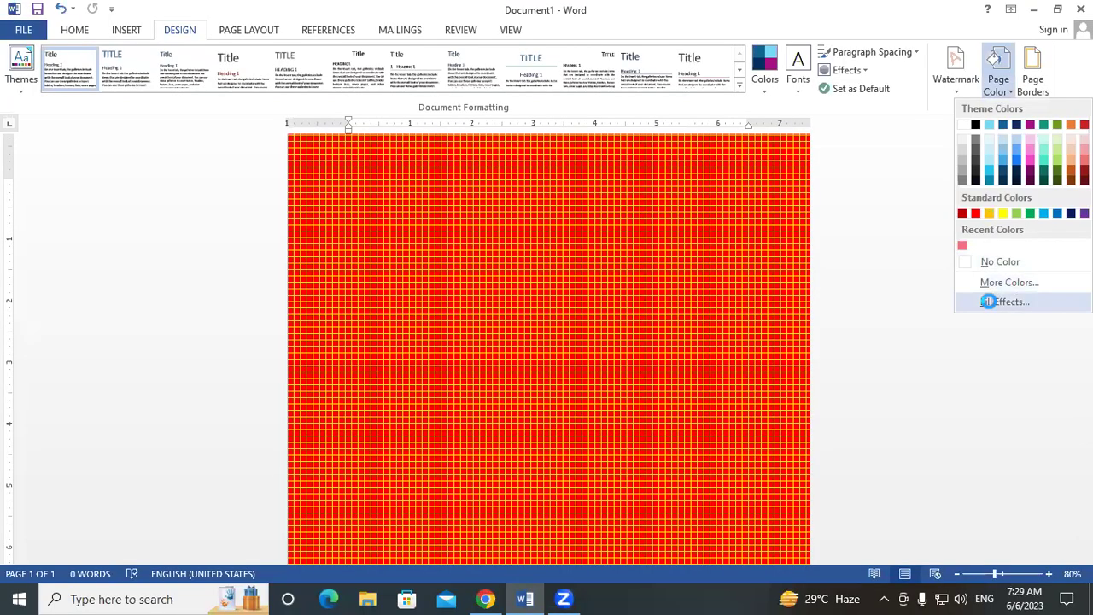
{"action": "left_click", "coordinate": [992, 301]}
{"action": "left_click", "coordinate": [517, 75]}
{"action": "left_click", "coordinate": [496, 266]}
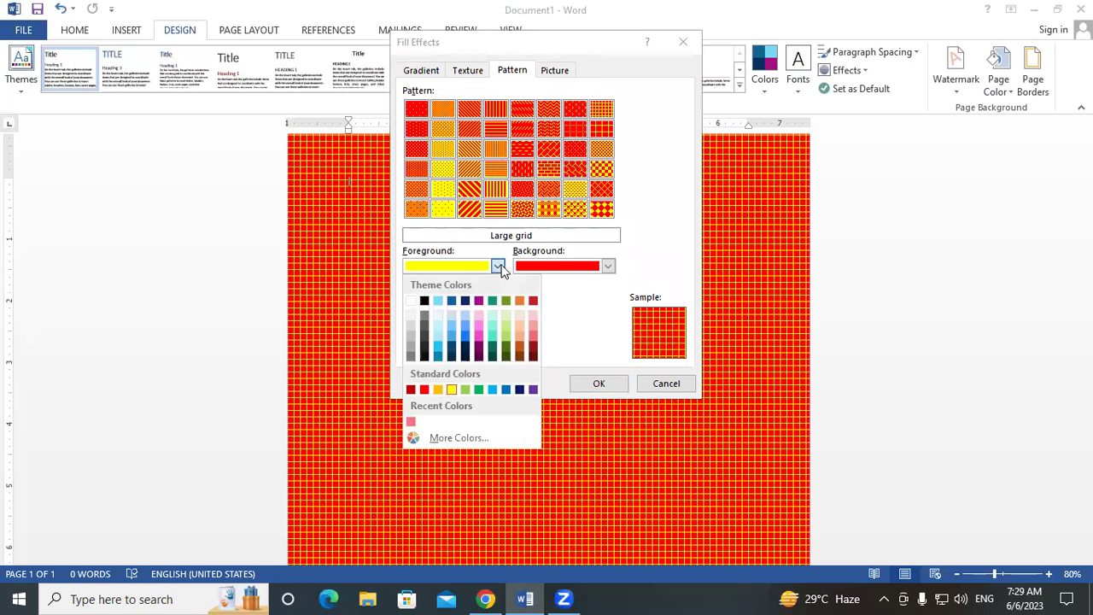
{"action": "left_click", "coordinate": [480, 389]}
{"action": "left_click", "coordinate": [615, 383]}
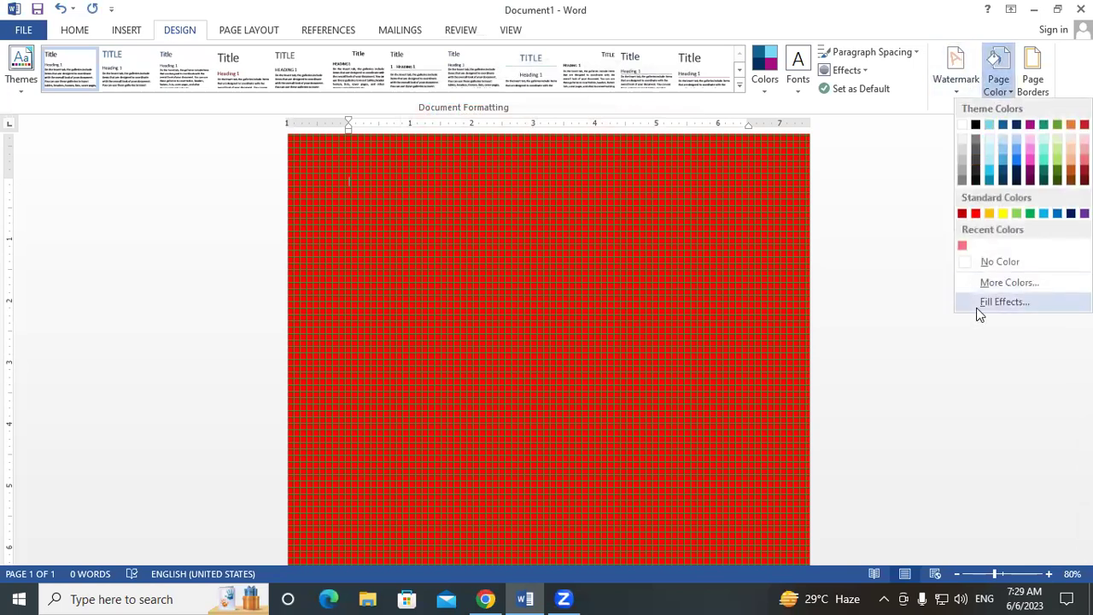
{"action": "left_click", "coordinate": [975, 306]}
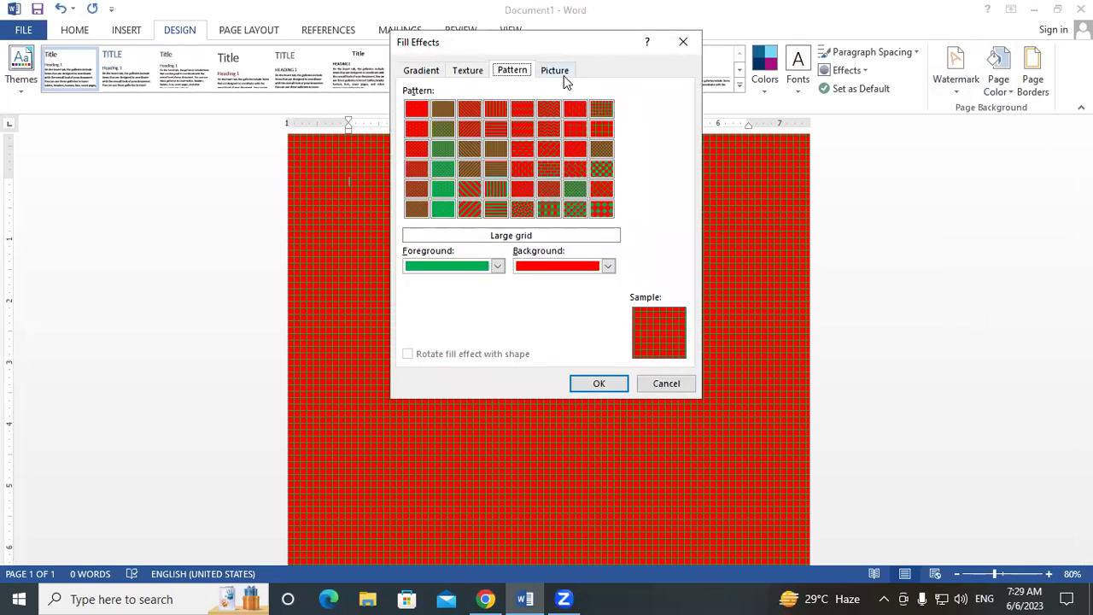
- Tile the 'download' picture from the Desktop across the page background
{"action": "left_click", "coordinate": [562, 75]}
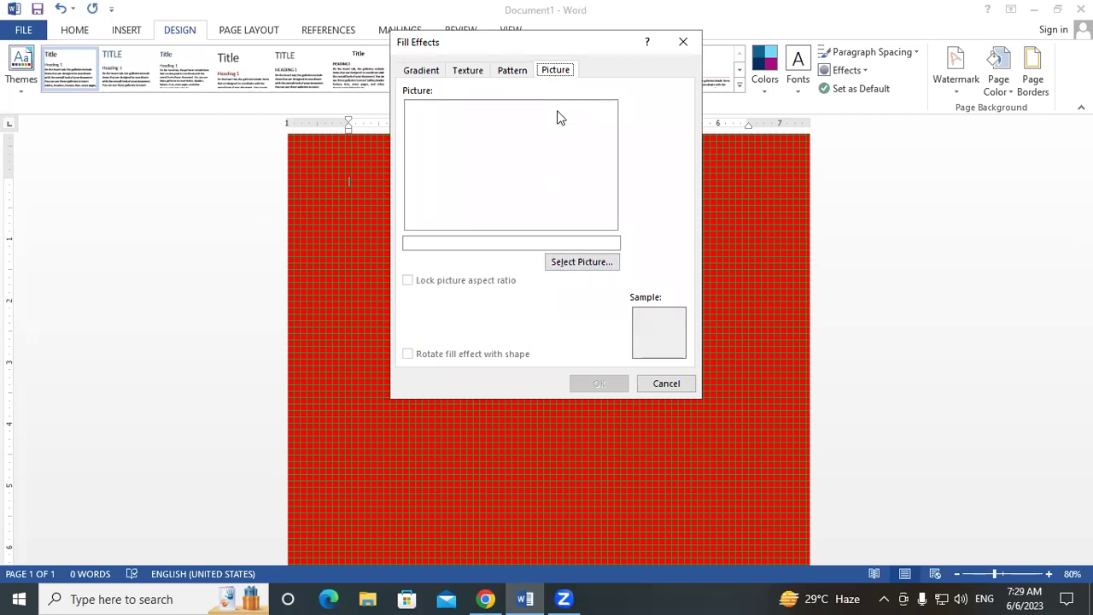
{"action": "left_click", "coordinate": [584, 265]}
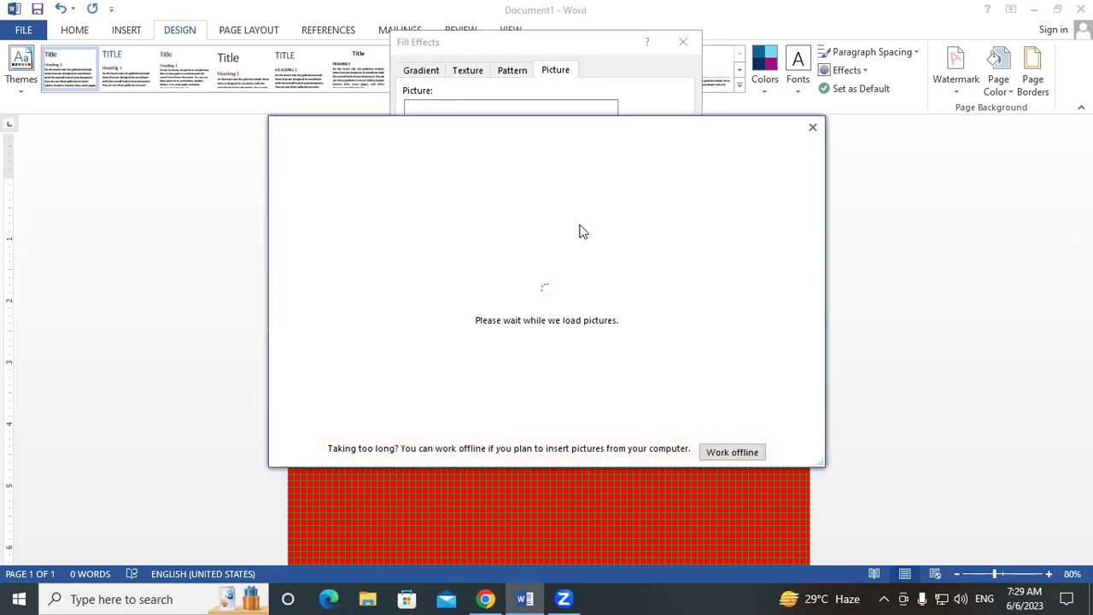
{"action": "left_click", "coordinate": [723, 452]}
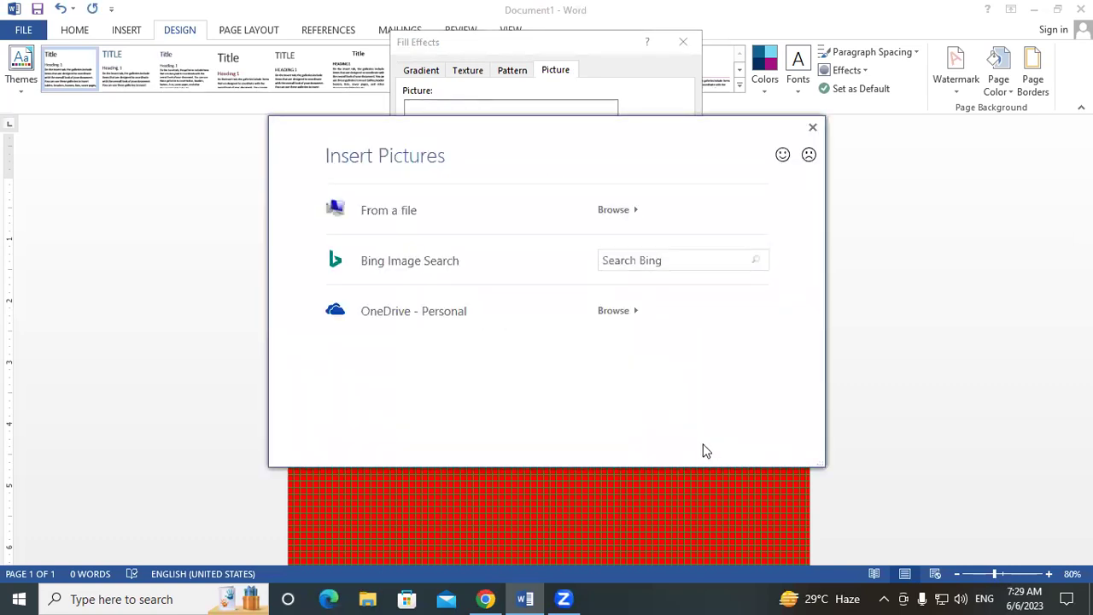
{"action": "left_click", "coordinate": [613, 213]}
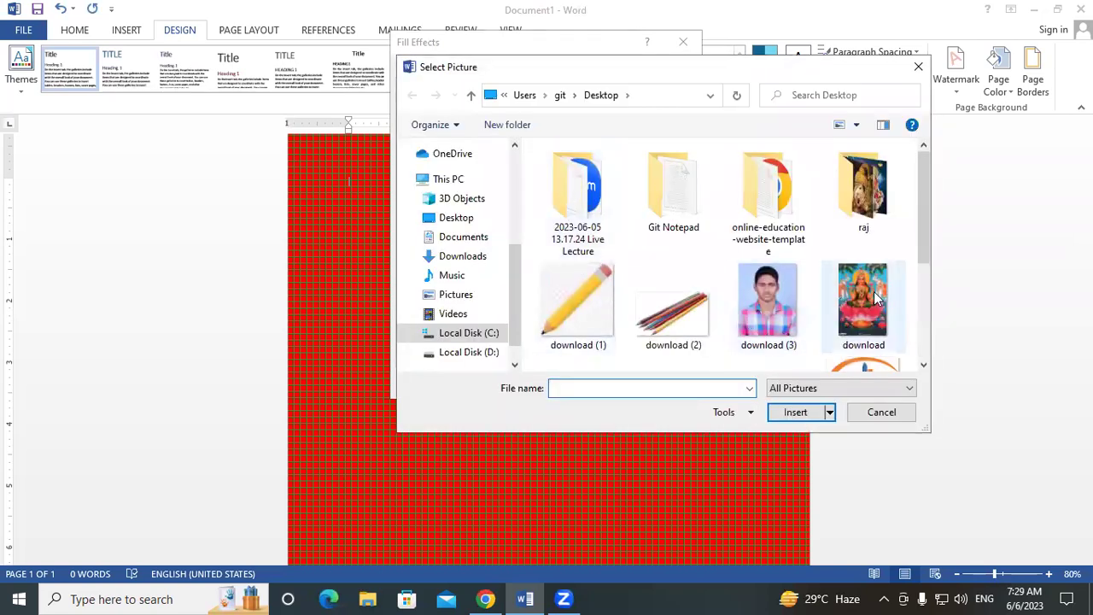
{"action": "left_click", "coordinate": [879, 313]}
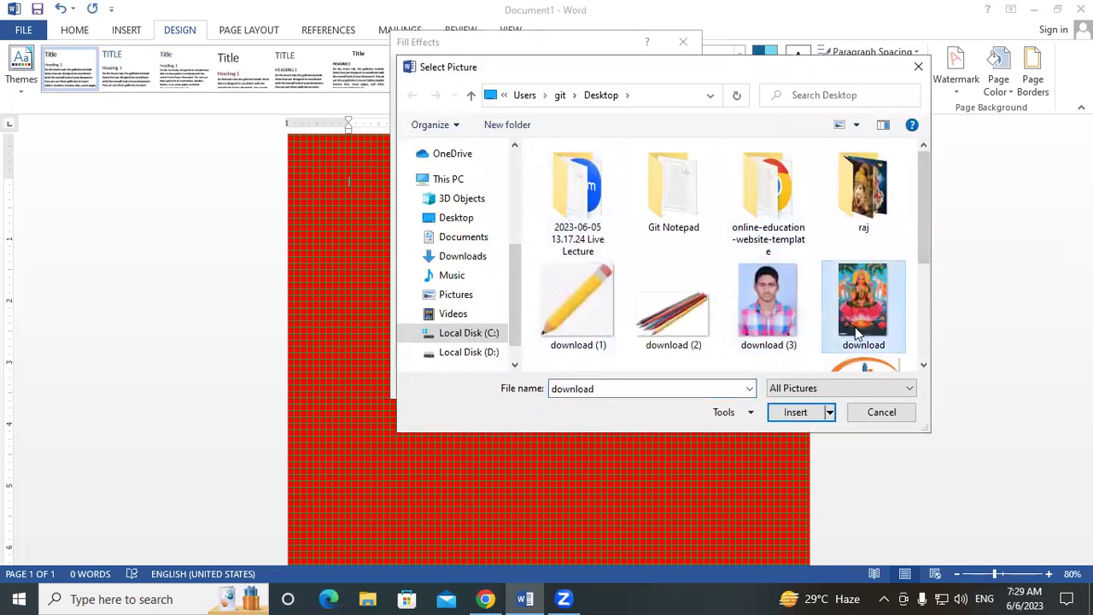
{"action": "left_click", "coordinate": [796, 413]}
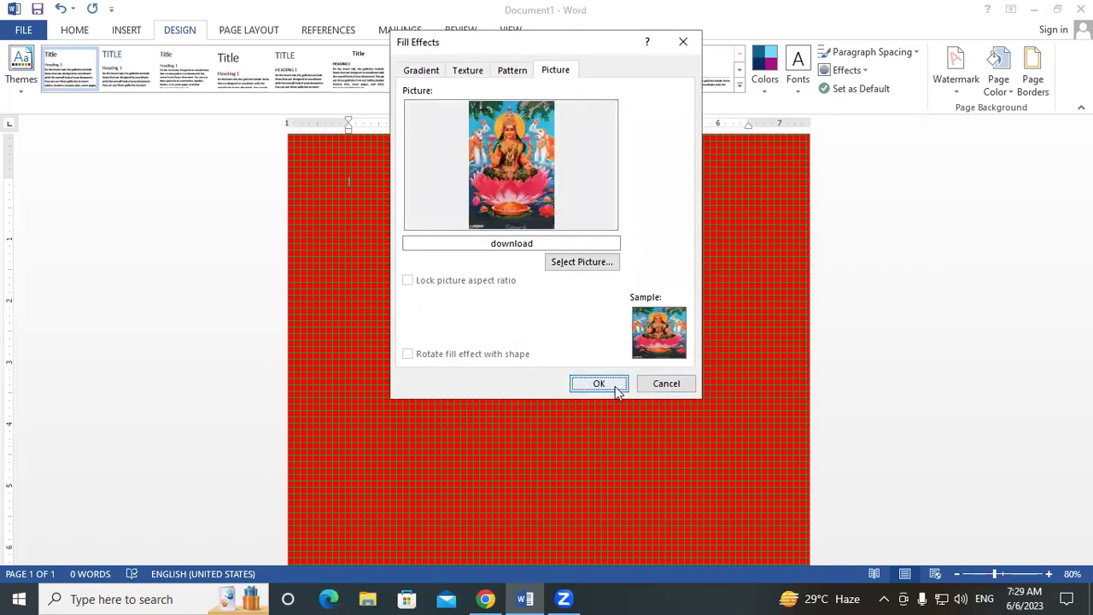
{"action": "left_click", "coordinate": [615, 386]}
{"action": "scroll", "coordinate": [549, 350], "scroll_direction": "down", "scroll_amount": 2}
{"action": "scroll", "coordinate": [549, 350], "scroll_direction": "down", "scroll_amount": 2}
{"action": "scroll", "coordinate": [549, 350], "scroll_direction": "down", "scroll_amount": 1}
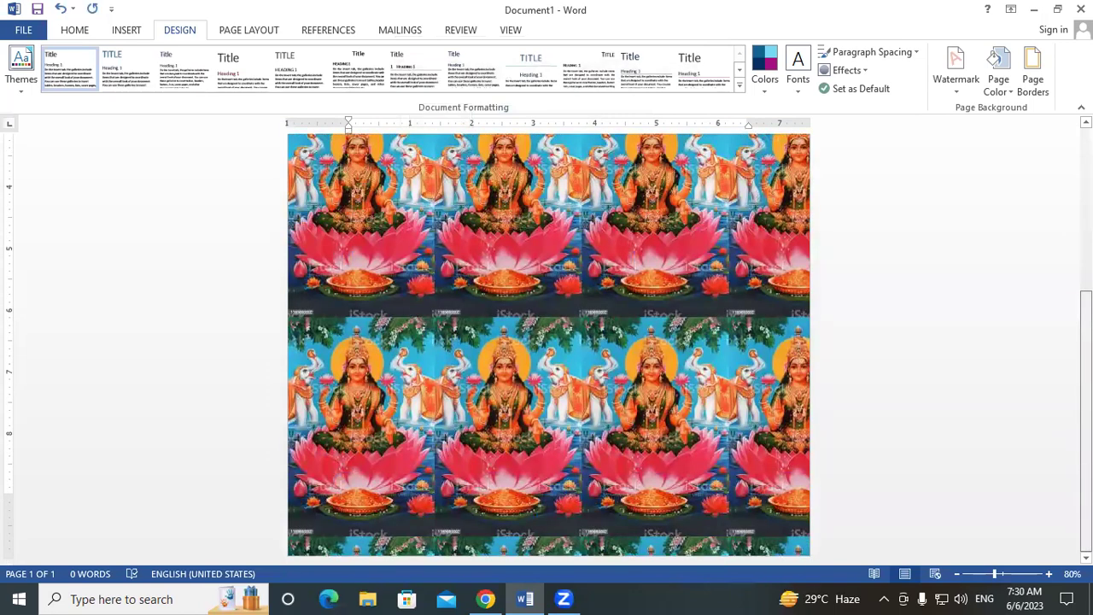
{"action": "scroll", "coordinate": [1061, 300], "scroll_direction": "up", "scroll_amount": 2}
{"action": "scroll", "coordinate": [1056, 274], "scroll_direction": "up", "scroll_amount": 2}
{"action": "scroll", "coordinate": [1056, 270], "scroll_direction": "up", "scroll_amount": 1}
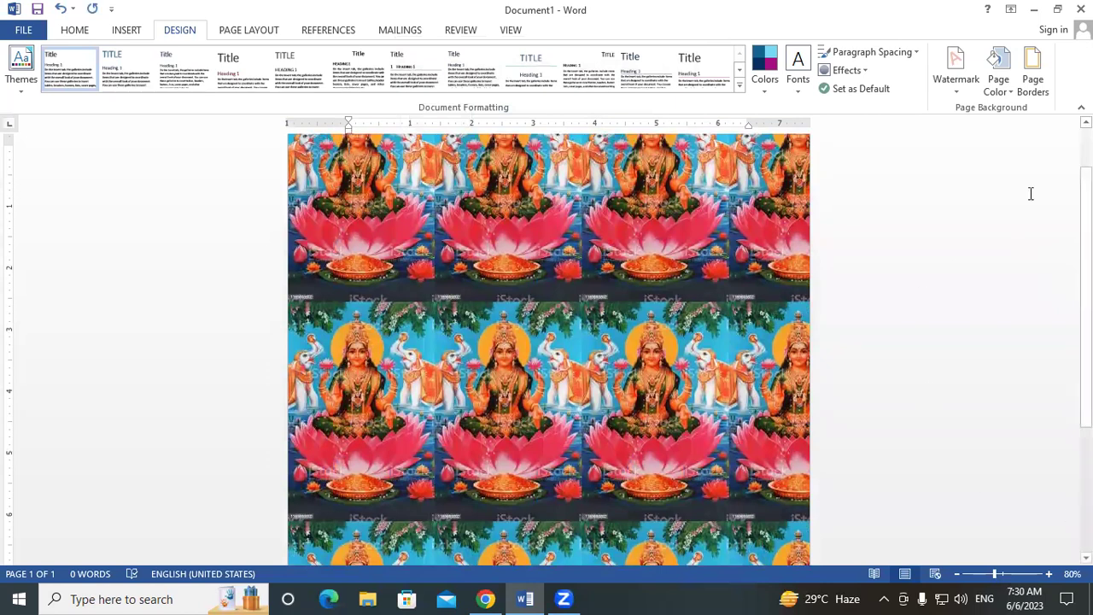
- Set the page colour to No Color, then draw and erase temporary red ink lines
{"action": "left_click", "coordinate": [999, 87]}
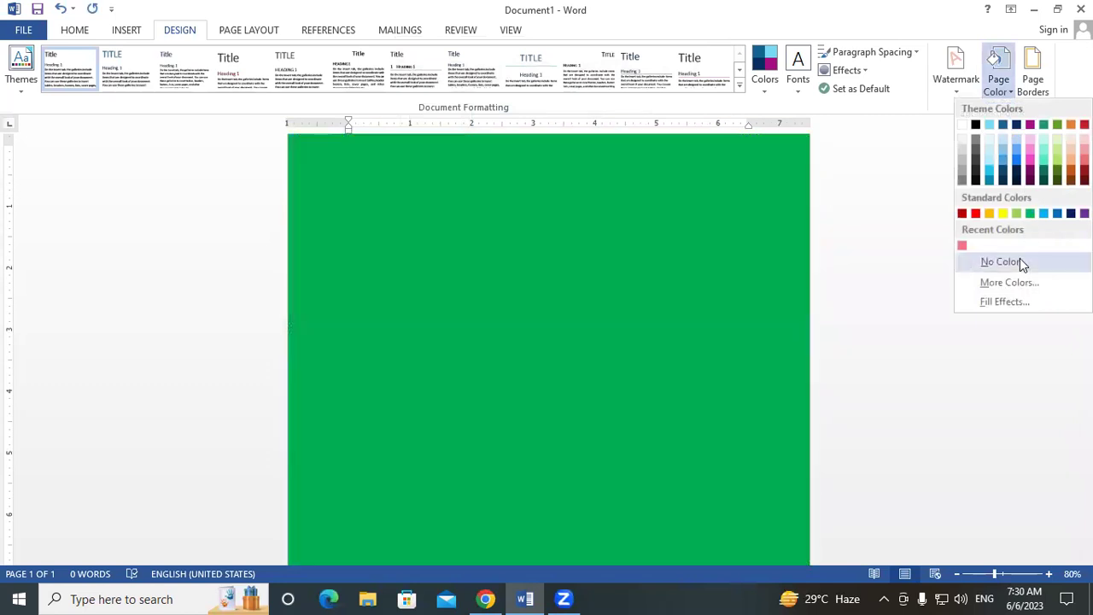
{"action": "left_click", "coordinate": [1018, 261]}
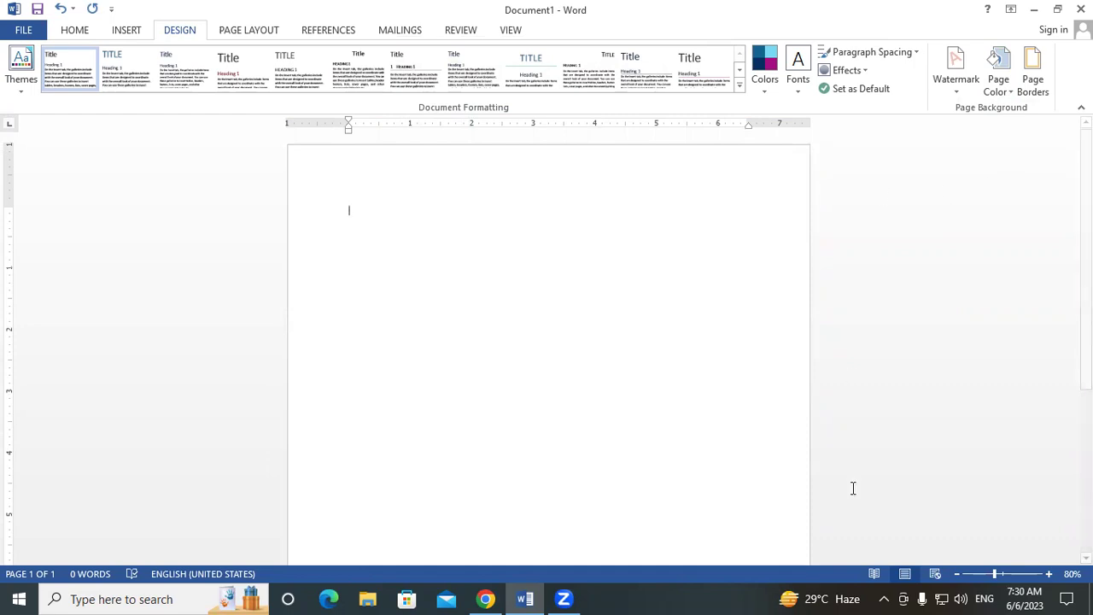
{"action": "left_click_drag", "start_coordinate": [320, 175], "coordinate": [318, 363]}
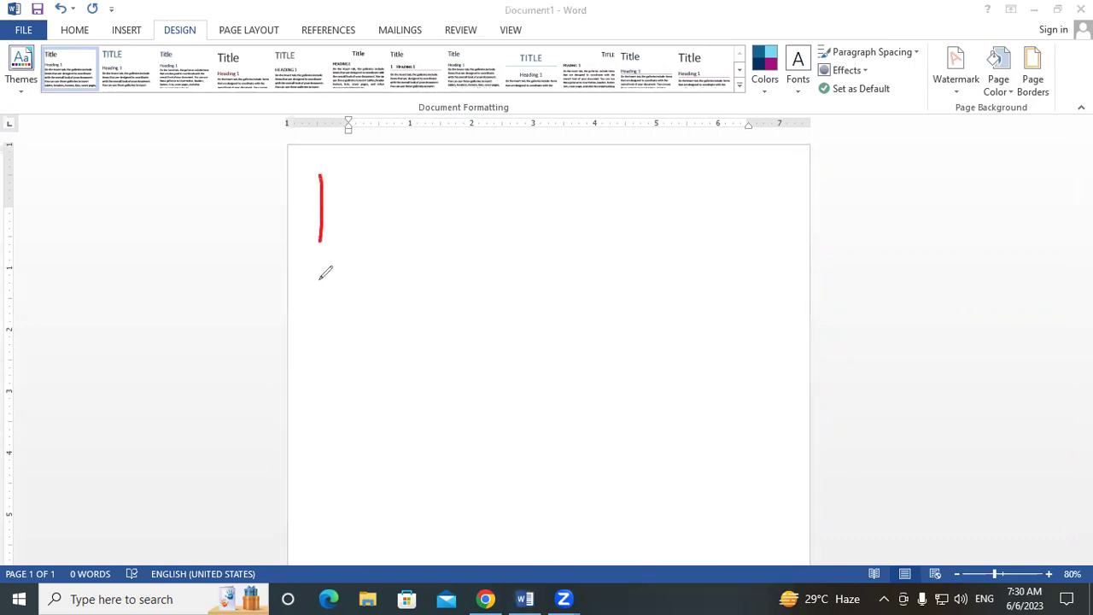
{"action": "left_click_drag", "start_coordinate": [327, 173], "coordinate": [693, 183]}
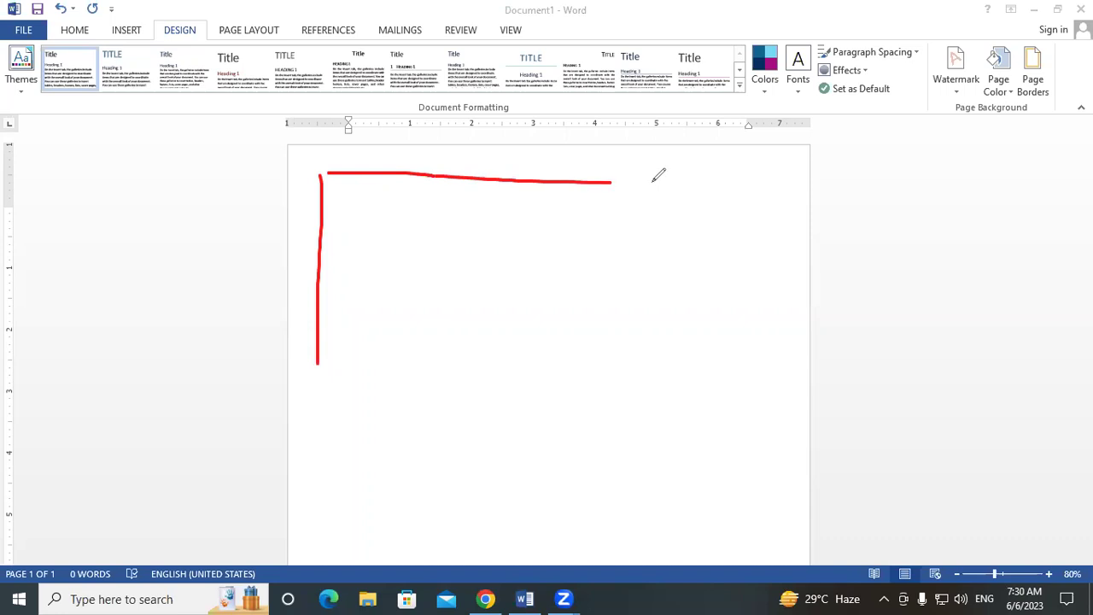
{"action": "mouse_move", "coordinate": [559, 128]}
{"action": "left_mouse_down"}
{"action": "mouse_move", "coordinate": [253, 236]}
{"action": "mouse_move", "coordinate": [729, 170]}
{"action": "left_mouse_up"}
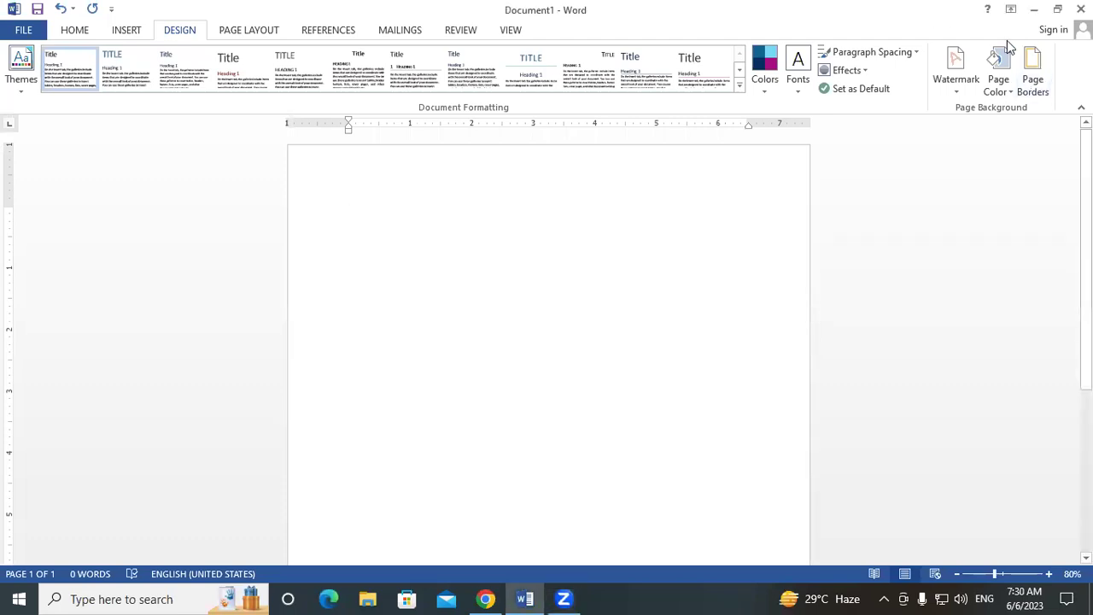
- Apply a thin ½ pt single-line Box page border to the whole document
{"action": "left_click", "coordinate": [1033, 67]}
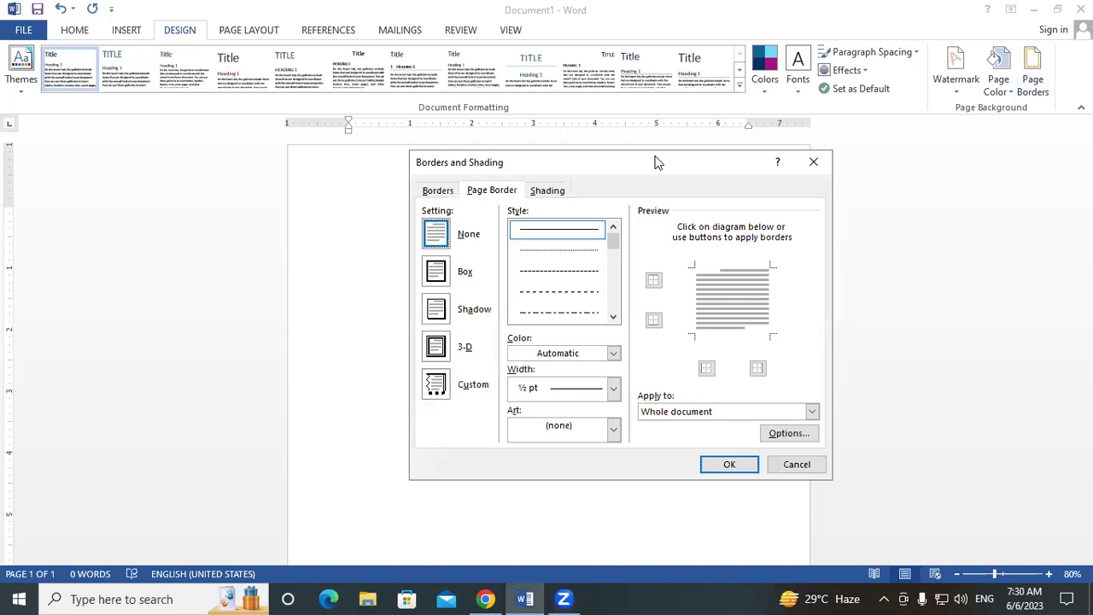
{"action": "left_click_drag", "start_coordinate": [633, 162], "coordinate": [613, 34]}
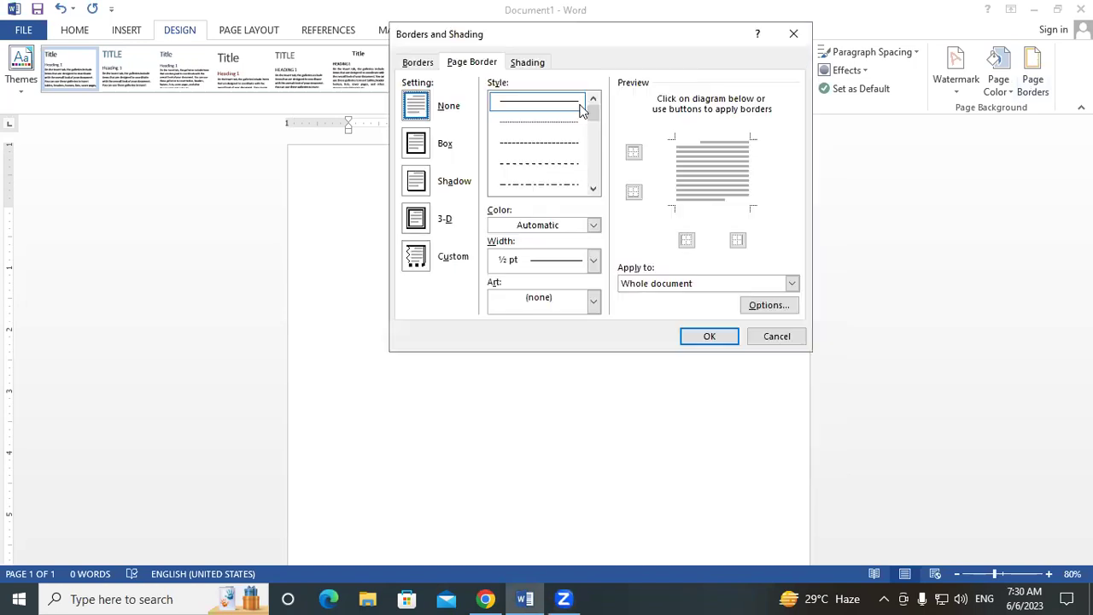
{"action": "left_click", "coordinate": [417, 148]}
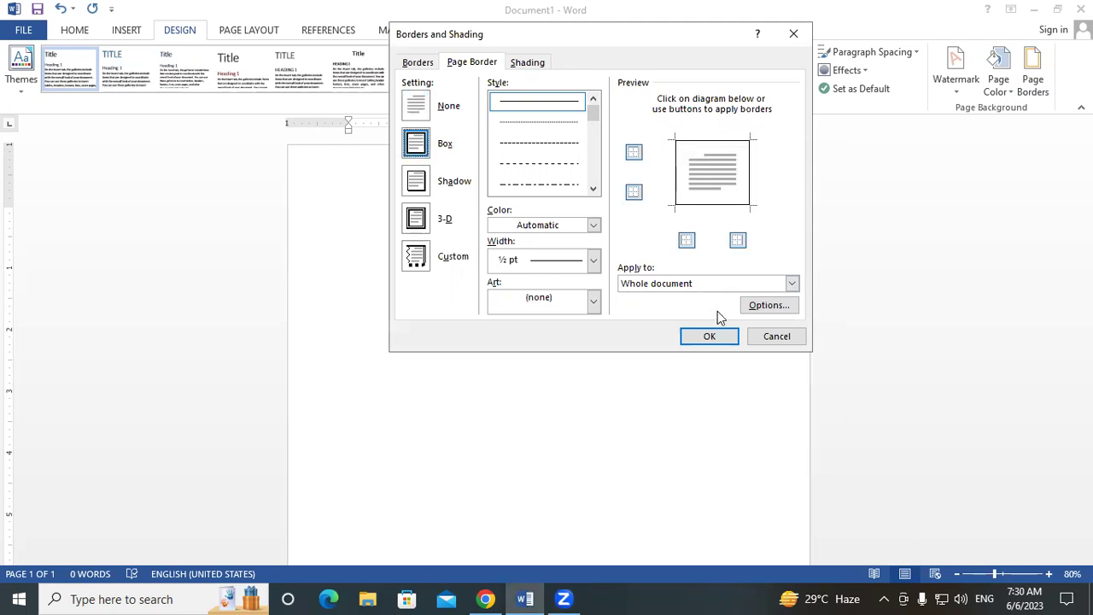
{"action": "left_click", "coordinate": [720, 337]}
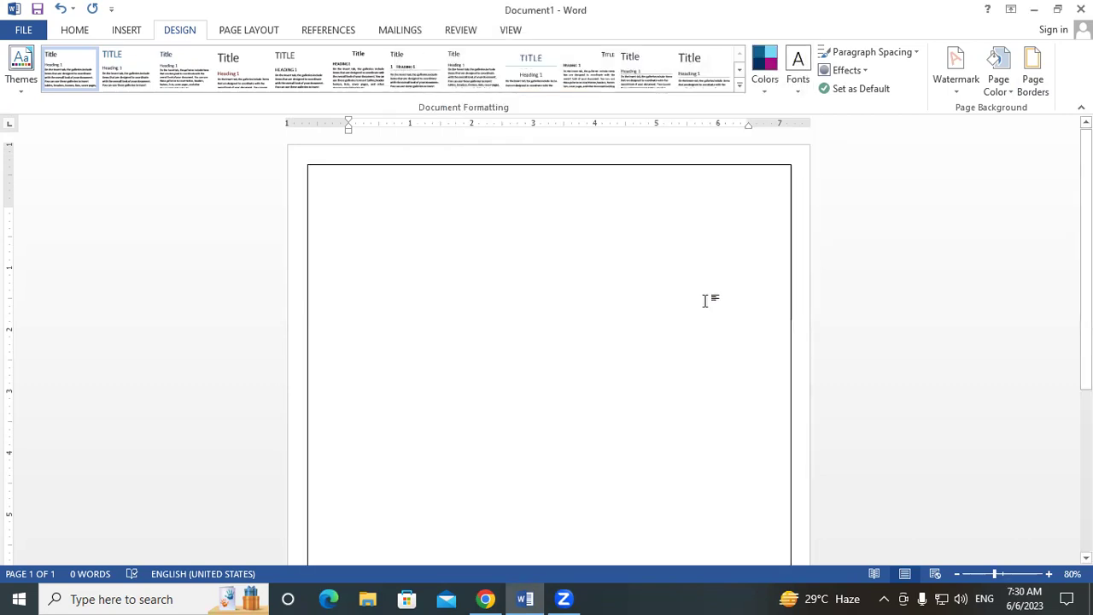
{"action": "scroll", "coordinate": [695, 299], "scroll_direction": "down", "scroll_amount": 1}
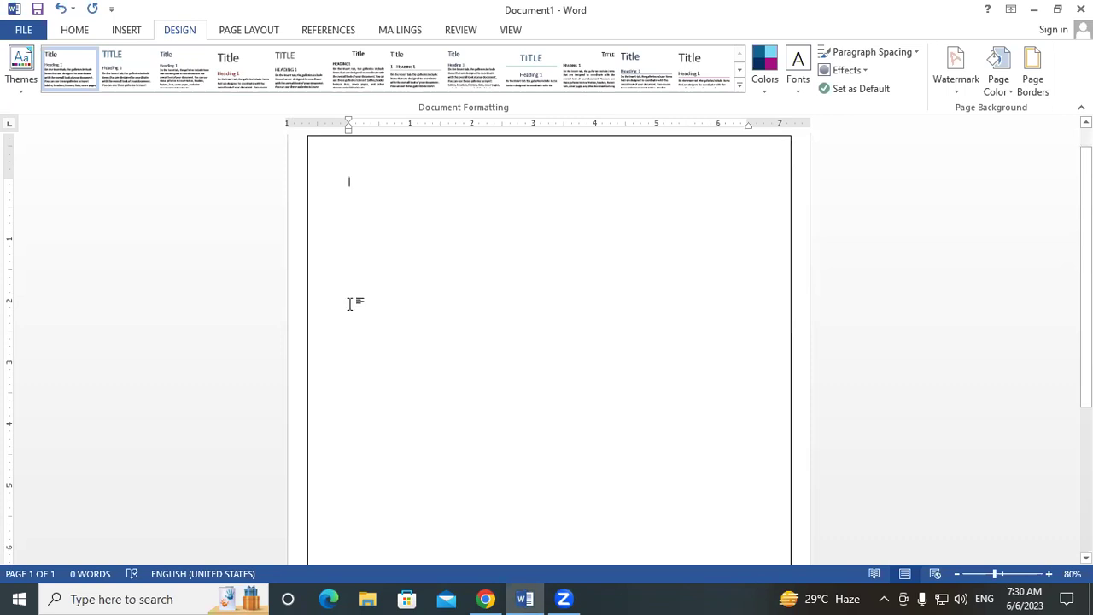
{"action": "scroll", "coordinate": [1085, 256], "scroll_direction": "up", "scroll_amount": 1}
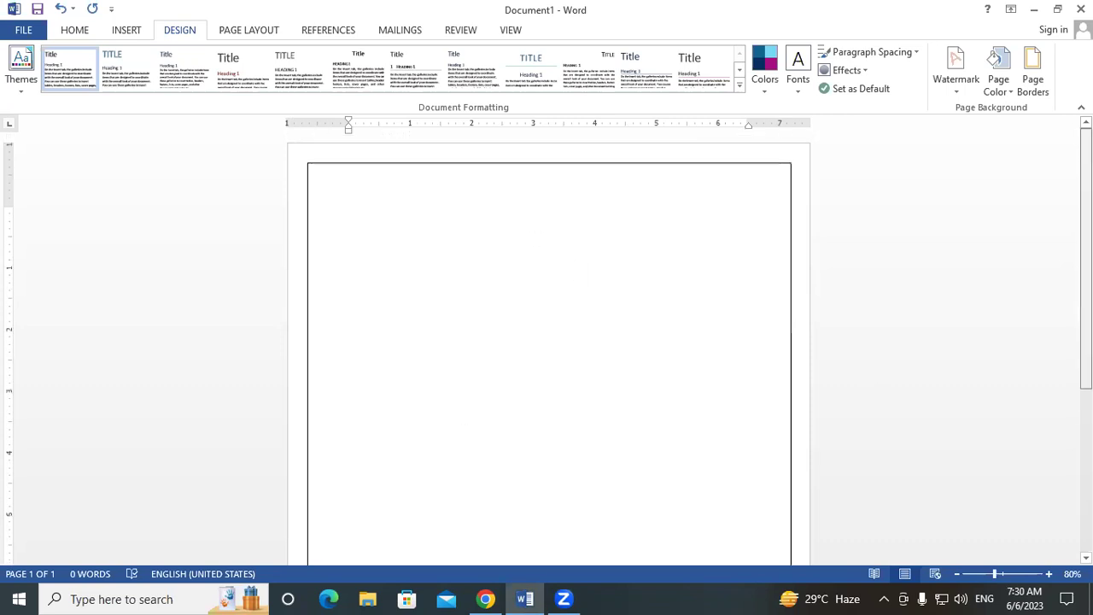
- Change the page border to a thick red line box at 3 pt width
{"action": "left_click", "coordinate": [1032, 74]}
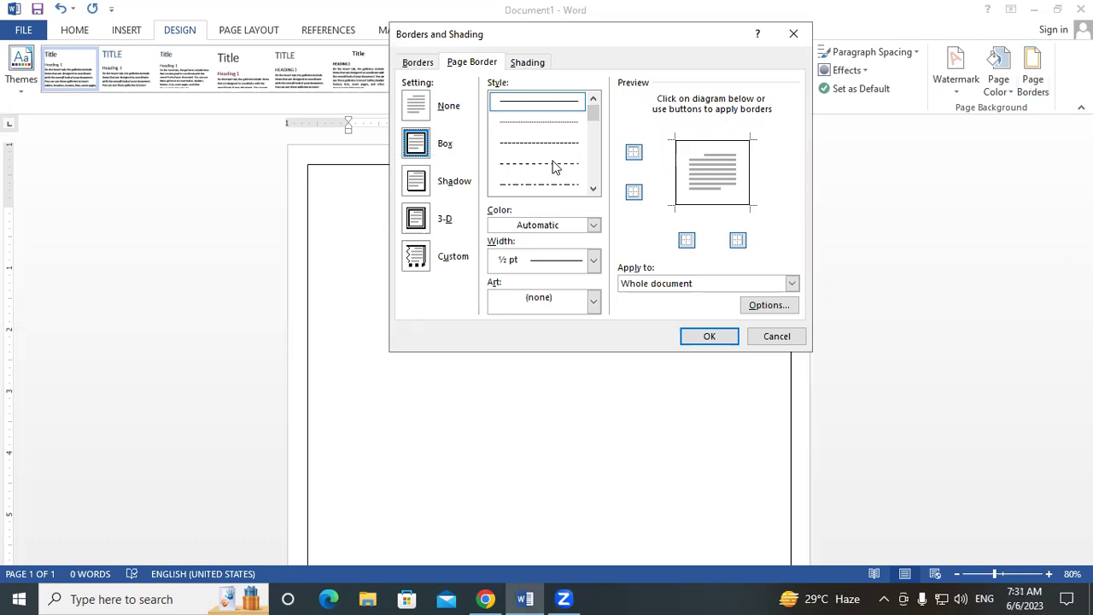
{"action": "left_click_drag", "start_coordinate": [594, 114], "coordinate": [599, 130]}
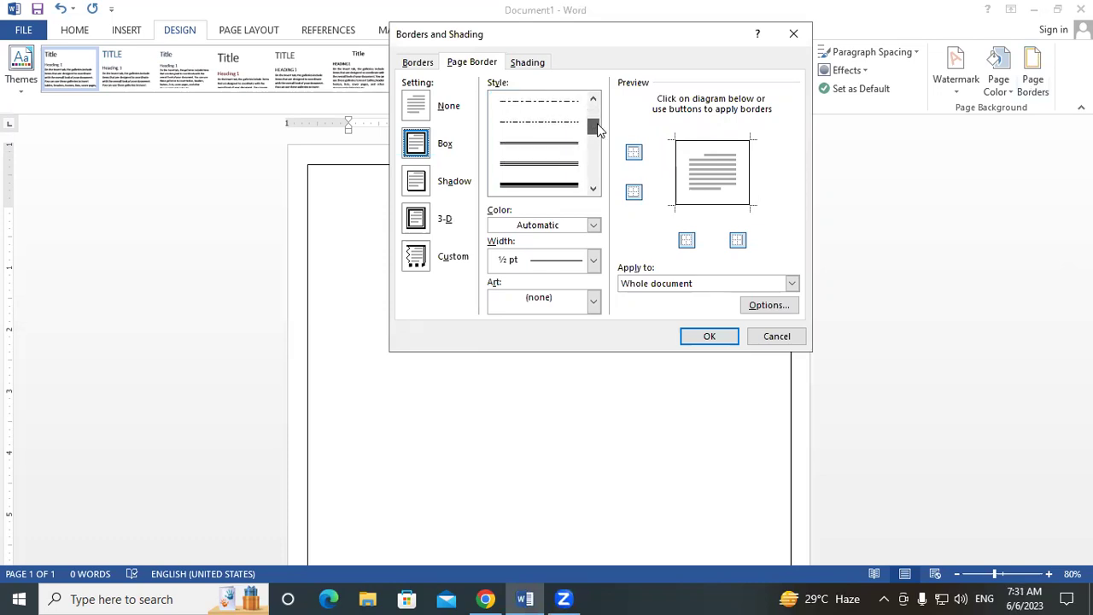
{"action": "left_click", "coordinate": [571, 168]}
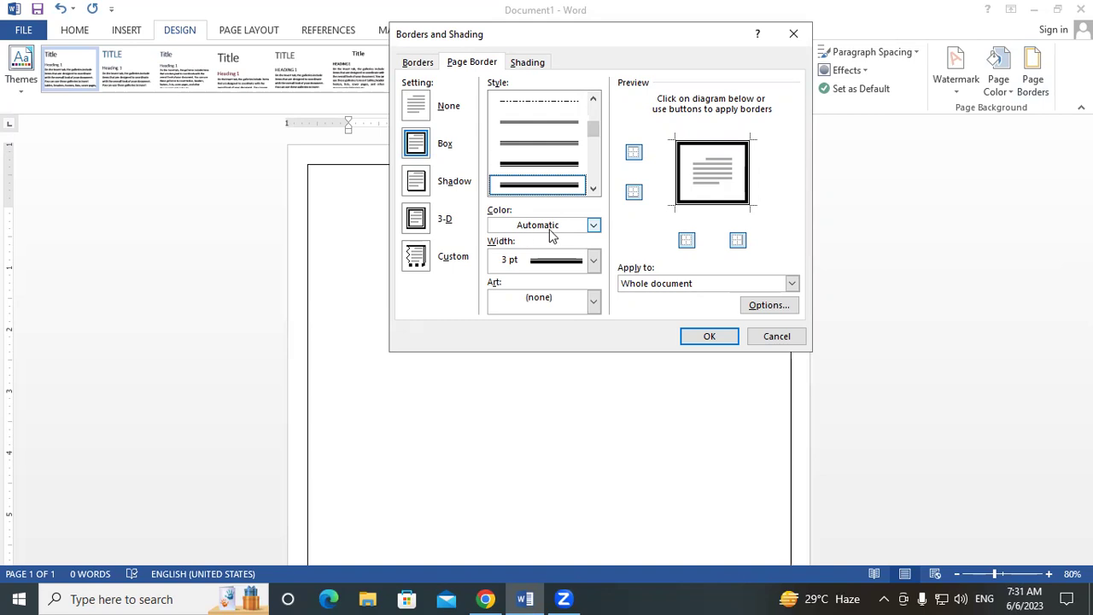
{"action": "left_click", "coordinate": [592, 226]}
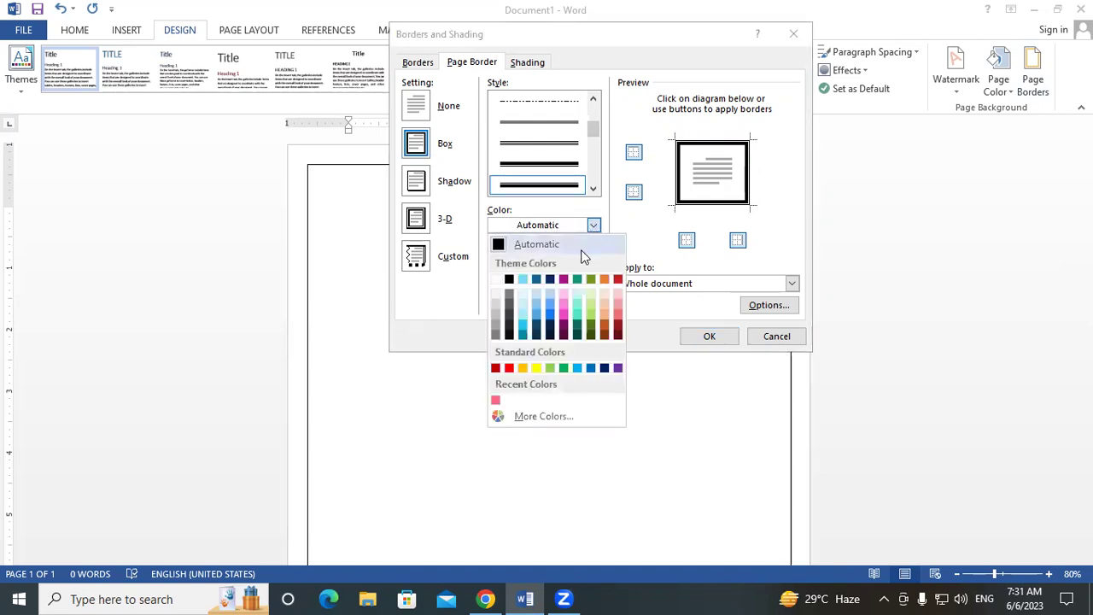
{"action": "left_click", "coordinate": [512, 368]}
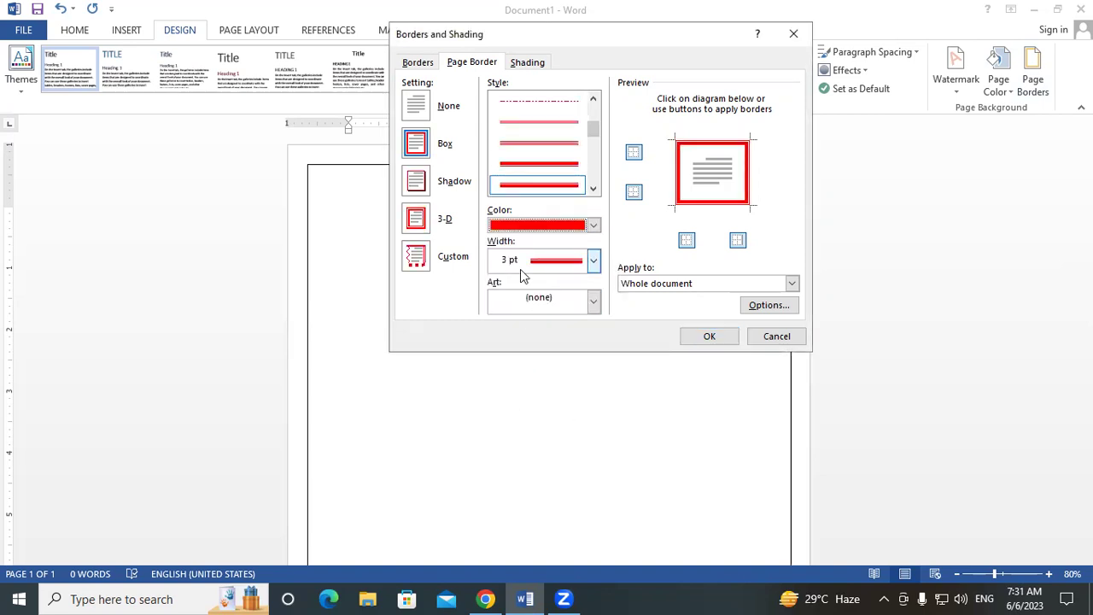
{"action": "left_click", "coordinate": [593, 262]}
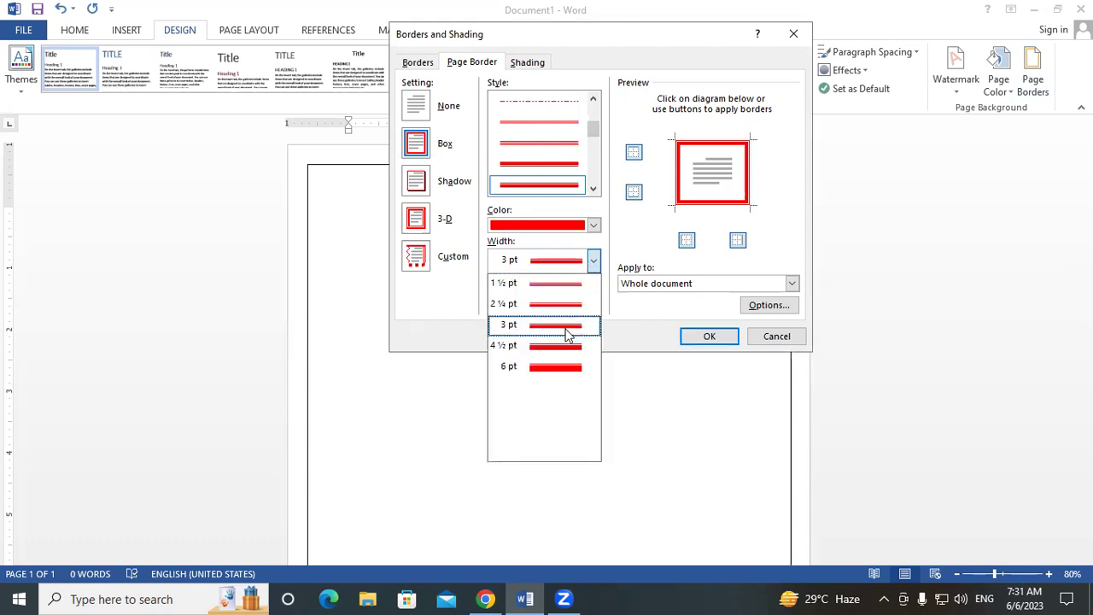
{"action": "left_click", "coordinate": [555, 304]}
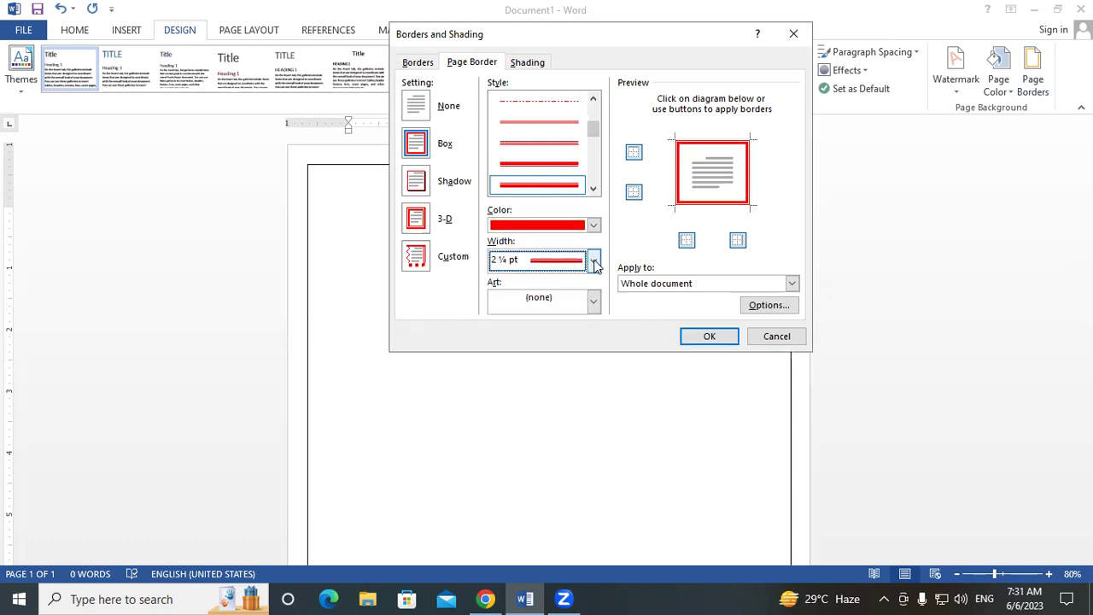
{"action": "left_click", "coordinate": [593, 262]}
{"action": "left_click", "coordinate": [555, 329]}
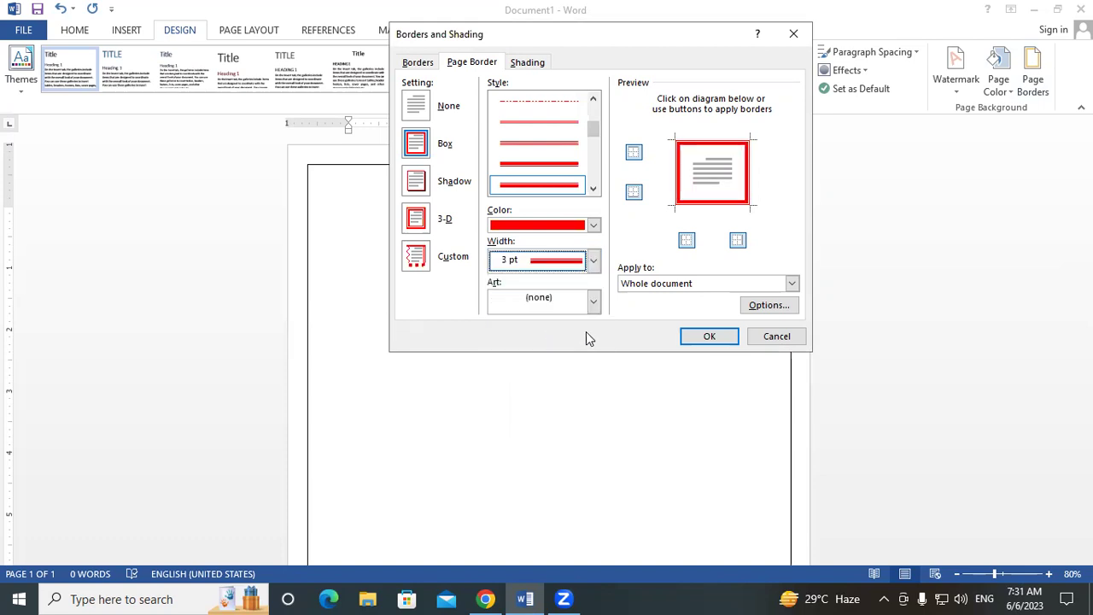
{"action": "left_click", "coordinate": [702, 337]}
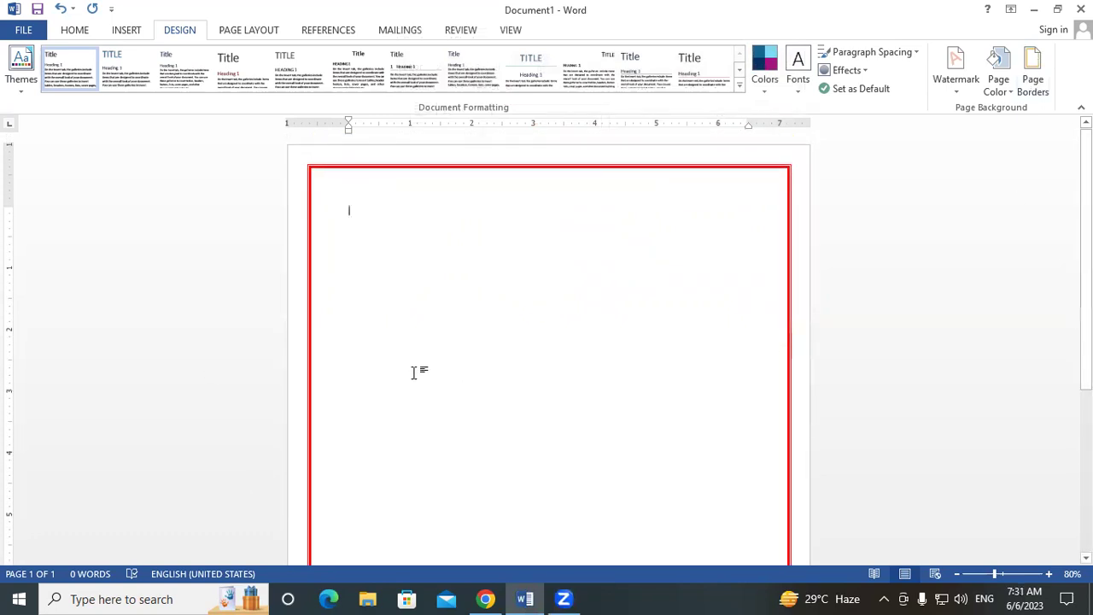
{"action": "left_click", "coordinate": [1024, 78]}
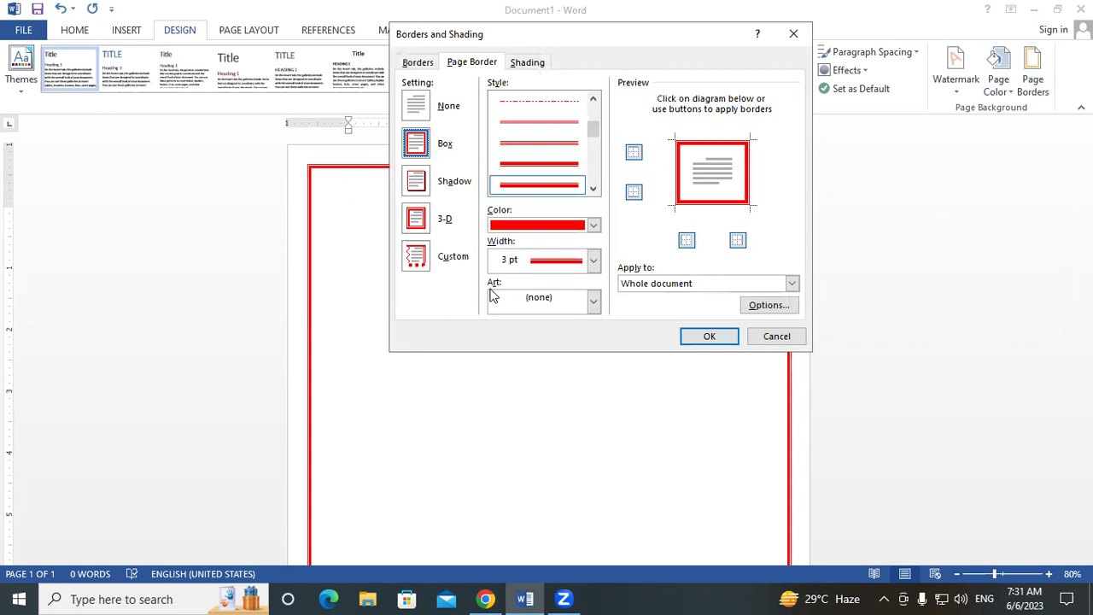
- Replace the red line box with a 31 pt red-apple art border
{"action": "left_click", "coordinate": [592, 308]}
{"action": "left_click", "coordinate": [560, 344]}
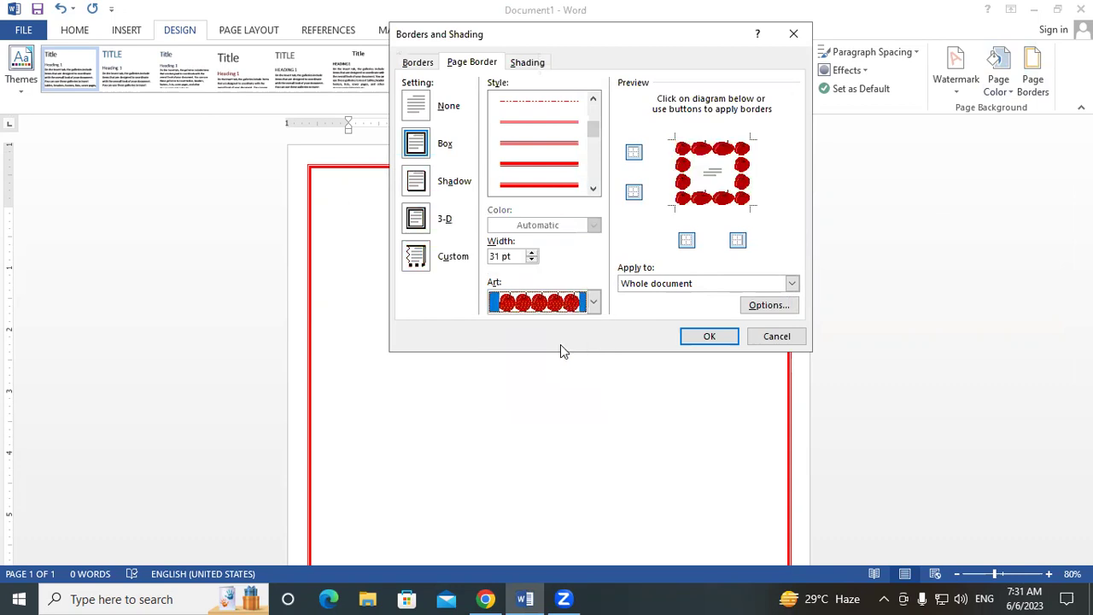
{"action": "left_click", "coordinate": [705, 337]}
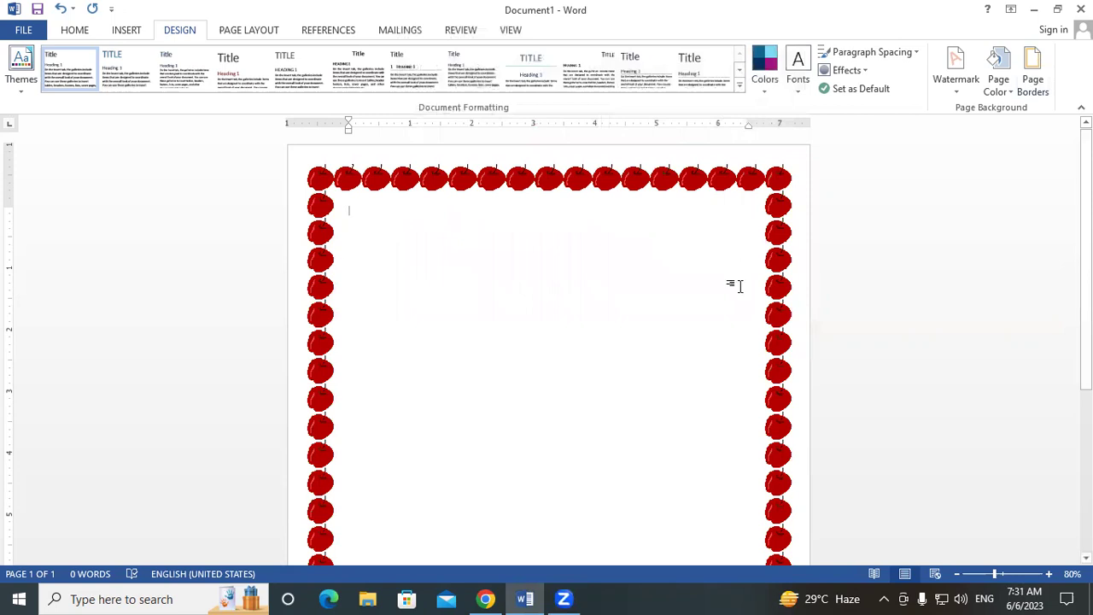
{"action": "scroll", "coordinate": [751, 402], "scroll_direction": "down", "scroll_amount": 2}
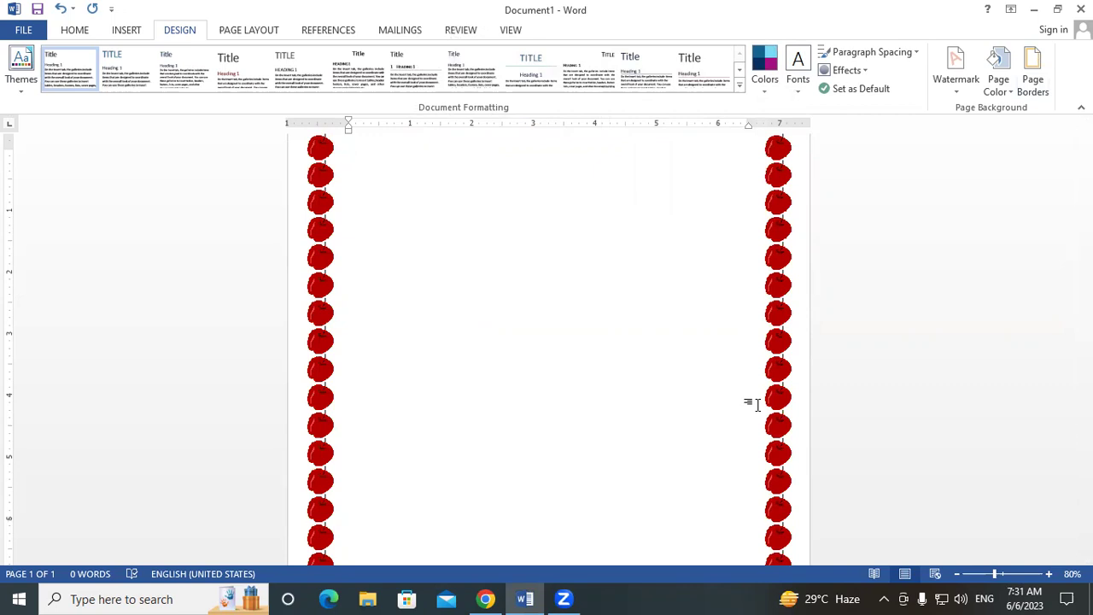
- Swap the apple border for a different border art design
{"action": "left_click", "coordinate": [1034, 89]}
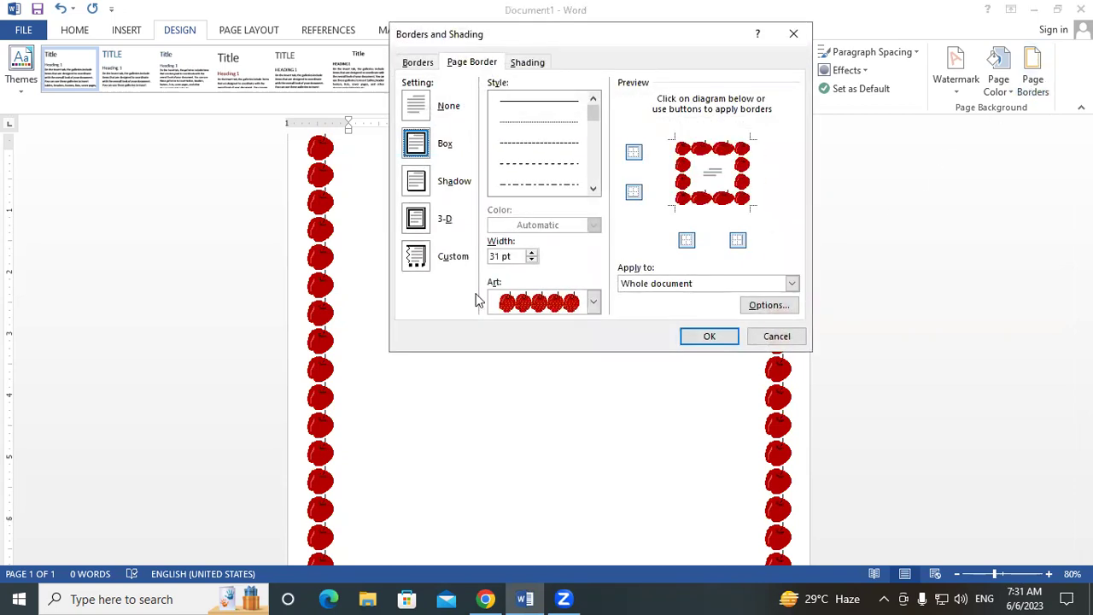
{"action": "left_click", "coordinate": [595, 305]}
{"action": "left_click_drag", "start_coordinate": [593, 338], "coordinate": [594, 395]}
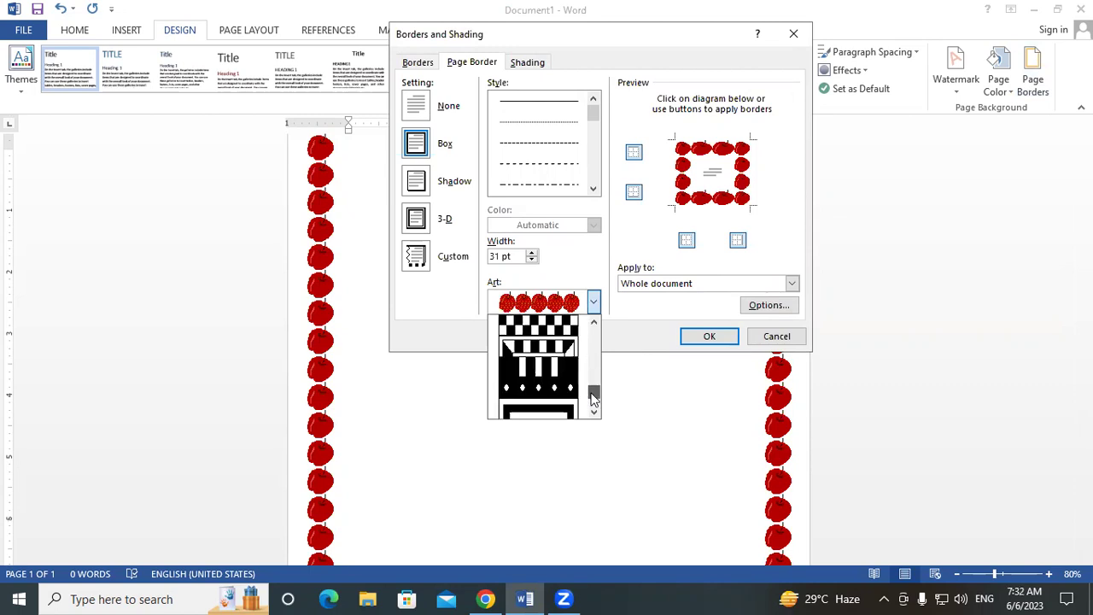
{"action": "left_click", "coordinate": [538, 384]}
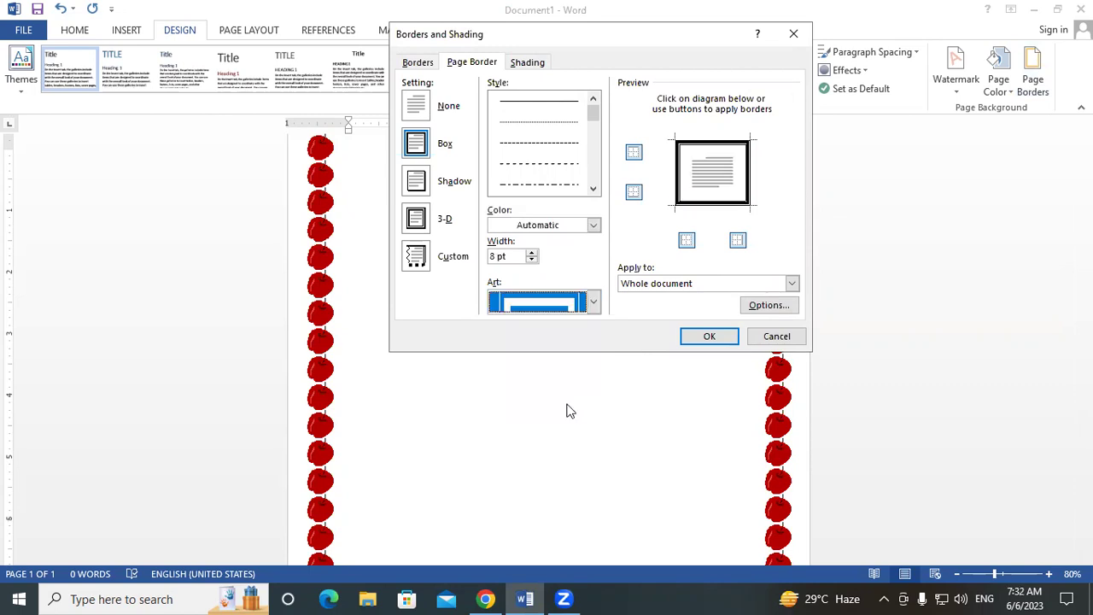
{"action": "left_click", "coordinate": [711, 338]}
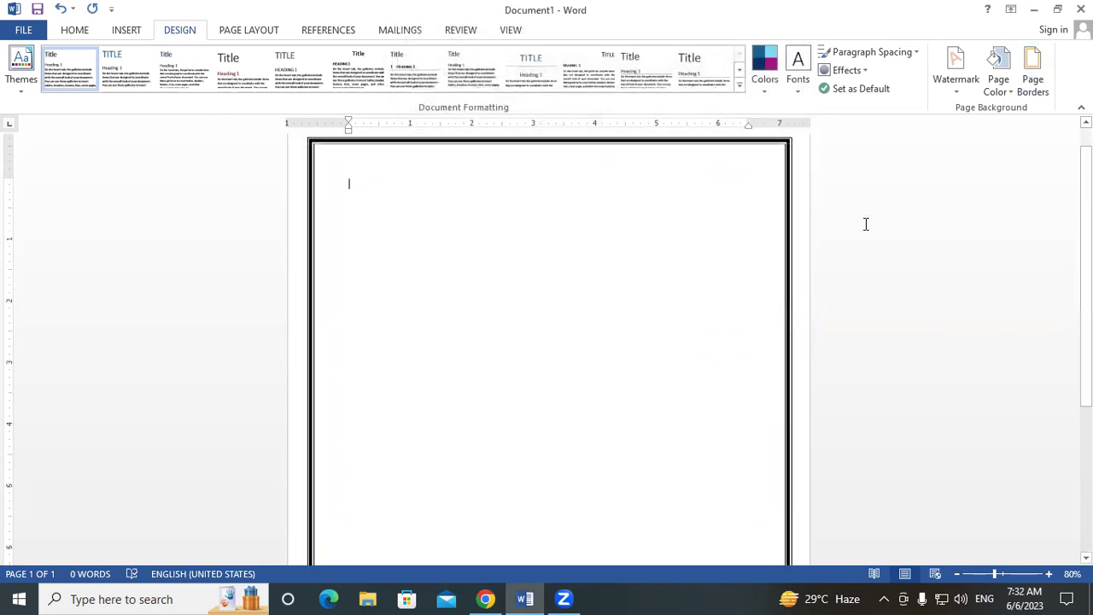
- Change the page border to the 20 pt black-and-white patterned art
{"action": "left_click", "coordinate": [1035, 89]}
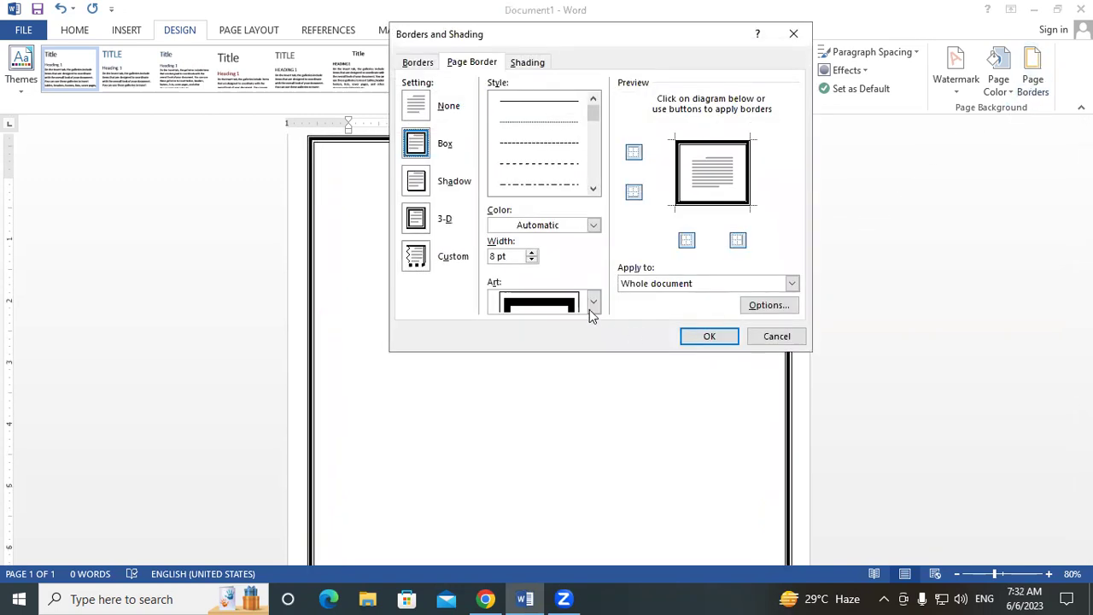
{"action": "left_click", "coordinate": [592, 301]}
{"action": "left_click_drag", "start_coordinate": [597, 386], "coordinate": [598, 355]}
{"action": "left_click", "coordinate": [577, 350]}
{"action": "left_click", "coordinate": [708, 335]}
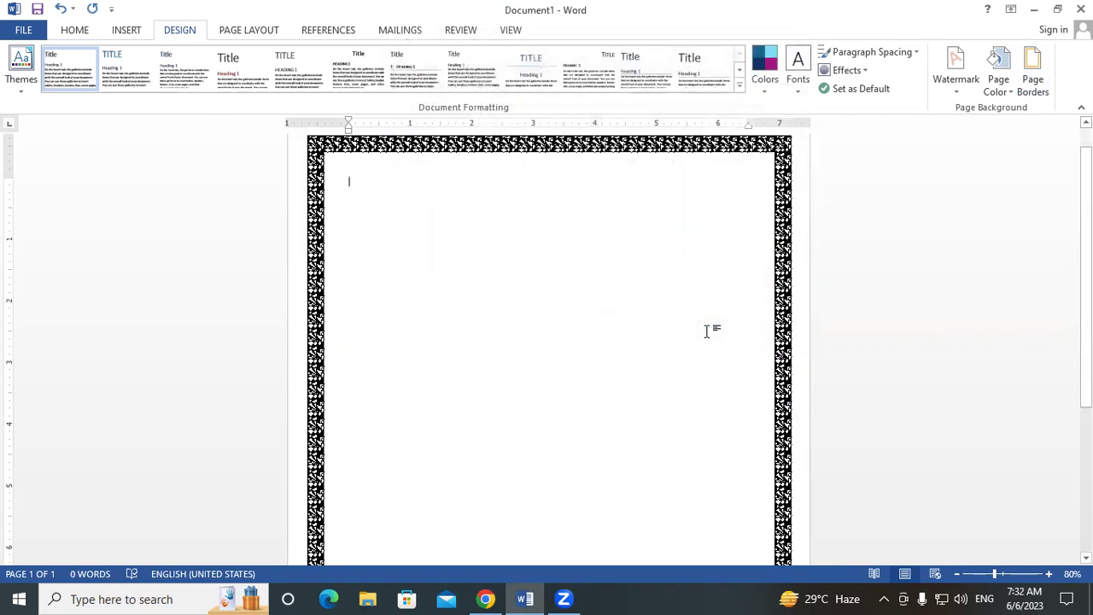
{"action": "left_click", "coordinate": [990, 84]}
{"action": "left_click", "coordinate": [1035, 82]}
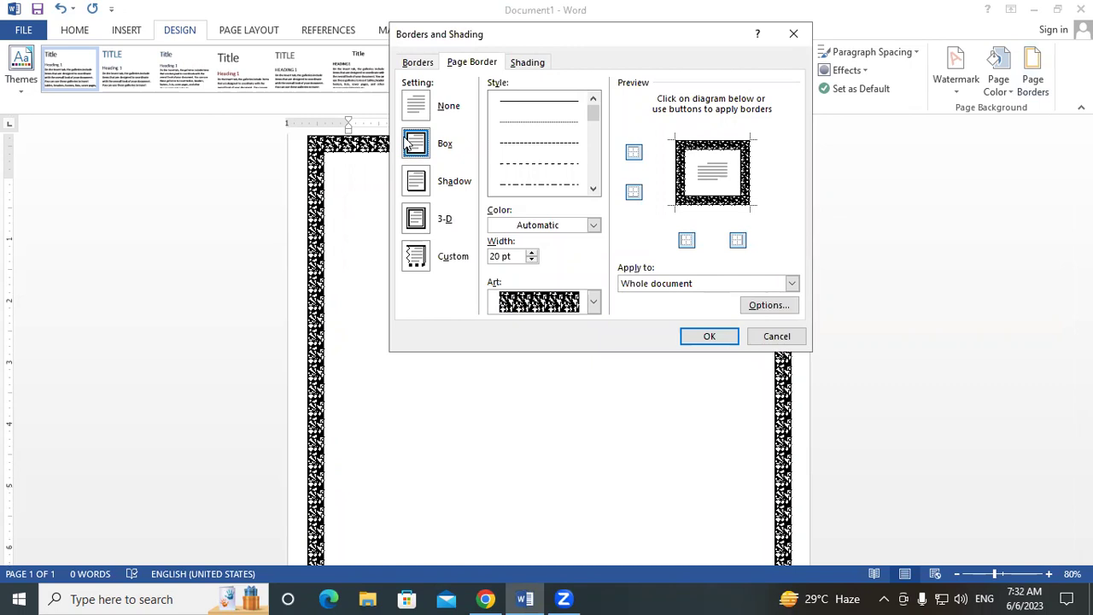
- Set border art to (none) and use a plain black Shadow single-line box instead
{"action": "left_click", "coordinate": [594, 301]}
{"action": "left_click_drag", "start_coordinate": [597, 394], "coordinate": [610, 315]}
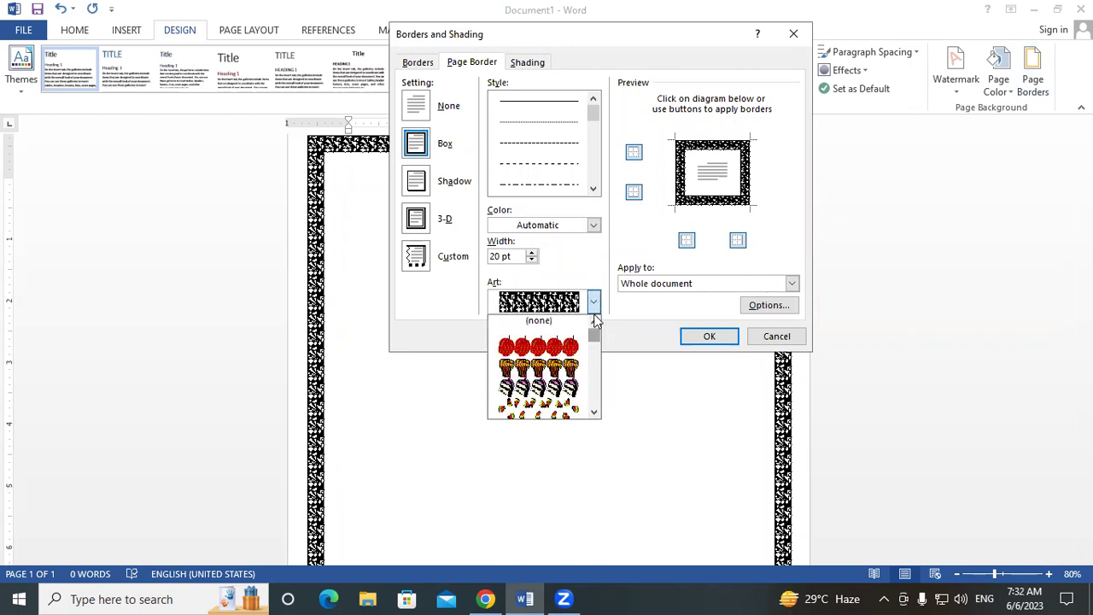
{"action": "left_click", "coordinate": [538, 322]}
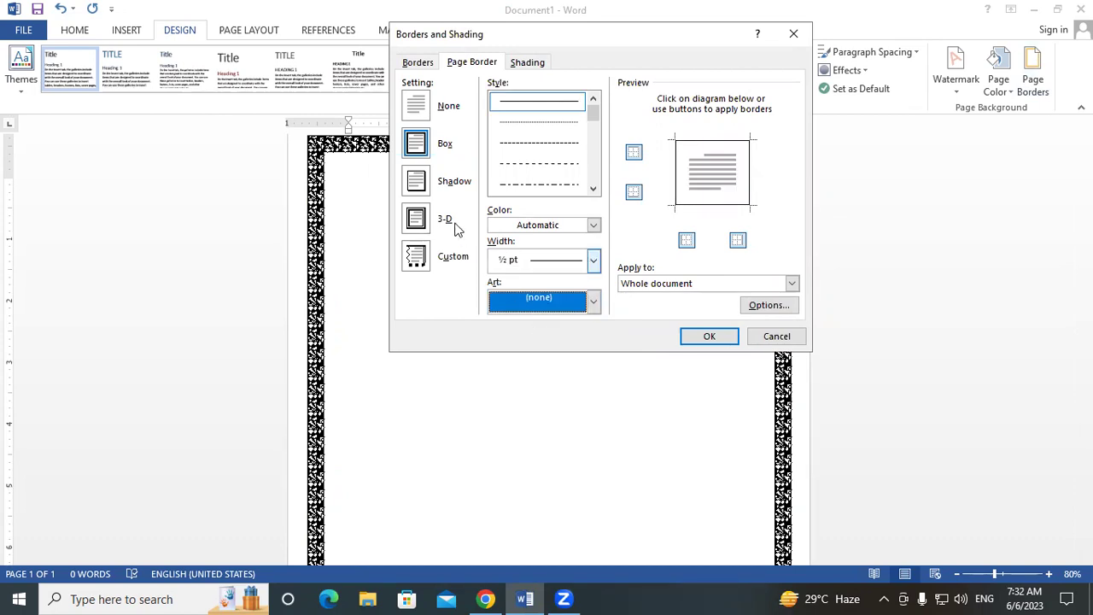
{"action": "left_click", "coordinate": [417, 182]}
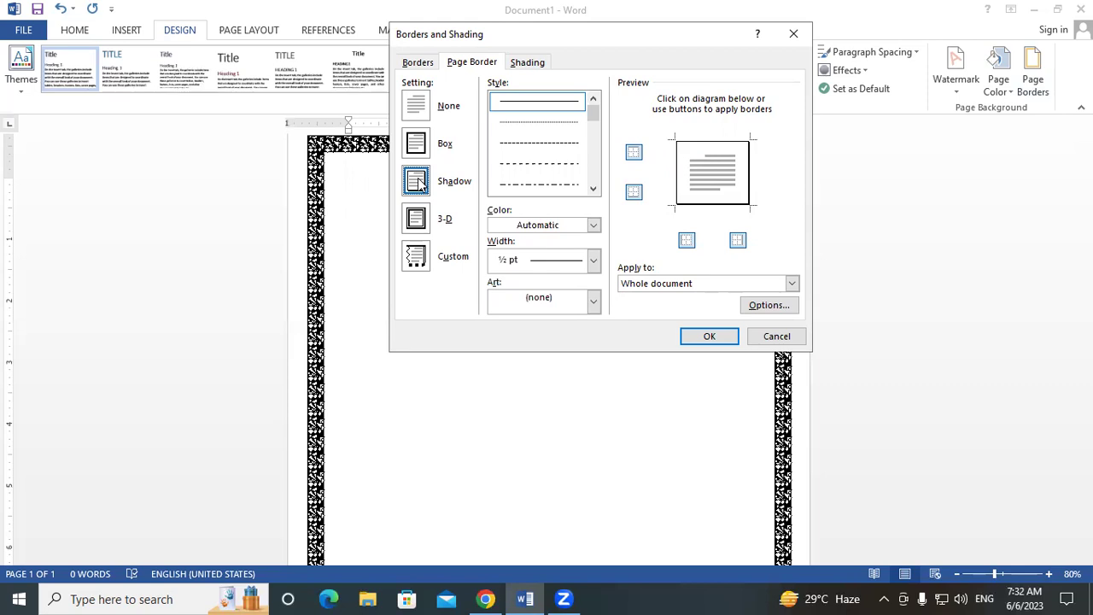
{"action": "left_click", "coordinate": [691, 337]}
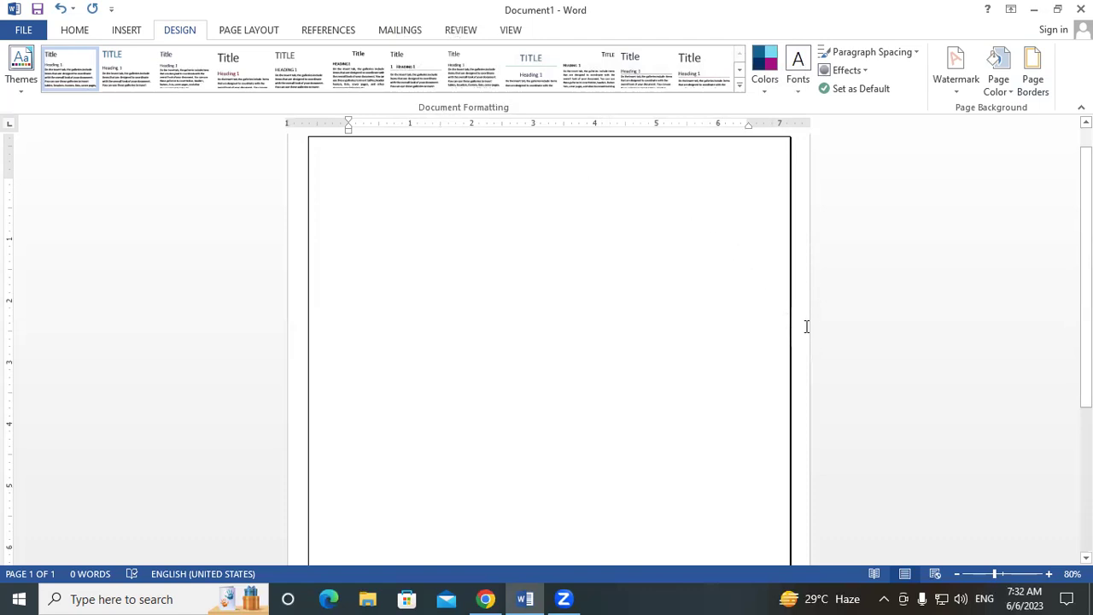
{"action": "scroll", "coordinate": [504, 494], "scroll_direction": "down", "scroll_amount": 5}
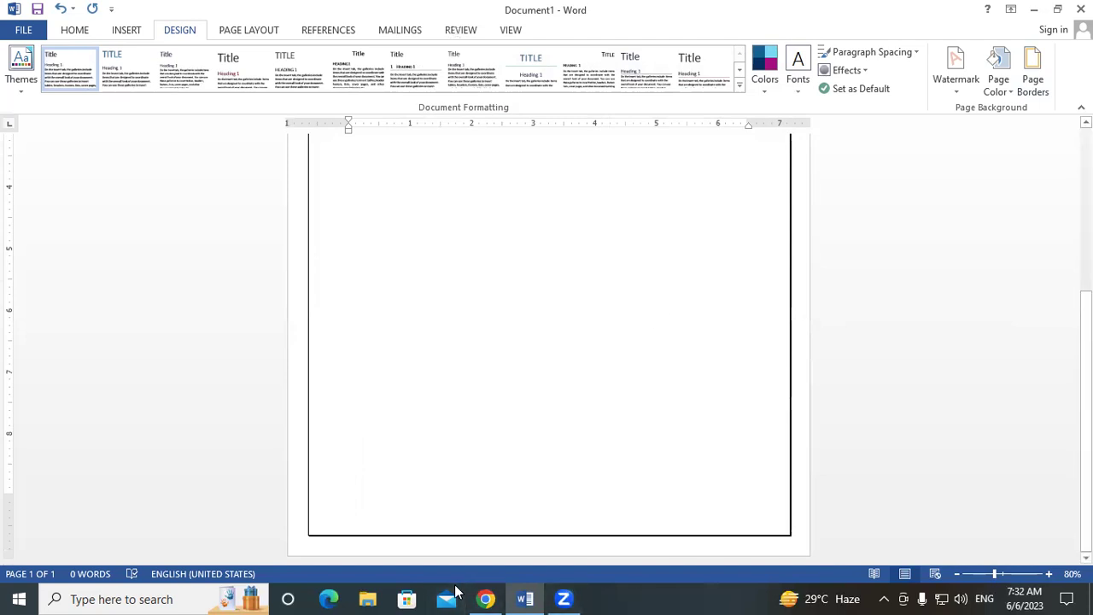
{"action": "scroll", "coordinate": [652, 316], "scroll_direction": "up", "scroll_amount": 5}
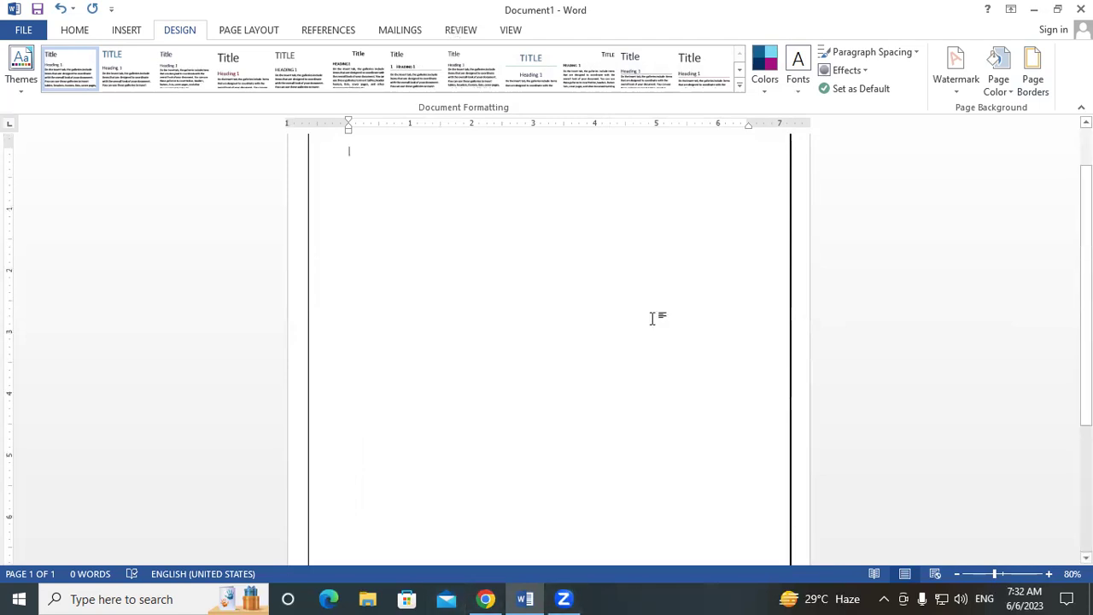
- Apply a thick black 3 pt 3-D line border to the whole document
{"action": "left_click", "coordinate": [1025, 85]}
{"action": "left_click", "coordinate": [416, 218]}
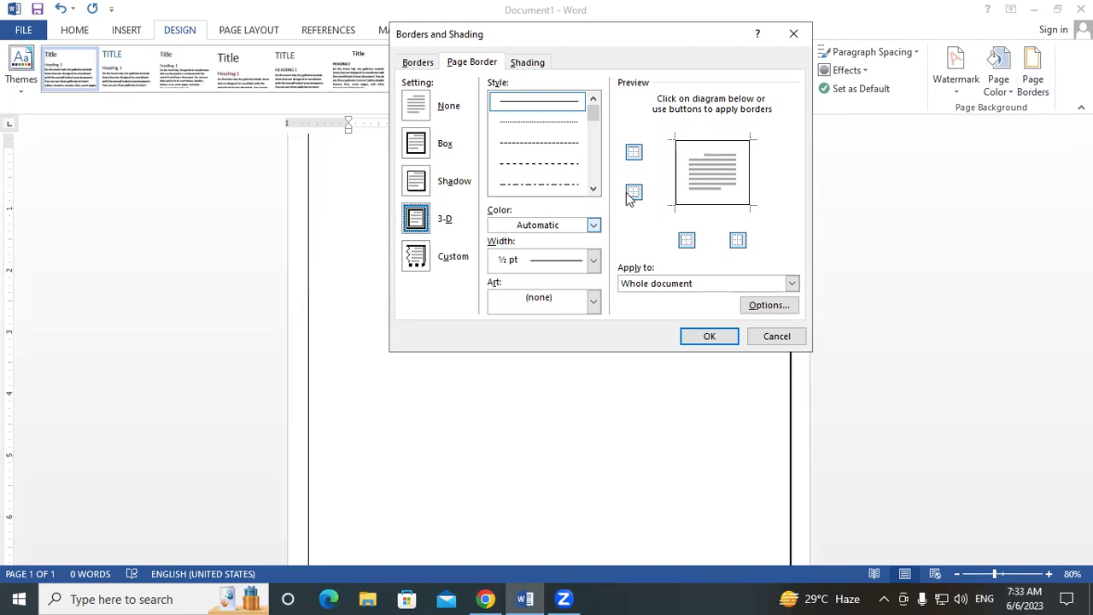
{"action": "left_click_drag", "start_coordinate": [594, 111], "coordinate": [594, 130]}
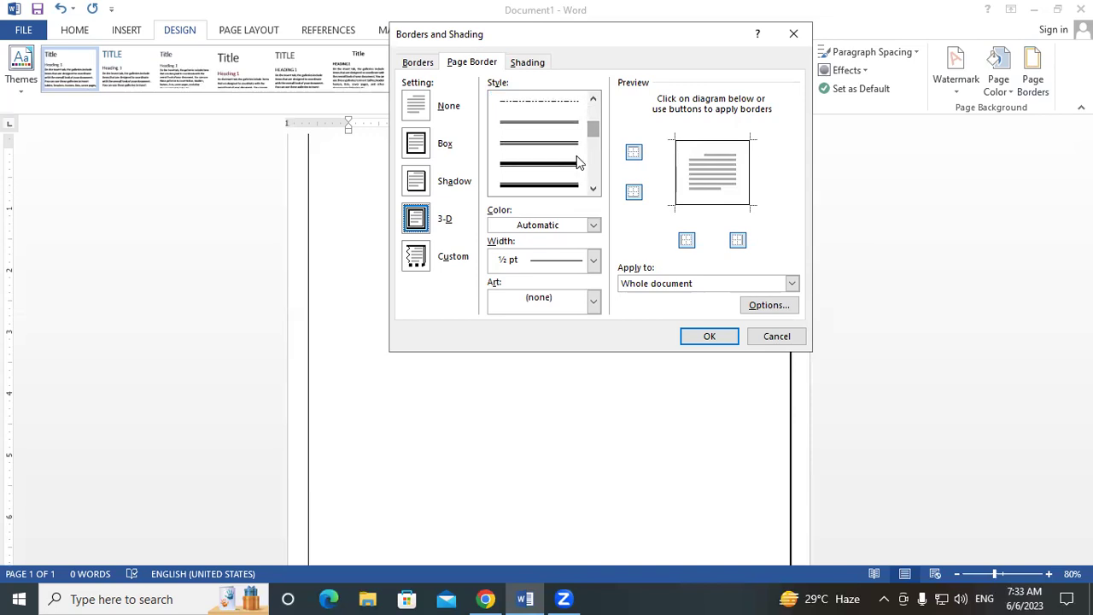
{"action": "left_click", "coordinate": [576, 164]}
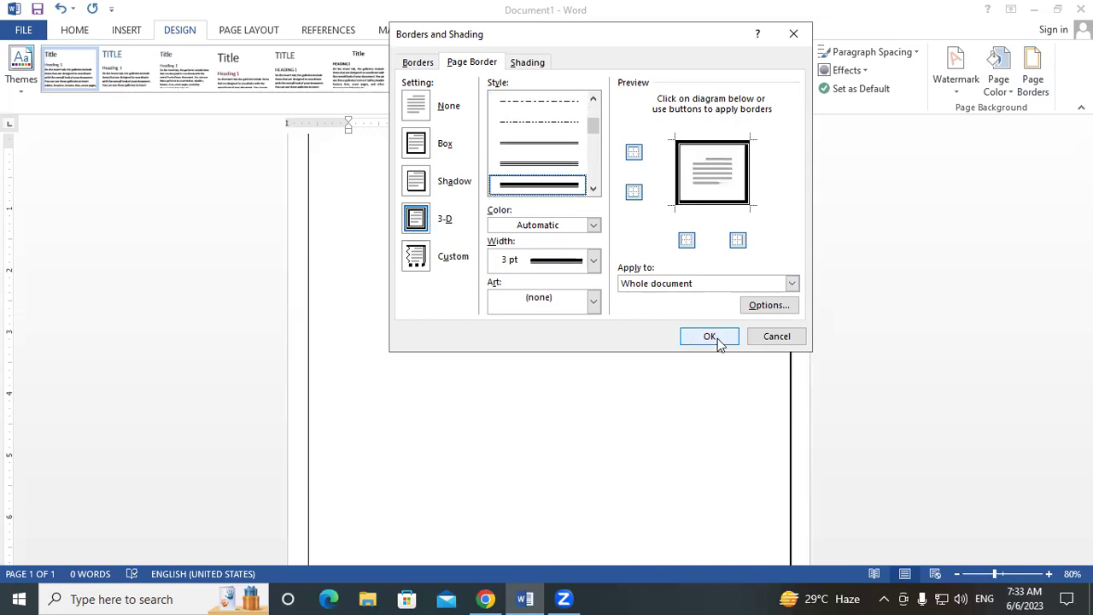
{"action": "left_click", "coordinate": [717, 338]}
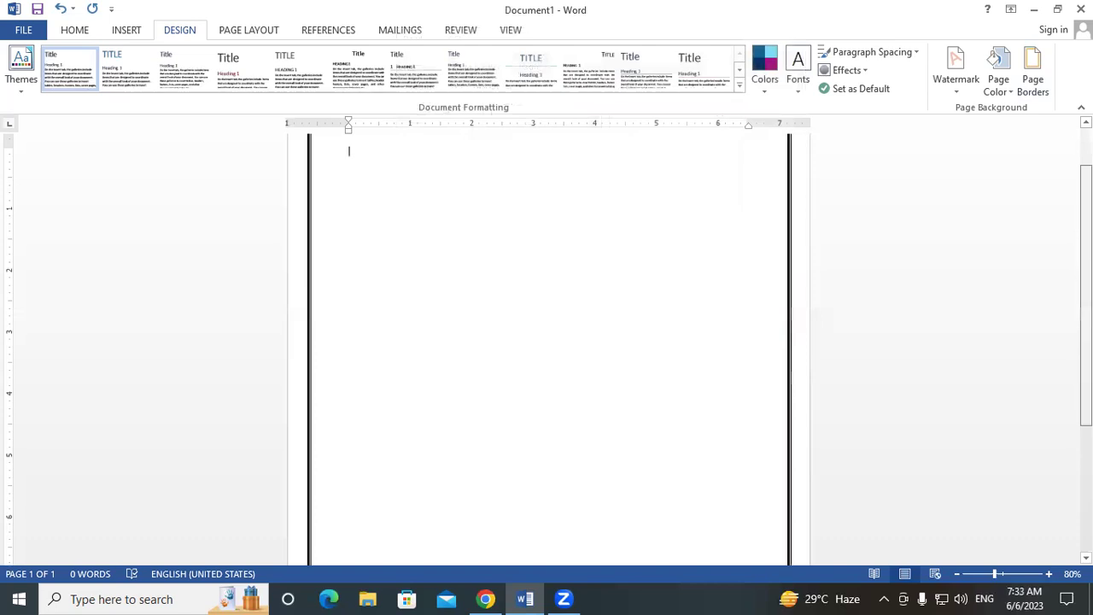
{"action": "left_click_drag", "start_coordinate": [1085, 291], "coordinate": [1085, 418]}
{"action": "left_click_drag", "start_coordinate": [1082, 351], "coordinate": [1061, 190]}
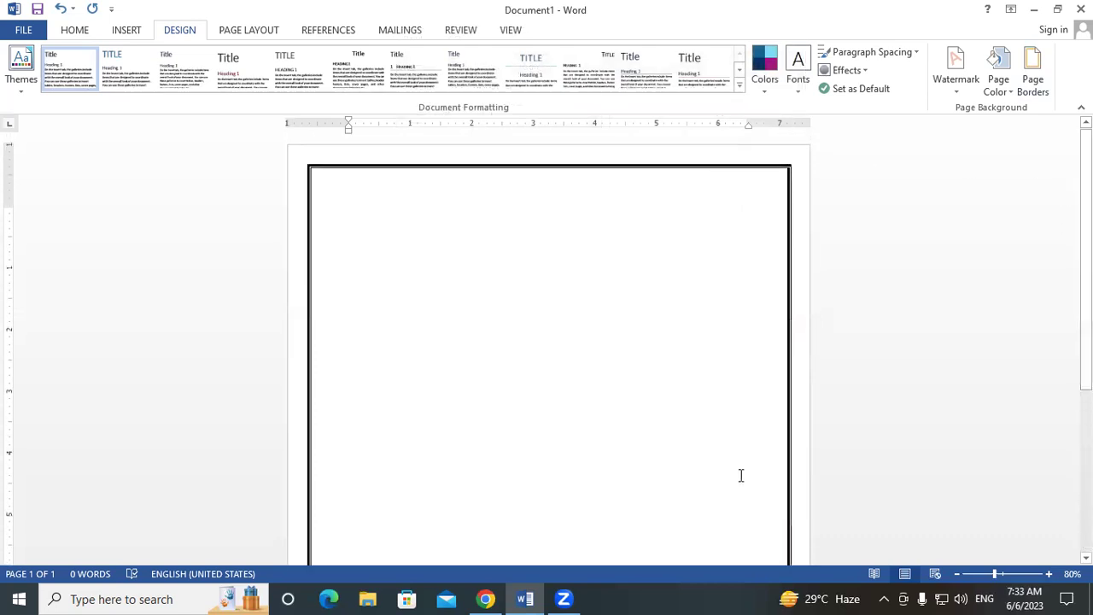
{"action": "left_click", "coordinate": [1032, 80]}
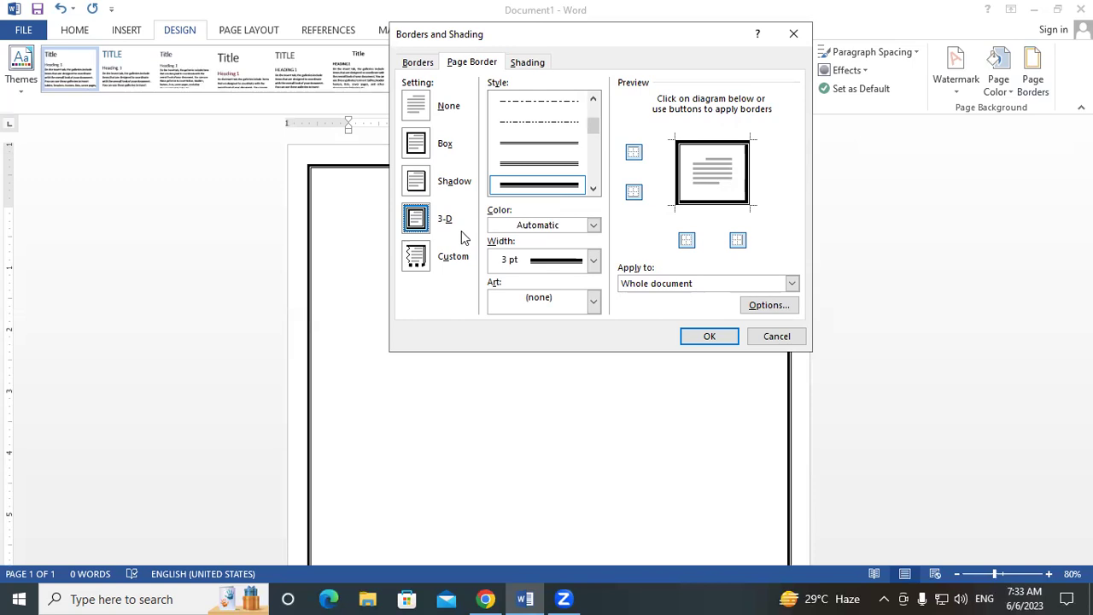
{"action": "left_click", "coordinate": [789, 336]}
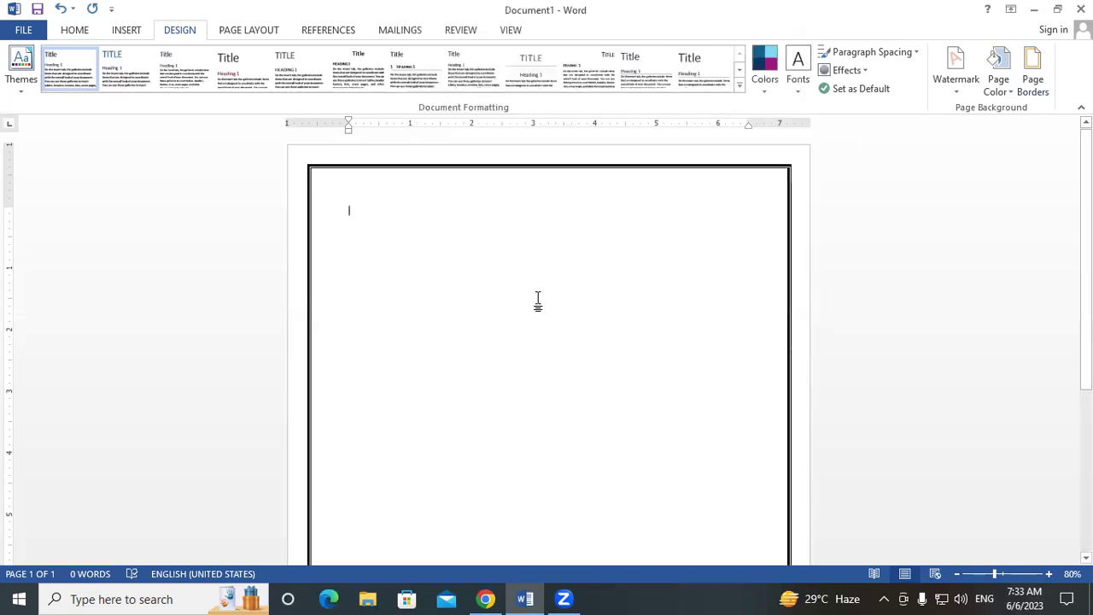
{"action": "left_click", "coordinate": [123, 30]}
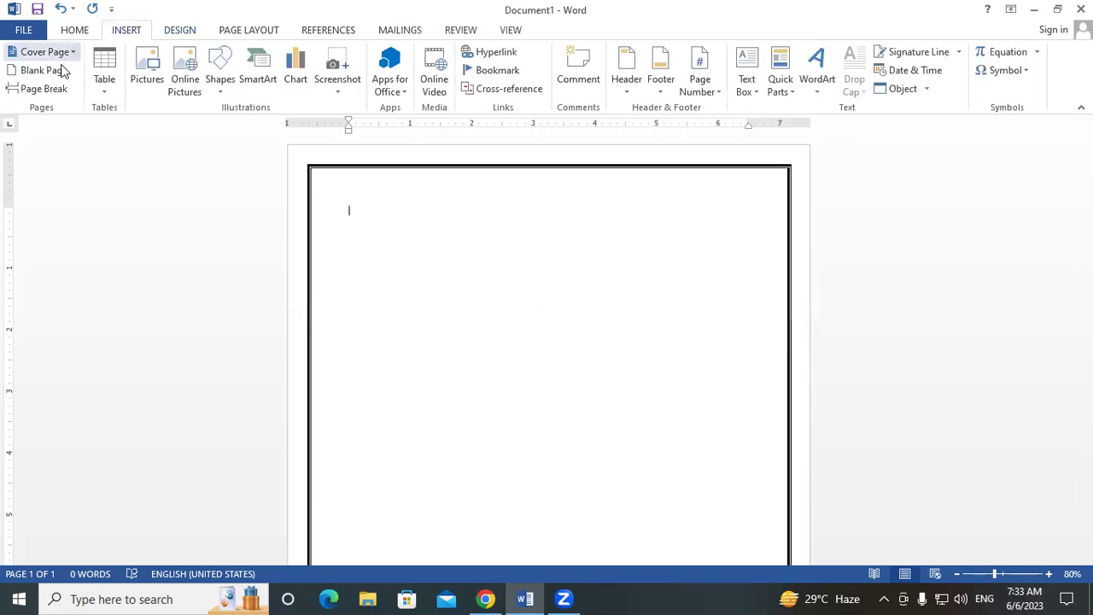
{"action": "left_click", "coordinate": [58, 74]}
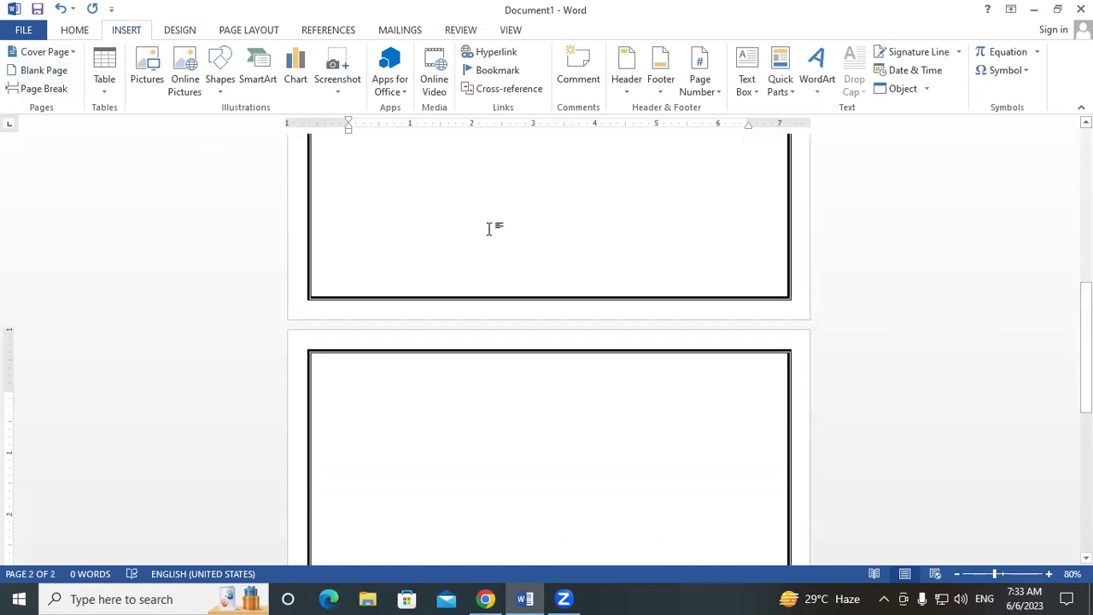
{"action": "scroll", "coordinate": [488, 228], "scroll_direction": "down", "scroll_amount": 3}
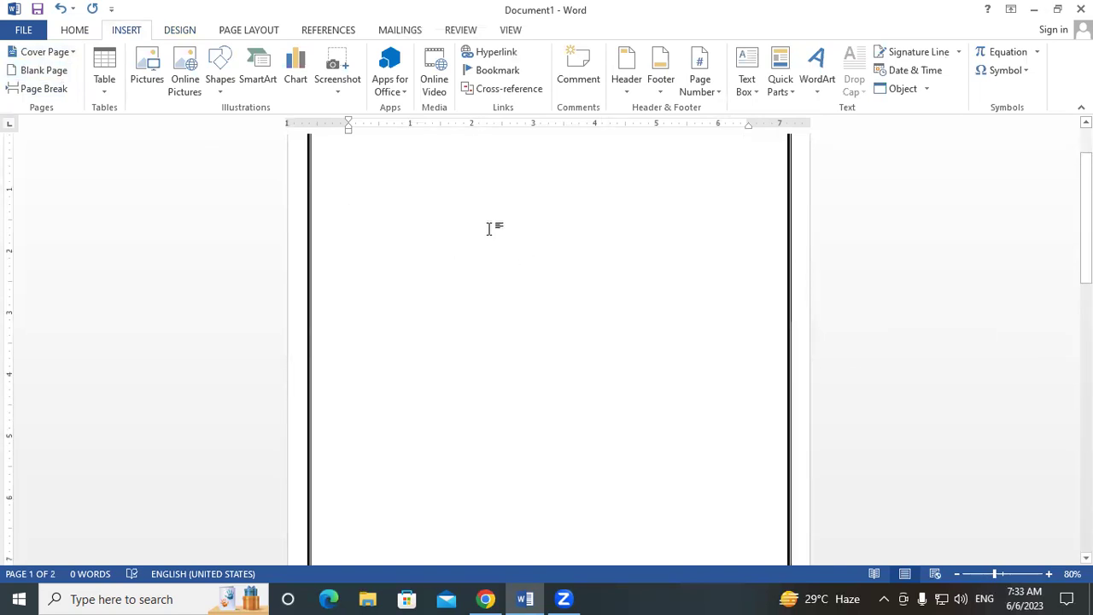
{"action": "left_click_drag", "start_coordinate": [1085, 218], "coordinate": [1085, 381]}
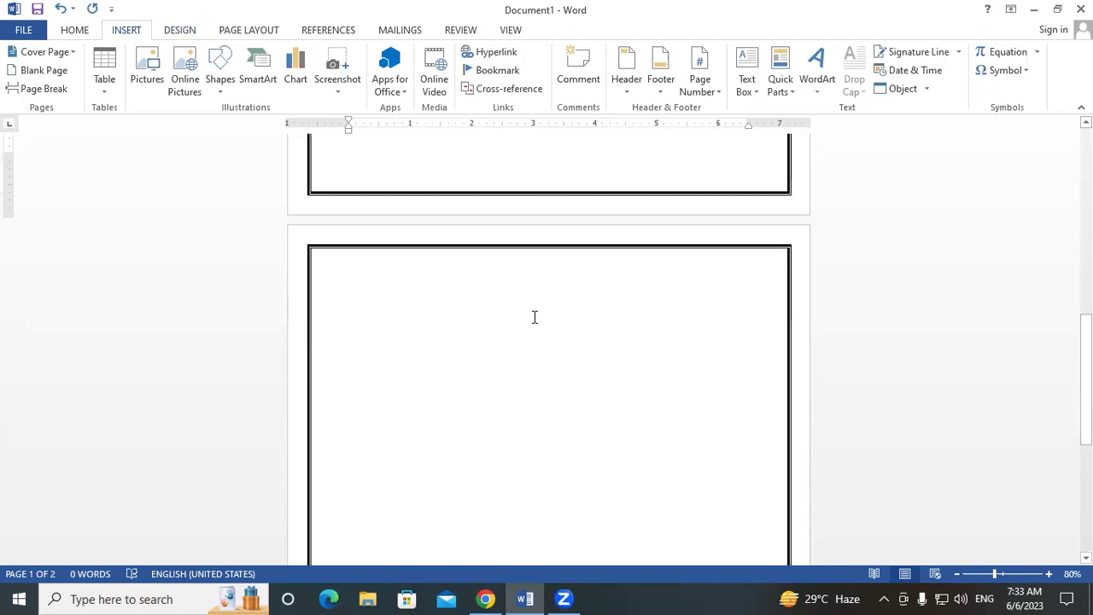
{"action": "key", "text": "BackSpace"}
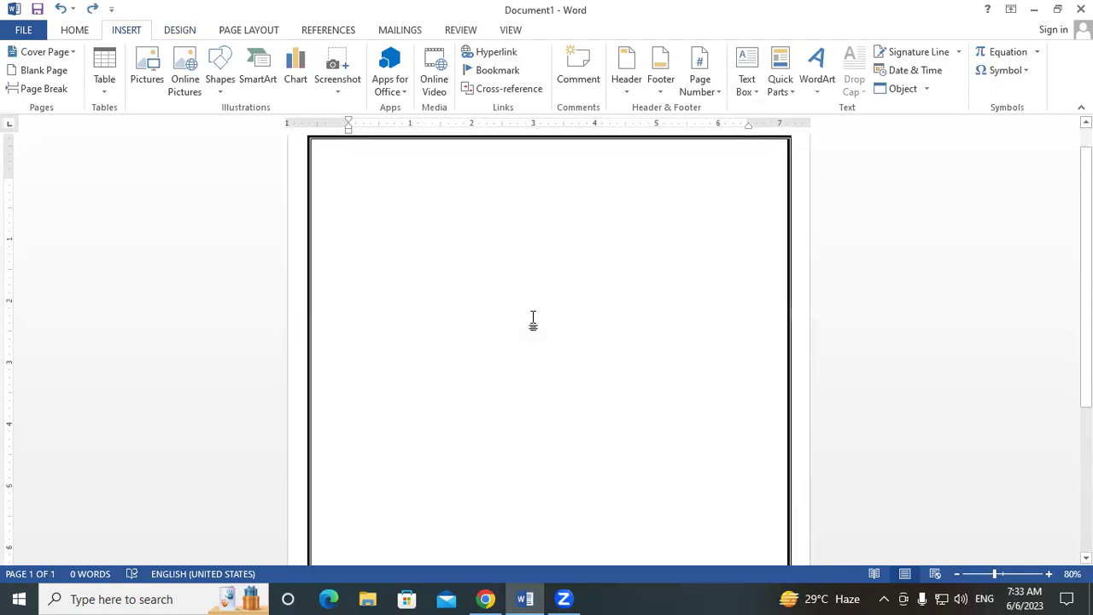
- Generate sample paragraphs with =rand(50) and zoom the page to 110%
{"action": "type", "text": "=rand"}
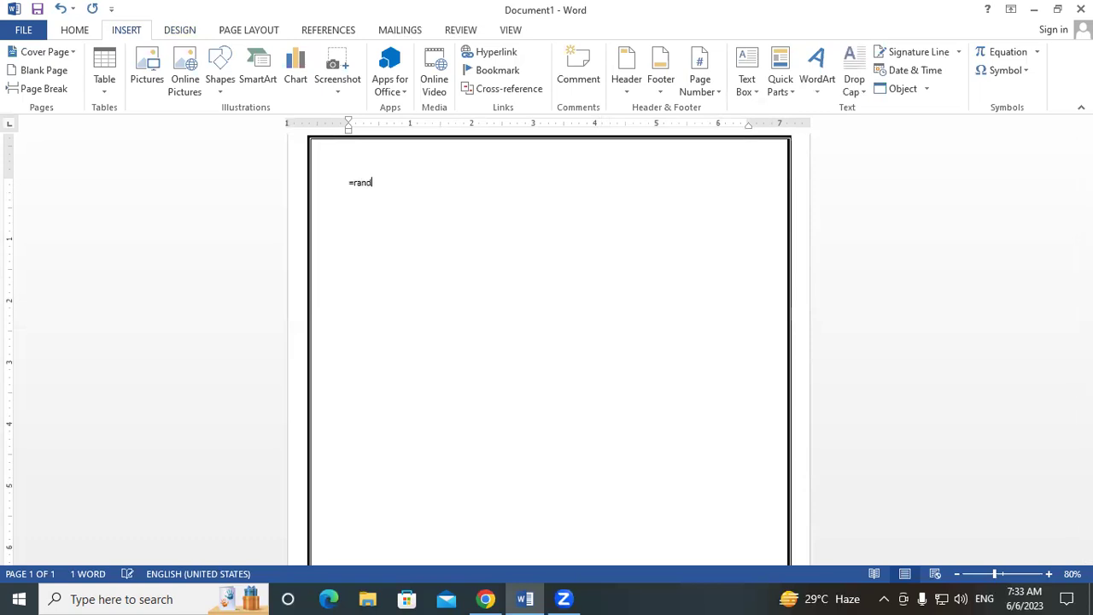
{"action": "type", "text": "(50"}
{"action": "key", "text": "Return"}
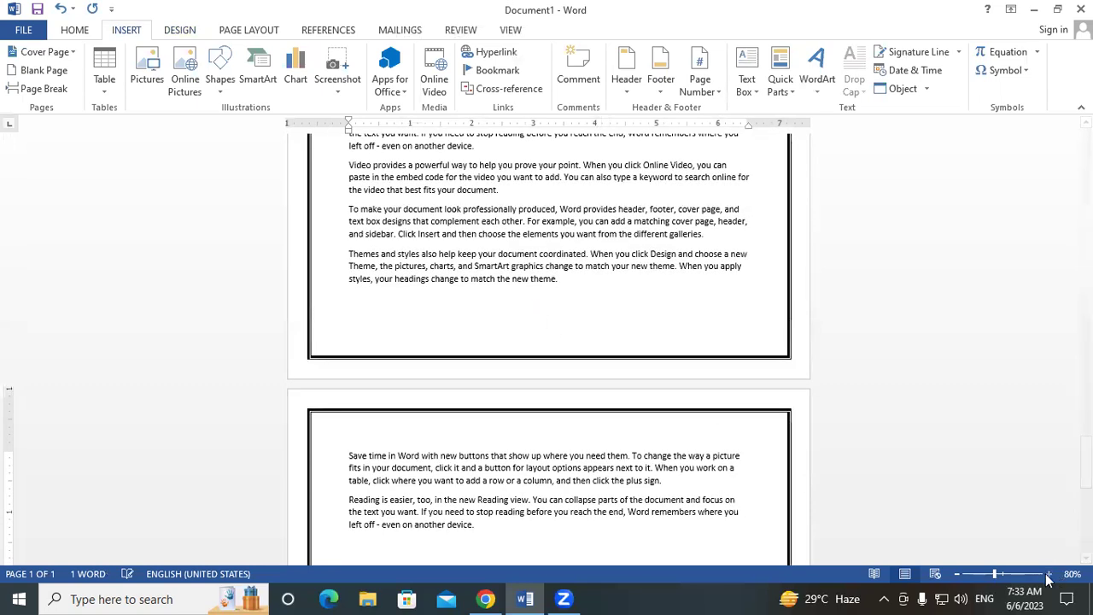
{"action": "left_click", "coordinate": [1048, 574]}
{"action": "left_click", "coordinate": [1048, 574]}
{"action": "left_click", "coordinate": [1048, 574]}
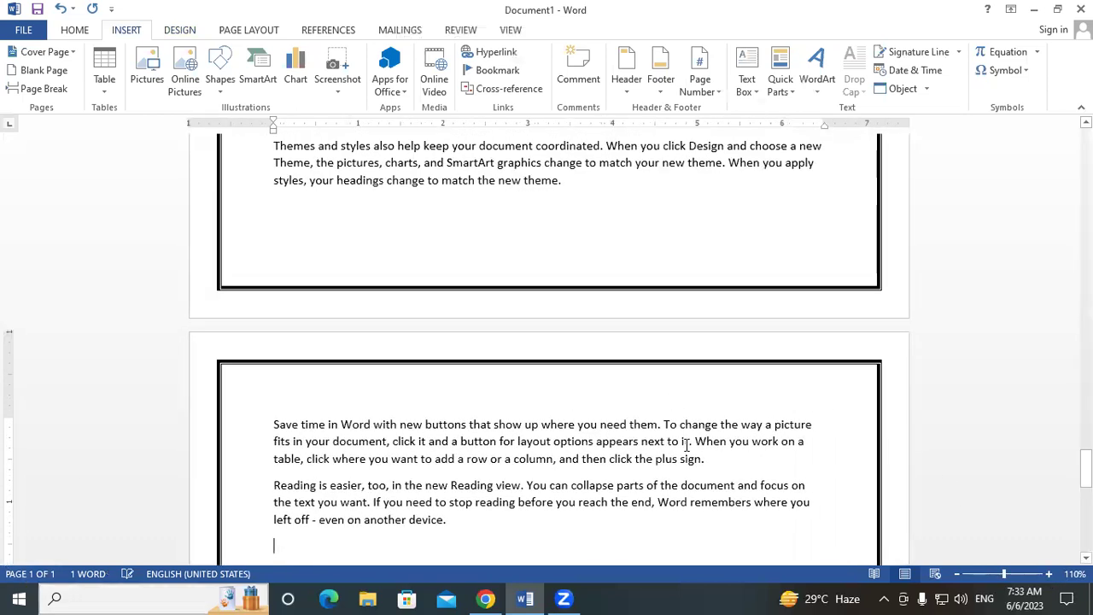
- Scroll through the five pages and place the cursor after the last paragraph on page 2
{"action": "scroll", "coordinate": [524, 437], "scroll_direction": "down", "scroll_amount": 2}
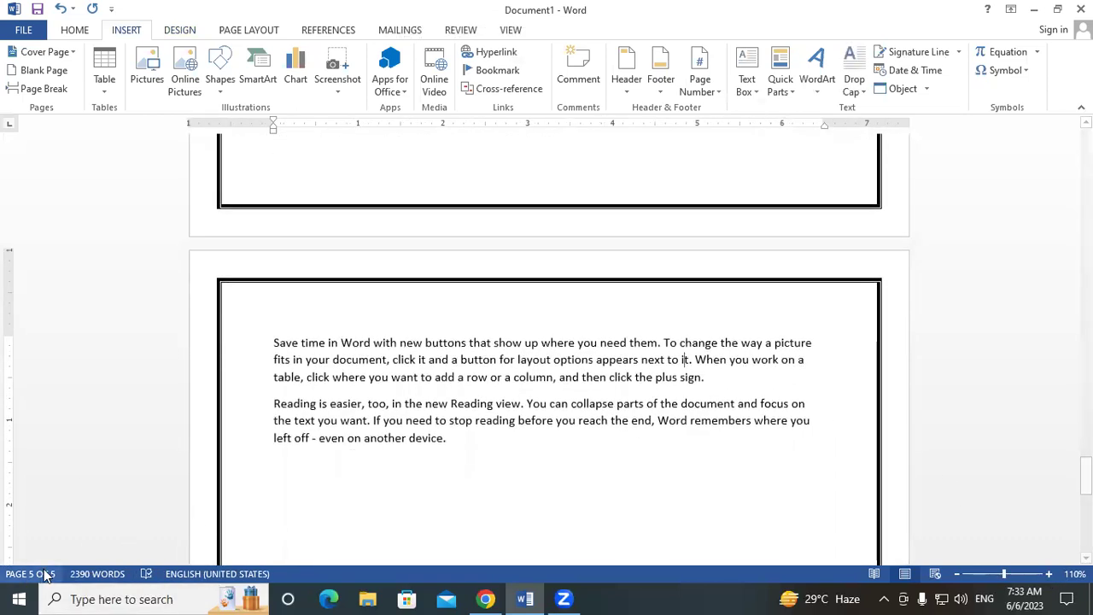
{"action": "scroll", "coordinate": [529, 425], "scroll_direction": "down", "scroll_amount": 1}
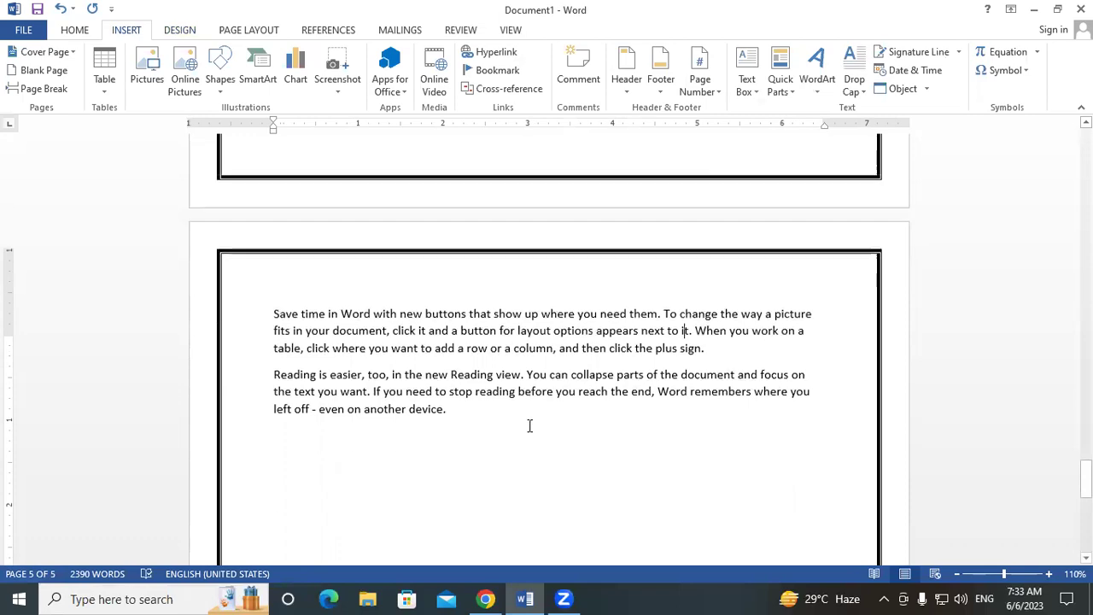
{"action": "left_click_drag", "start_coordinate": [1085, 478], "coordinate": [1085, 158]}
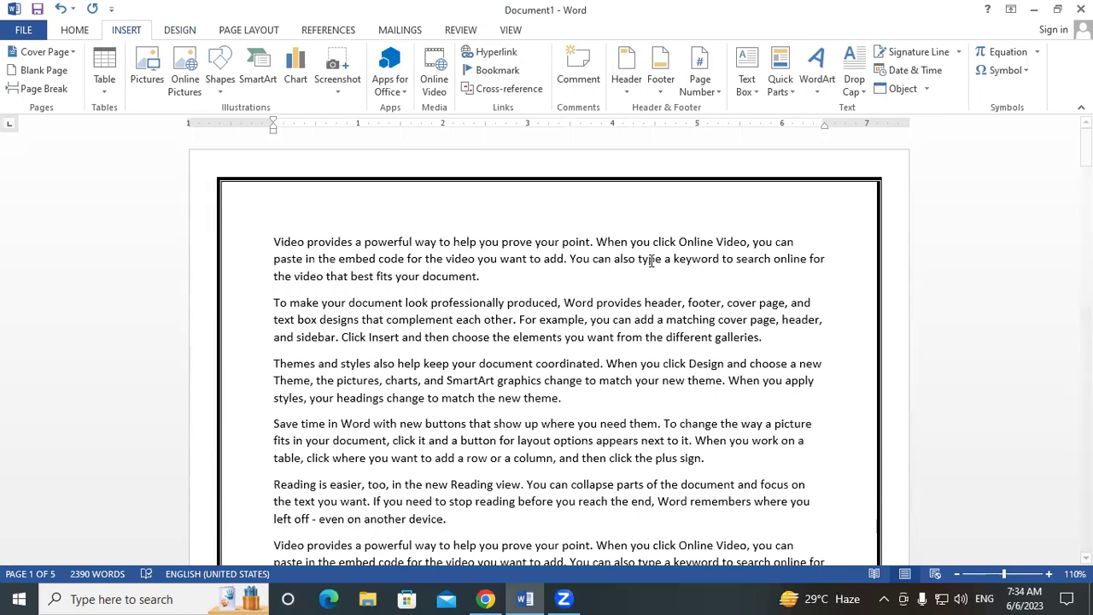
{"action": "left_click_drag", "start_coordinate": [1085, 146], "coordinate": [1085, 271]}
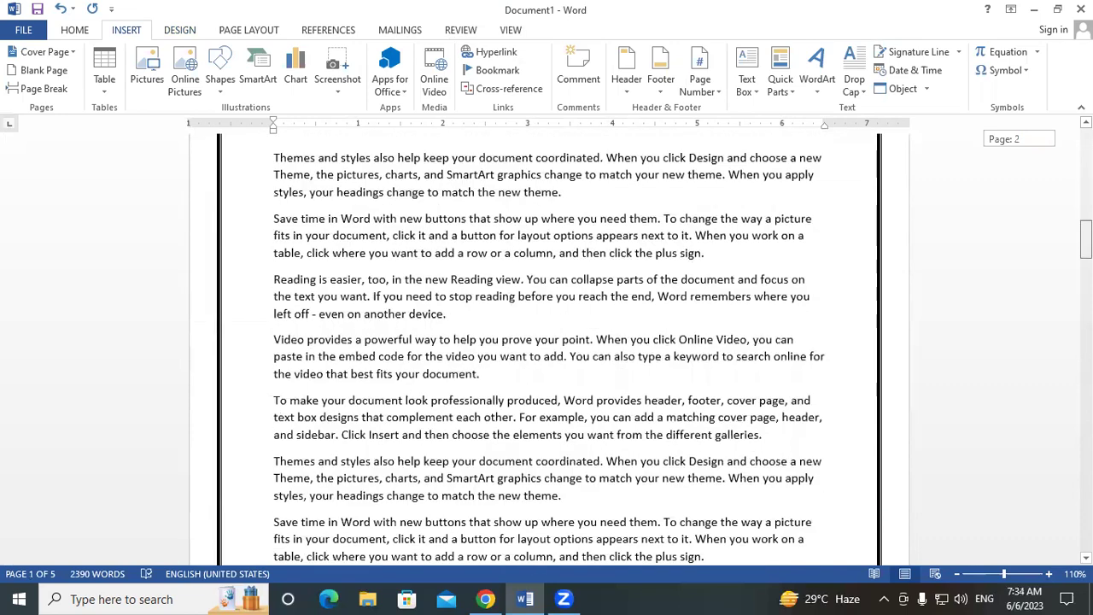
{"action": "scroll", "coordinate": [546, 342], "scroll_direction": "down", "scroll_amount": 1}
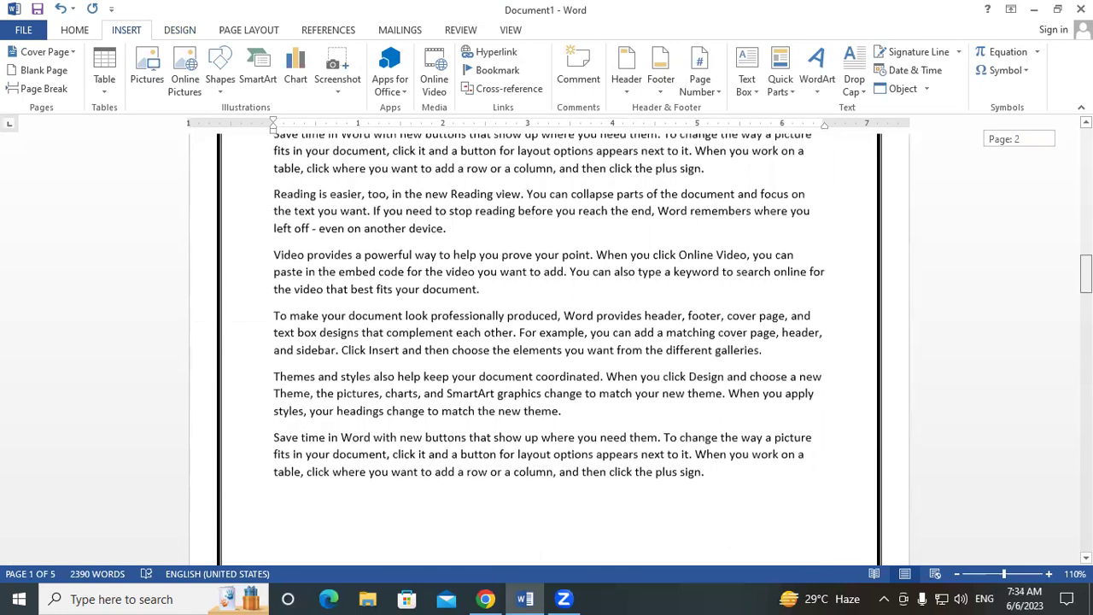
{"action": "scroll", "coordinate": [809, 335], "scroll_direction": "down", "scroll_amount": 1}
{"action": "scroll", "coordinate": [809, 334], "scroll_direction": "down", "scroll_amount": 1}
{"action": "left_click", "coordinate": [809, 335]}
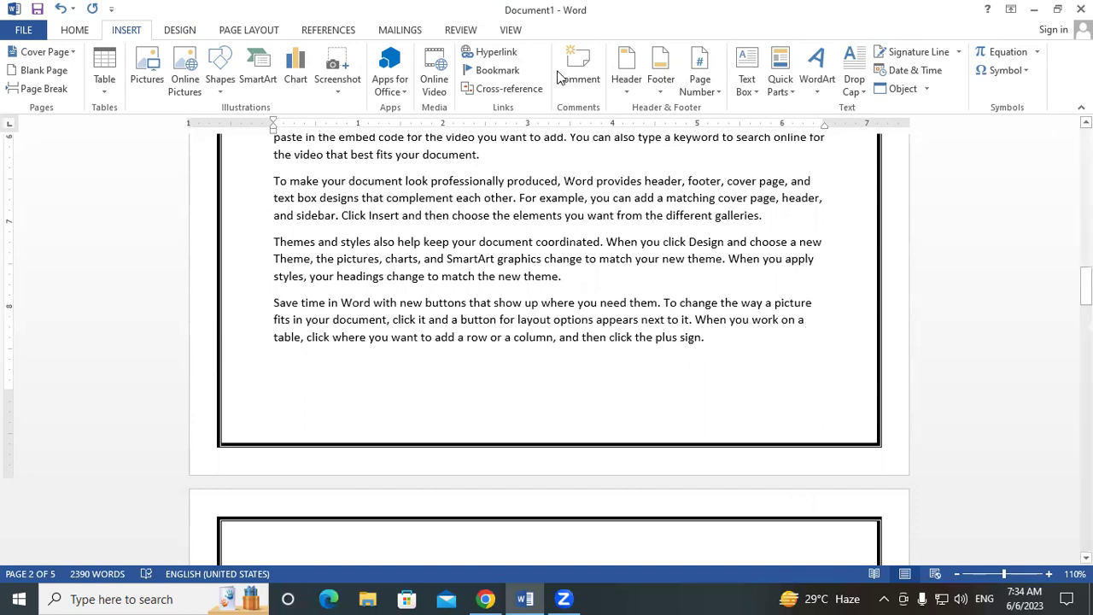
{"action": "left_click", "coordinate": [253, 33]}
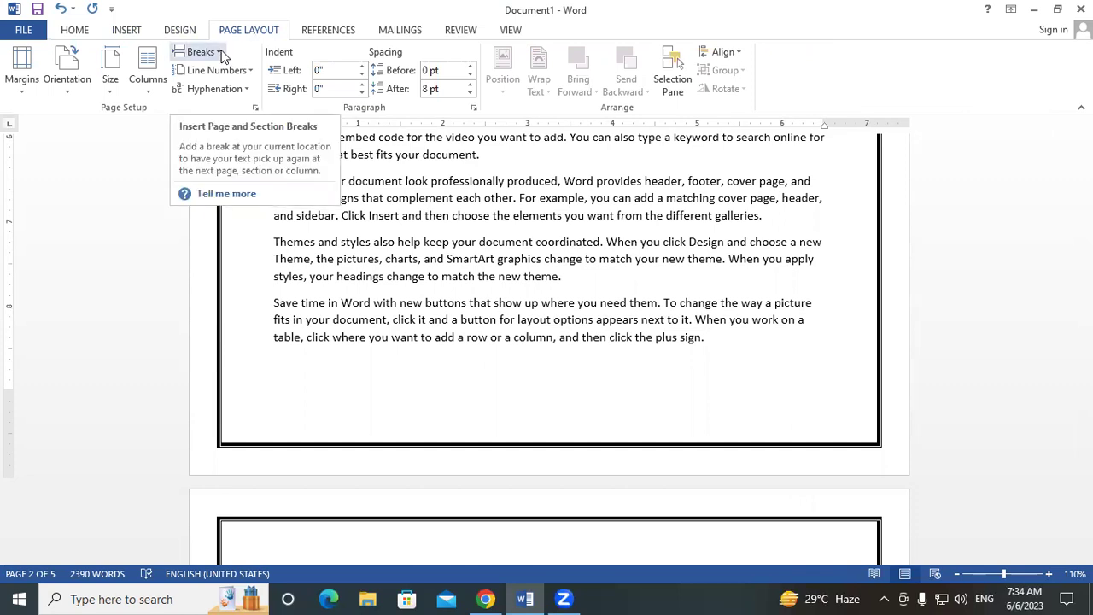
- Insert a Next Page section break after the page 2 text, starting a new section on page 3
{"action": "left_click", "coordinate": [219, 53]}
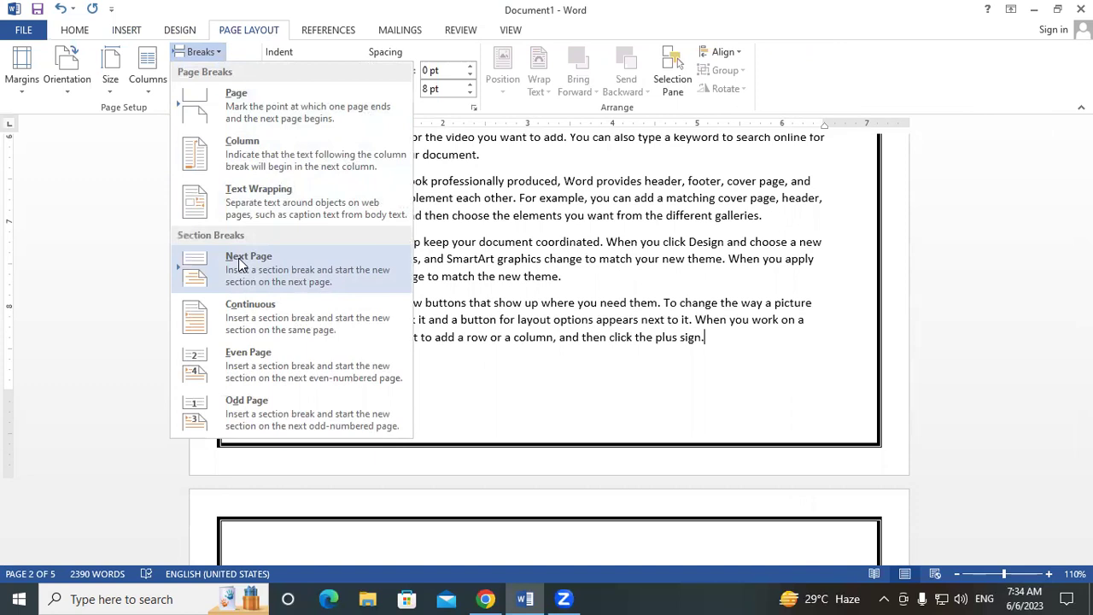
{"action": "left_click", "coordinate": [733, 343]}
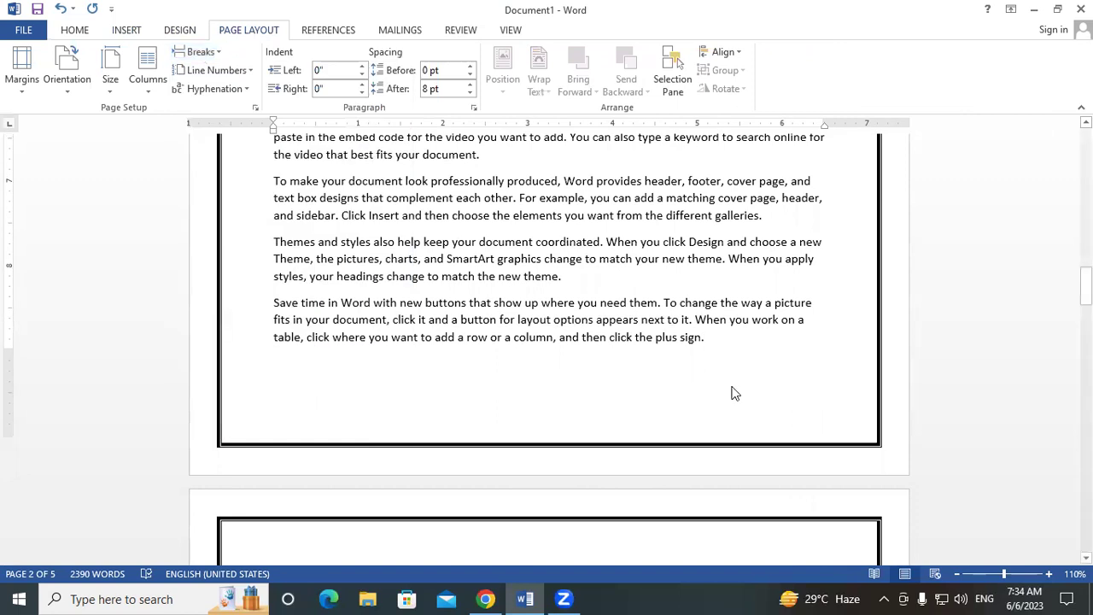
{"action": "scroll", "coordinate": [734, 392], "scroll_direction": "down", "scroll_amount": 2}
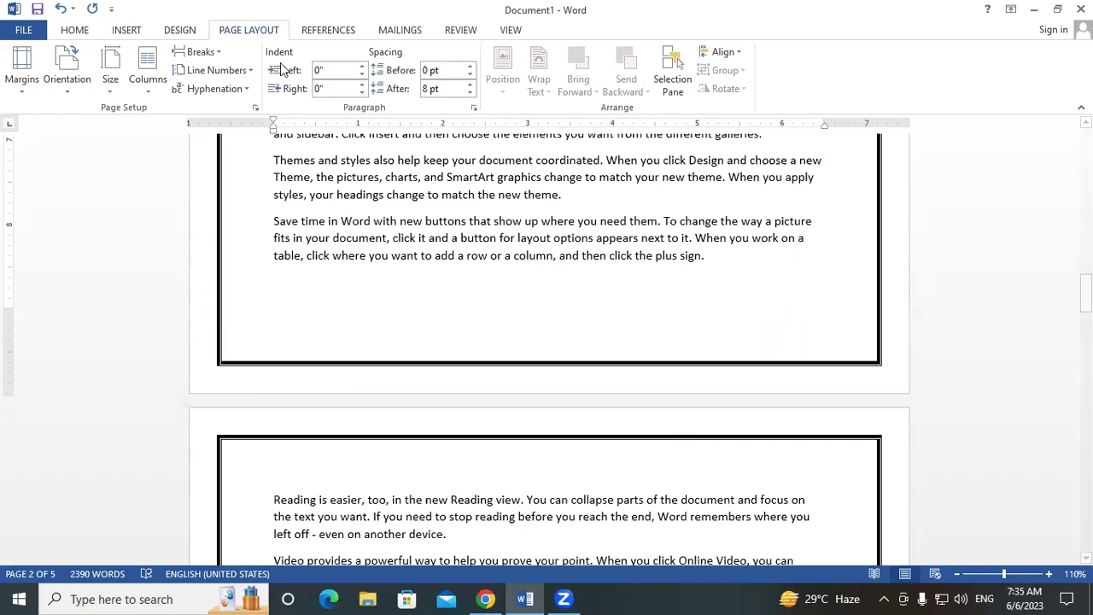
{"action": "left_click", "coordinate": [211, 57]}
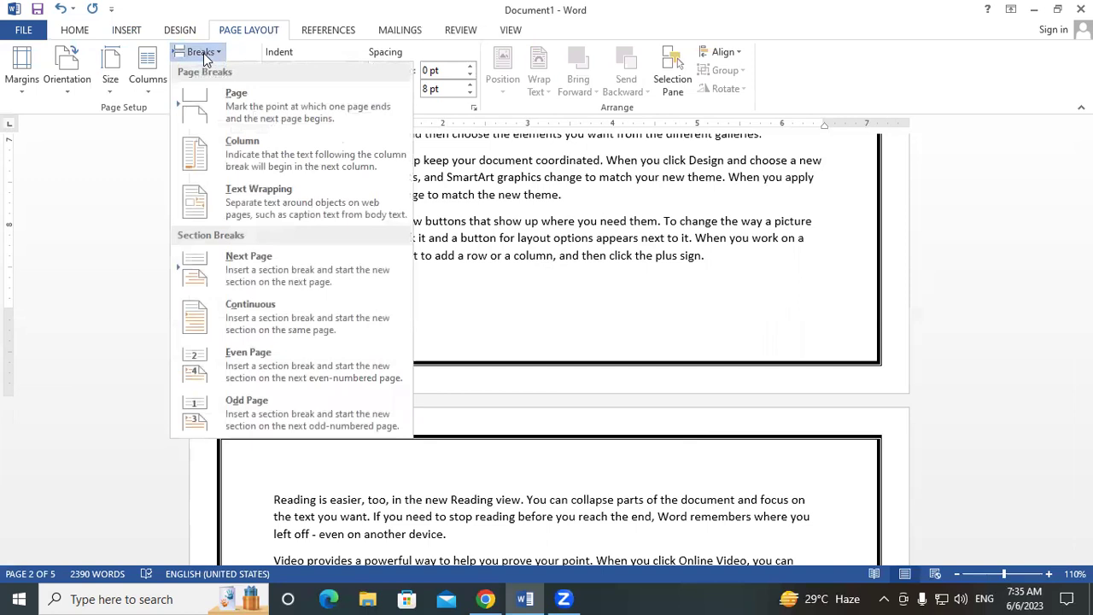
{"action": "left_click", "coordinate": [253, 270]}
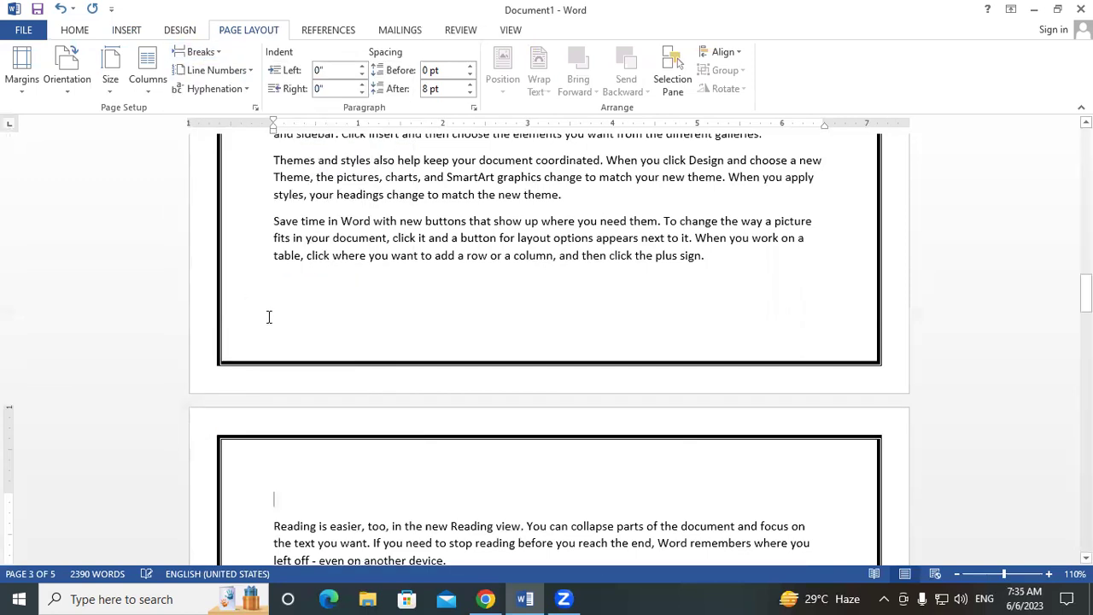
{"action": "scroll", "coordinate": [287, 361], "scroll_direction": "up", "scroll_amount": 1}
{"action": "left_click_drag", "start_coordinate": [1085, 291], "coordinate": [1085, 318]}
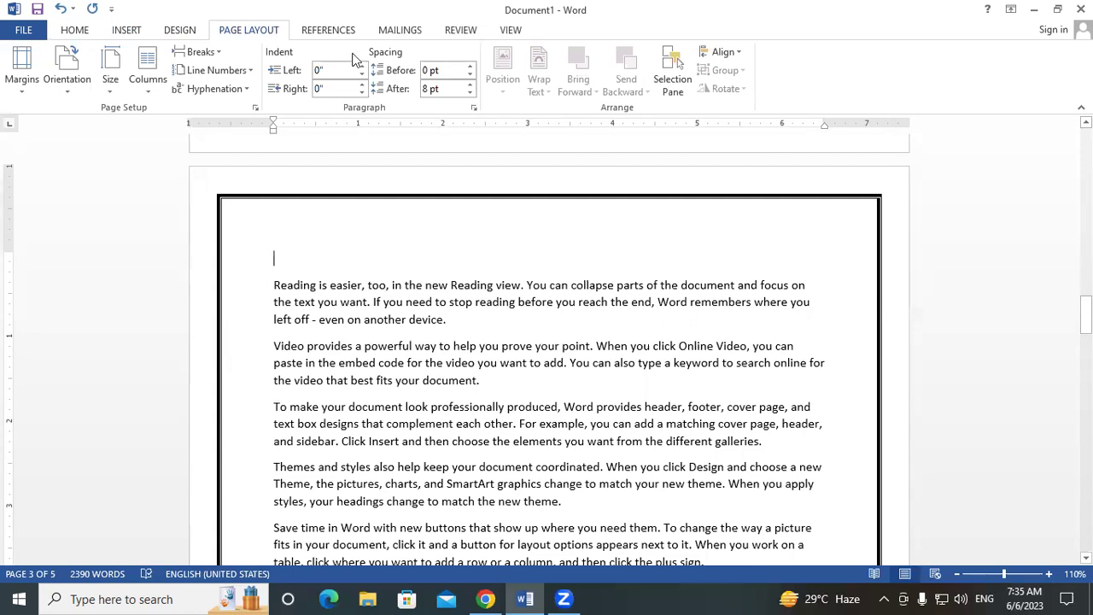
- Set the page border to None for the current section only
{"action": "left_click", "coordinate": [190, 31]}
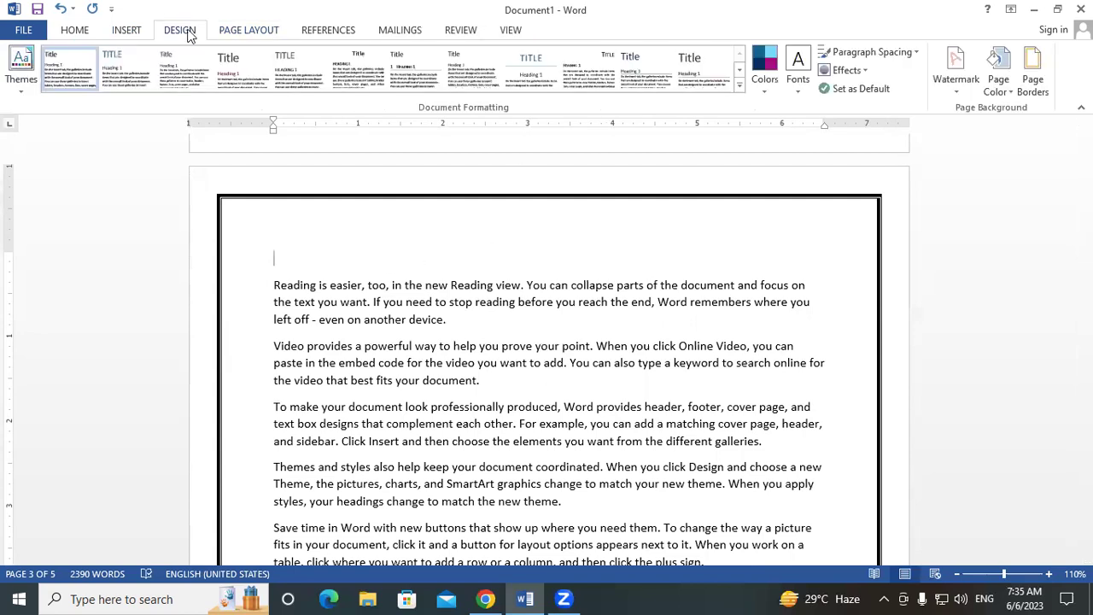
{"action": "left_click", "coordinate": [1031, 75]}
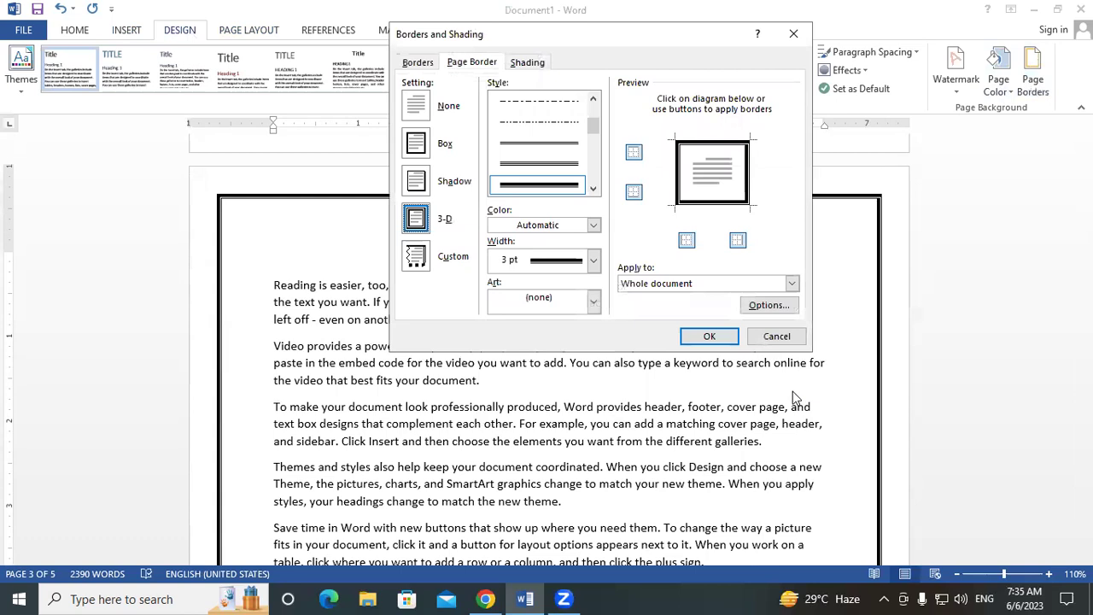
{"action": "left_click", "coordinate": [417, 105]}
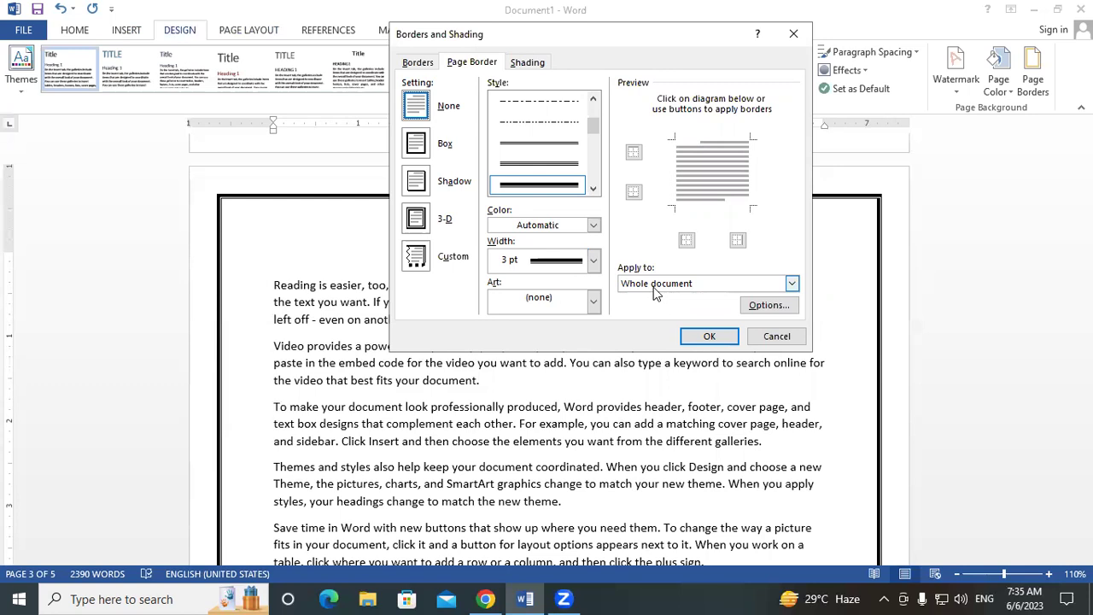
{"action": "left_click", "coordinate": [791, 284]}
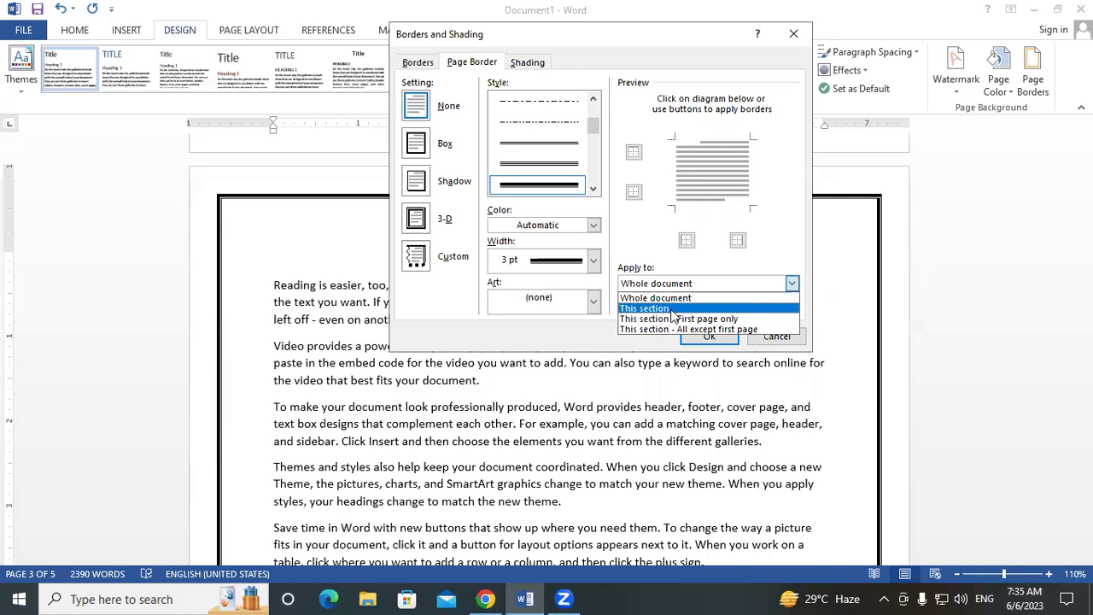
{"action": "left_click", "coordinate": [672, 310]}
{"action": "left_click", "coordinate": [708, 336]}
{"action": "mouse_move", "coordinate": [1086, 316]}
{"action": "left_mouse_down"}
{"action": "mouse_move", "coordinate": [1086, 301]}
{"action": "mouse_move", "coordinate": [1086, 509]}
{"action": "mouse_move", "coordinate": [1086, 256]}
{"action": "left_mouse_up"}
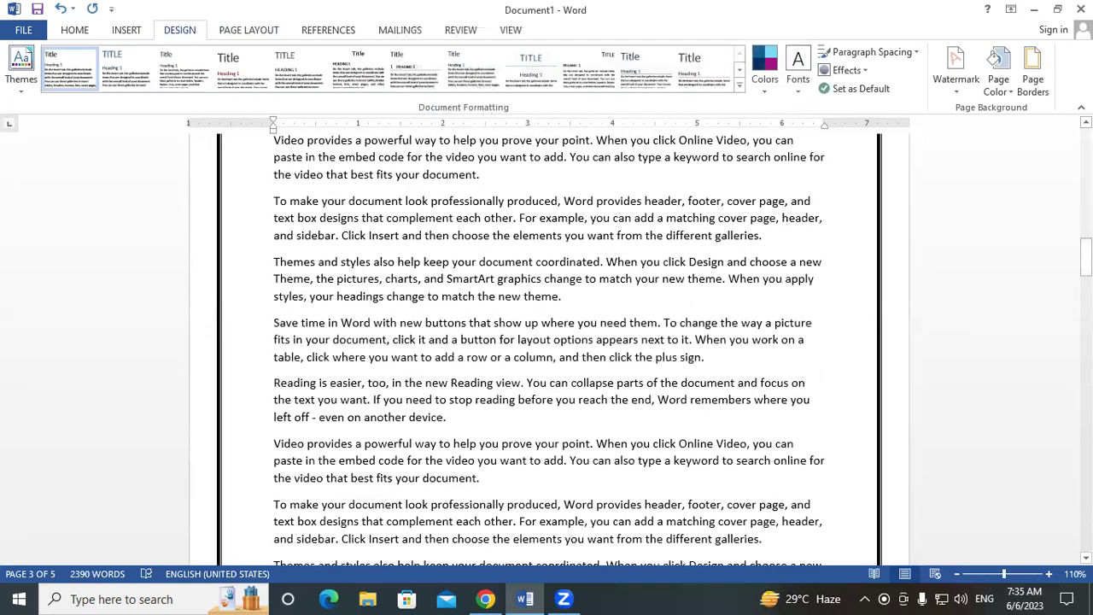
- Push the 'Reading is easier' paragraph onto a new page and remove that section's border
{"action": "key", "text": "ctrl+Return"}
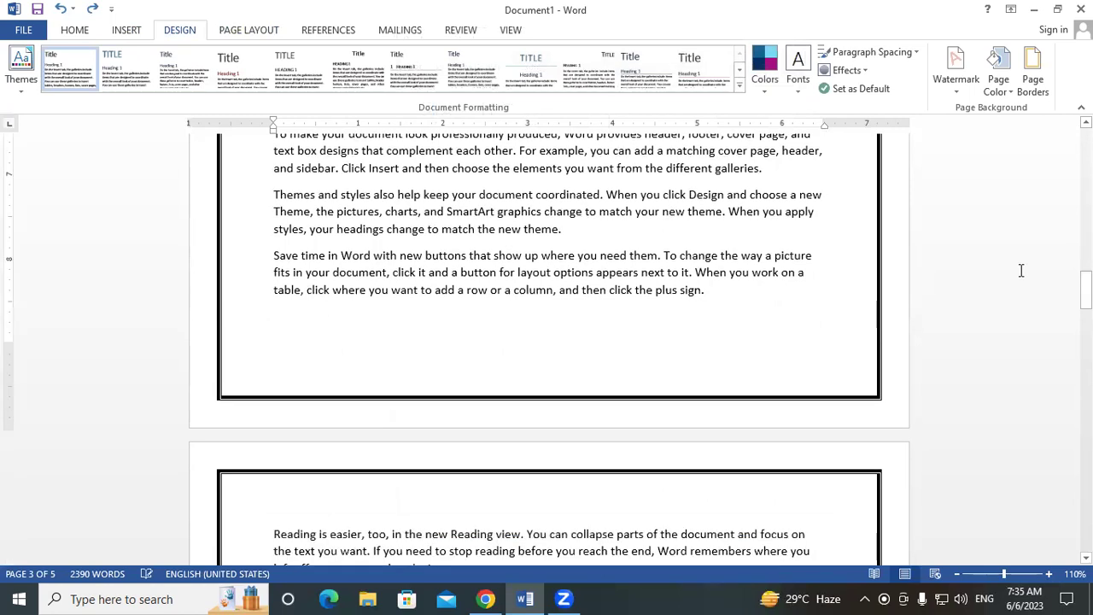
{"action": "left_click", "coordinate": [713, 282]}
{"action": "left_click", "coordinate": [275, 527]}
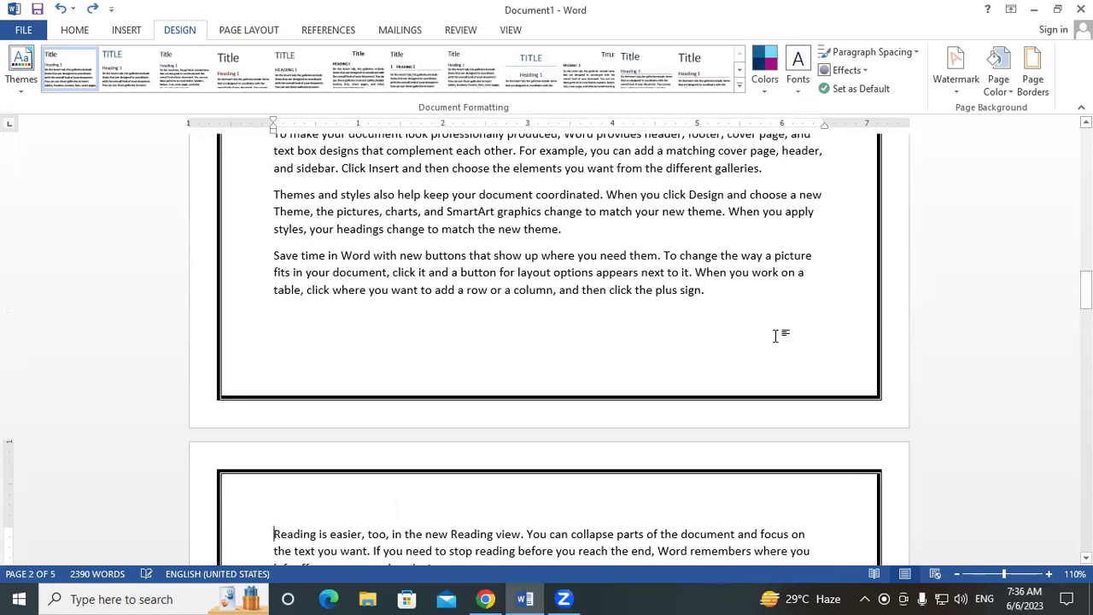
{"action": "left_click", "coordinate": [1039, 78]}
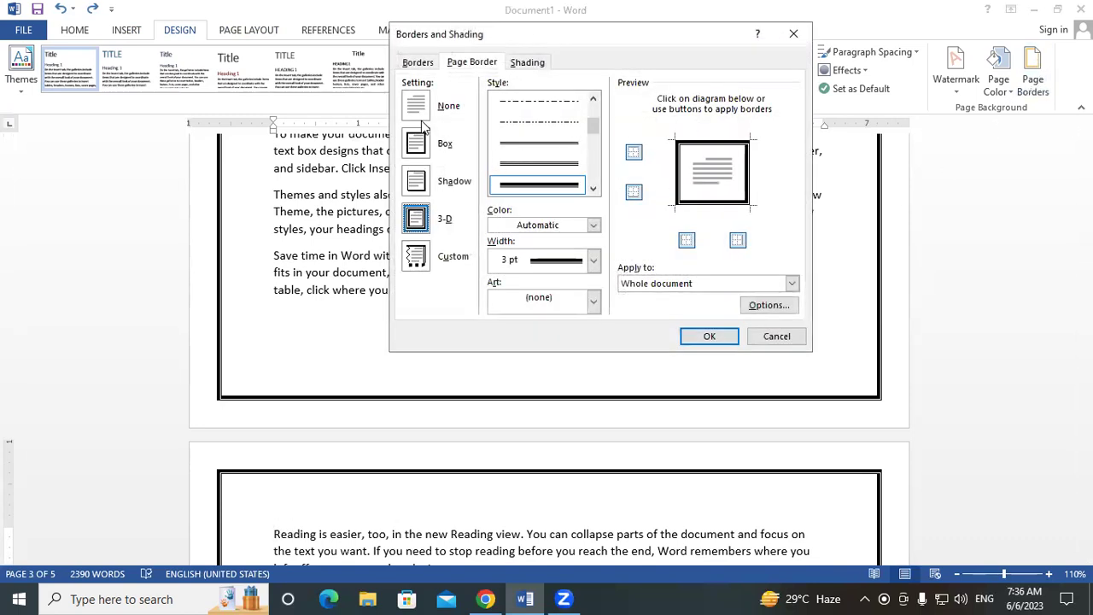
{"action": "left_click", "coordinate": [416, 109]}
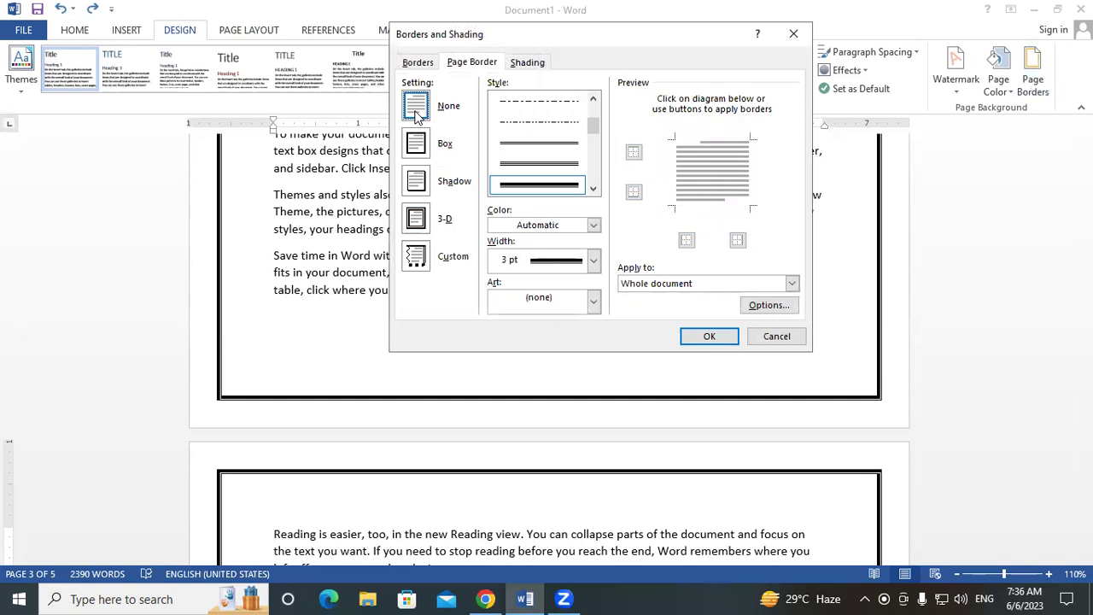
{"action": "left_click", "coordinate": [791, 283]}
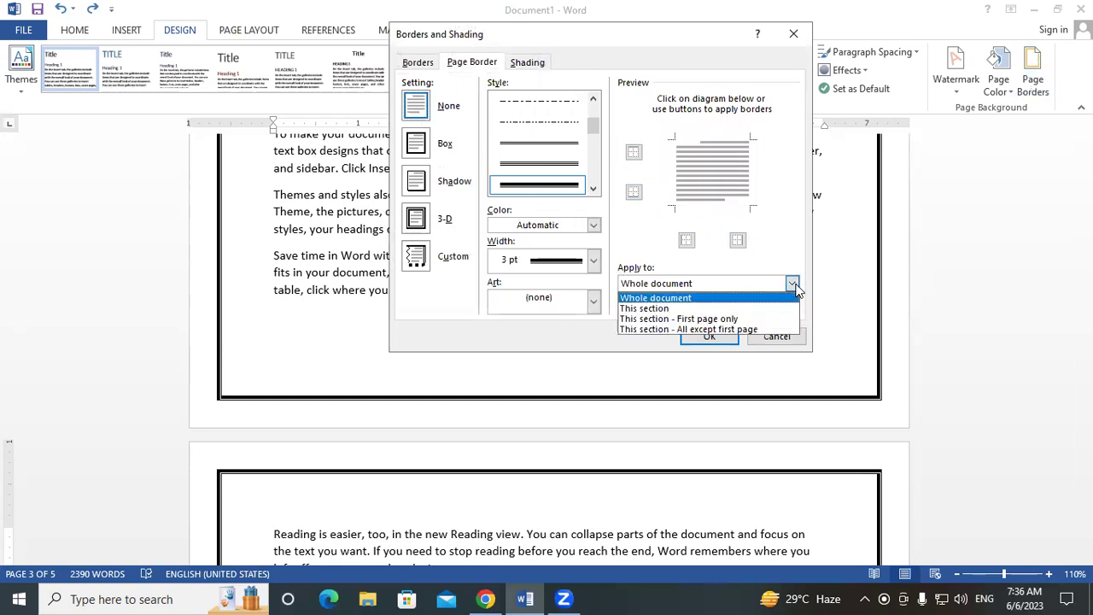
{"action": "left_click", "coordinate": [699, 309]}
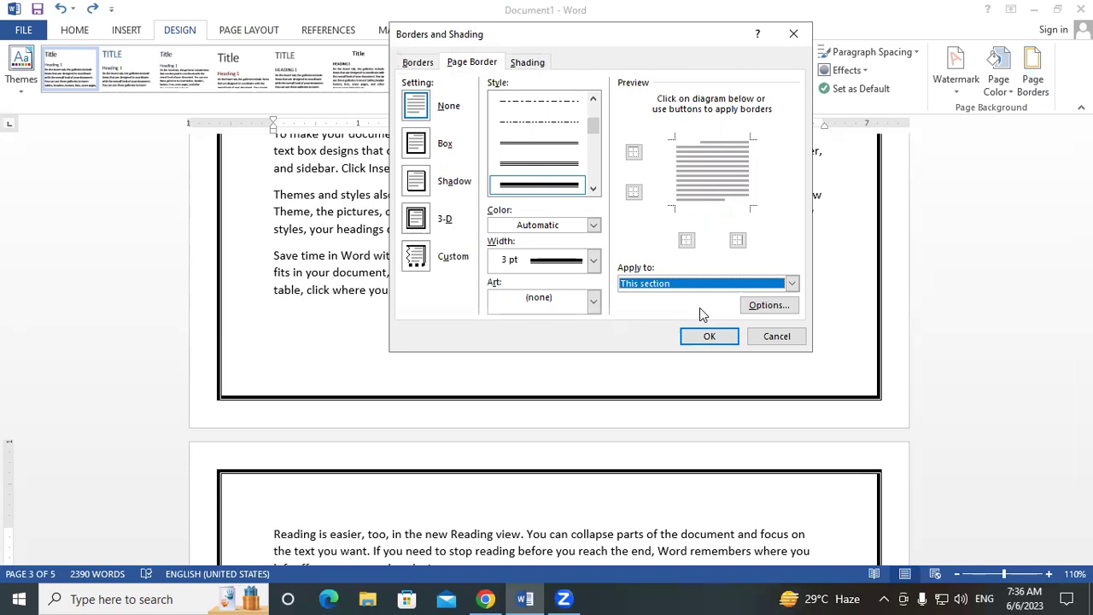
{"action": "left_click", "coordinate": [710, 336]}
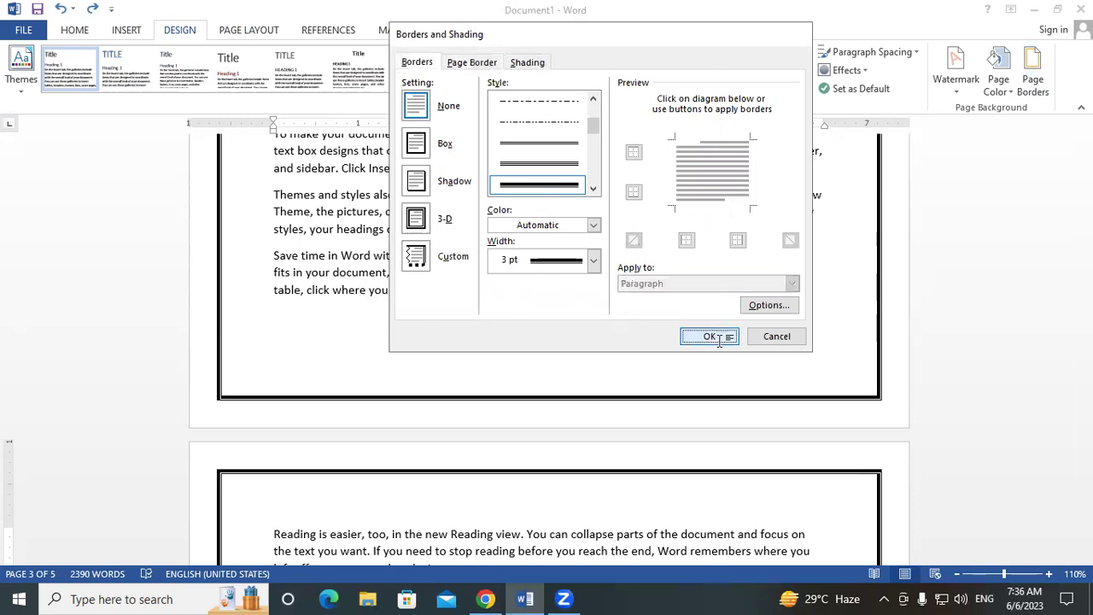
{"action": "mouse_move", "coordinate": [1085, 289]}
{"action": "left_mouse_down"}
{"action": "mouse_move", "coordinate": [1085, 142]}
{"action": "mouse_move", "coordinate": [1085, 228]}
{"action": "left_mouse_up"}
- Apply a thin ¾ pt 3-D page border across the whole document
{"action": "left_click", "coordinate": [1032, 72]}
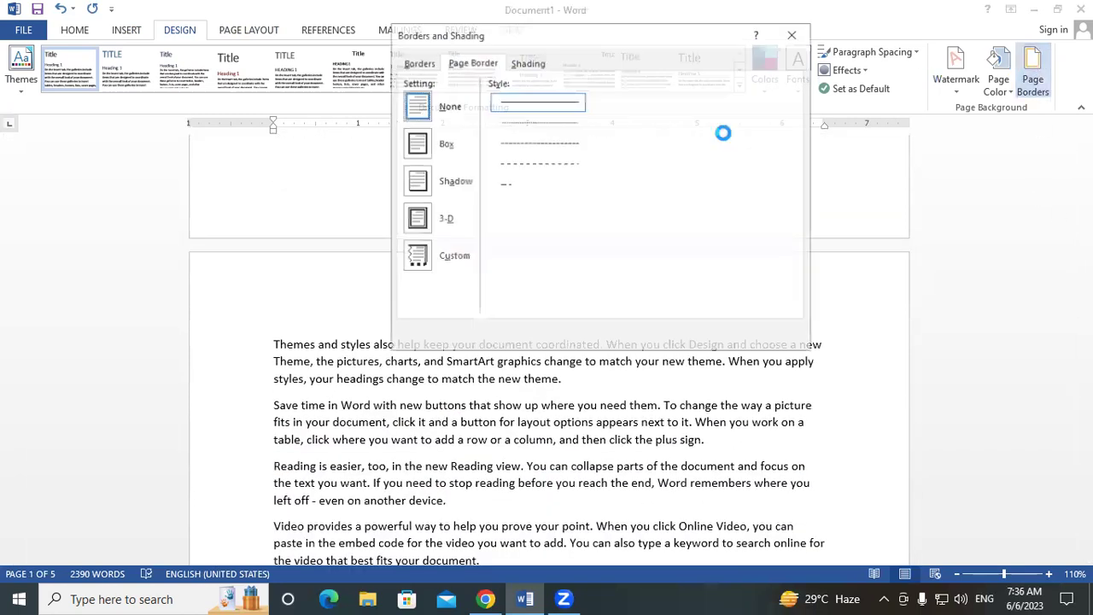
{"action": "left_click", "coordinate": [418, 143]}
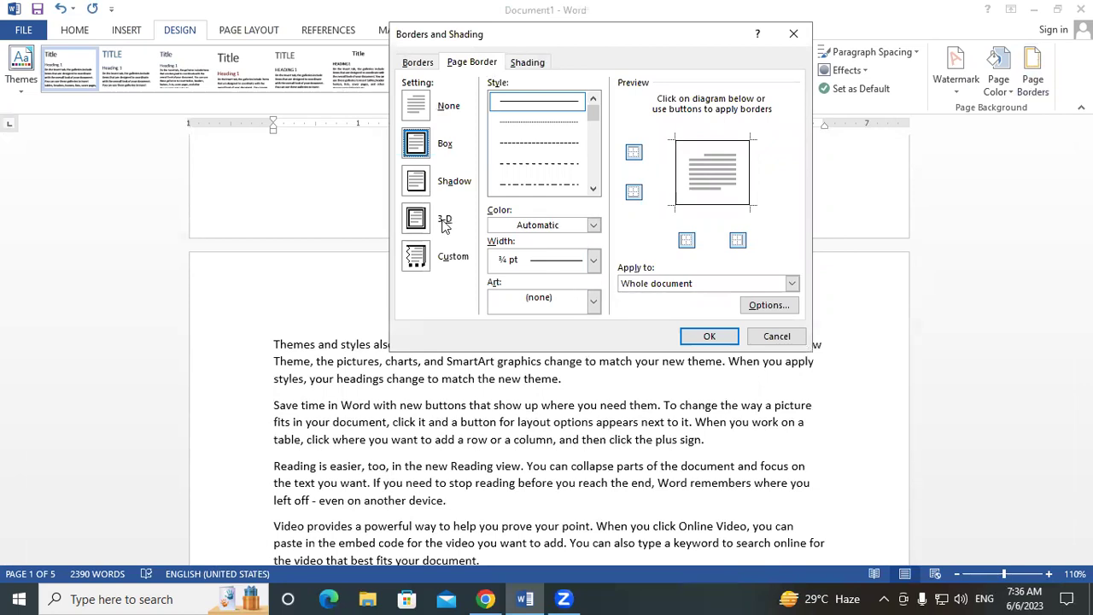
{"action": "left_click", "coordinate": [416, 181]}
{"action": "left_click", "coordinate": [416, 219]}
{"action": "left_click", "coordinate": [708, 336]}
{"action": "scroll", "coordinate": [689, 346], "scroll_direction": "down", "scroll_amount": 3}
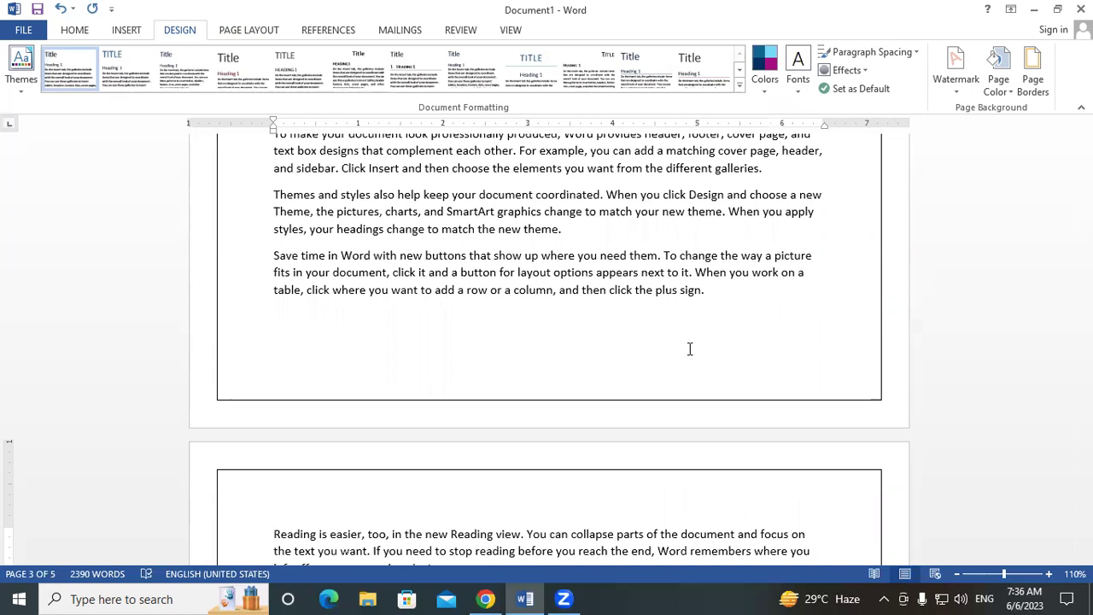
- Add another Next Page section break at the end of the 'plus sign.' paragraph
{"action": "mouse_move", "coordinate": [1085, 290]}
{"action": "left_mouse_down"}
{"action": "mouse_move", "coordinate": [1085, 158]}
{"action": "mouse_move", "coordinate": [1085, 278]}
{"action": "left_mouse_up"}
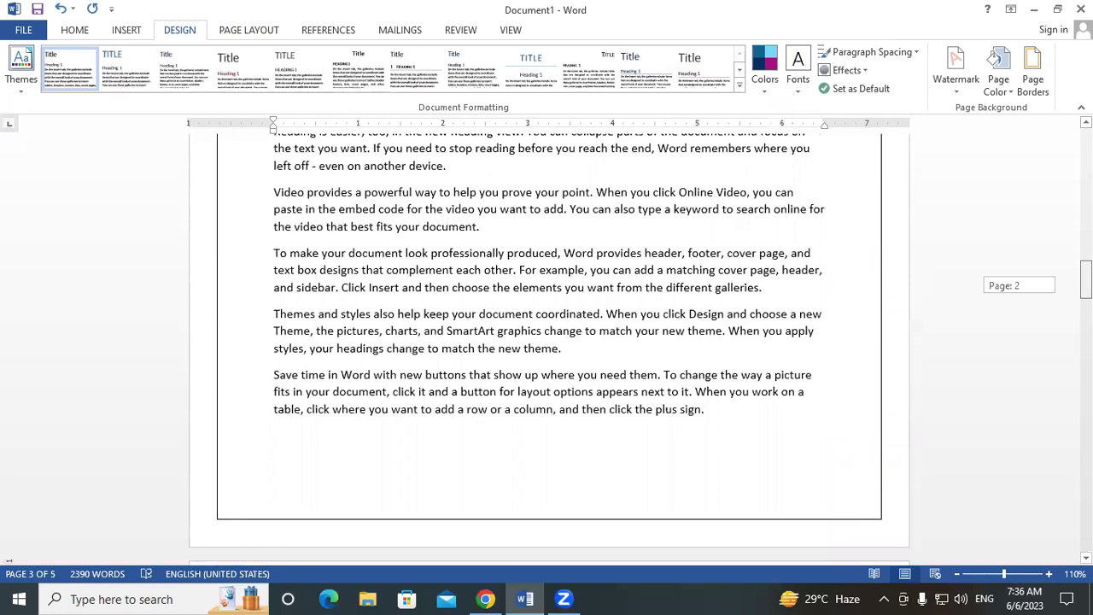
{"action": "left_click_drag", "start_coordinate": [1085, 278], "coordinate": [1085, 283]}
{"action": "left_click", "coordinate": [763, 363]}
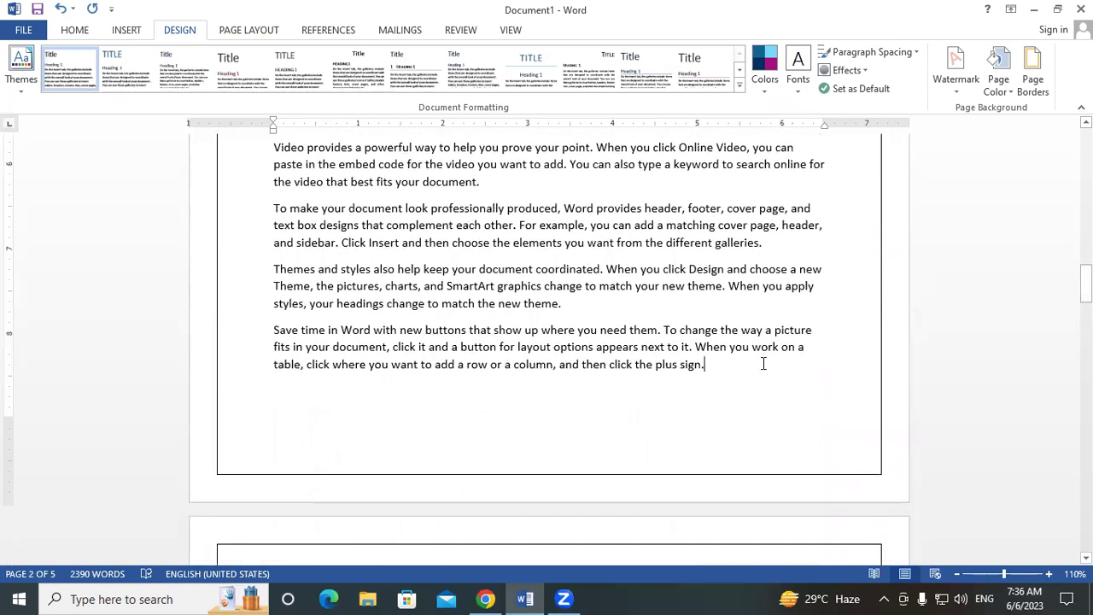
{"action": "left_click", "coordinate": [248, 32]}
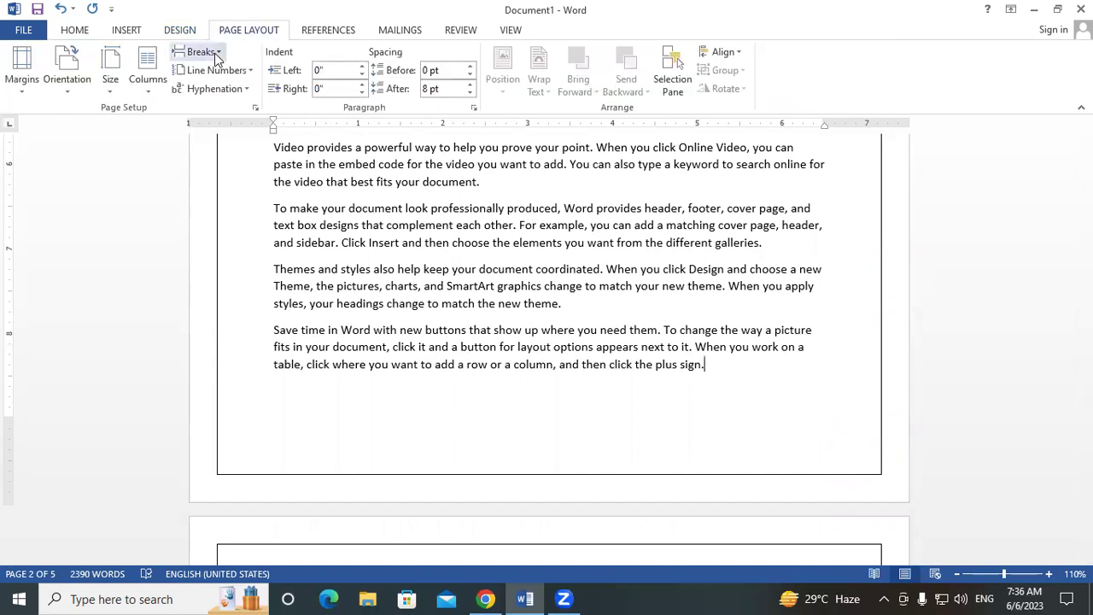
{"action": "left_click", "coordinate": [214, 53]}
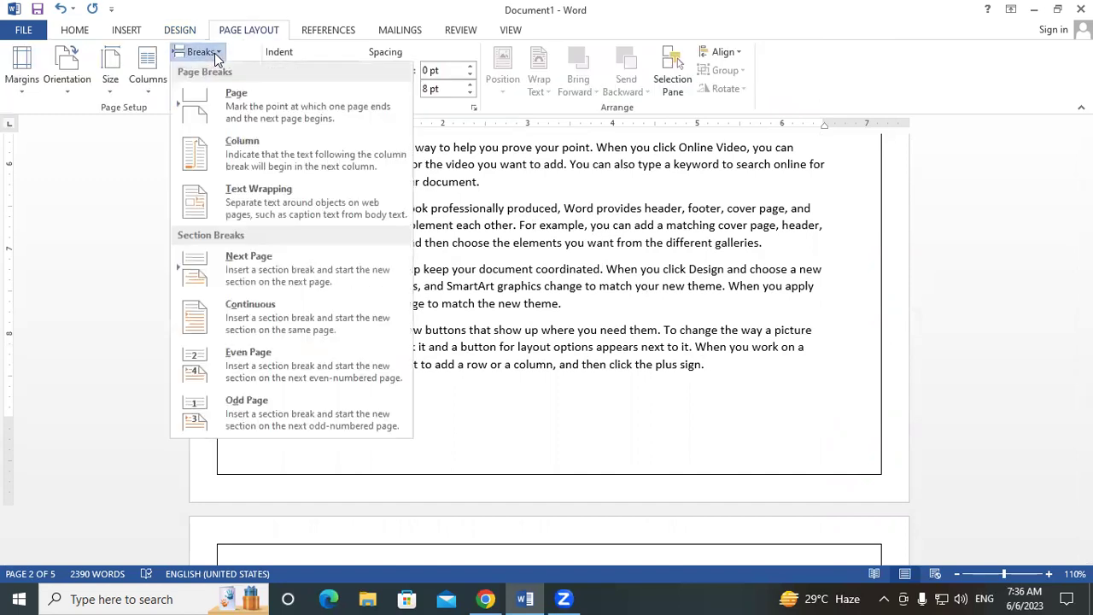
{"action": "left_click", "coordinate": [231, 265]}
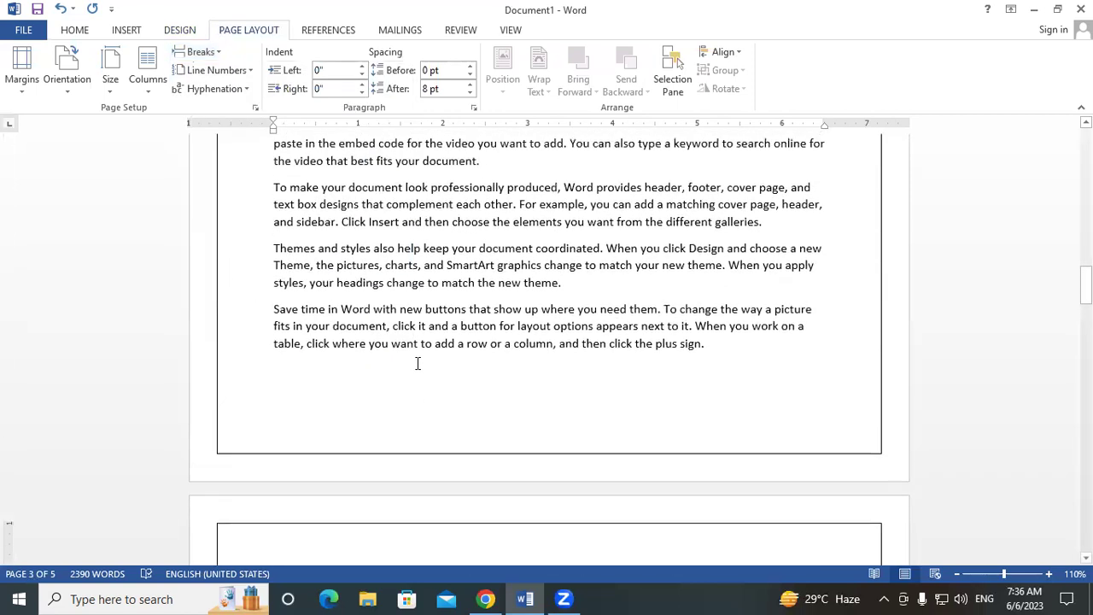
{"action": "left_click_drag", "start_coordinate": [1085, 287], "coordinate": [1085, 299]}
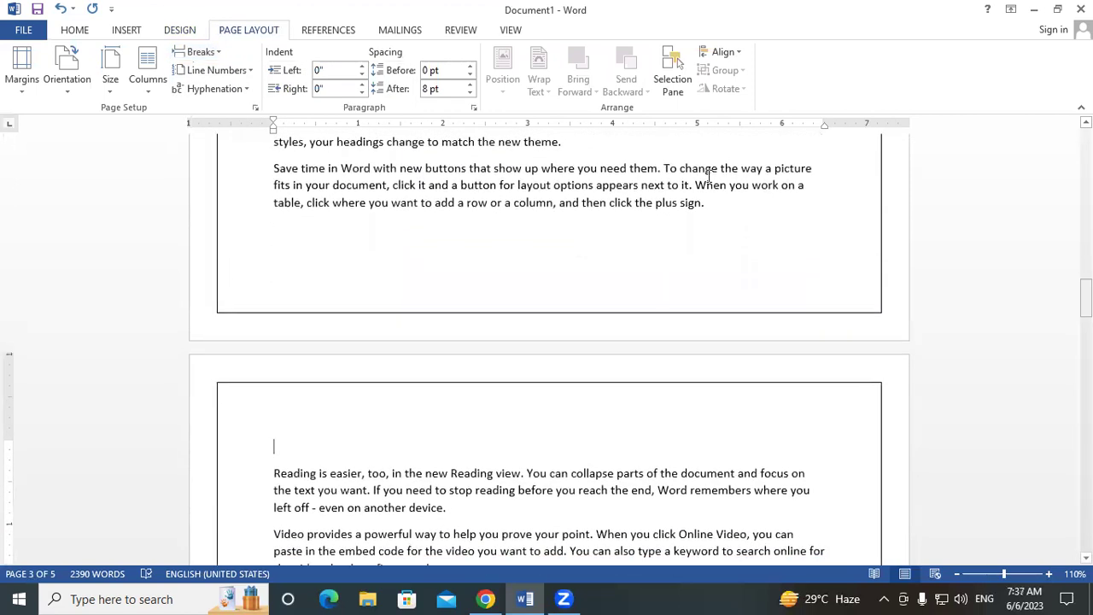
- Set the page border to None with Apply to: This section, so only the Reading section loses it
{"action": "left_click", "coordinate": [190, 32]}
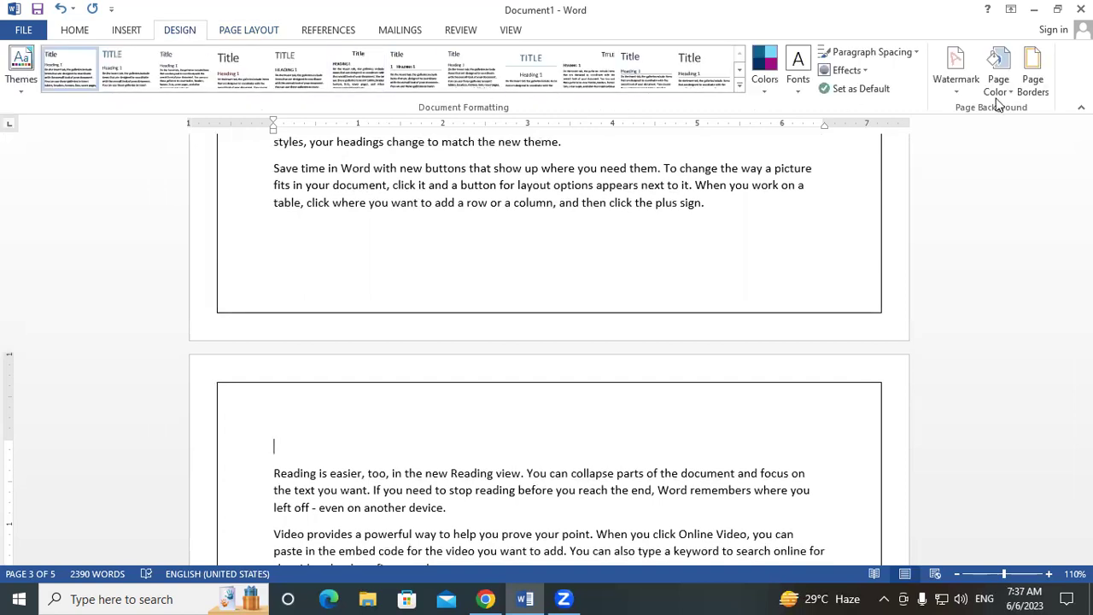
{"action": "left_click", "coordinate": [1033, 77]}
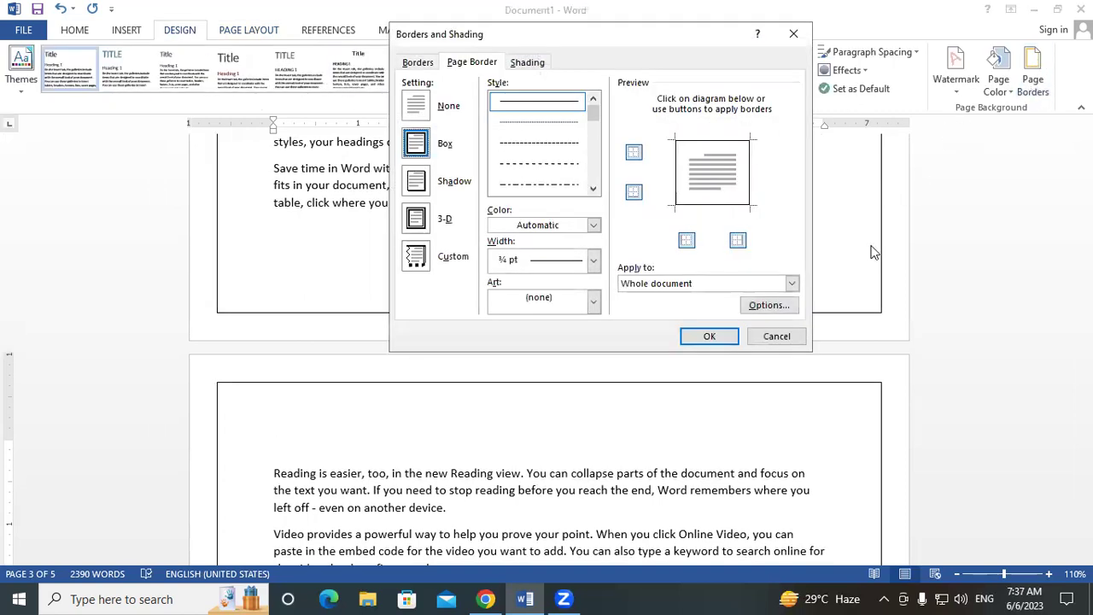
{"action": "left_click", "coordinate": [792, 285]}
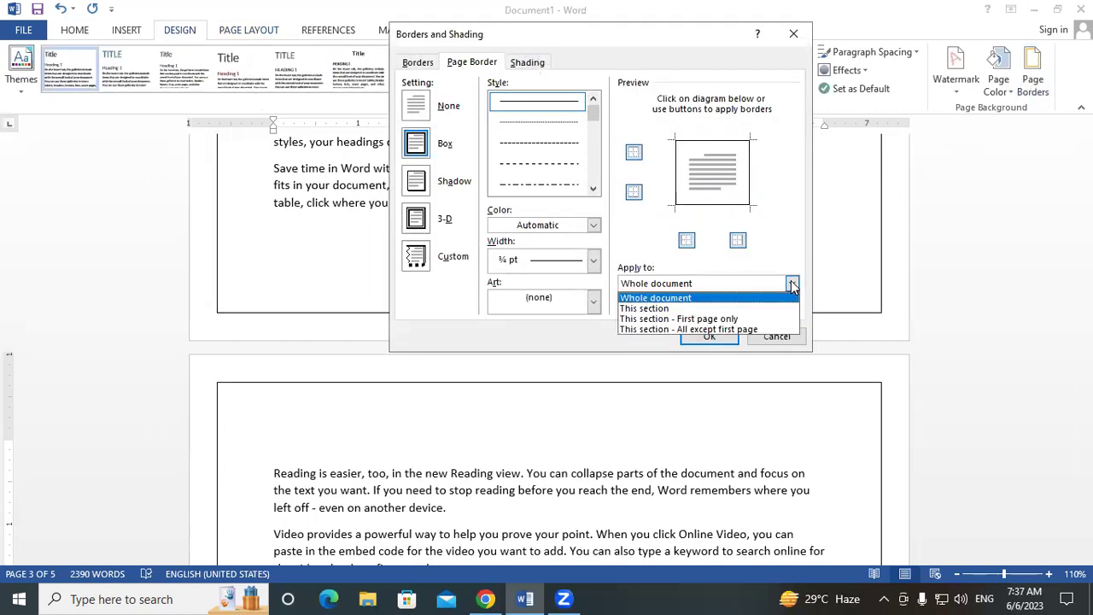
{"action": "left_click", "coordinate": [657, 309]}
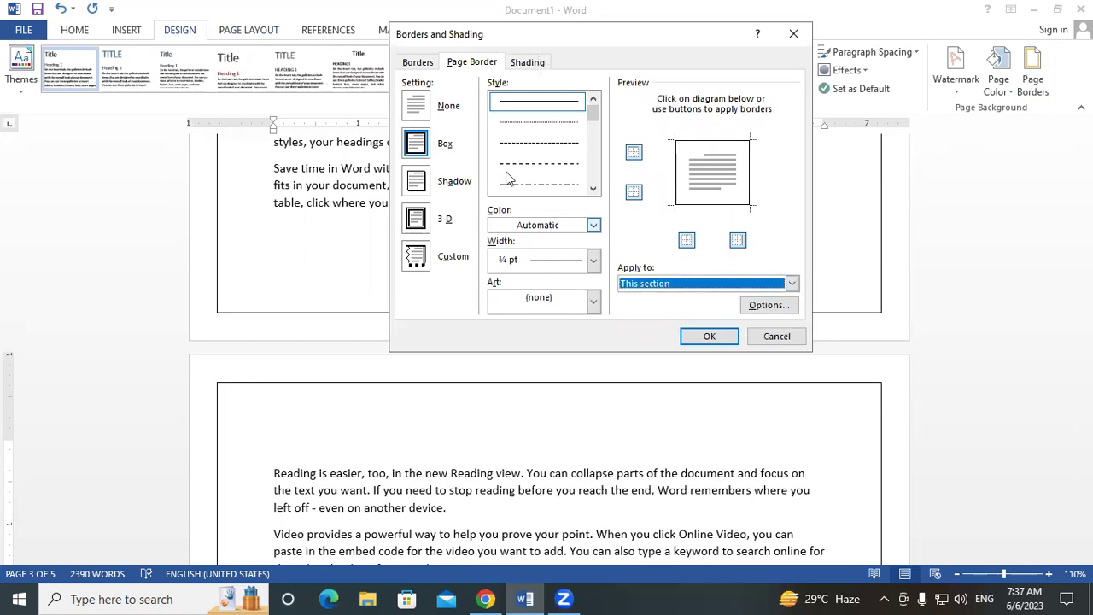
{"action": "left_click", "coordinate": [419, 107]}
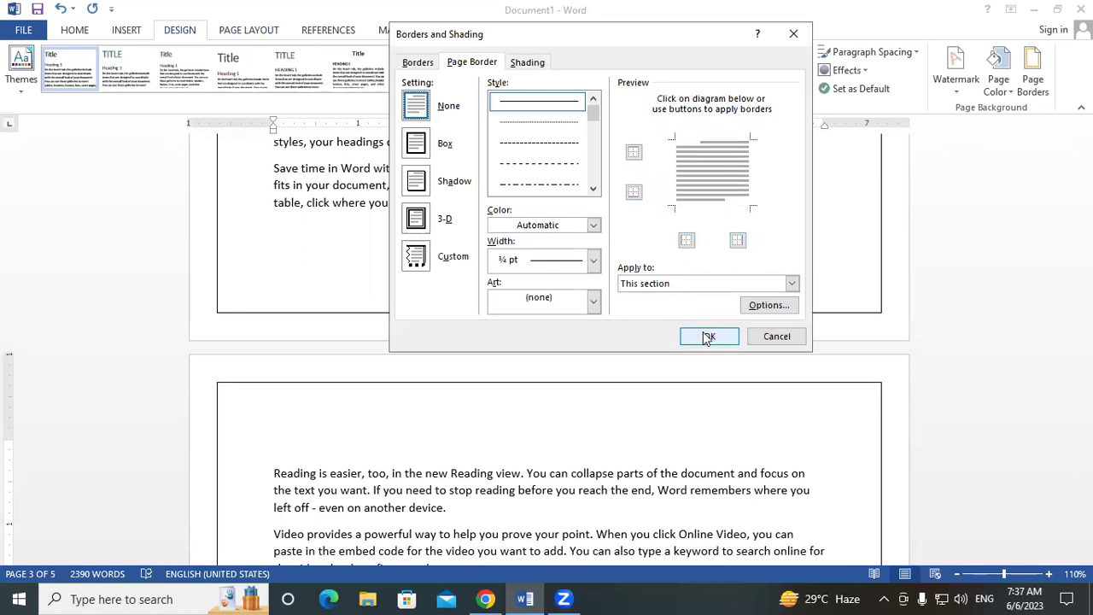
{"action": "left_click", "coordinate": [702, 335]}
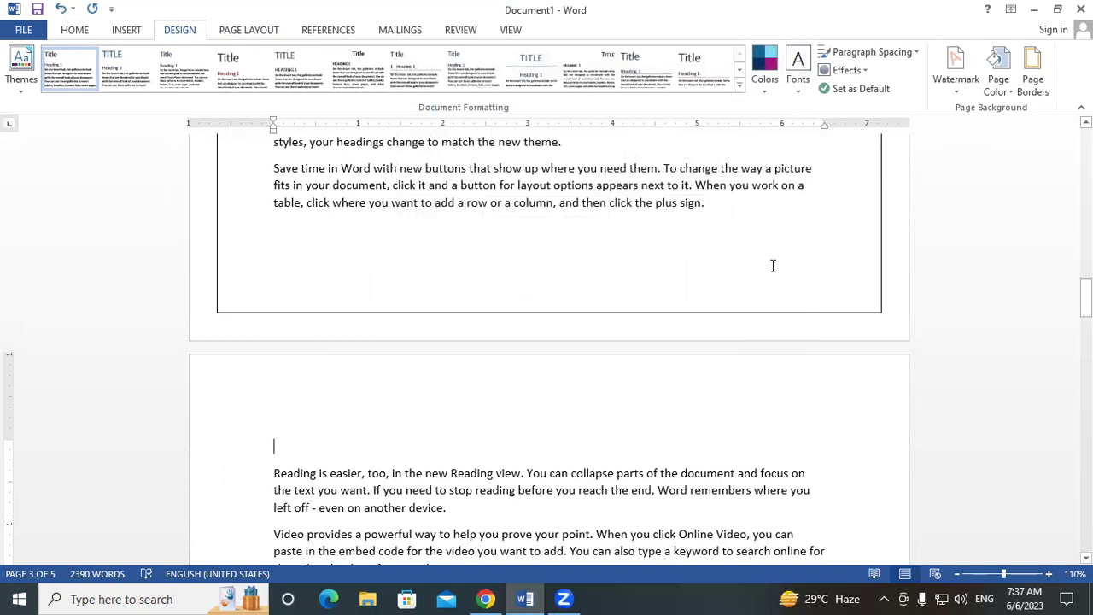
{"action": "left_click_drag", "start_coordinate": [1085, 299], "coordinate": [1085, 164]}
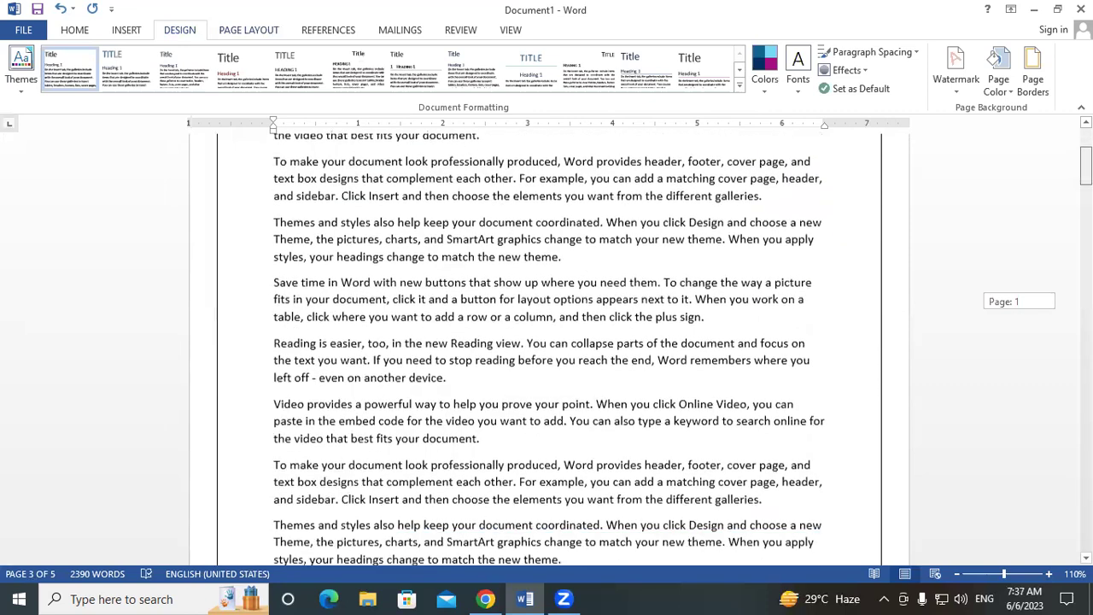
{"action": "left_click_drag", "start_coordinate": [1085, 164], "coordinate": [1085, 215]}
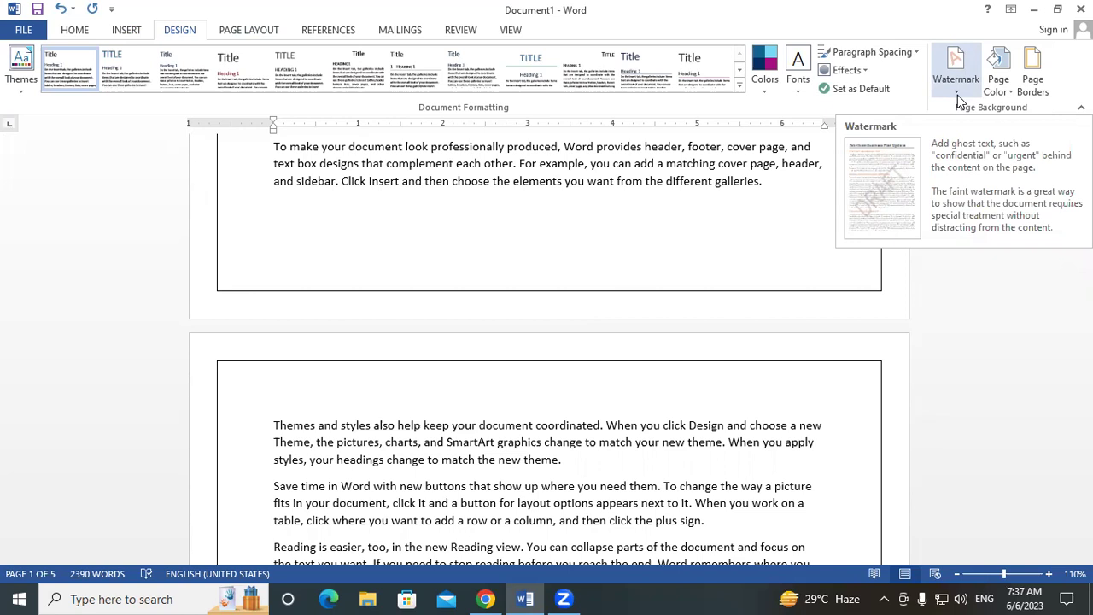
{"action": "left_click", "coordinate": [994, 95]}
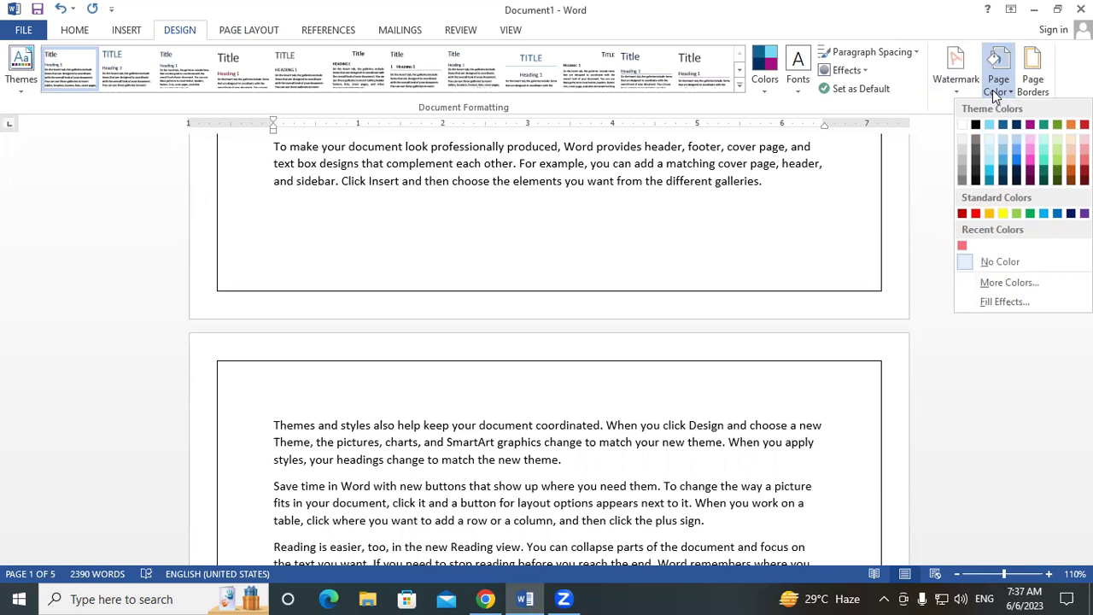
{"action": "left_click", "coordinate": [1030, 86]}
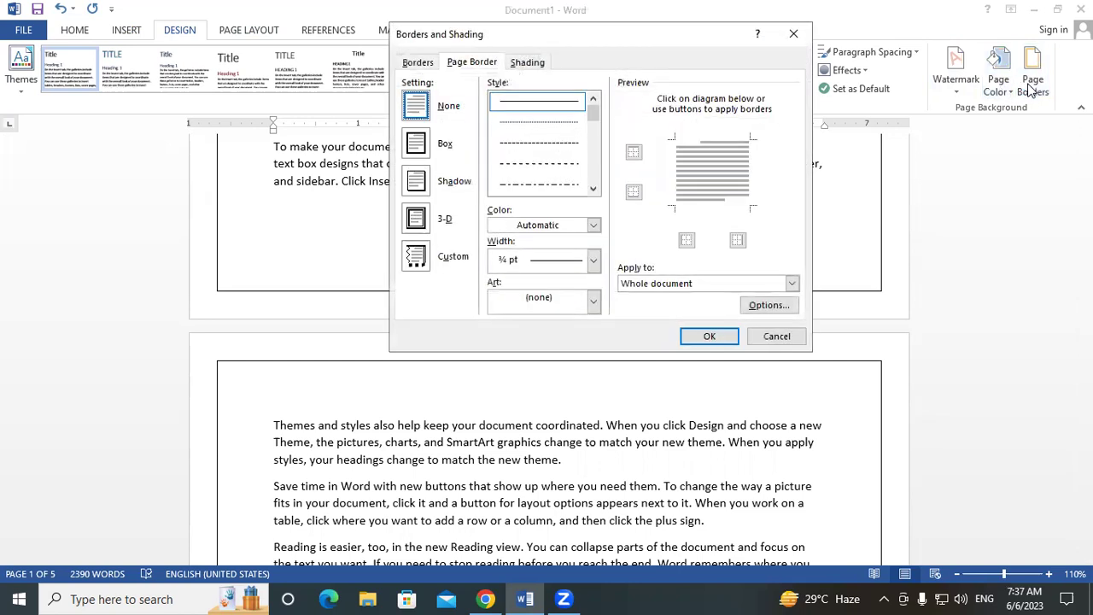
{"action": "left_click", "coordinate": [417, 145]}
{"action": "left_click_drag", "start_coordinate": [593, 112], "coordinate": [598, 194]}
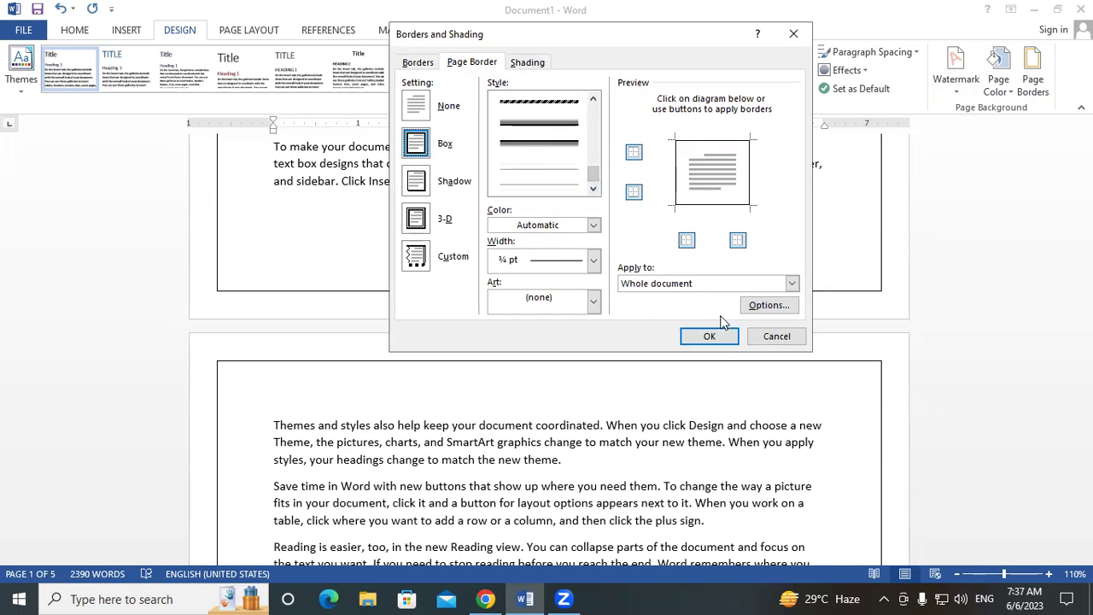
{"action": "left_click", "coordinate": [793, 34]}
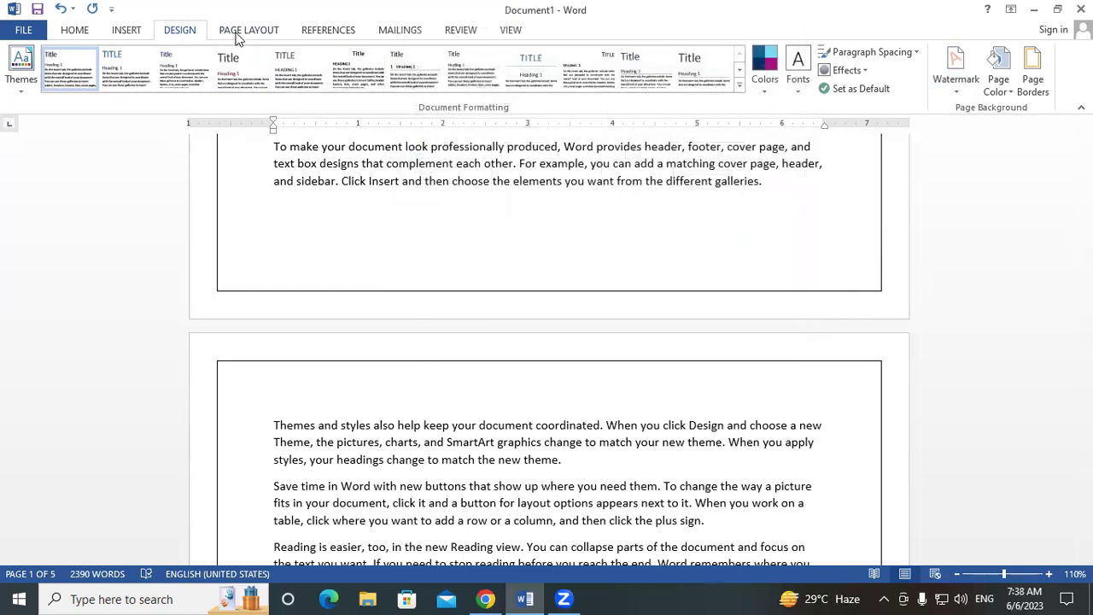
- Select all text in Document1 with Ctrl+A and delete it, leaving one empty page
{"action": "left_click", "coordinate": [238, 39]}
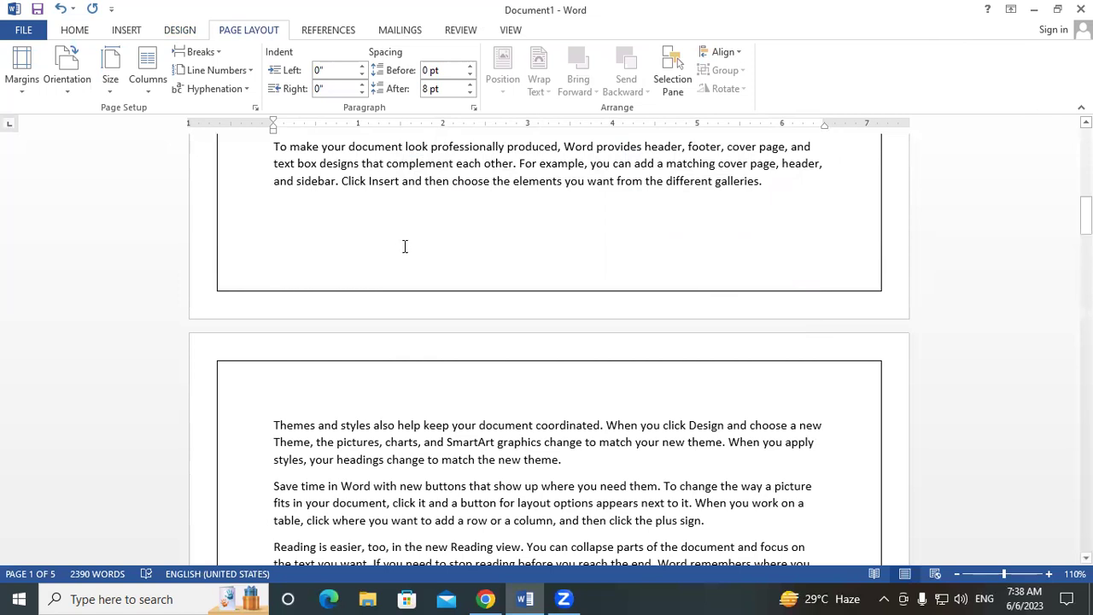
{"action": "key", "text": "ctrl+a"}
{"action": "key", "text": "Delete"}
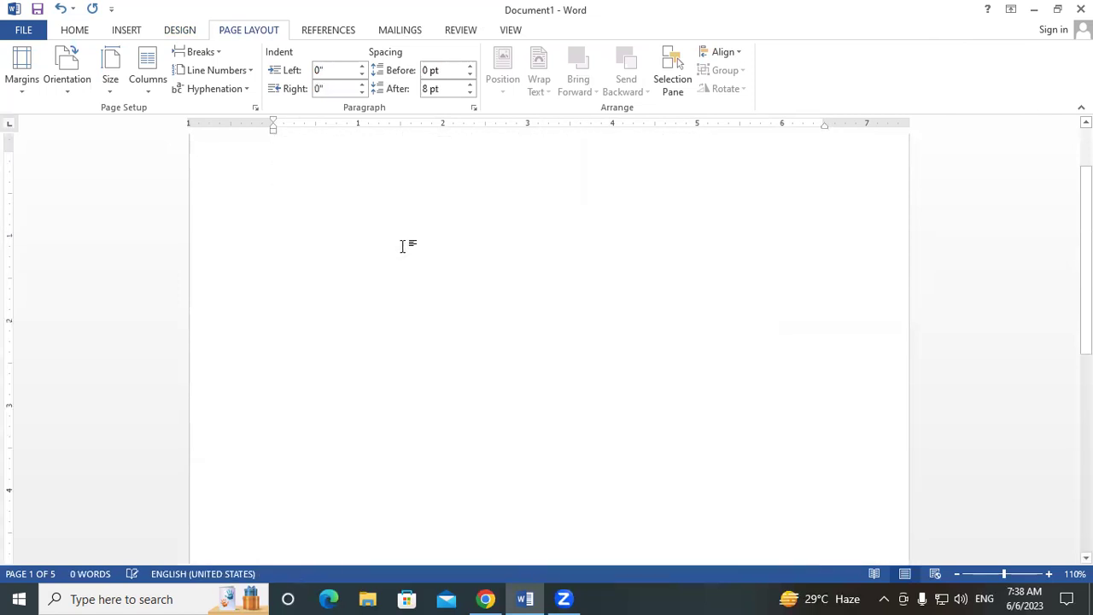
{"action": "scroll", "coordinate": [986, 186], "scroll_direction": "up", "scroll_amount": 2}
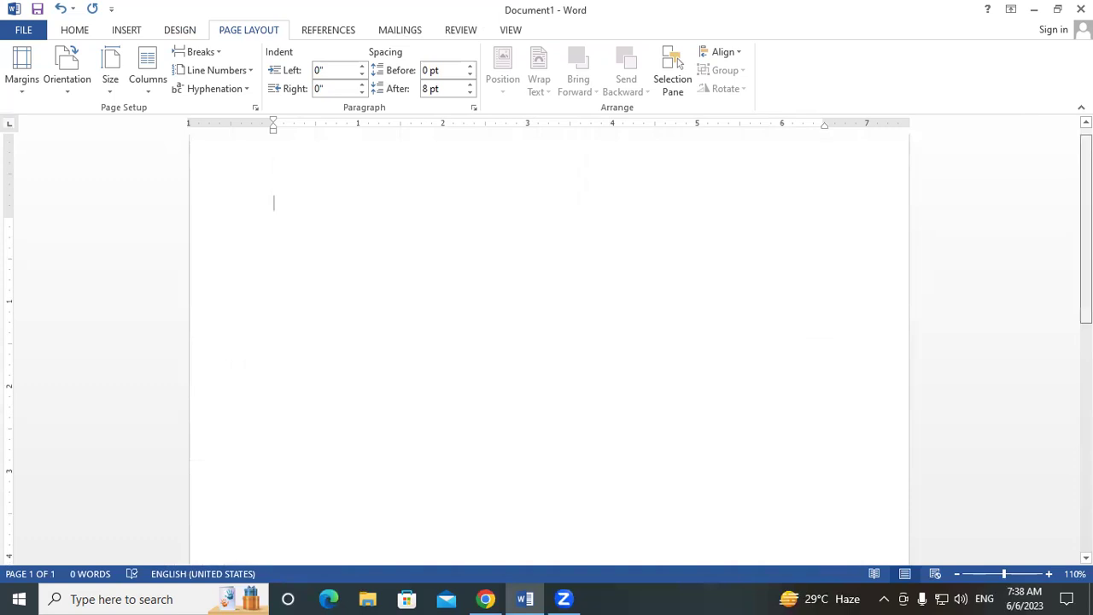
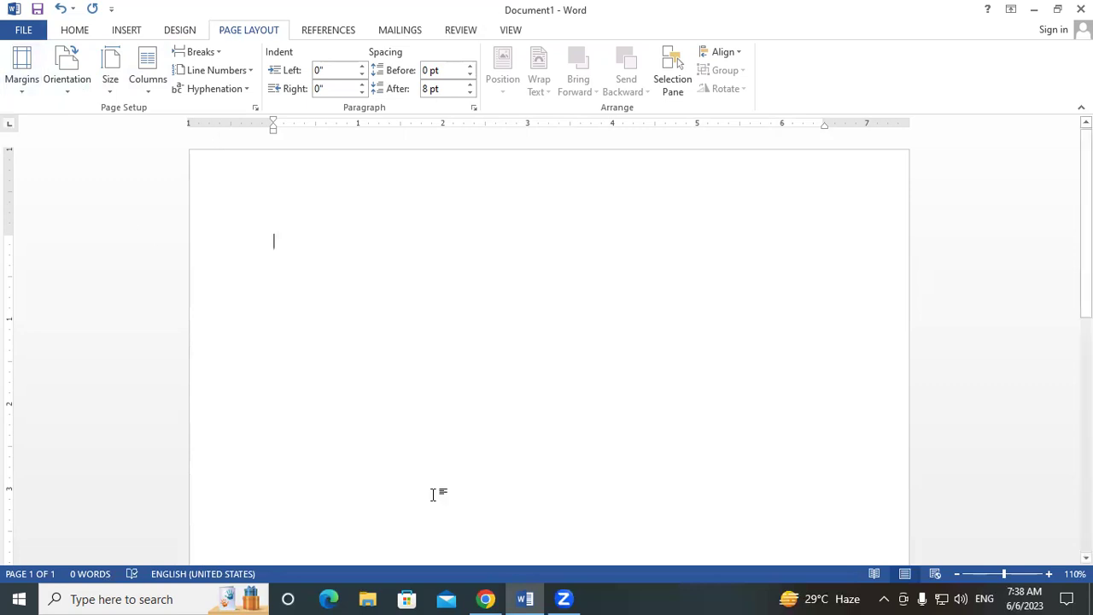
- Sketch two illustrative boxes on the page with the screen pen, then erase them
{"action": "key", "text": "ctrl+2"}
{"action": "mouse_move", "coordinate": [359, 248]}
{"action": "left_mouse_down"}
{"action": "mouse_move", "coordinate": [372, 373]}
{"action": "mouse_move", "coordinate": [480, 248]}
{"action": "mouse_move", "coordinate": [373, 373]}
{"action": "left_mouse_up"}
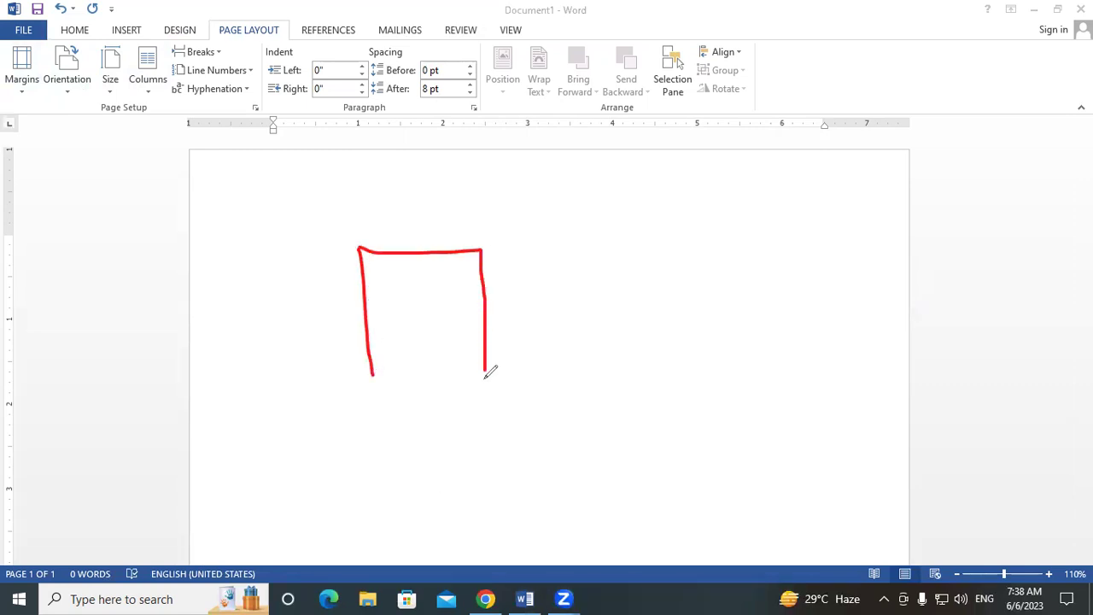
{"action": "left_click_drag", "start_coordinate": [565, 237], "coordinate": [580, 345]}
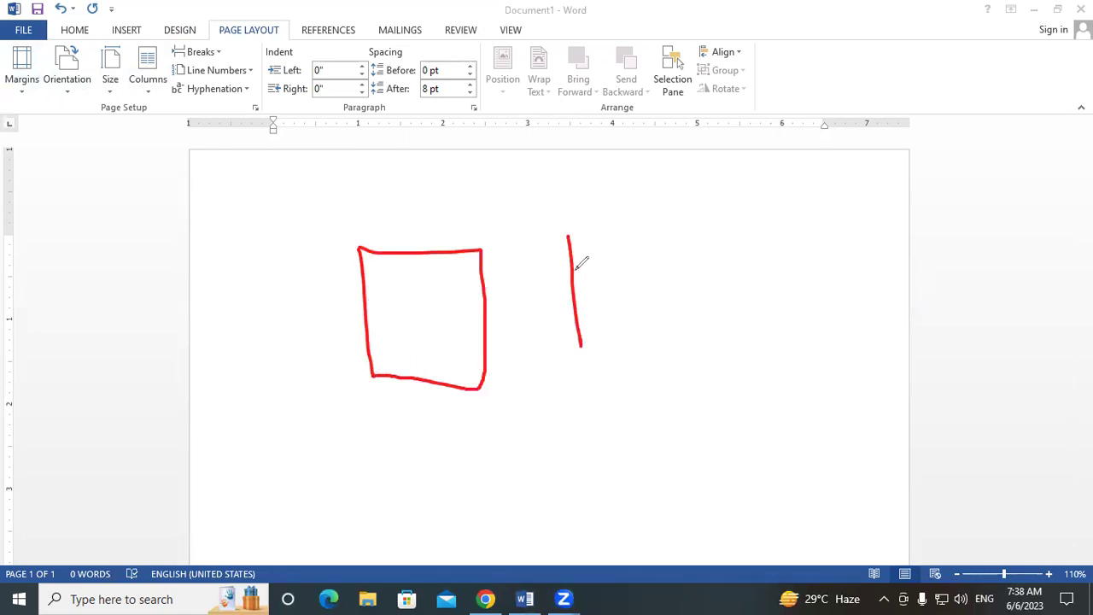
{"action": "mouse_move", "coordinate": [564, 236]}
{"action": "left_mouse_down"}
{"action": "mouse_move", "coordinate": [646, 293]}
{"action": "mouse_move", "coordinate": [554, 344]}
{"action": "left_mouse_up"}
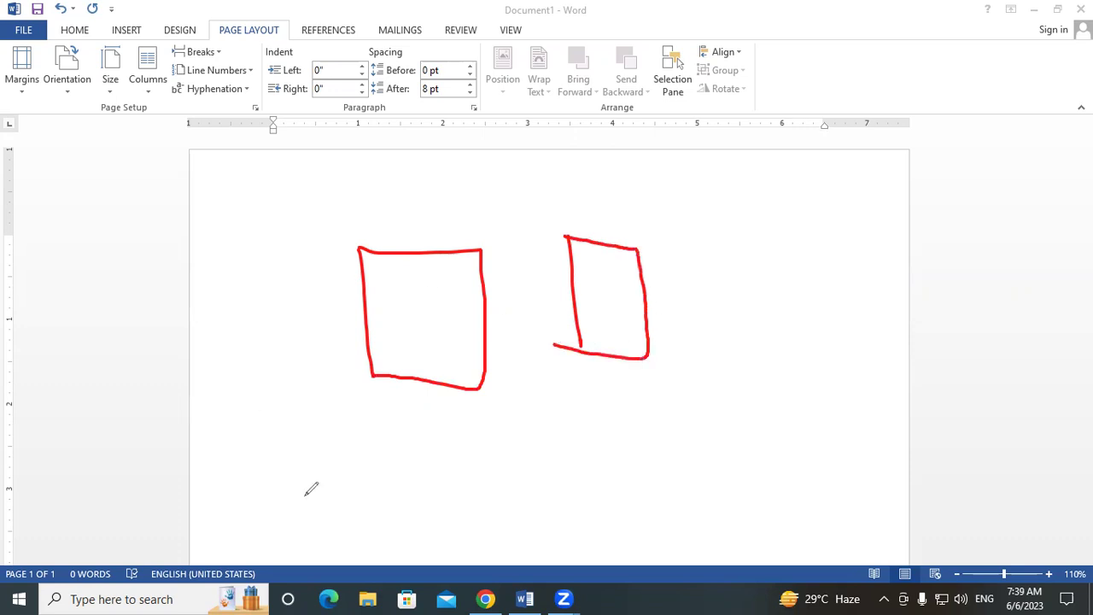
{"action": "left_click", "coordinate": [390, 328]}
{"action": "left_click", "coordinate": [649, 261]}
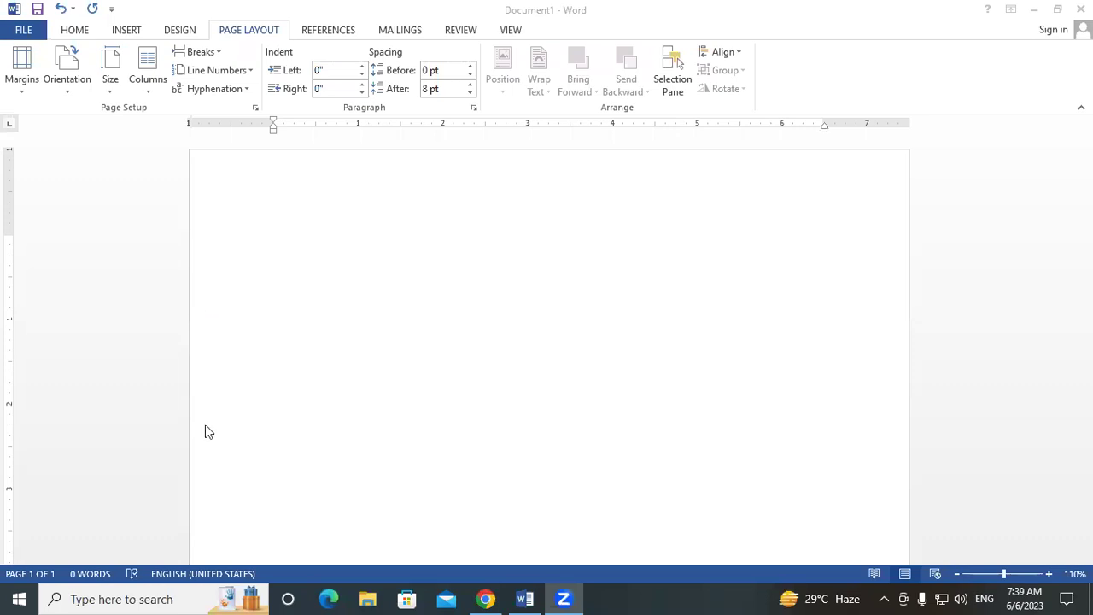
- Type test text on the page, enter and leave the header, then delete the test text
{"action": "left_click", "coordinate": [237, 195]}
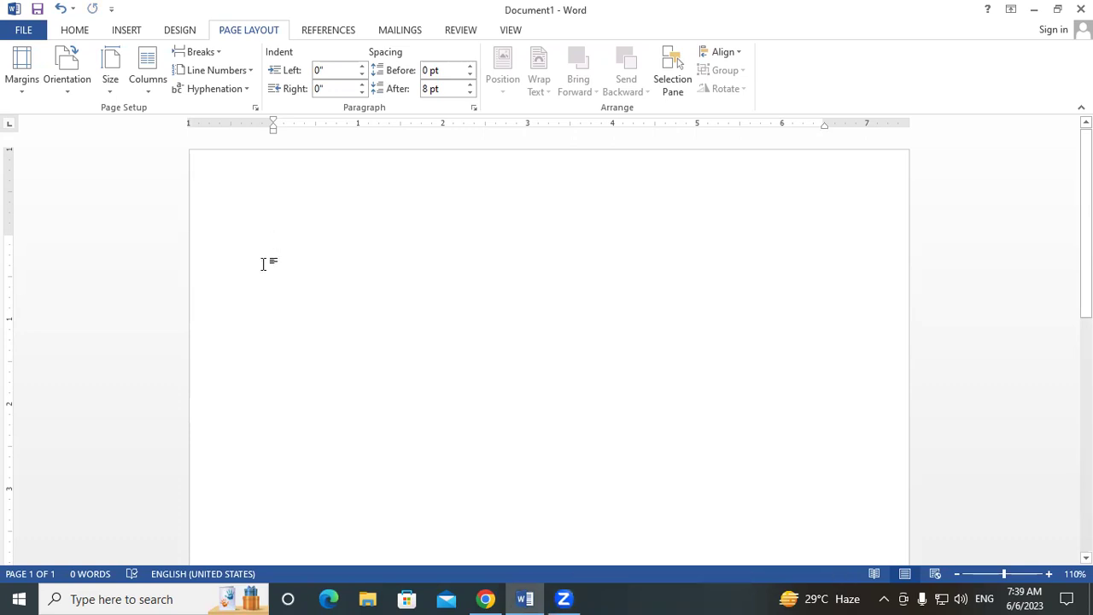
{"action": "type", "text": "K fykh fyk"}
{"action": "double_click", "coordinate": [195, 161]}
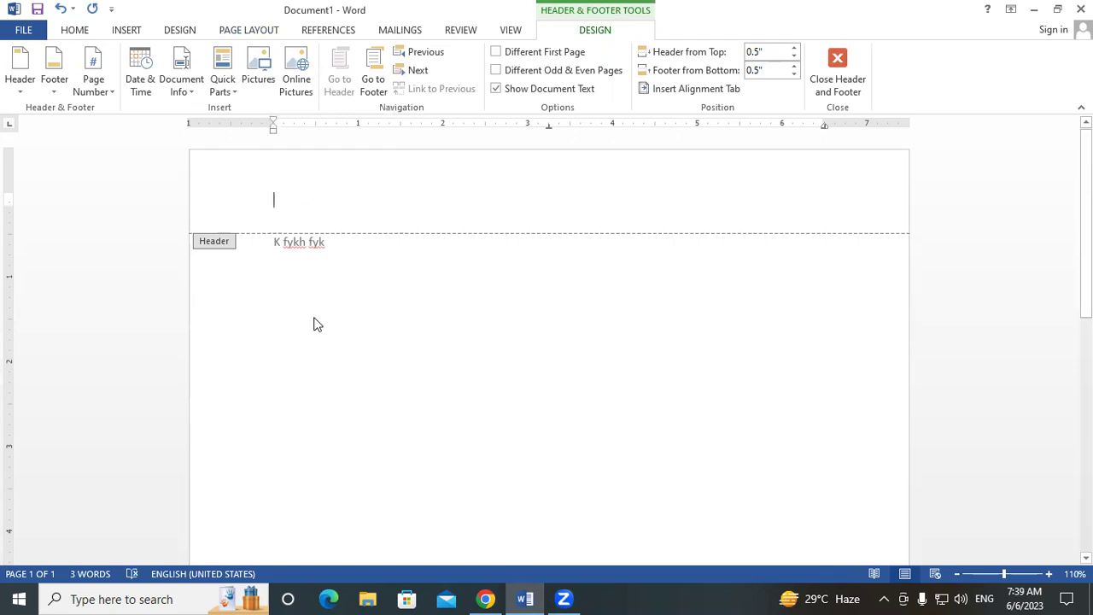
{"action": "double_click", "coordinate": [276, 243]}
{"action": "left_click", "coordinate": [281, 243]}
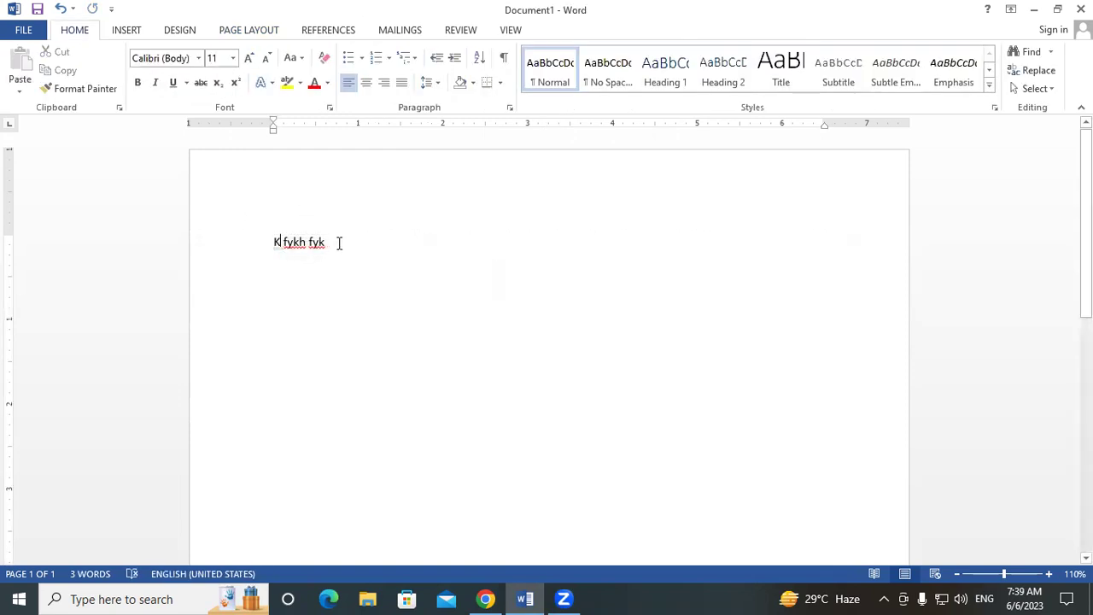
{"action": "left_click_drag", "start_coordinate": [339, 243], "coordinate": [259, 244]}
{"action": "key", "text": "Delete"}
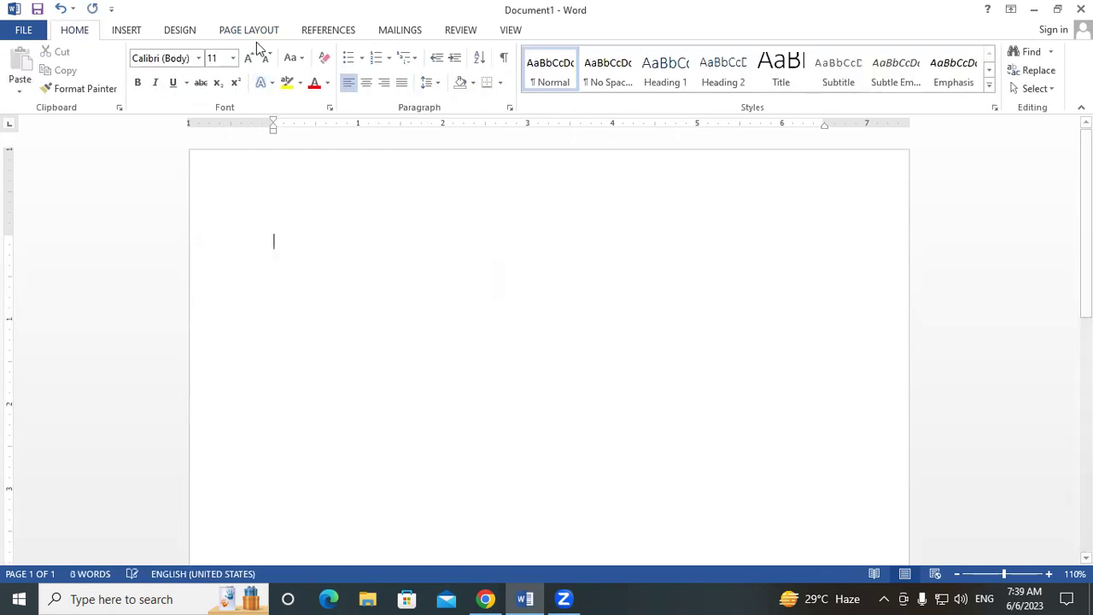
- On Page Layout, mark the left margin, top margin and text start, then erase the marks
{"action": "left_click", "coordinate": [255, 32]}
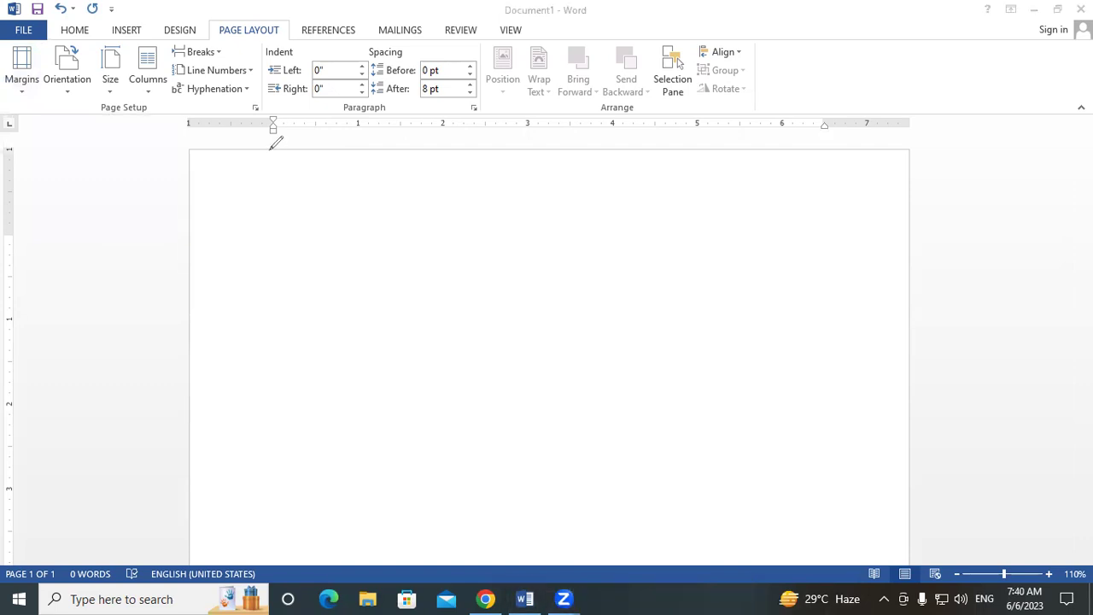
{"action": "left_click_drag", "start_coordinate": [271, 150], "coordinate": [264, 439]}
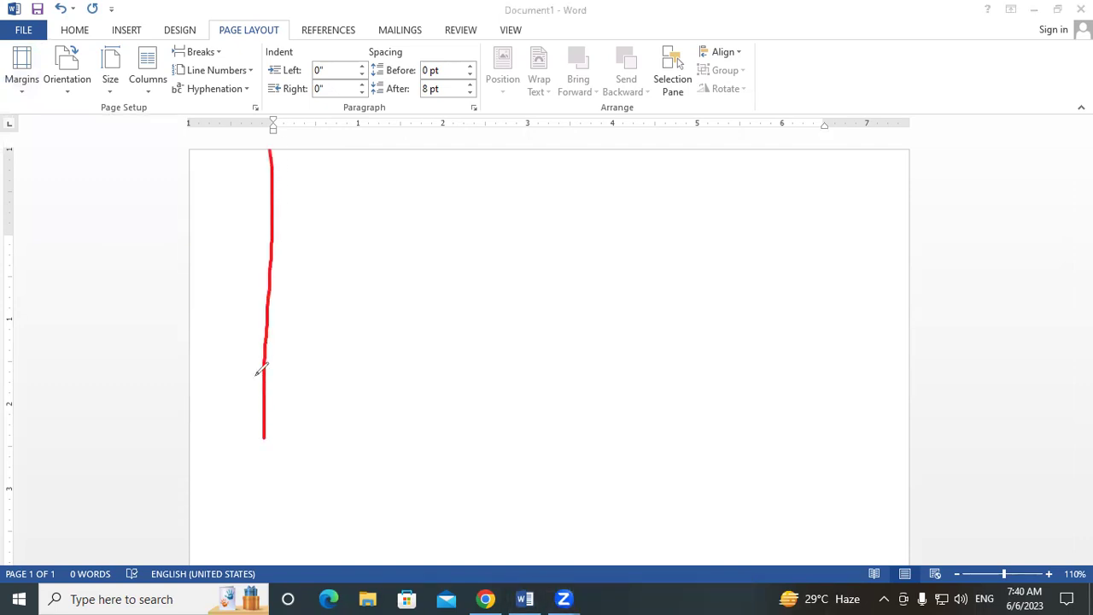
{"action": "left_click_drag", "start_coordinate": [186, 208], "coordinate": [516, 205]}
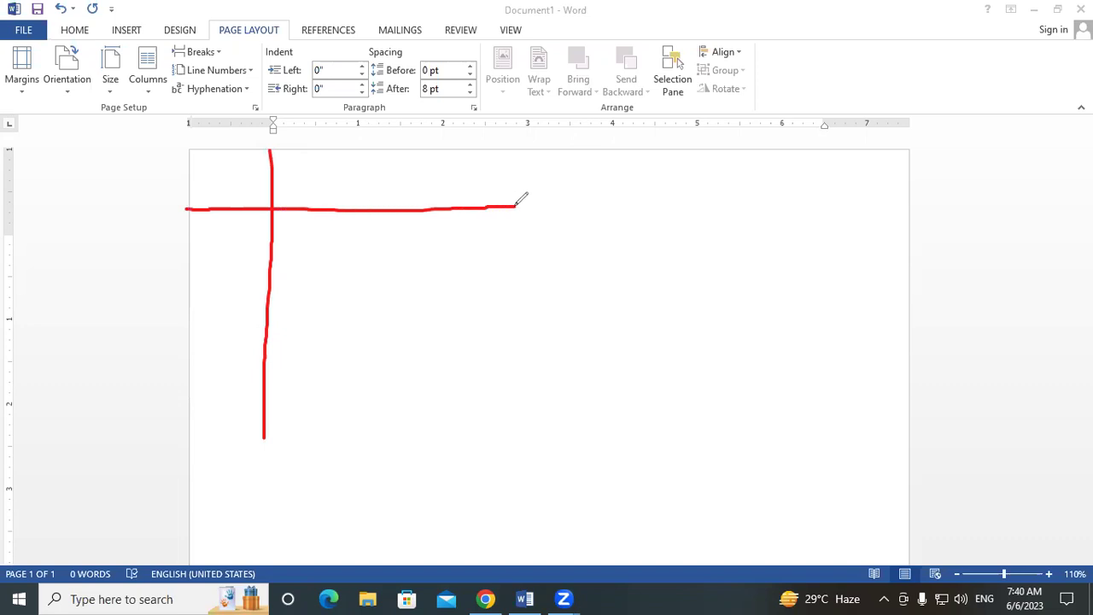
{"action": "left_click_drag", "start_coordinate": [280, 227], "coordinate": [327, 228]}
{"action": "mouse_move", "coordinate": [191, 242]}
{"action": "left_mouse_down"}
{"action": "mouse_move", "coordinate": [263, 242]}
{"action": "mouse_move", "coordinate": [250, 256]}
{"action": "left_mouse_up"}
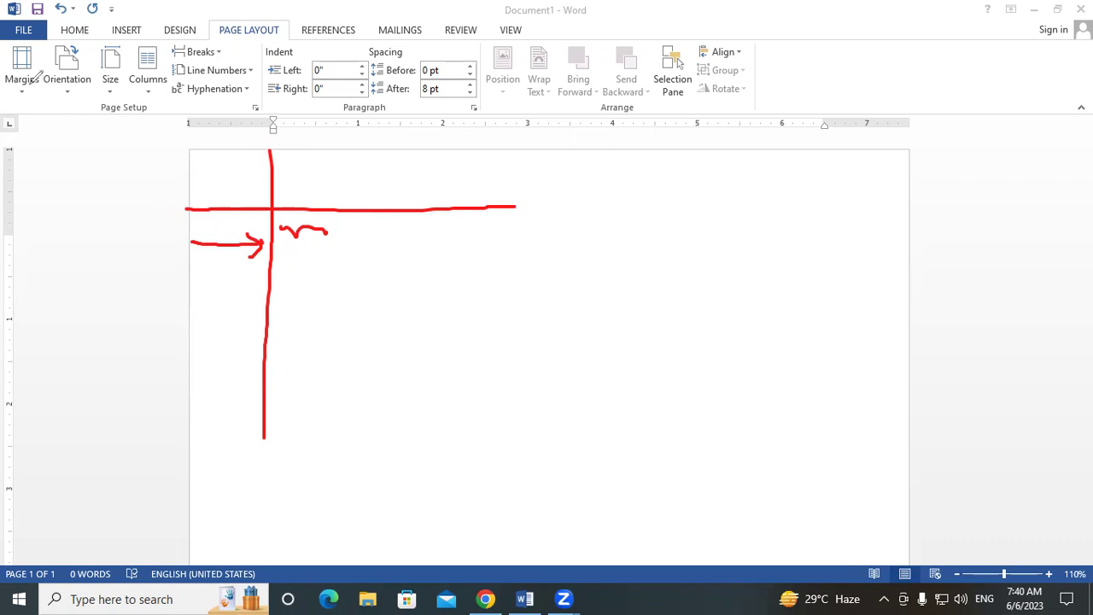
{"action": "left_click_drag", "start_coordinate": [38, 34], "coordinate": [41, 53]}
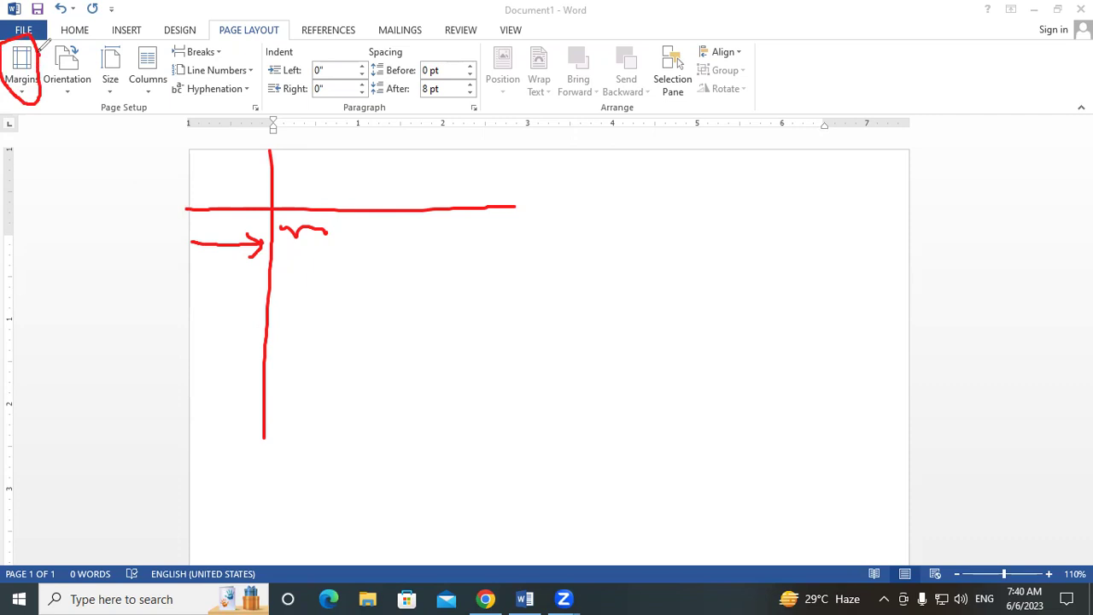
{"action": "mouse_move", "coordinate": [441, 129]}
{"action": "left_mouse_down"}
{"action": "mouse_move", "coordinate": [59, 134]}
{"action": "mouse_move", "coordinate": [59, 86]}
{"action": "left_mouse_up"}
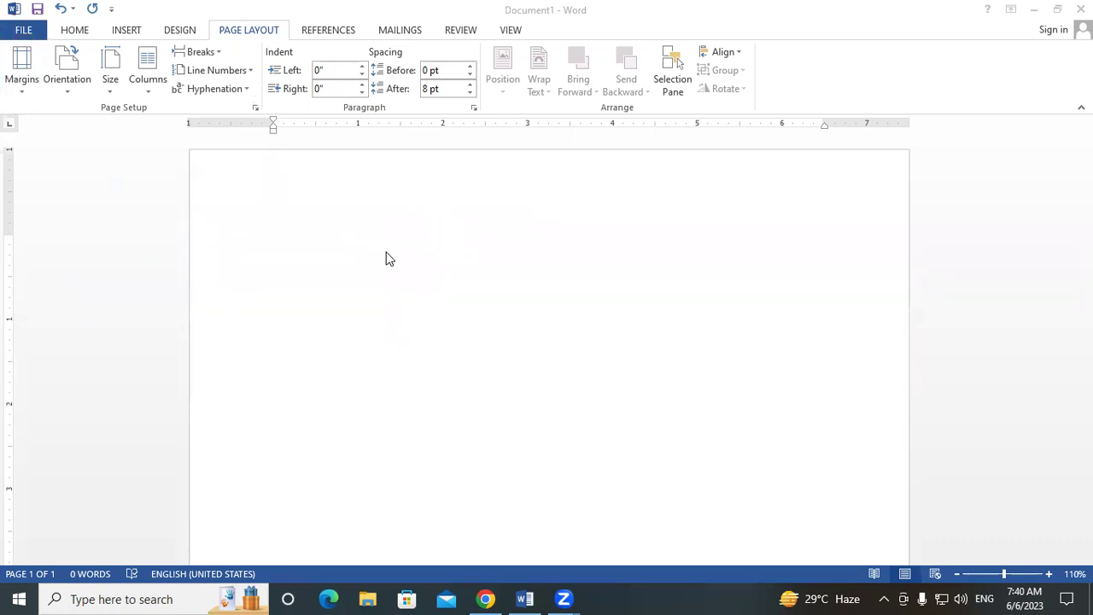
- Generate five paragraphs of sample text with =rand()
{"action": "left_click", "coordinate": [385, 256]}
{"action": "type", "text": "T6u6ut"}
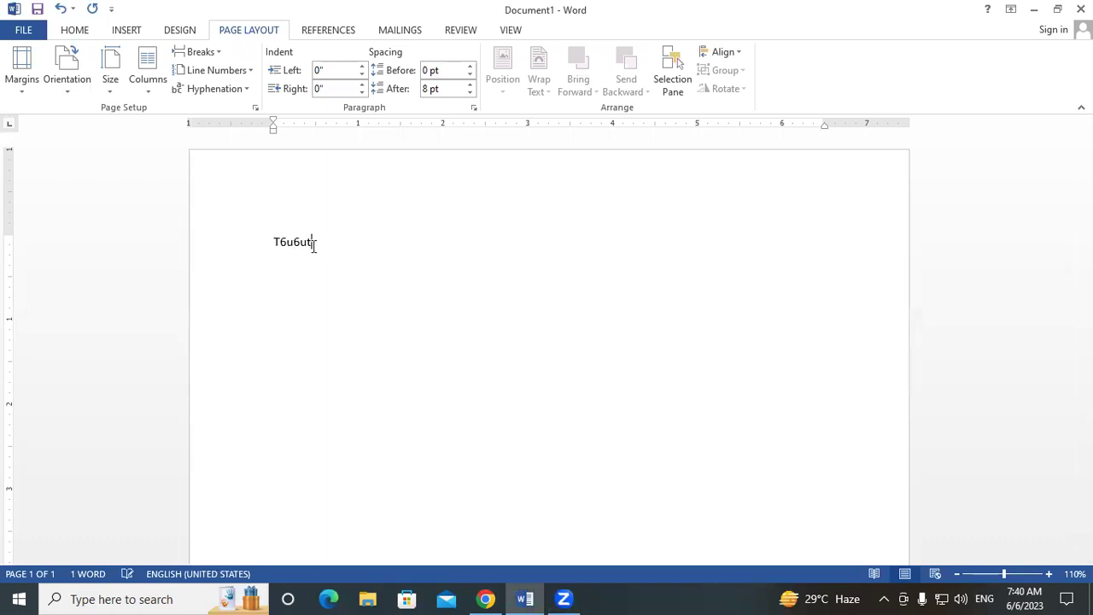
{"action": "key", "text": "BackSpace"}
{"action": "key", "text": "BackSpace"}
{"action": "key", "text": "BackSpace"}
{"action": "key", "text": "BackSpace"}
{"action": "key", "text": "BackSpace"}
{"action": "key", "text": "BackSpace"}
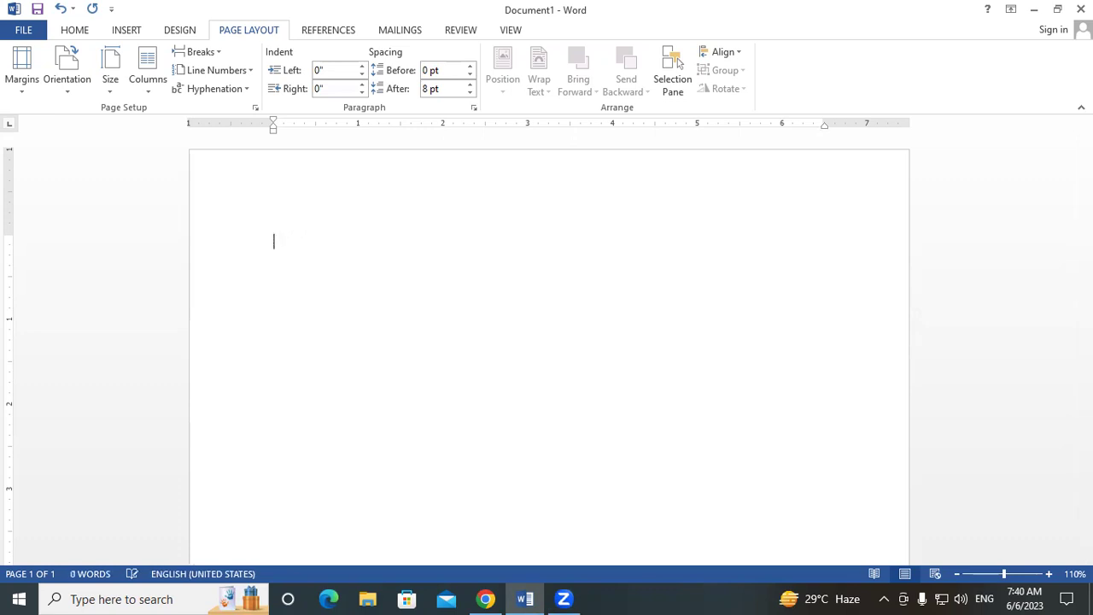
{"action": "type", "text": "=ra"}
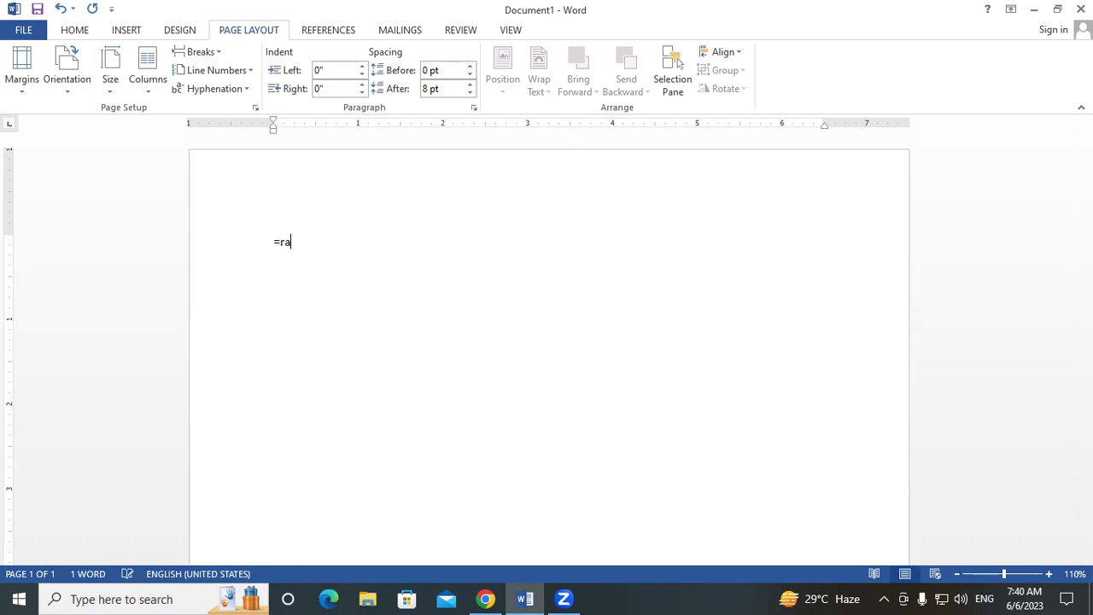
{"action": "type", "text": "nd()"}
{"action": "key", "text": "Return"}
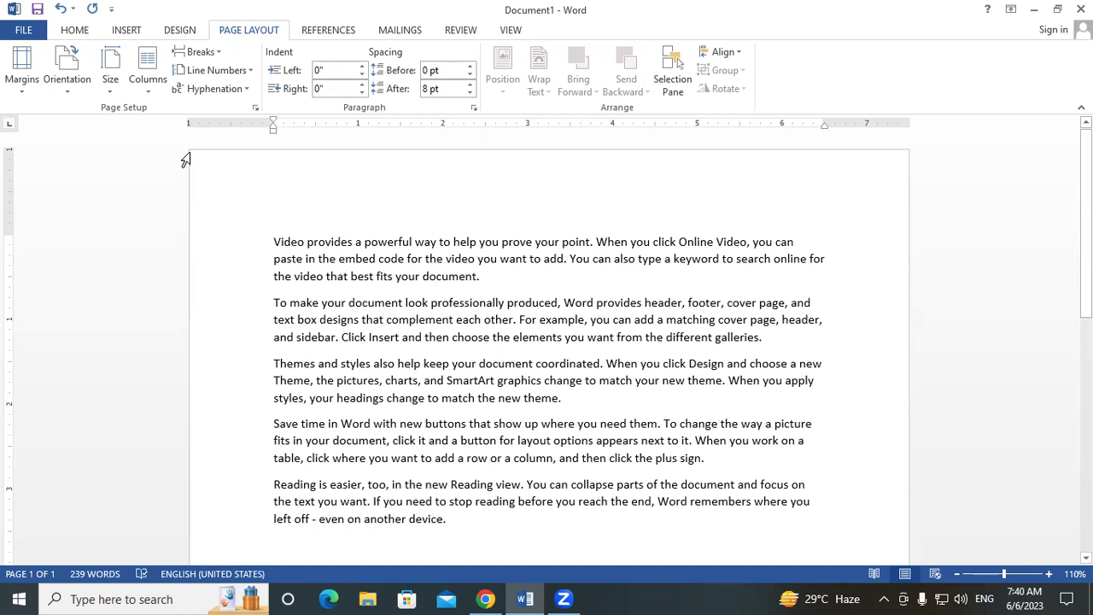
- Try Narrow margins, return to Normal, and mark the corner where the text begins
{"action": "left_click", "coordinate": [26, 92]}
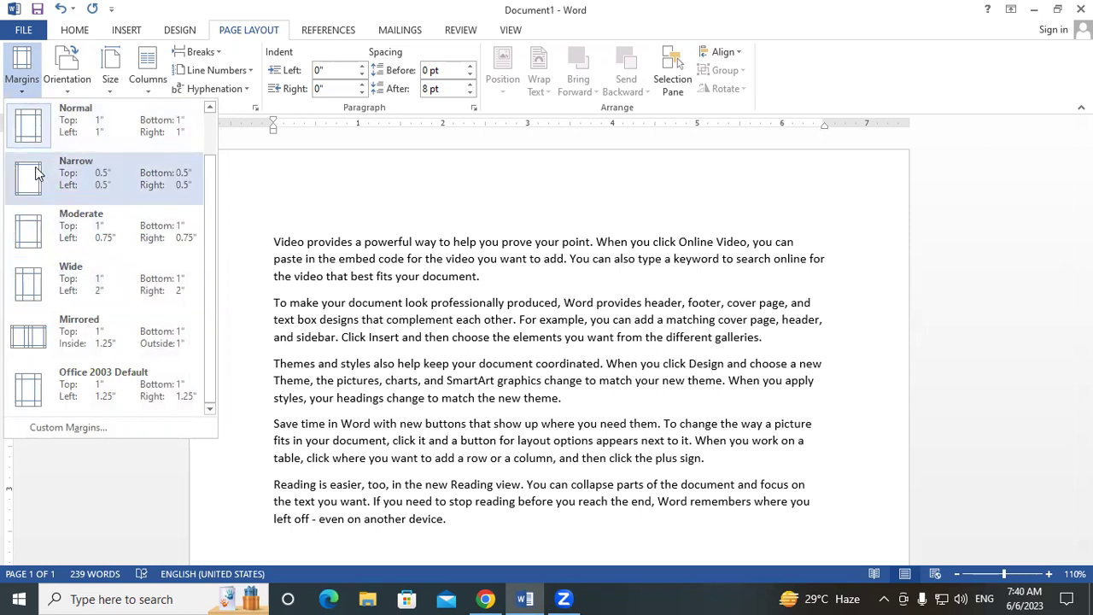
{"action": "key", "text": "Escape"}
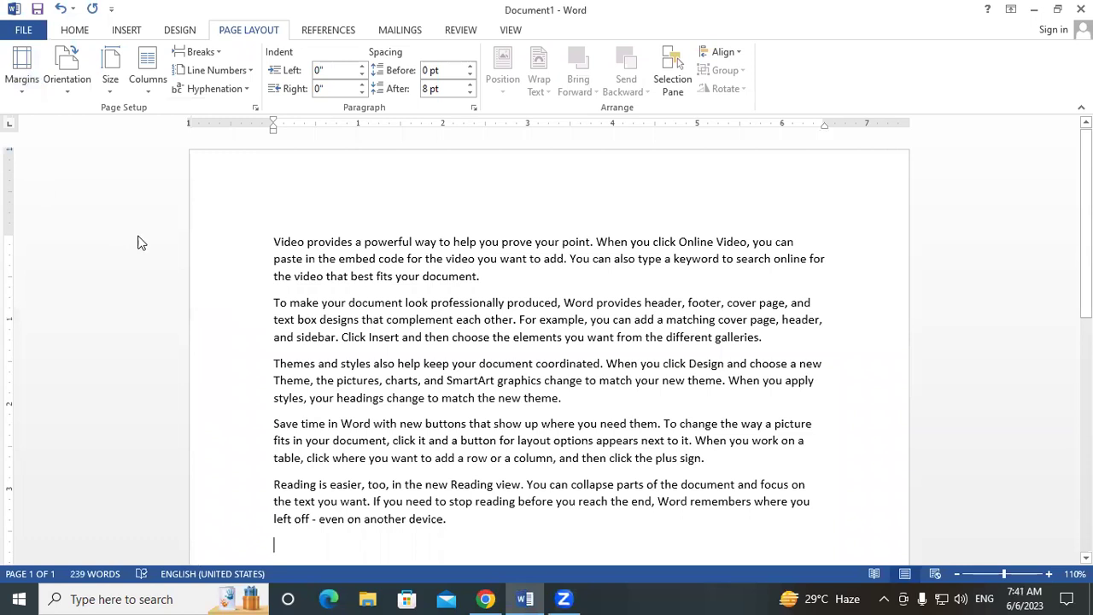
{"action": "left_click", "coordinate": [22, 81]}
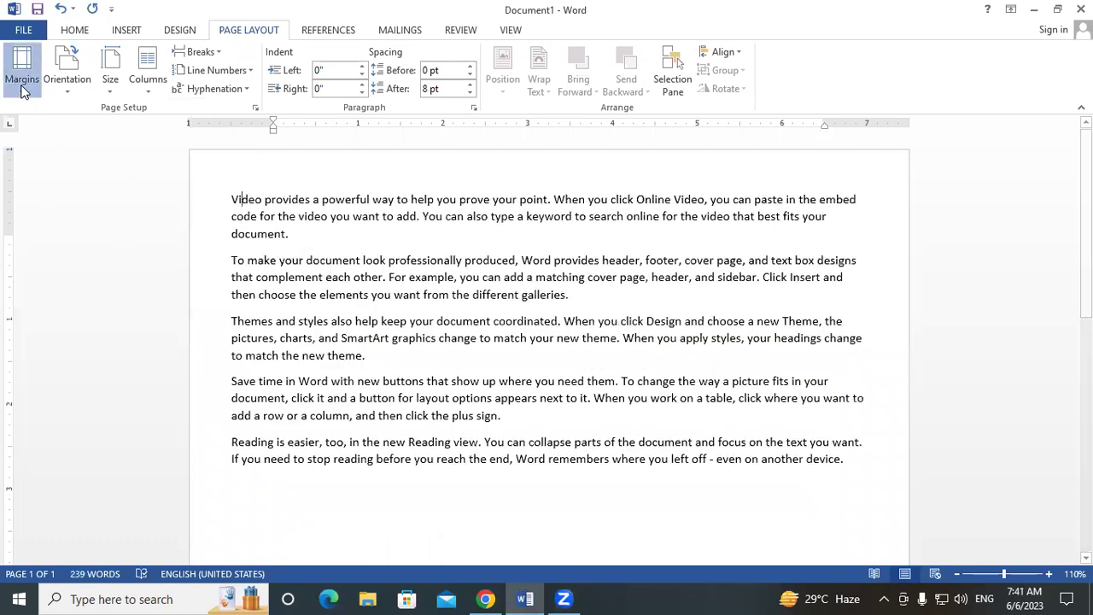
{"action": "left_click", "coordinate": [444, 472]}
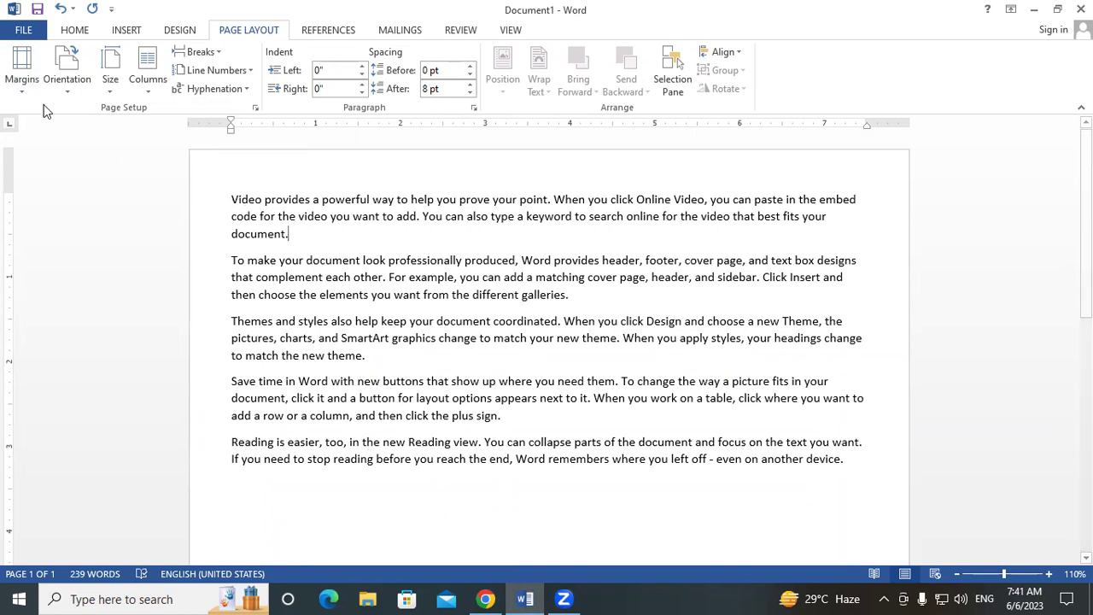
{"action": "left_click", "coordinate": [22, 76]}
{"action": "left_click", "coordinate": [64, 175]}
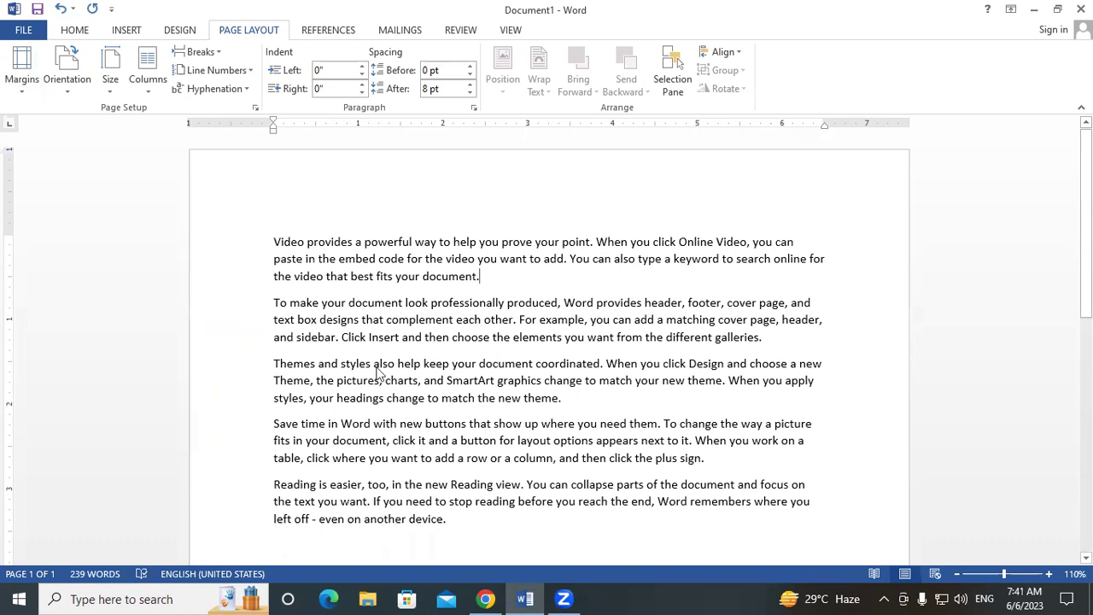
{"action": "left_click_drag", "start_coordinate": [272, 237], "coordinate": [272, 303]}
{"action": "left_click_drag", "start_coordinate": [272, 236], "coordinate": [315, 234]}
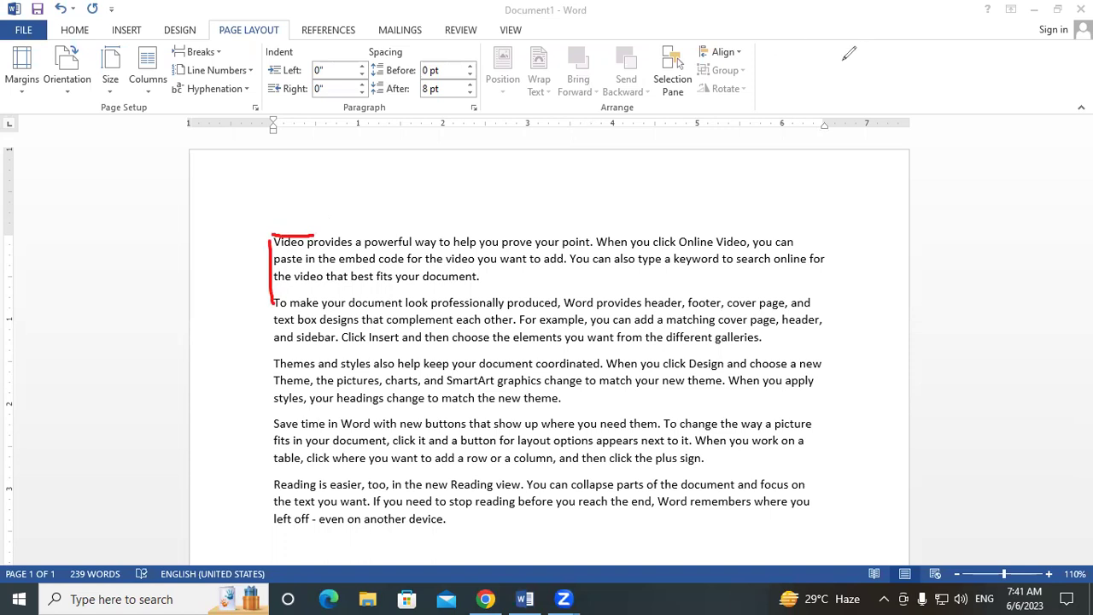
- Cycle through Narrow, Moderate and Wide margin presets, ending back on Normal
{"action": "left_click", "coordinate": [22, 86]}
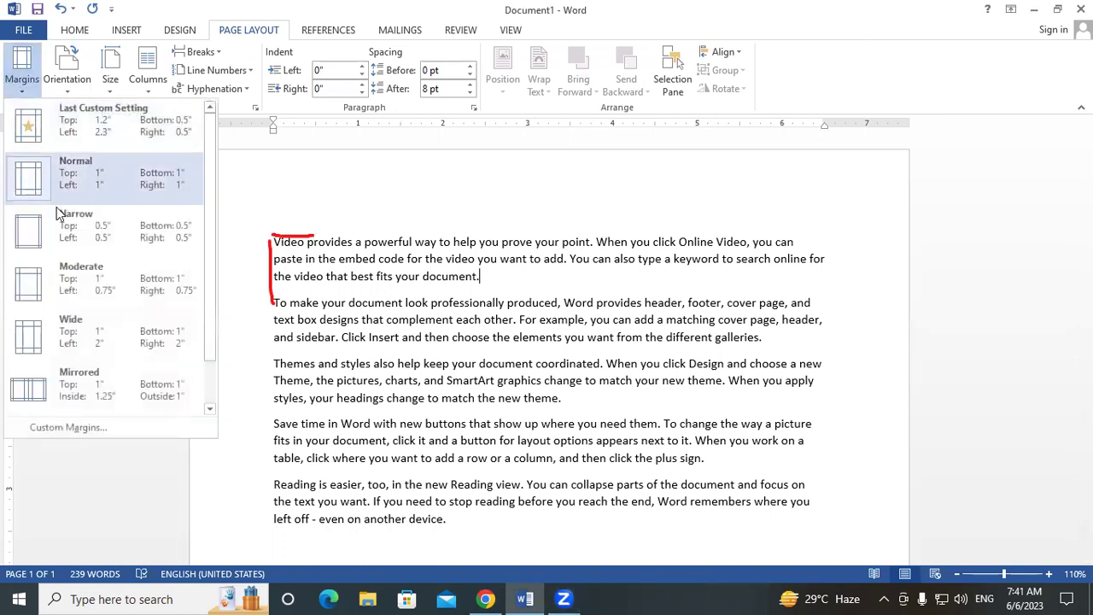
{"action": "left_click", "coordinate": [64, 235]}
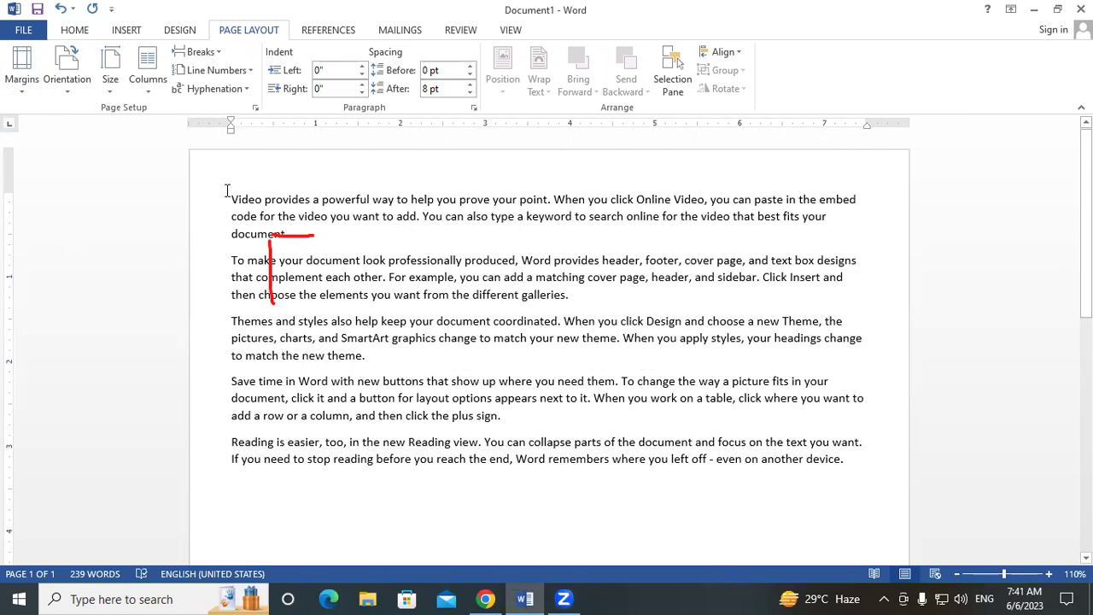
{"action": "left_click", "coordinate": [22, 72]}
{"action": "left_click", "coordinate": [61, 294]}
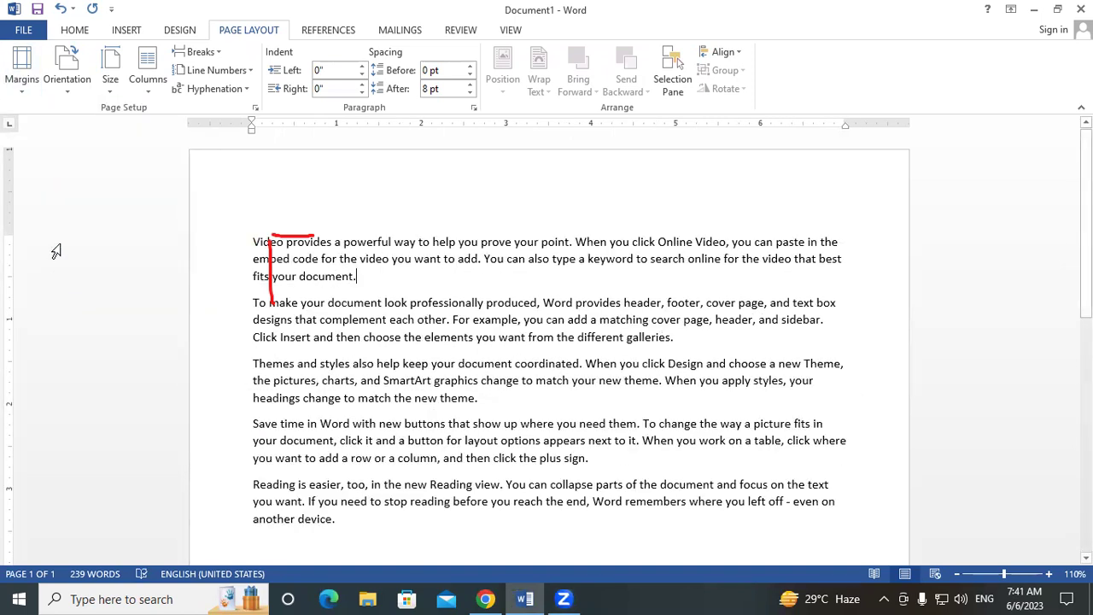
{"action": "left_click", "coordinate": [23, 81]}
{"action": "left_click", "coordinate": [33, 338]}
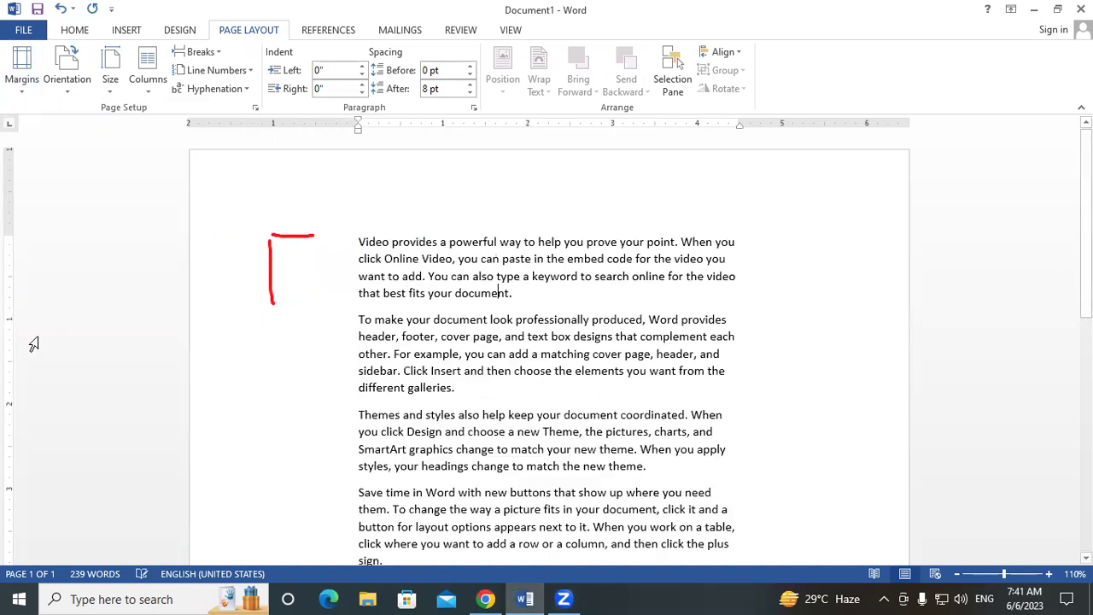
{"action": "left_click", "coordinate": [22, 73]}
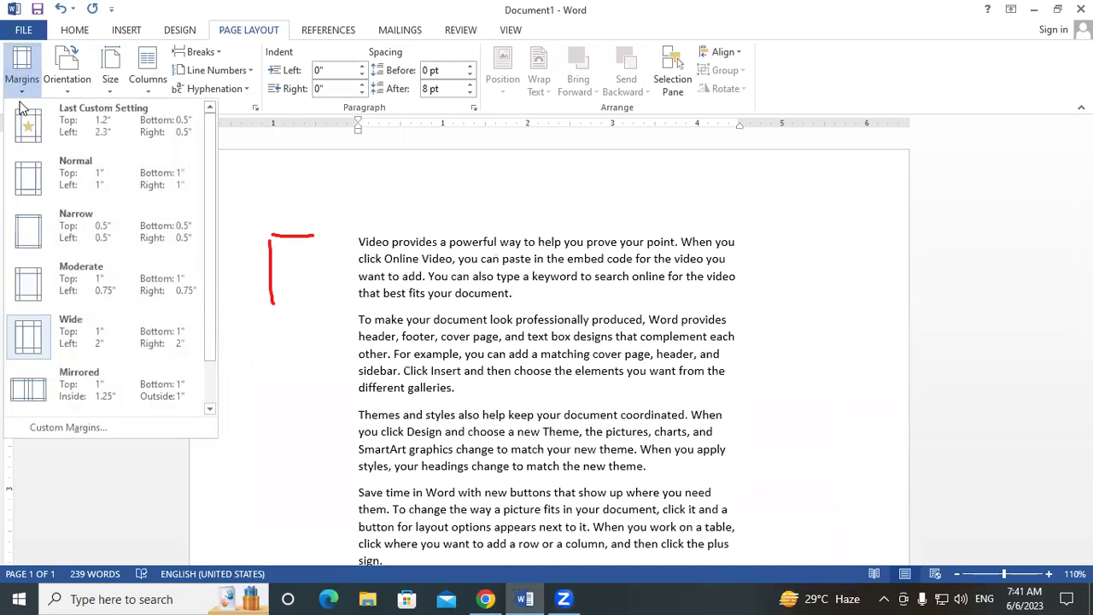
{"action": "left_click", "coordinate": [41, 193]}
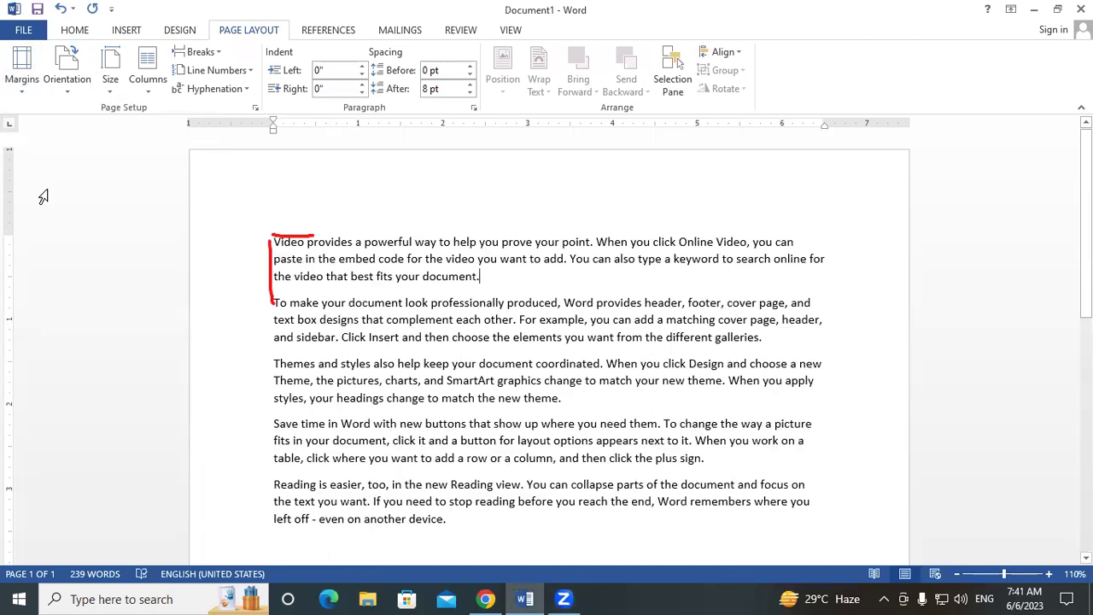
{"action": "left_click", "coordinate": [23, 72]}
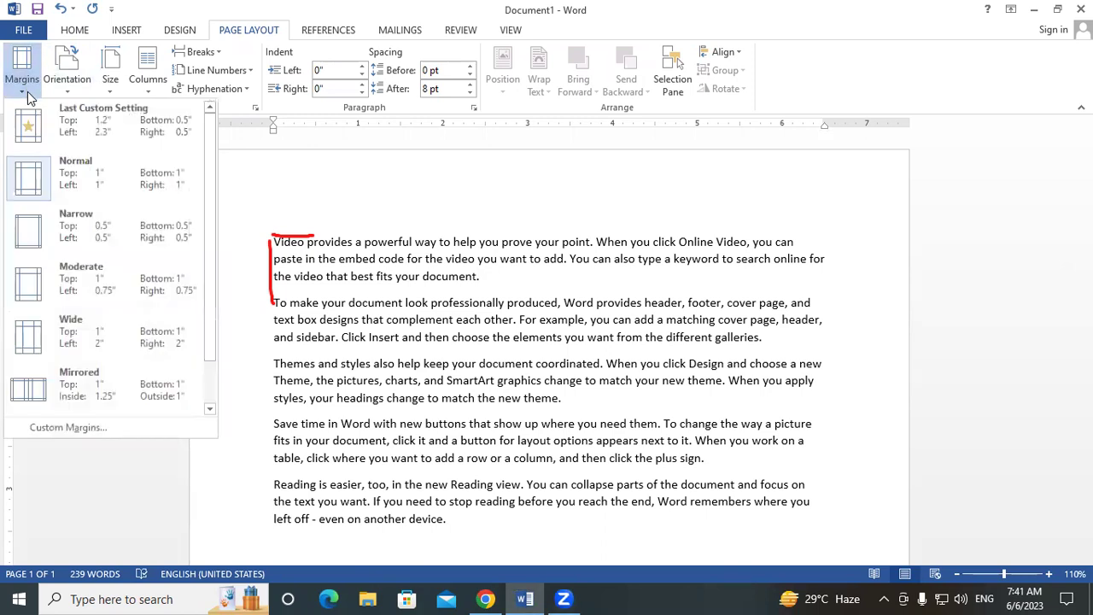
- Set Top, Bottom, Left and Right custom margins all to 0 and apply them
{"action": "left_click", "coordinate": [63, 428]}
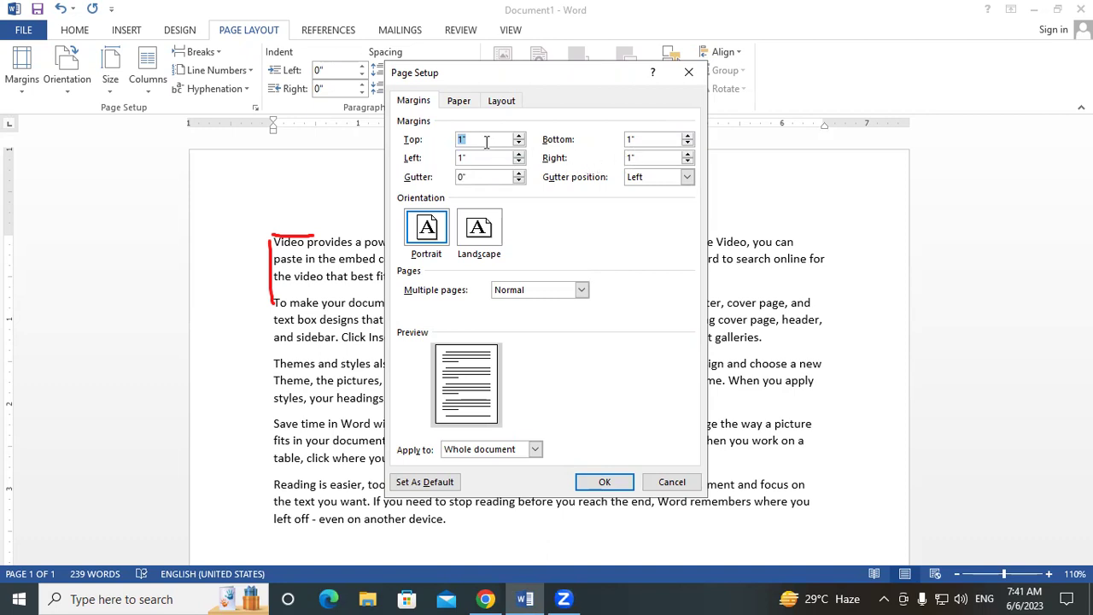
{"action": "type", "text": "0"}
{"action": "key", "text": "Tab"}
{"action": "type", "text": "0"}
{"action": "key", "text": "Tab"}
{"action": "type", "text": "0"}
{"action": "key", "text": "Tab"}
{"action": "type", "text": "0"}
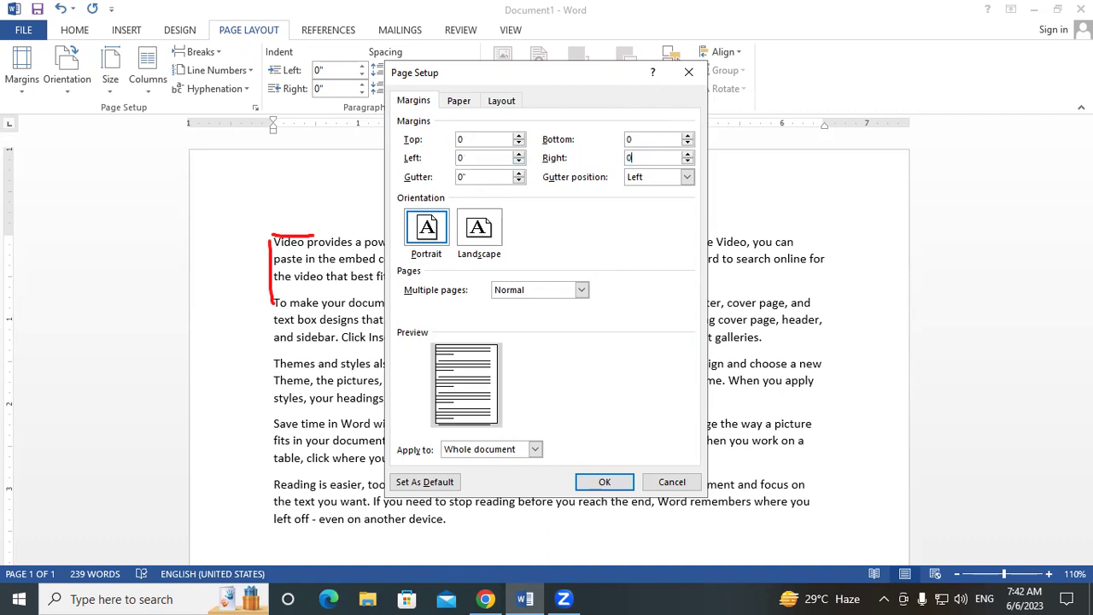
{"action": "left_click", "coordinate": [604, 483]}
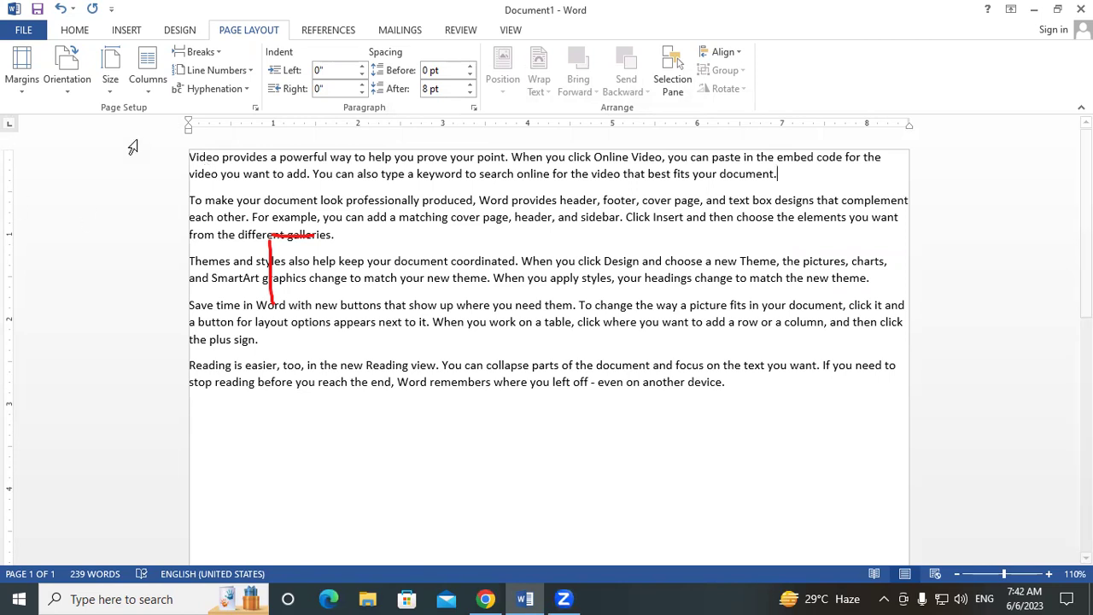
- Change all four custom margins to 0.2 inch and apply them
{"action": "left_click", "coordinate": [10, 92]}
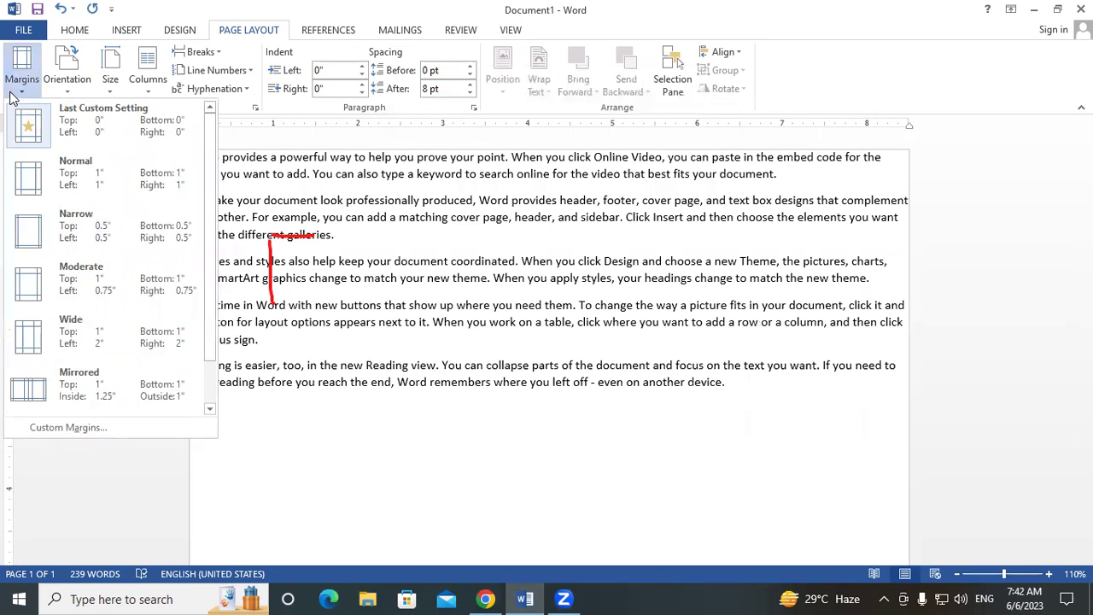
{"action": "left_click", "coordinate": [71, 427]}
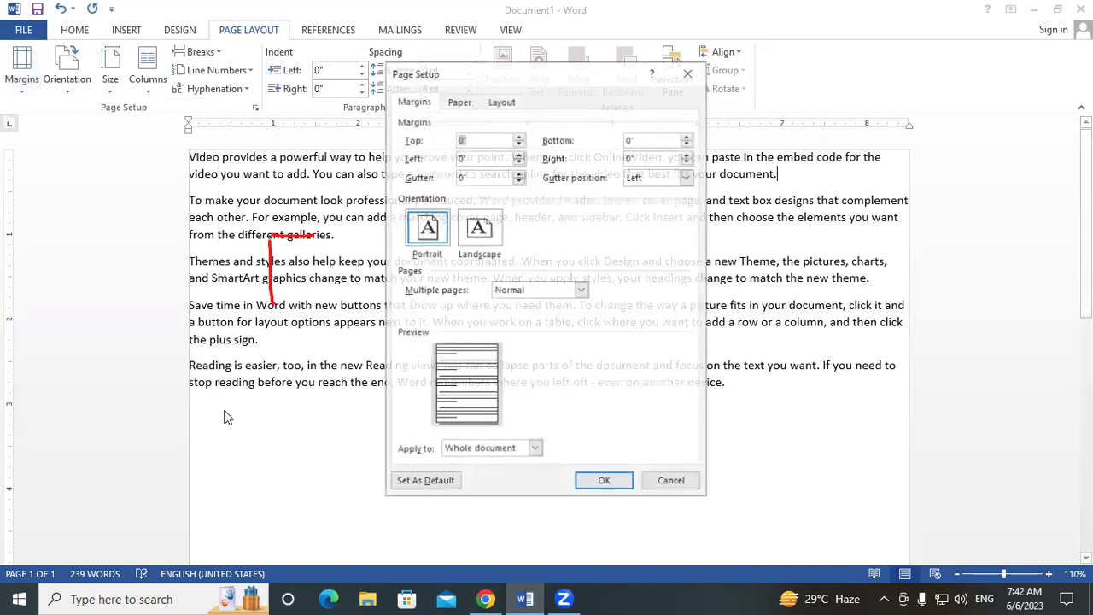
{"action": "type", "text": "0"}
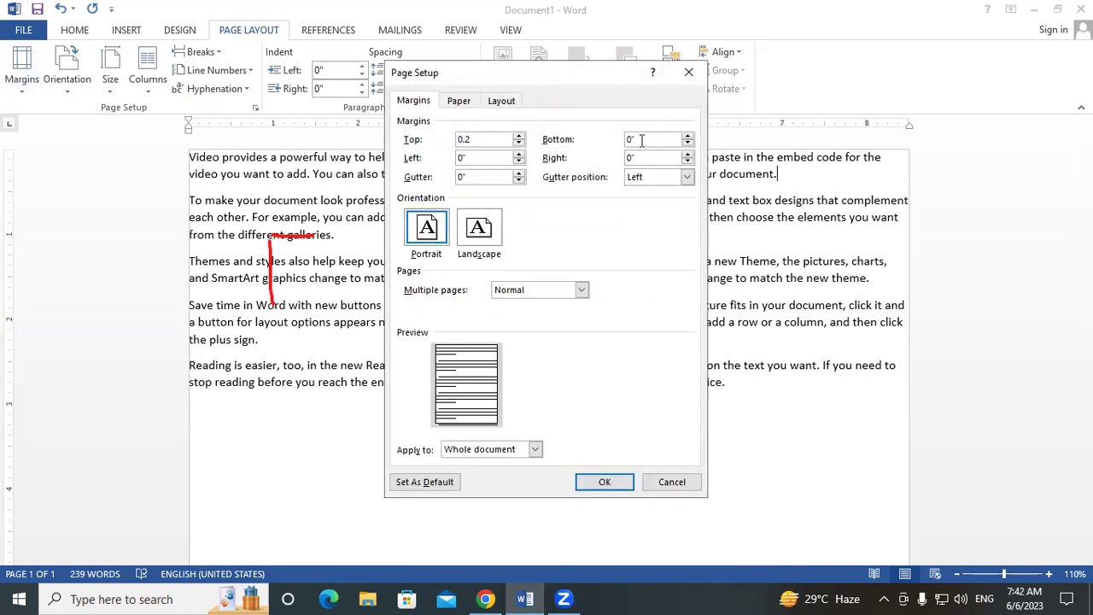
{"action": "key", "text": "Tab"}
{"action": "type", "text": "0."}
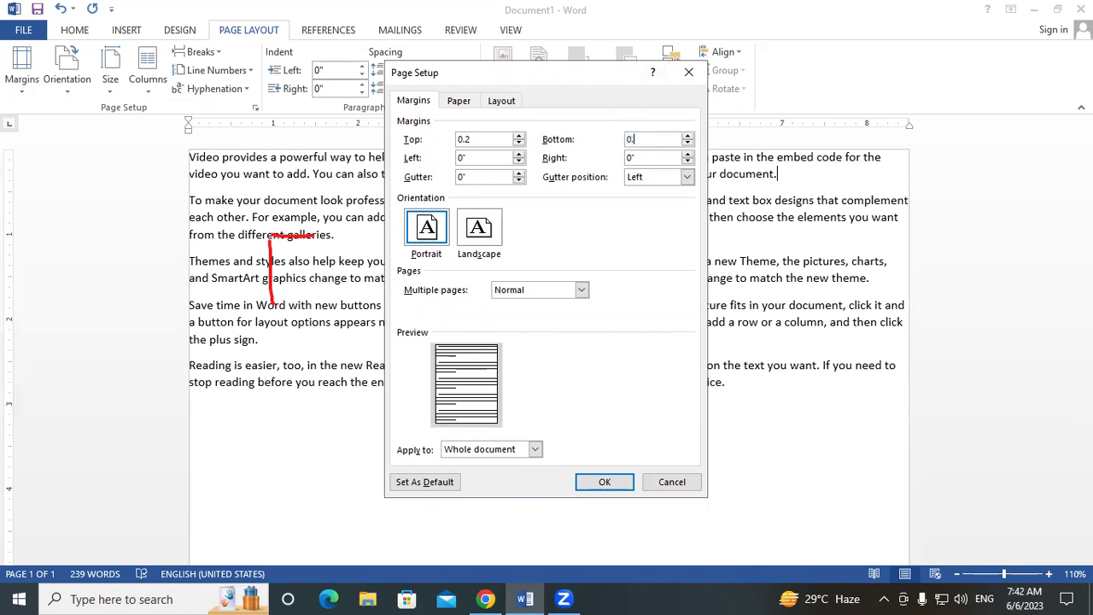
{"action": "left_click_drag", "start_coordinate": [466, 159], "coordinate": [445, 158]}
{"action": "type", "text": "0"}
{"action": "left_click_drag", "start_coordinate": [642, 158], "coordinate": [627, 158]}
{"action": "type", "text": "0"}
{"action": "left_click", "coordinate": [604, 480]}
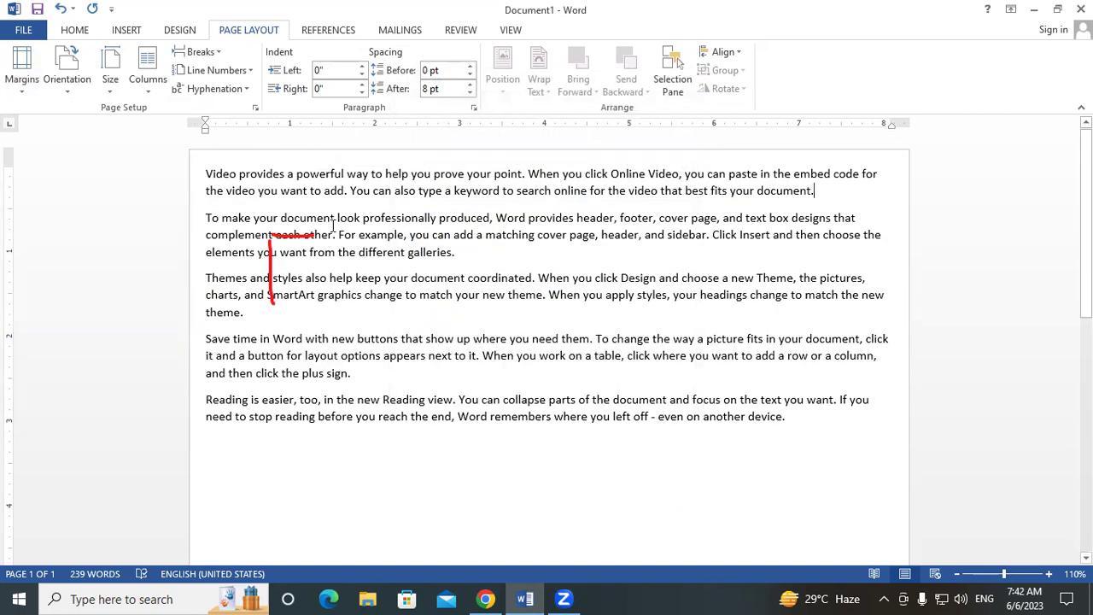
- Apply the Normal margin preset for 1-inch margins on every side
{"action": "left_click", "coordinate": [21, 85]}
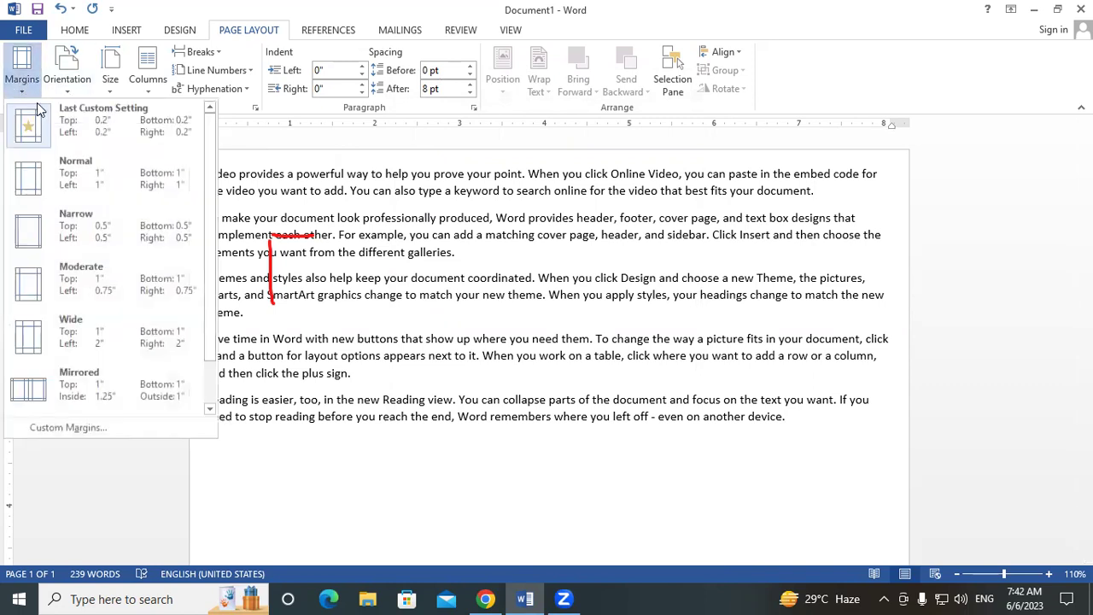
{"action": "left_click", "coordinate": [68, 164]}
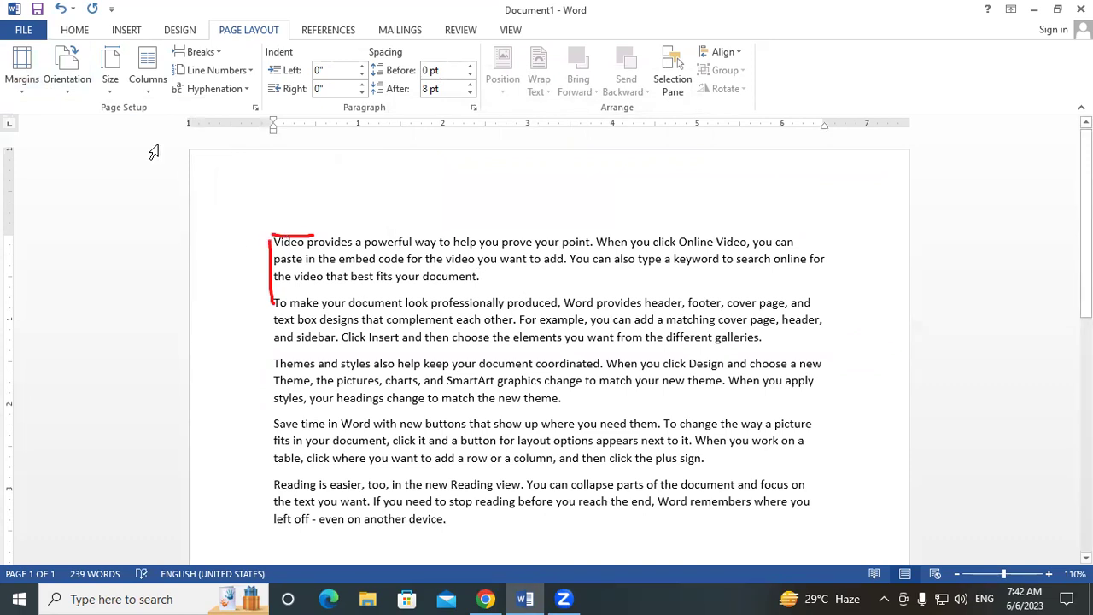
{"action": "left_click", "coordinate": [68, 85]}
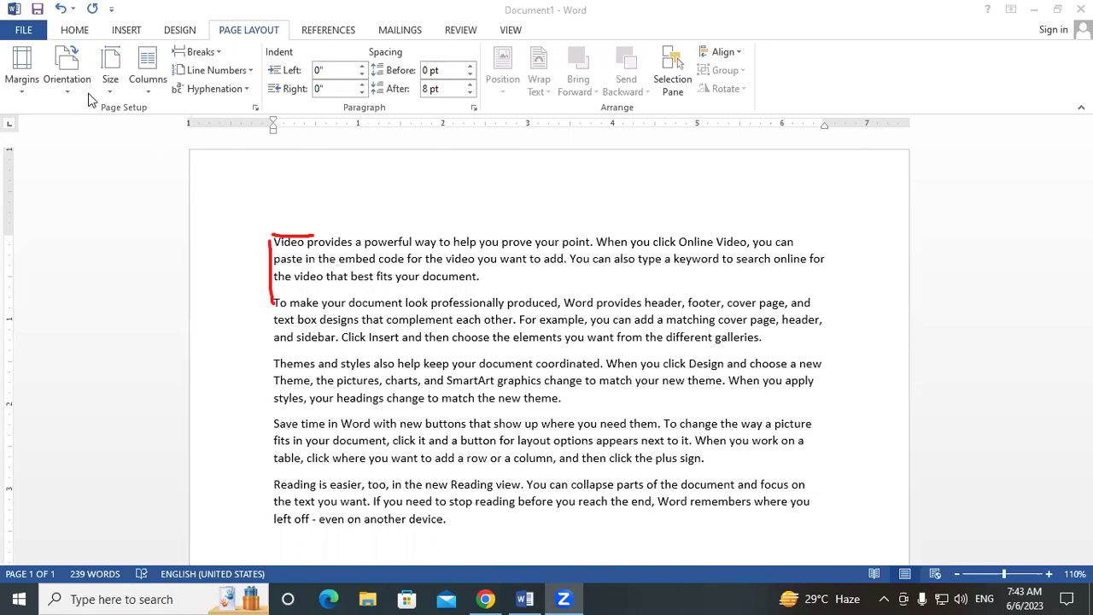
{"action": "left_click", "coordinate": [524, 597]}
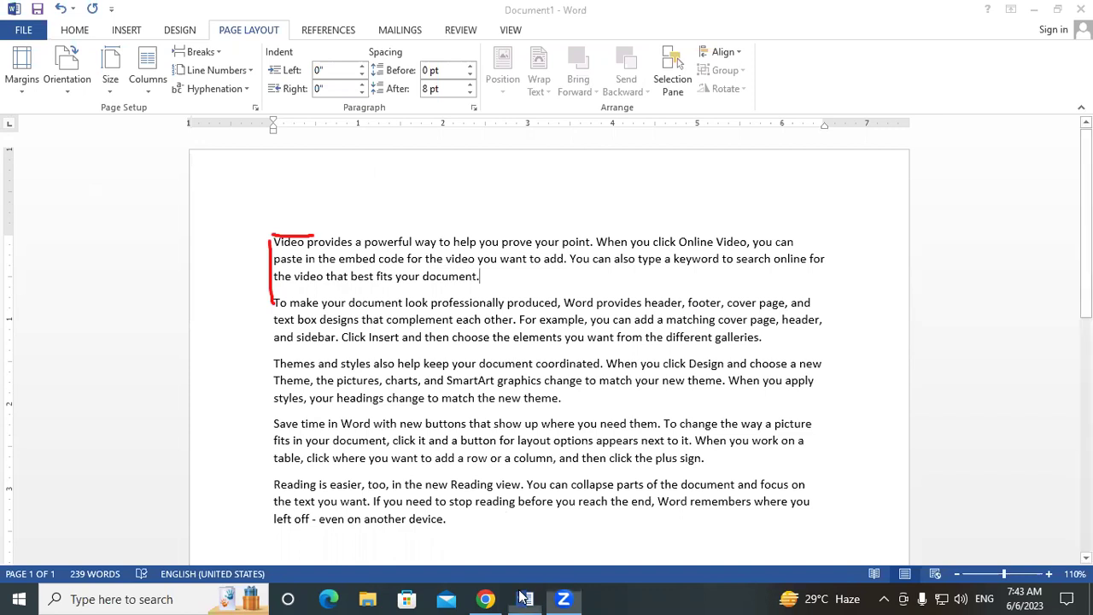
{"action": "left_click_drag", "start_coordinate": [441, 244], "coordinate": [451, 402]}
{"action": "mouse_move", "coordinate": [442, 243]}
{"action": "left_mouse_down"}
{"action": "mouse_move", "coordinate": [595, 431]}
{"action": "mouse_move", "coordinate": [451, 389]}
{"action": "left_mouse_up"}
{"action": "mouse_move", "coordinate": [483, 307]}
{"action": "left_mouse_down"}
{"action": "mouse_move", "coordinate": [482, 345]}
{"action": "mouse_move", "coordinate": [501, 317]}
{"action": "mouse_move", "coordinate": [507, 342]}
{"action": "mouse_move", "coordinate": [507, 309]}
{"action": "left_mouse_up"}
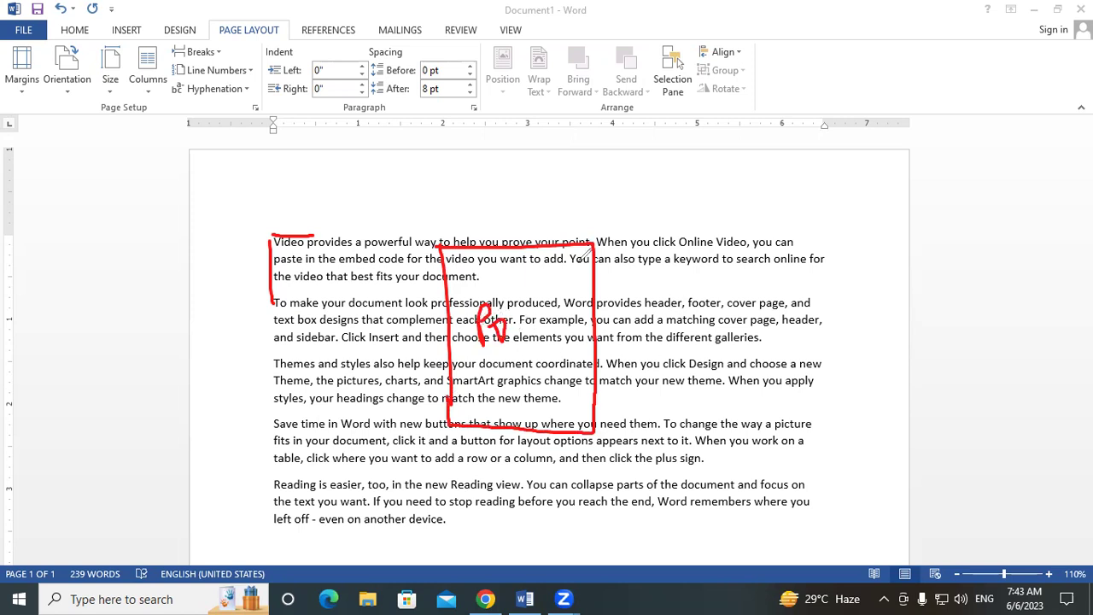
{"action": "mouse_move", "coordinate": [667, 314]}
{"action": "left_mouse_down"}
{"action": "mouse_move", "coordinate": [867, 310]}
{"action": "mouse_move", "coordinate": [727, 406]}
{"action": "mouse_move", "coordinate": [661, 311]}
{"action": "mouse_move", "coordinate": [696, 356]}
{"action": "mouse_move", "coordinate": [755, 321]}
{"action": "left_mouse_up"}
{"action": "left_click_drag", "start_coordinate": [685, 373], "coordinate": [783, 365]}
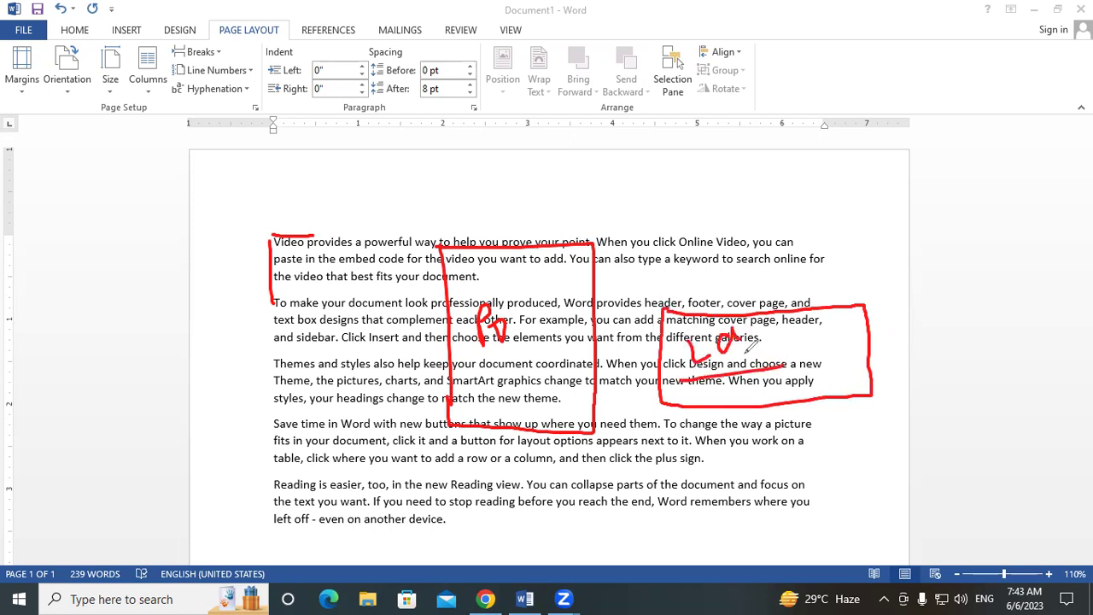
{"action": "mouse_move", "coordinate": [664, 171]}
{"action": "left_mouse_down"}
{"action": "mouse_move", "coordinate": [442, 347]}
{"action": "mouse_move", "coordinate": [183, 247]}
{"action": "mouse_move", "coordinate": [782, 239]}
{"action": "mouse_move", "coordinate": [780, 165]}
{"action": "left_mouse_up"}
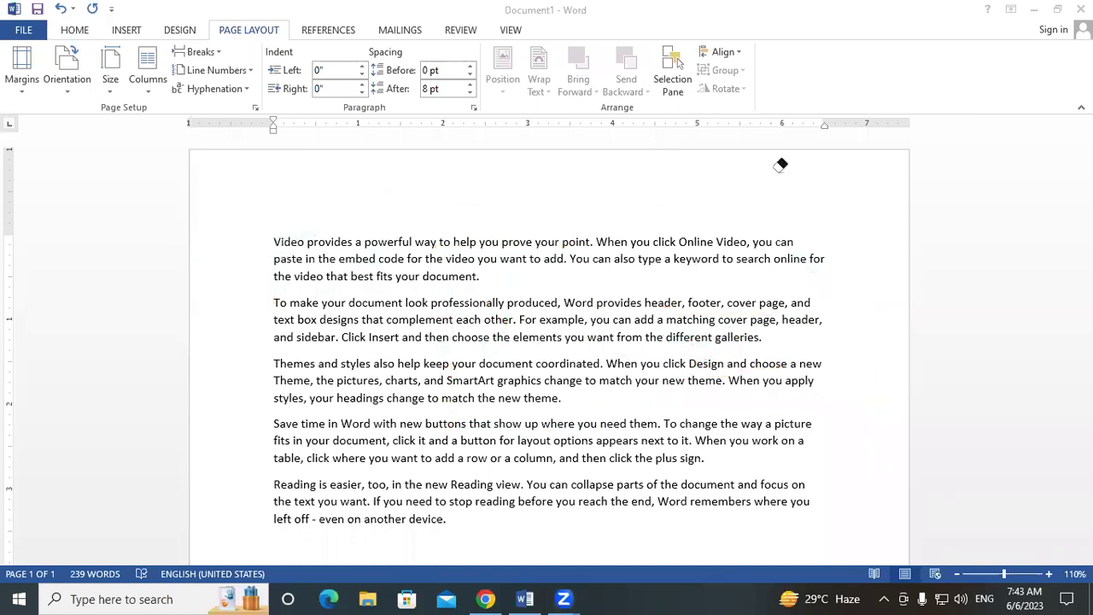
- Switch the page orientation to Landscape and scroll through the widened text
{"action": "left_click", "coordinate": [60, 90]}
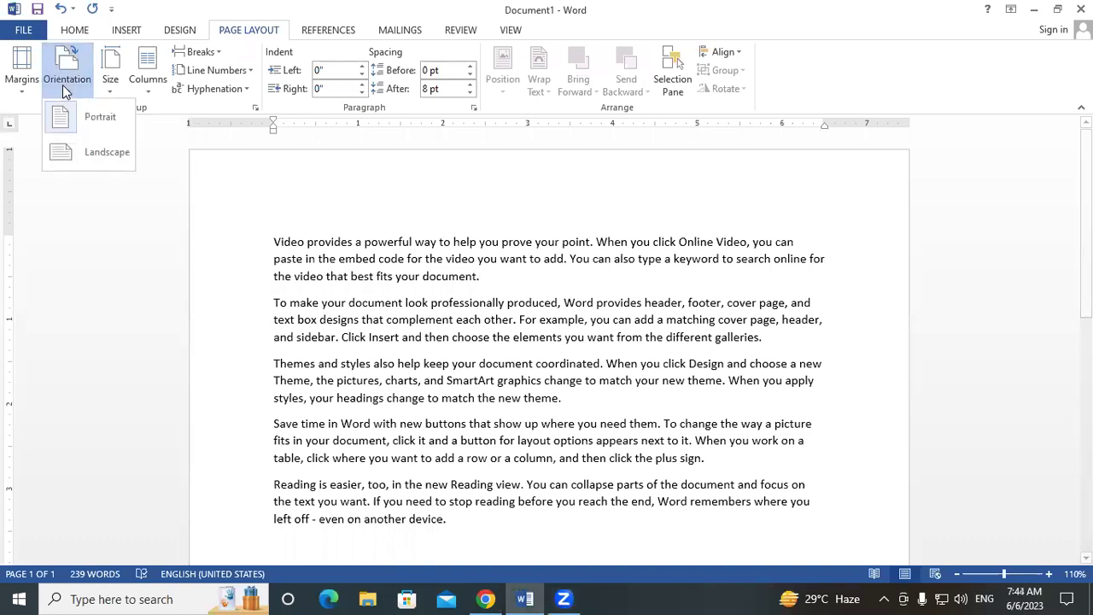
{"action": "left_click", "coordinate": [98, 158]}
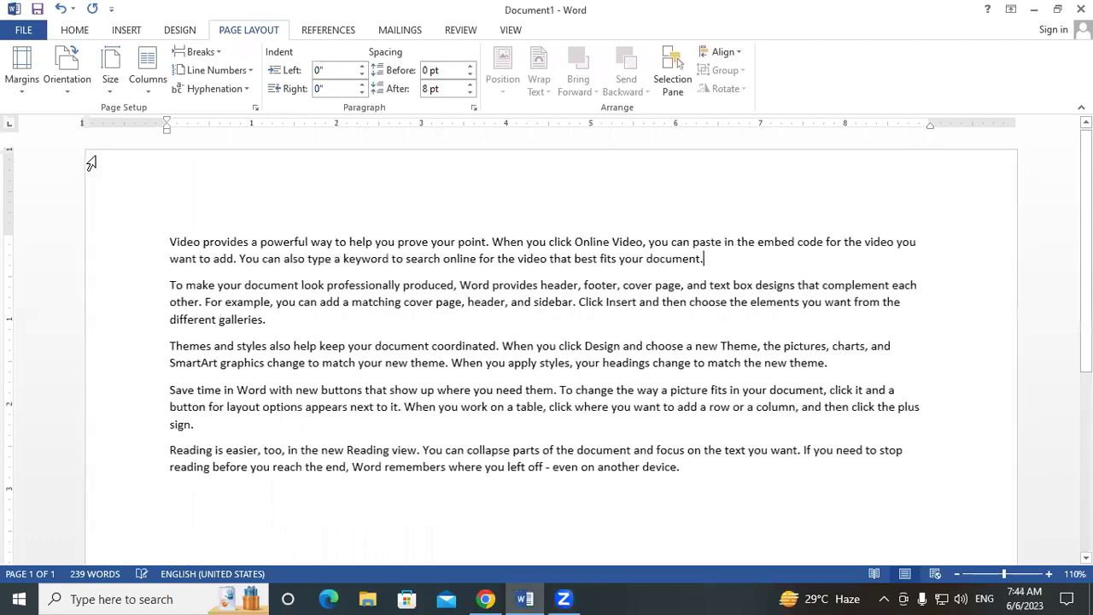
{"action": "scroll", "coordinate": [600, 293], "scroll_direction": "down", "scroll_amount": 3, "text": "ctrl"}
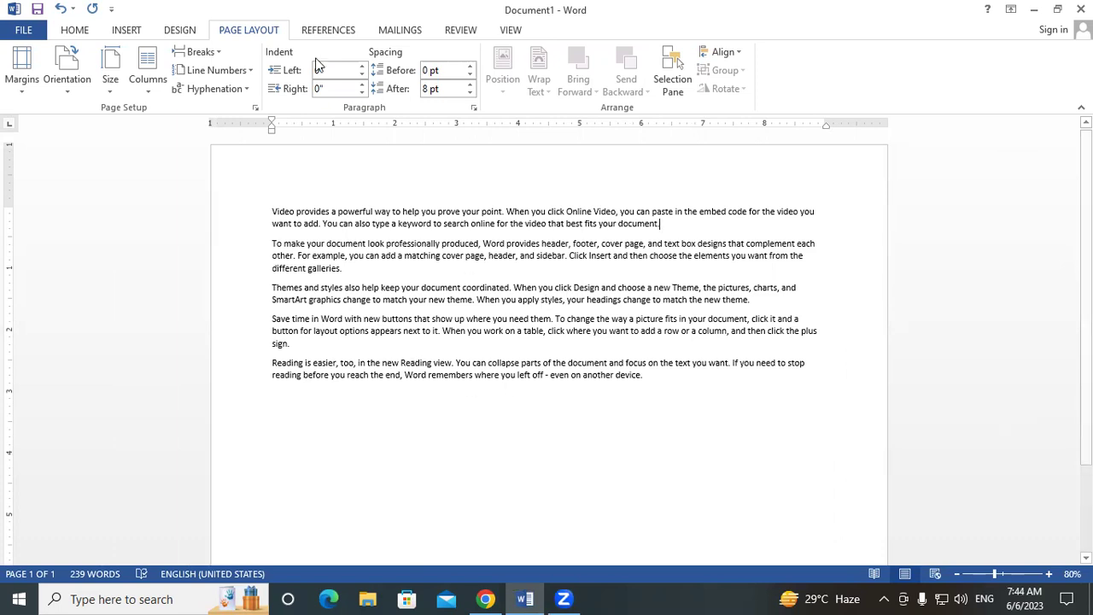
- Add a Box-style page border from the Design tab's Page Borders settings
{"action": "left_click", "coordinate": [175, 33]}
{"action": "left_click", "coordinate": [1040, 83]}
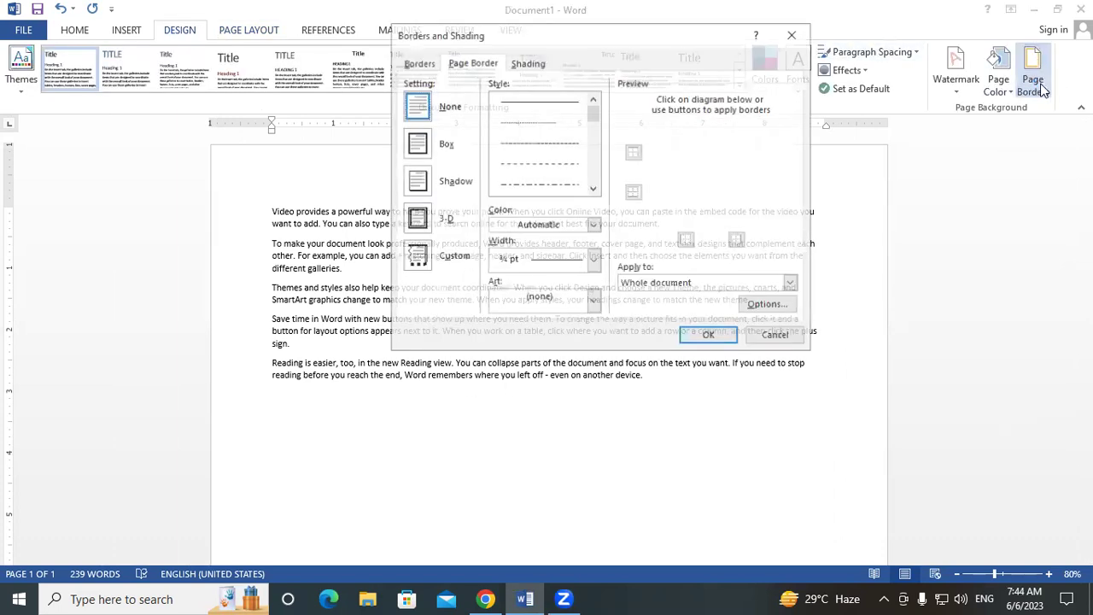
{"action": "left_click", "coordinate": [424, 145]}
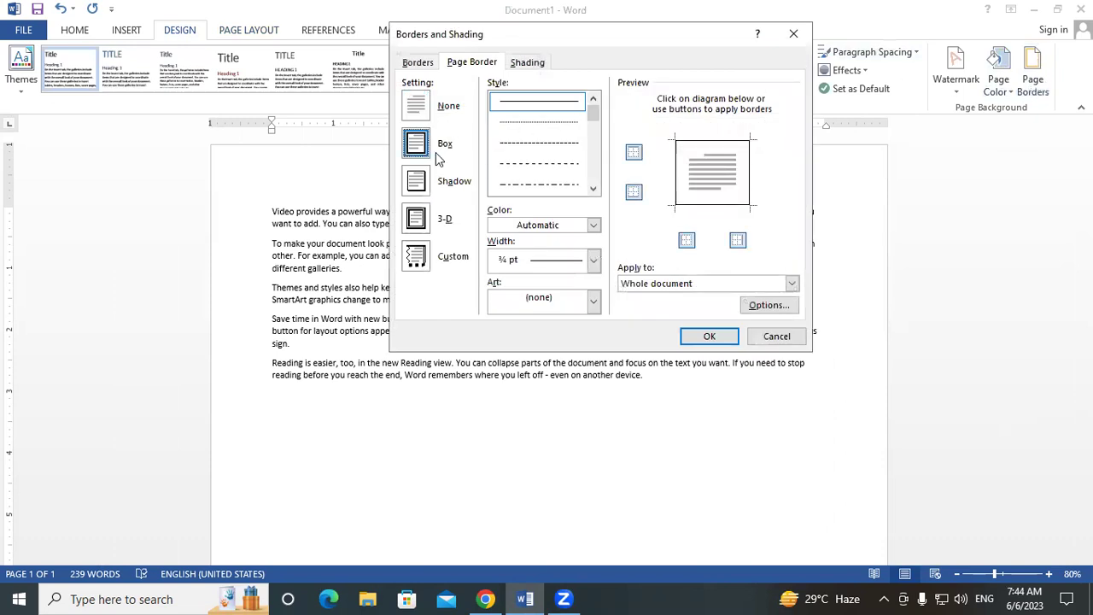
{"action": "left_click", "coordinate": [708, 337]}
{"action": "scroll", "coordinate": [928, 500], "scroll_direction": "down", "scroll_amount": 1, "text": "ctrl"}
{"action": "scroll", "coordinate": [933, 502], "scroll_direction": "down", "scroll_amount": 1, "text": "ctrl"}
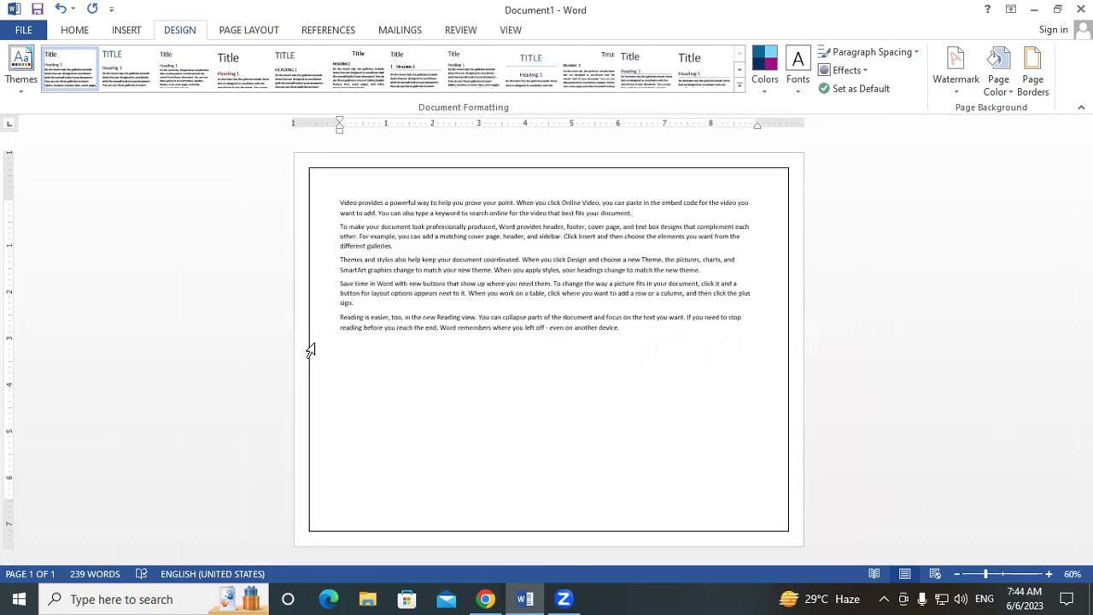
- Toggle orientation to Portrait, back to Landscape, and finally to Portrait
{"action": "left_click", "coordinate": [251, 32]}
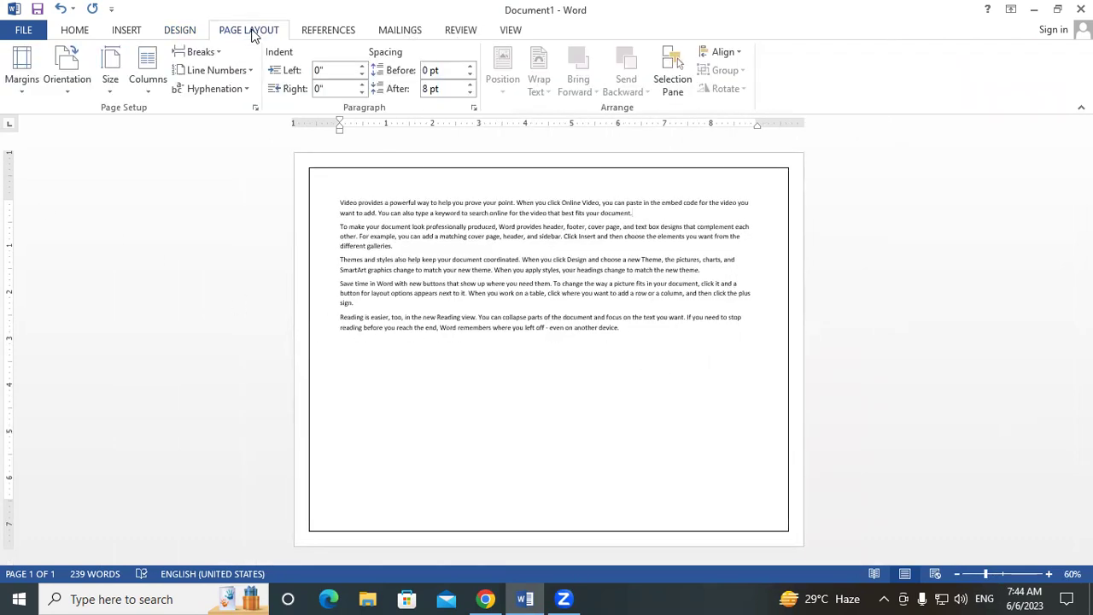
{"action": "left_click", "coordinate": [65, 93]}
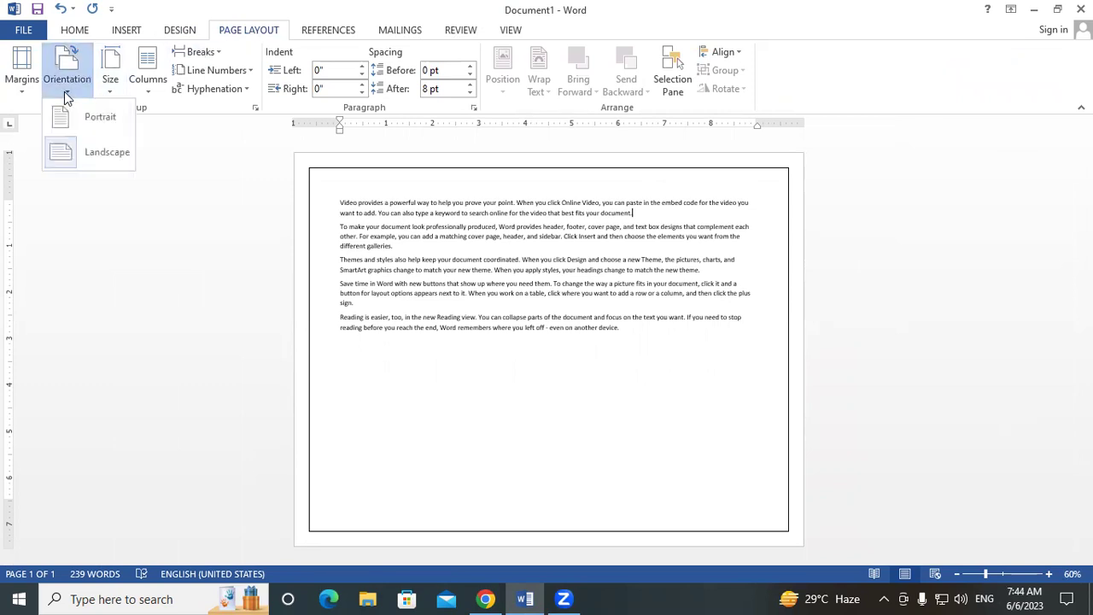
{"action": "left_click", "coordinate": [80, 119]}
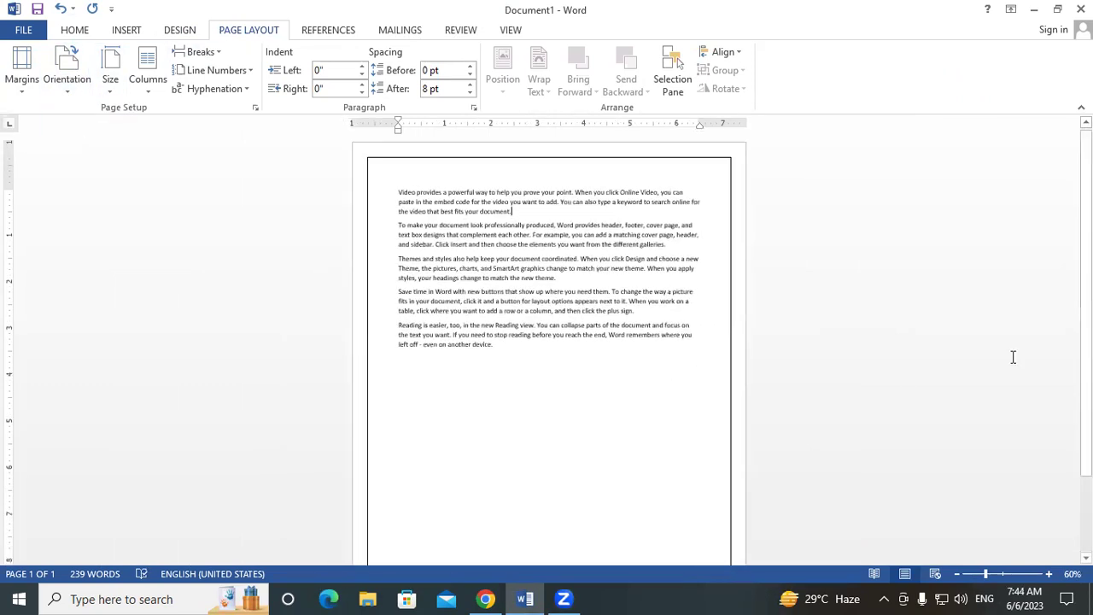
{"action": "scroll", "coordinate": [1013, 356], "scroll_direction": "down", "scroll_amount": 3}
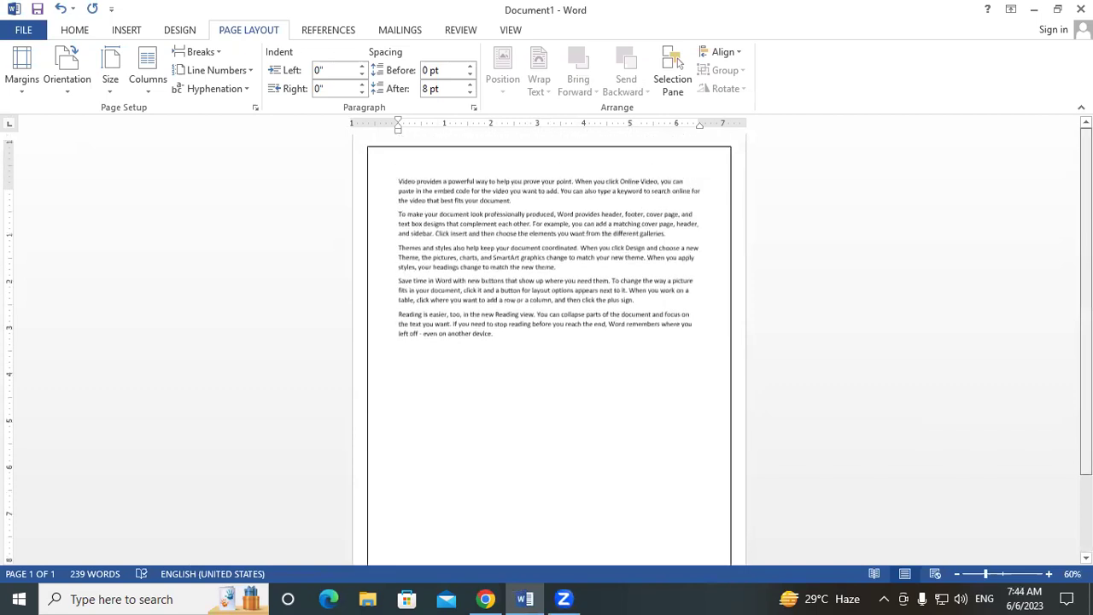
{"action": "left_click", "coordinate": [67, 77]}
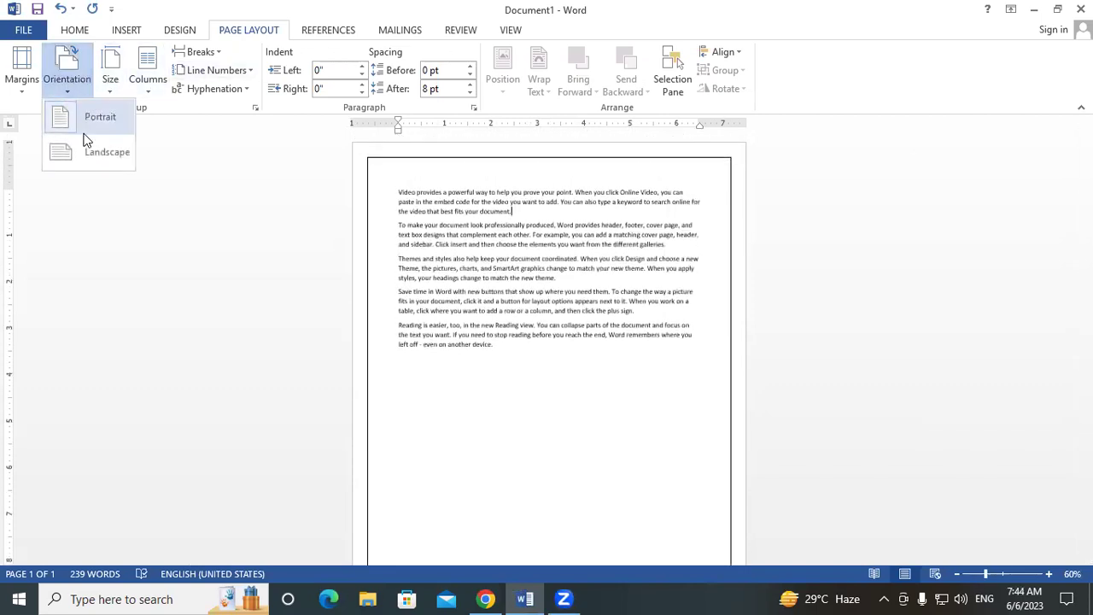
{"action": "left_click", "coordinate": [81, 156]}
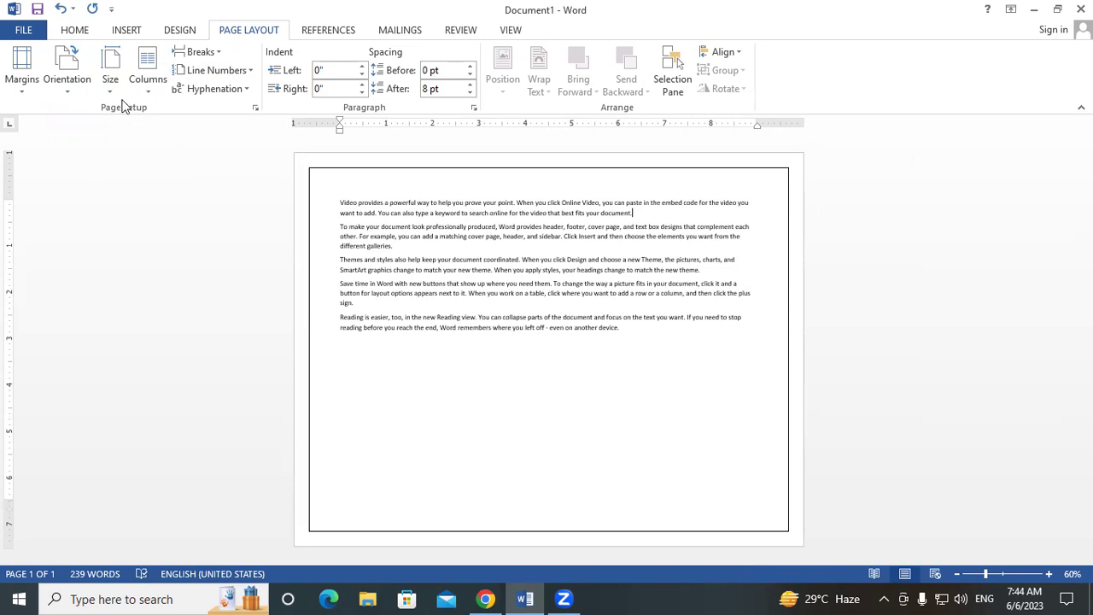
{"action": "left_click", "coordinate": [66, 83]}
{"action": "left_click", "coordinate": [70, 113]}
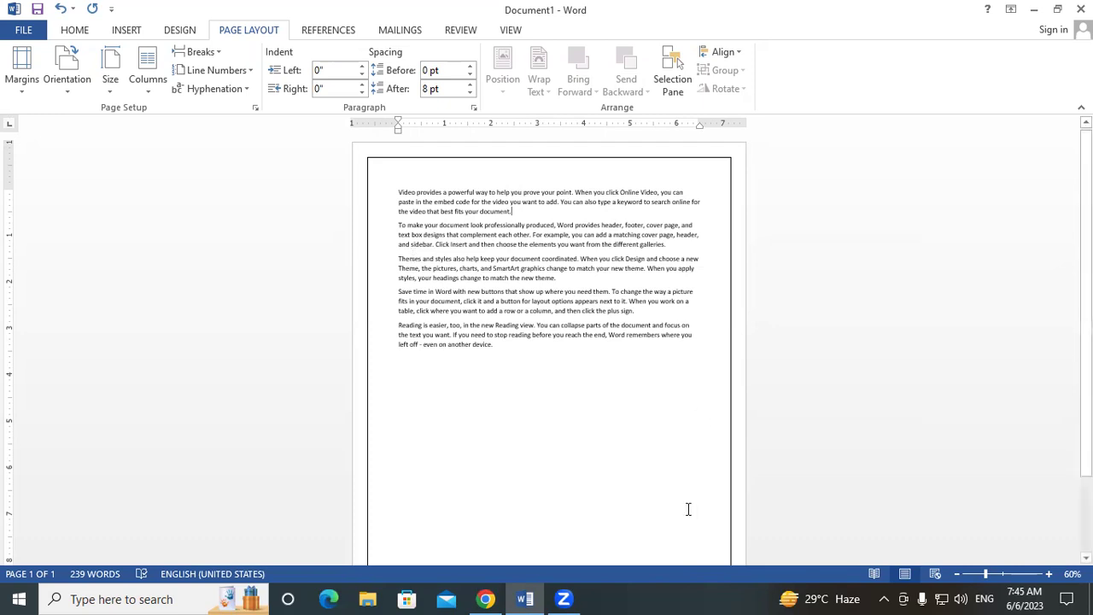
{"action": "left_click_drag", "start_coordinate": [439, 250], "coordinate": [501, 254]}
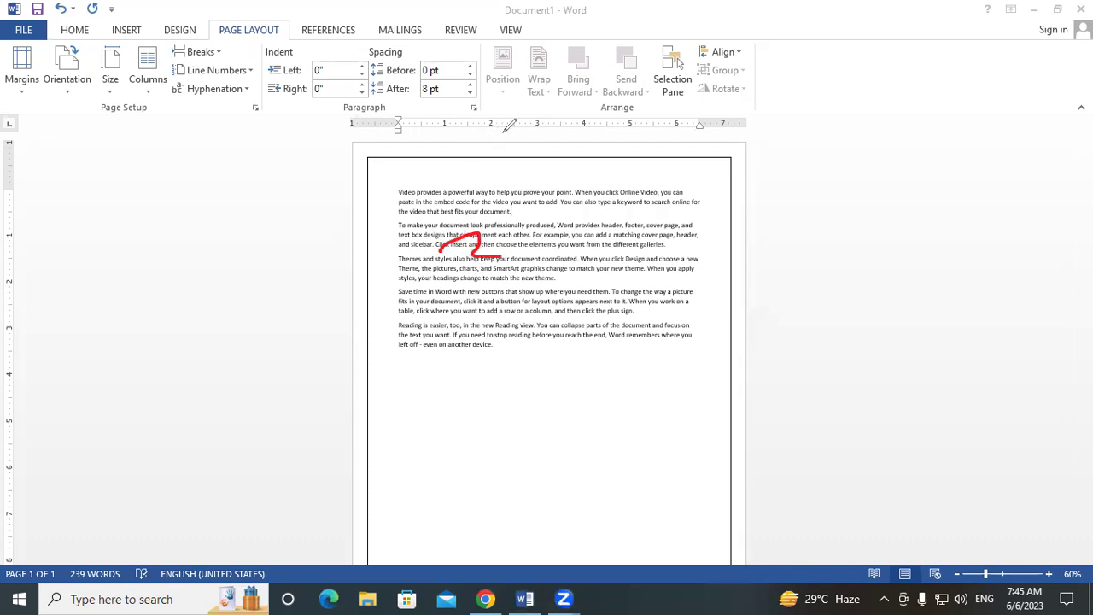
{"action": "left_click", "coordinate": [447, 268]}
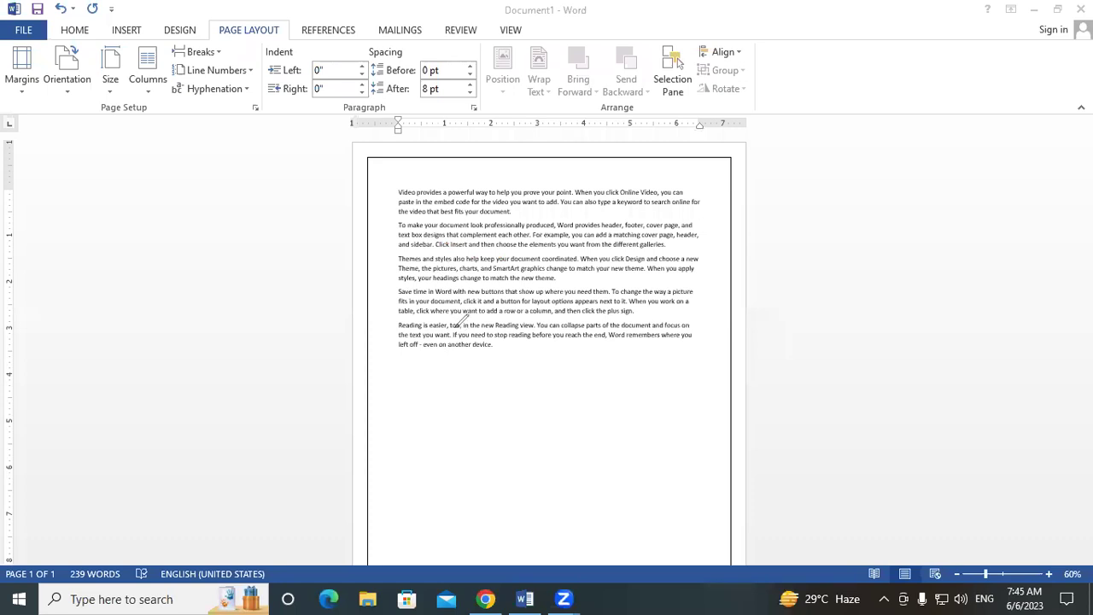
{"action": "mouse_move", "coordinate": [436, 231]}
{"action": "left_mouse_down"}
{"action": "mouse_move", "coordinate": [451, 256]}
{"action": "mouse_move", "coordinate": [466, 246]}
{"action": "left_mouse_up"}
{"action": "mouse_move", "coordinate": [610, 228]}
{"action": "left_mouse_down"}
{"action": "mouse_move", "coordinate": [614, 273]}
{"action": "mouse_move", "coordinate": [624, 242]}
{"action": "left_mouse_up"}
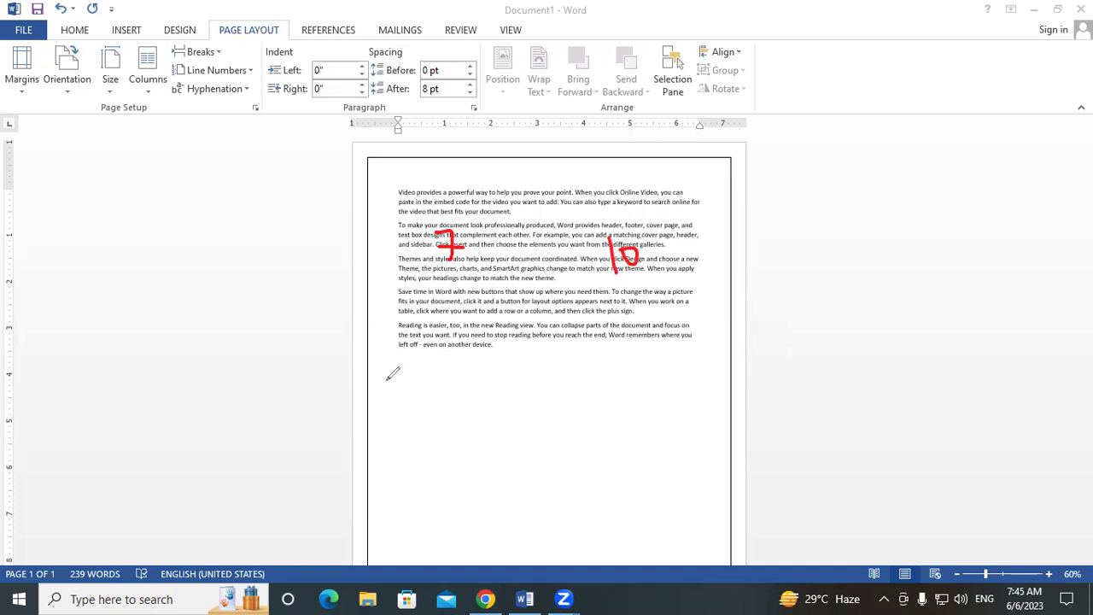
{"action": "left_click_drag", "start_coordinate": [451, 232], "coordinate": [627, 255]}
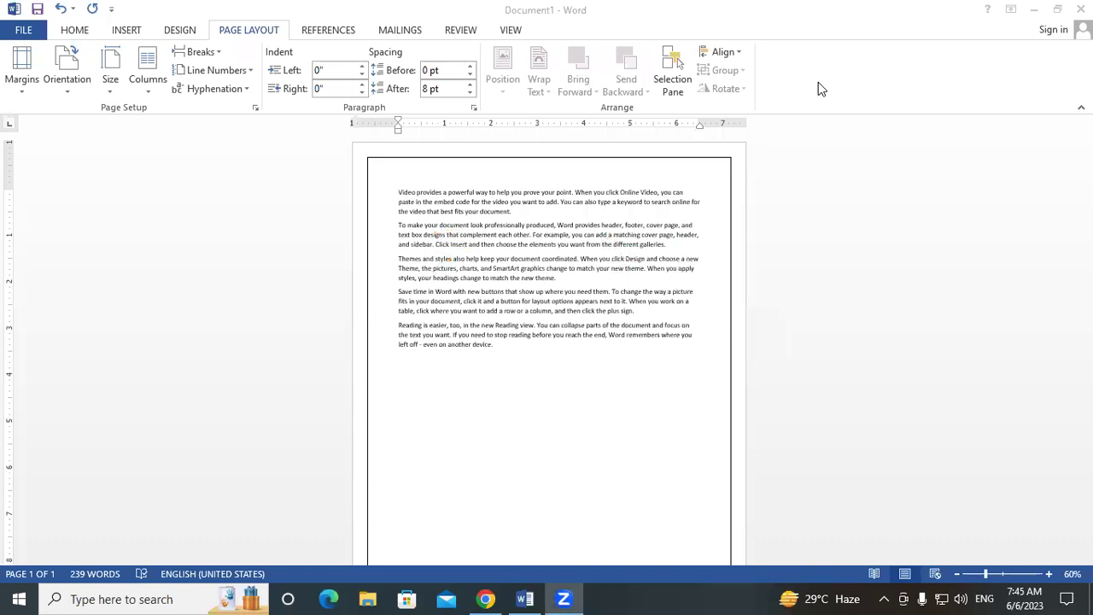
- Change the paper size to A4 (8.27" x 11.69")
{"action": "left_click", "coordinate": [116, 85]}
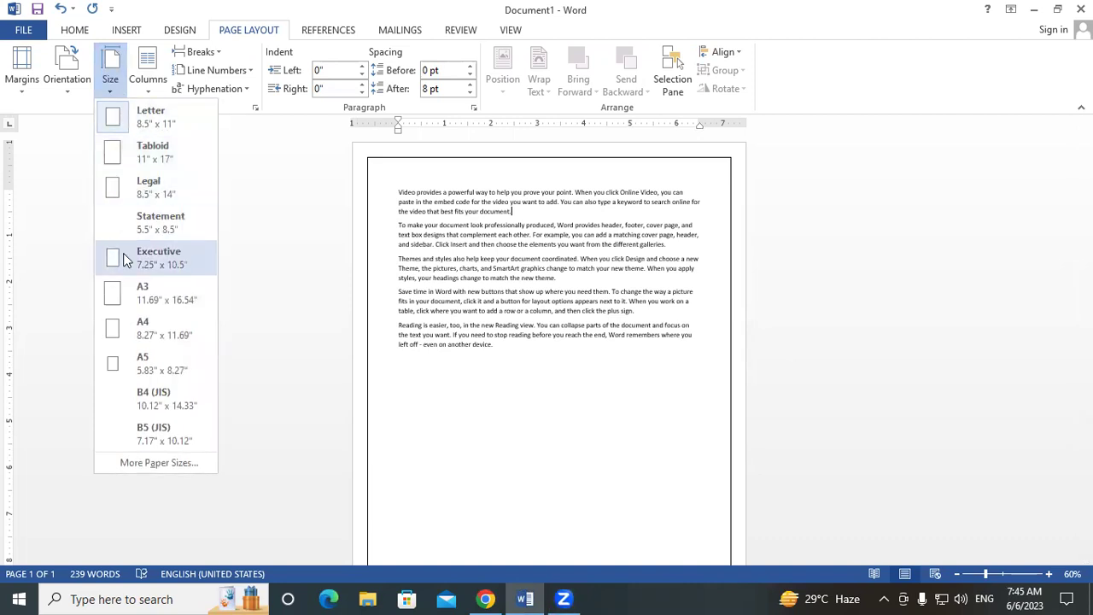
{"action": "left_click", "coordinate": [142, 333]}
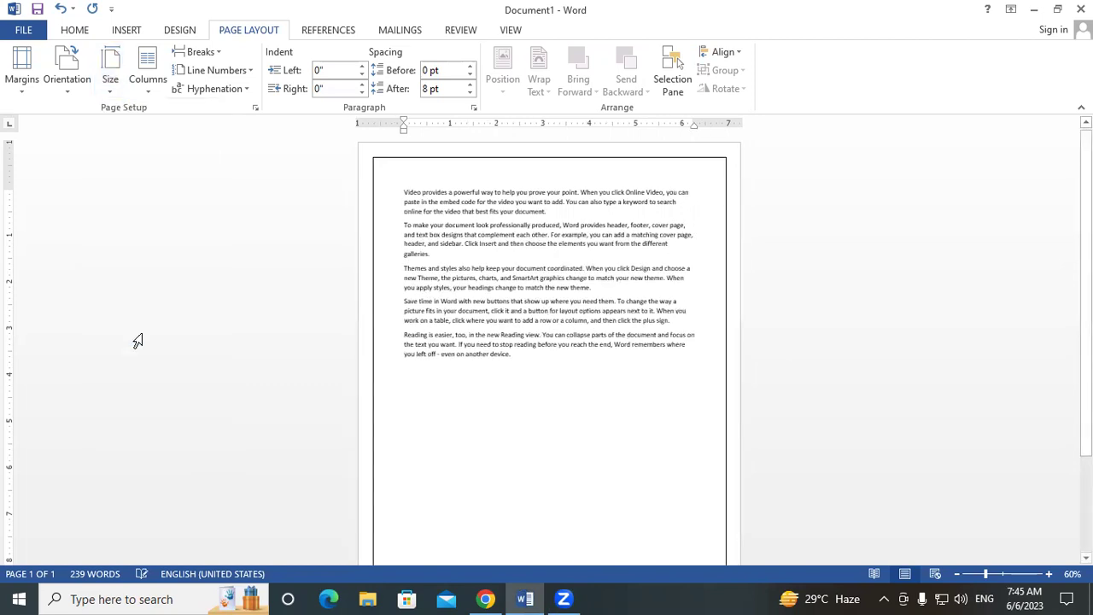
{"action": "left_click", "coordinate": [110, 85]}
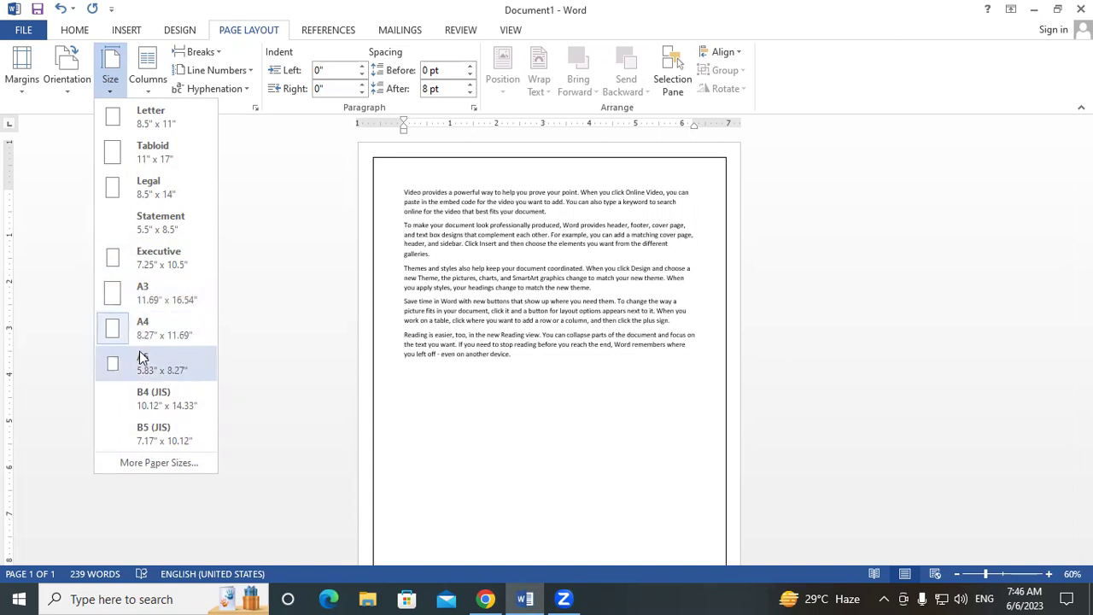
- In More Paper Sizes, set a 7-inch width and 10-inch height and apply it
{"action": "left_click", "coordinate": [136, 462]}
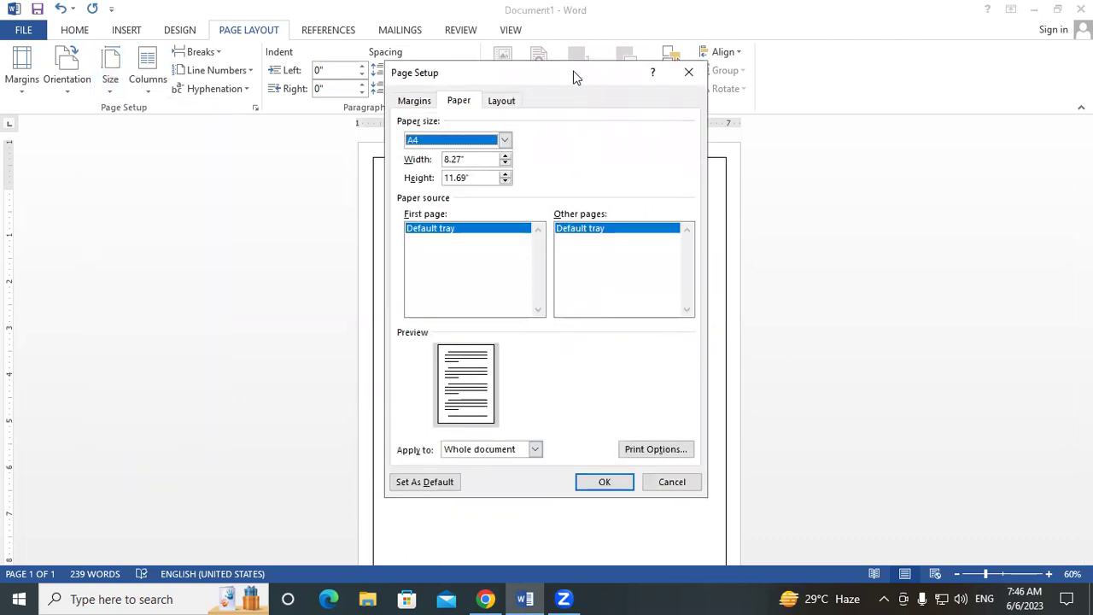
{"action": "left_click_drag", "start_coordinate": [566, 73], "coordinate": [503, 49]}
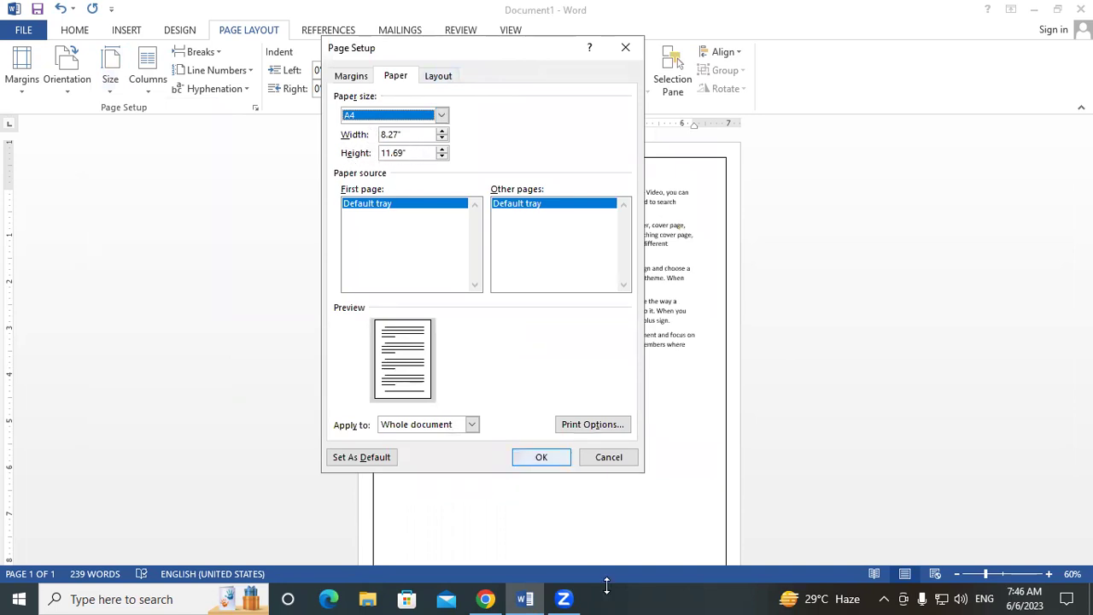
{"action": "left_click_drag", "start_coordinate": [325, 344], "coordinate": [743, 343]}
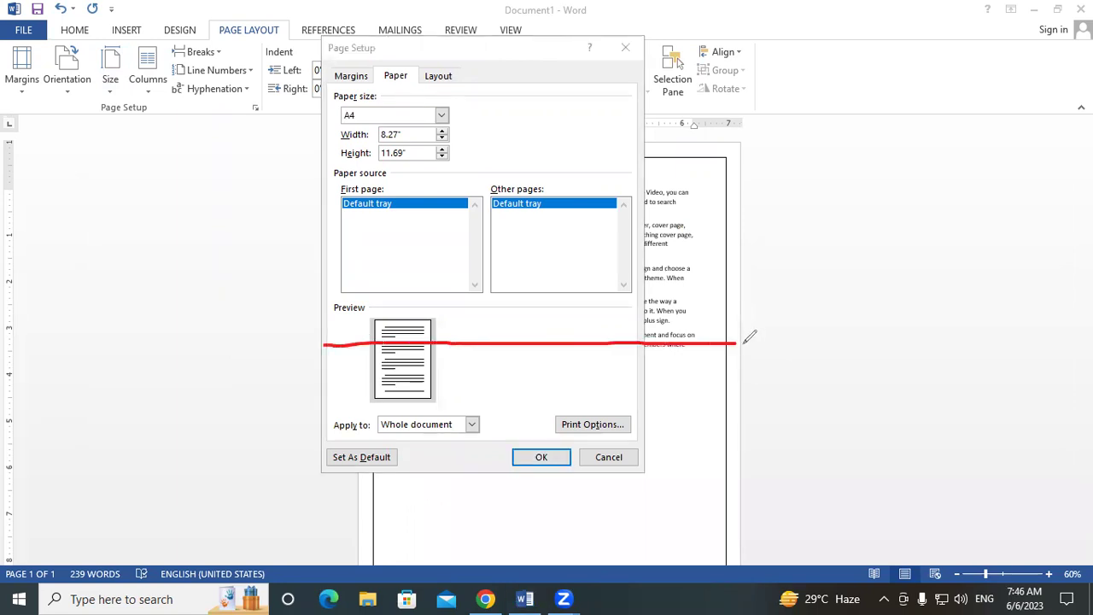
{"action": "left_click_drag", "start_coordinate": [728, 147], "coordinate": [739, 529]}
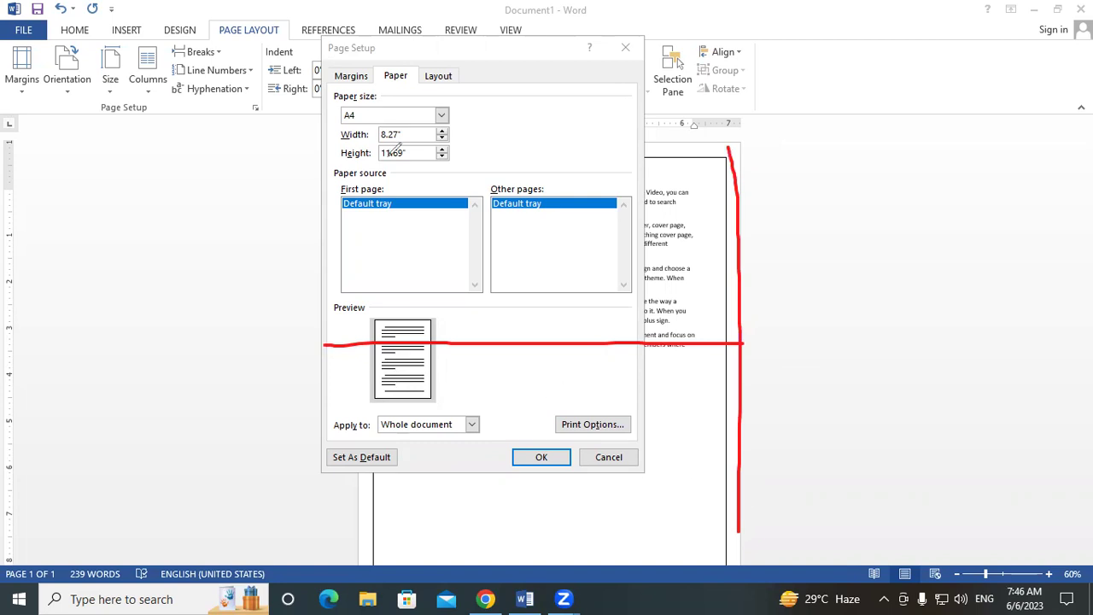
{"action": "key", "text": "e"}
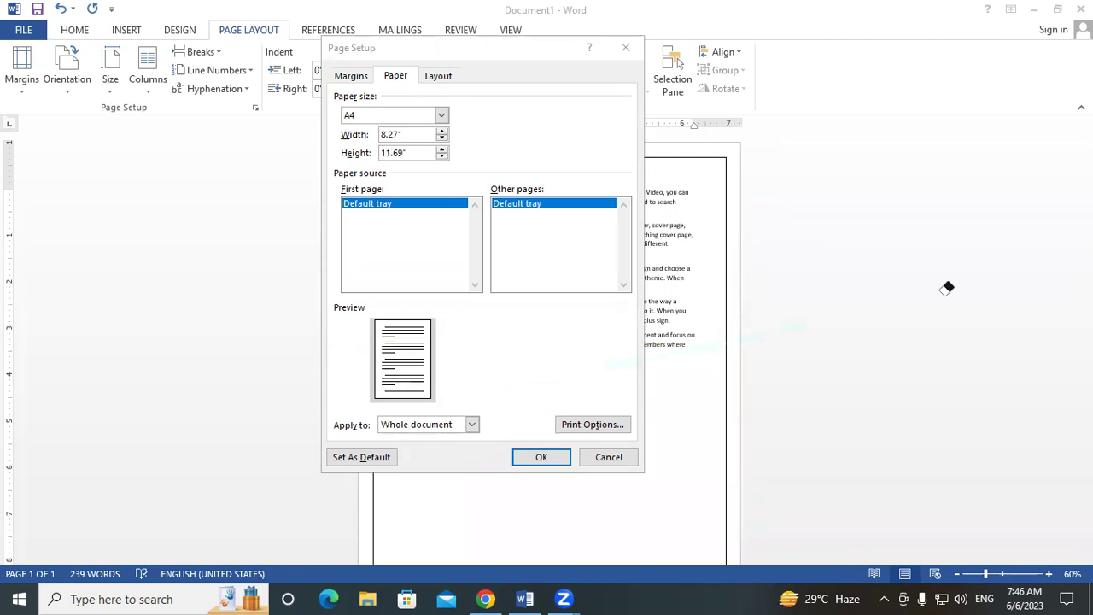
{"action": "left_click", "coordinate": [398, 135]}
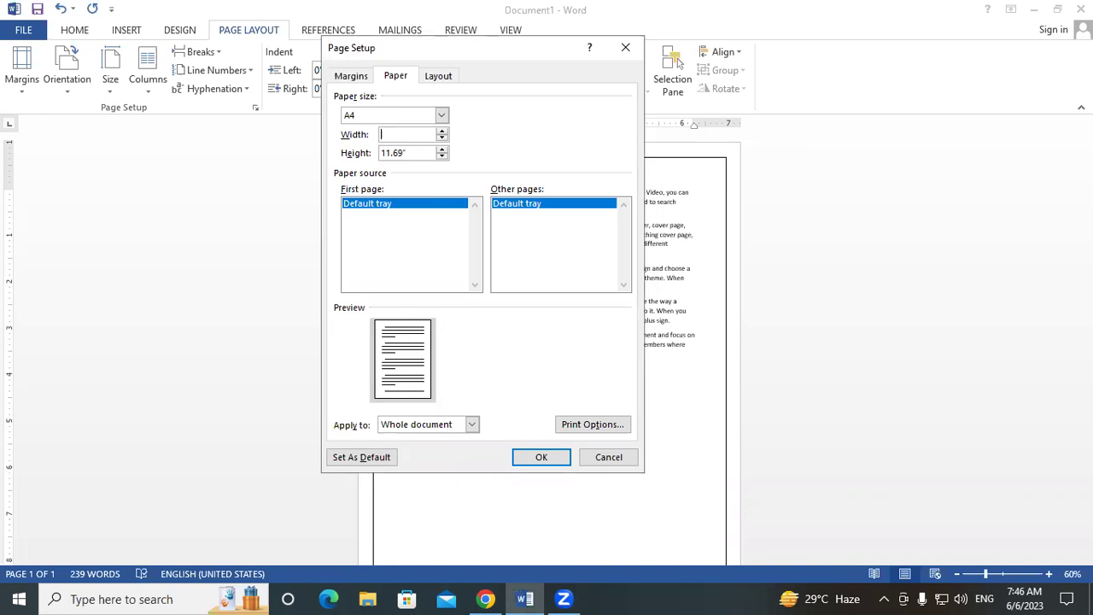
{"action": "type", "text": "7"}
{"action": "double_click", "coordinate": [394, 153]}
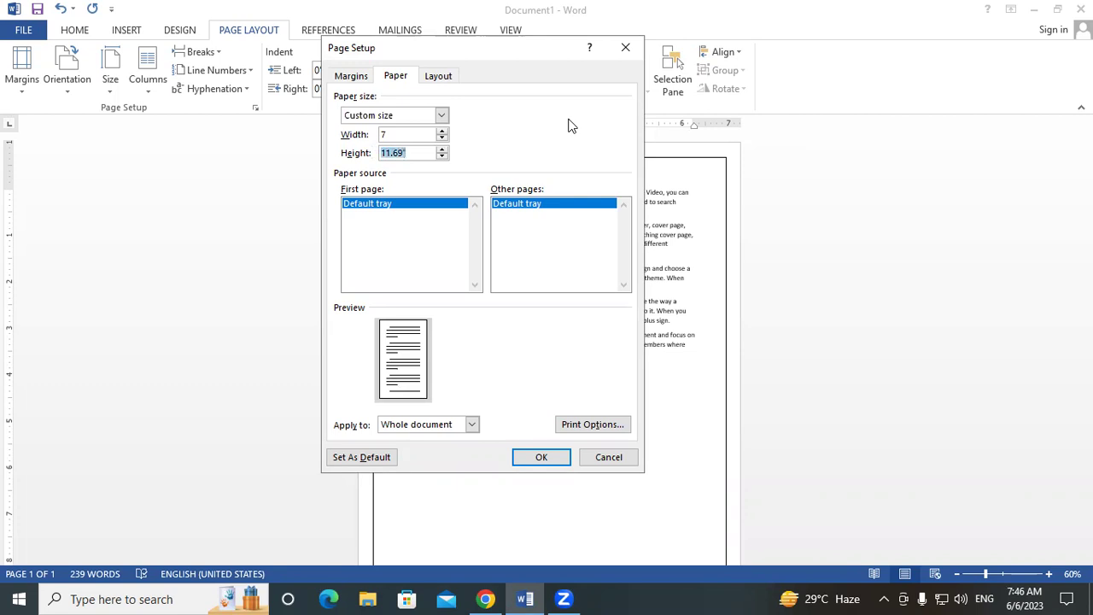
{"action": "type", "text": "10"}
{"action": "left_click", "coordinate": [546, 461]}
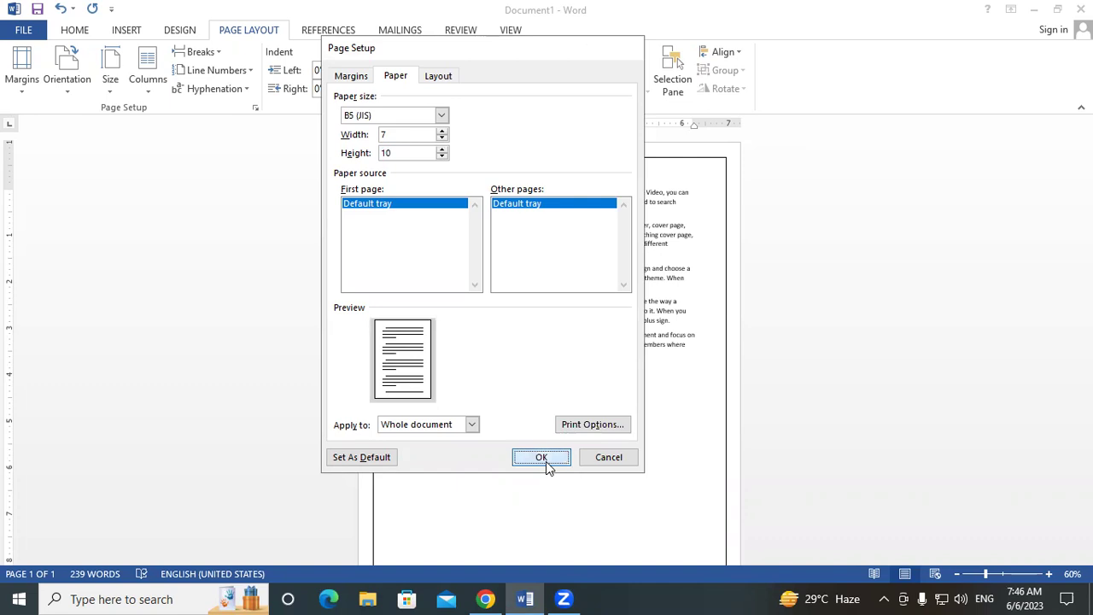
{"action": "scroll", "coordinate": [548, 342], "scroll_direction": "up", "scroll_amount": 2}
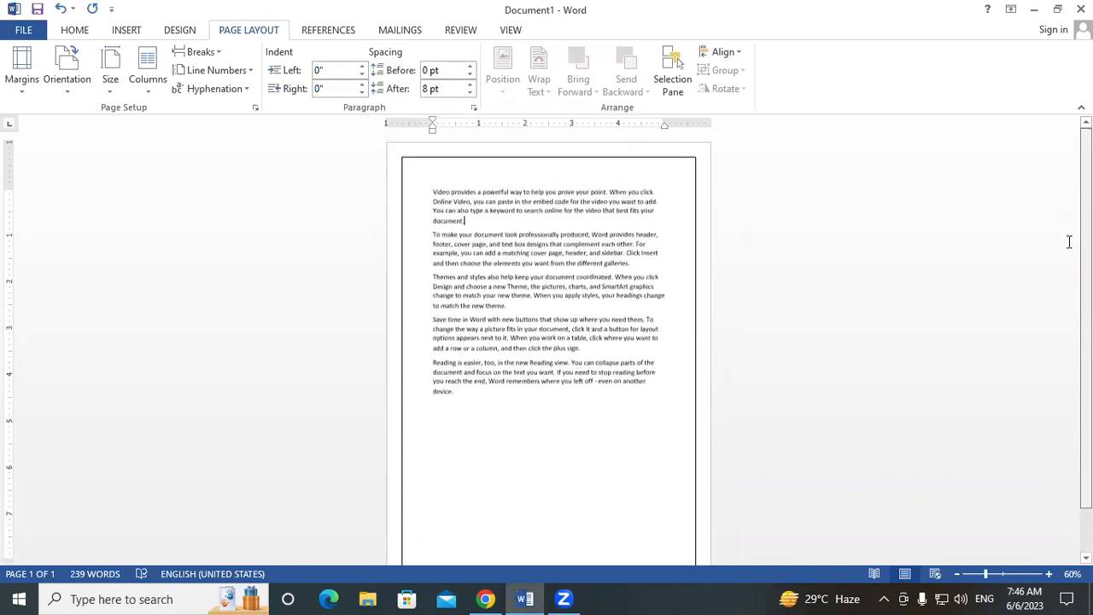
- Enter a custom paper size of width 10 and height 5 in Page Setup and confirm
{"action": "left_click", "coordinate": [110, 86]}
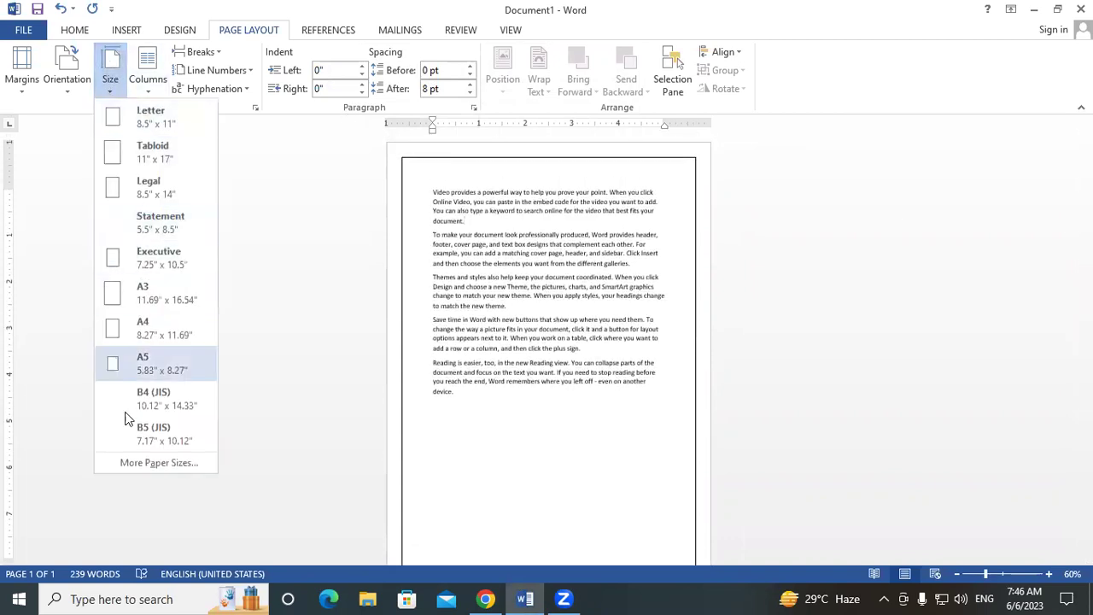
{"action": "left_click", "coordinate": [136, 461]}
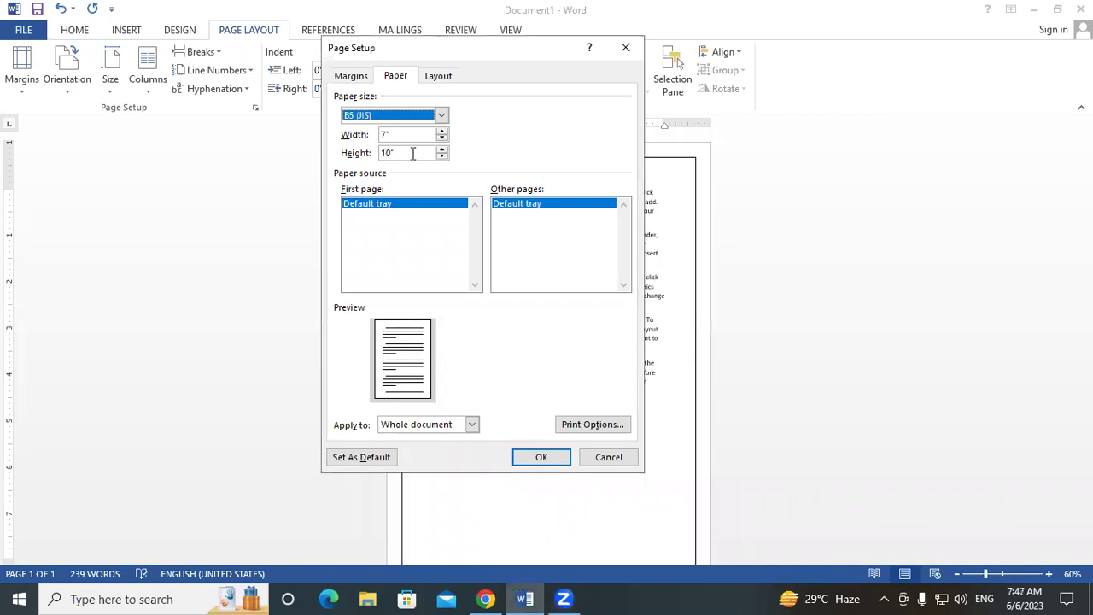
{"action": "double_click", "coordinate": [386, 134]}
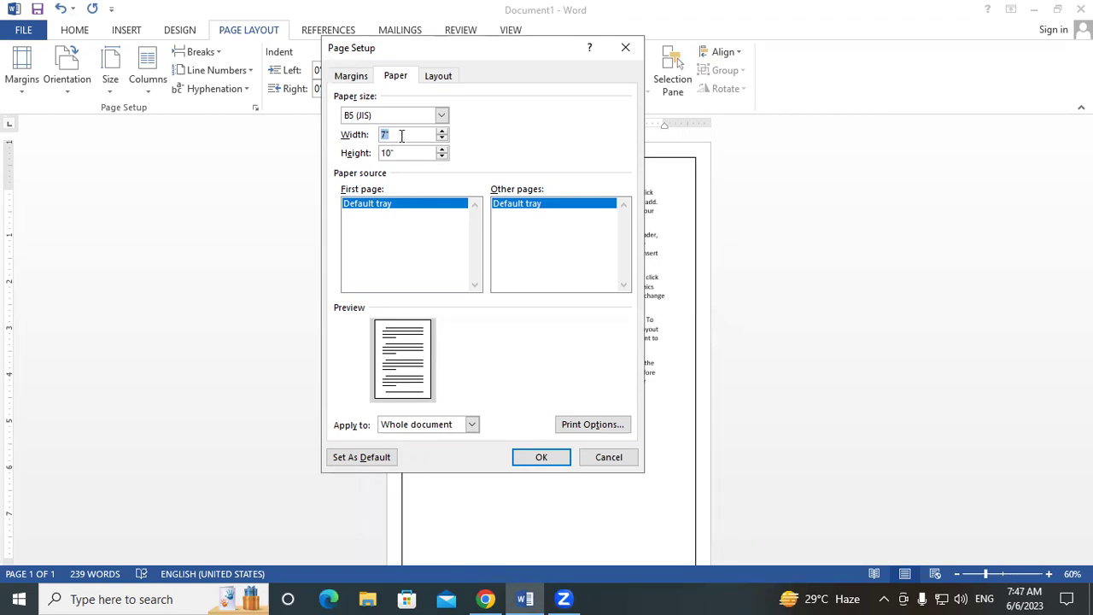
{"action": "type", "text": "10"}
{"action": "key", "text": "Tab"}
{"action": "type", "text": "5"}
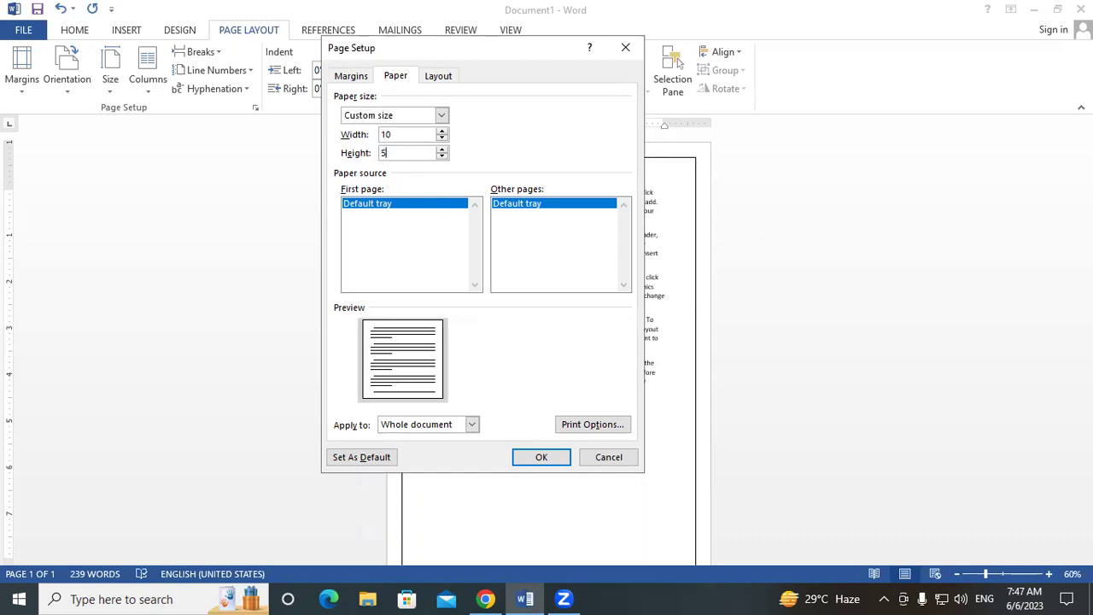
{"action": "left_click", "coordinate": [538, 457]}
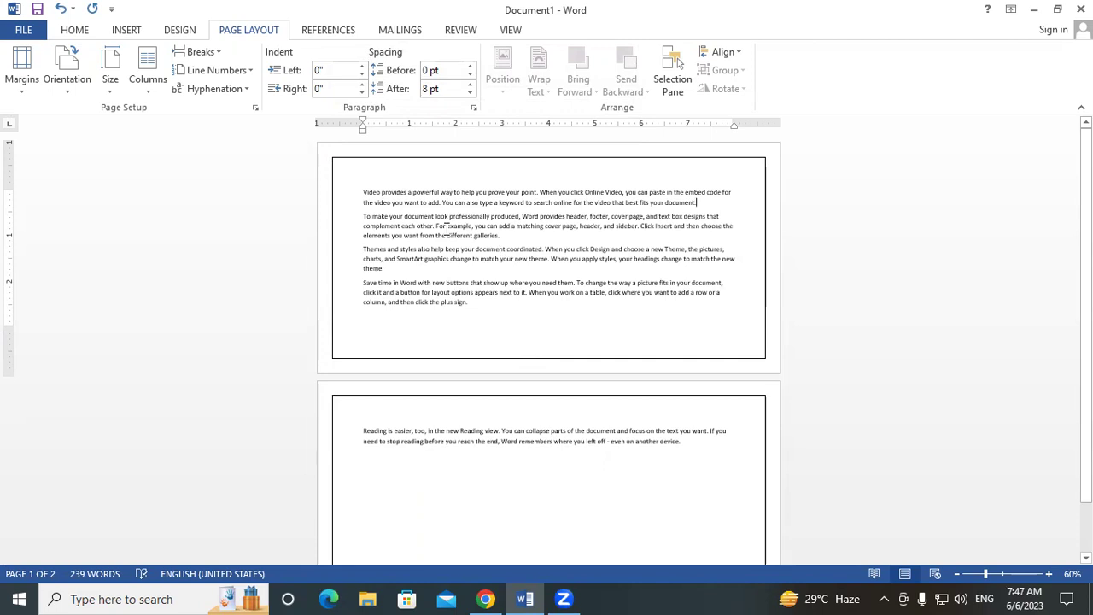
- Set the page back to Letter paper size in portrait orientation
{"action": "left_click_drag", "start_coordinate": [365, 192], "coordinate": [526, 312]}
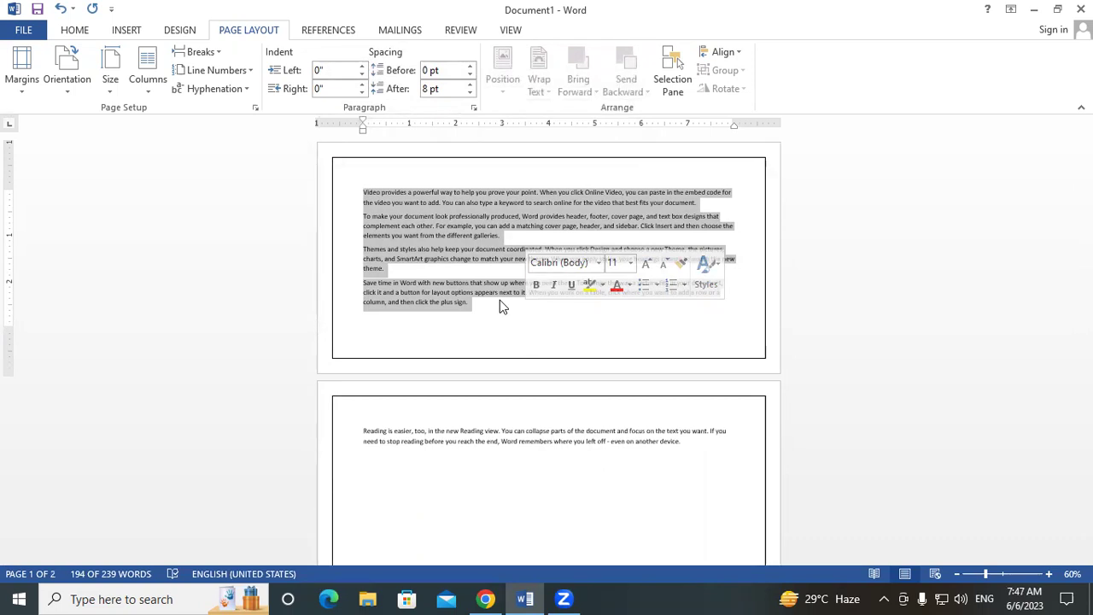
{"action": "left_click", "coordinate": [109, 85]}
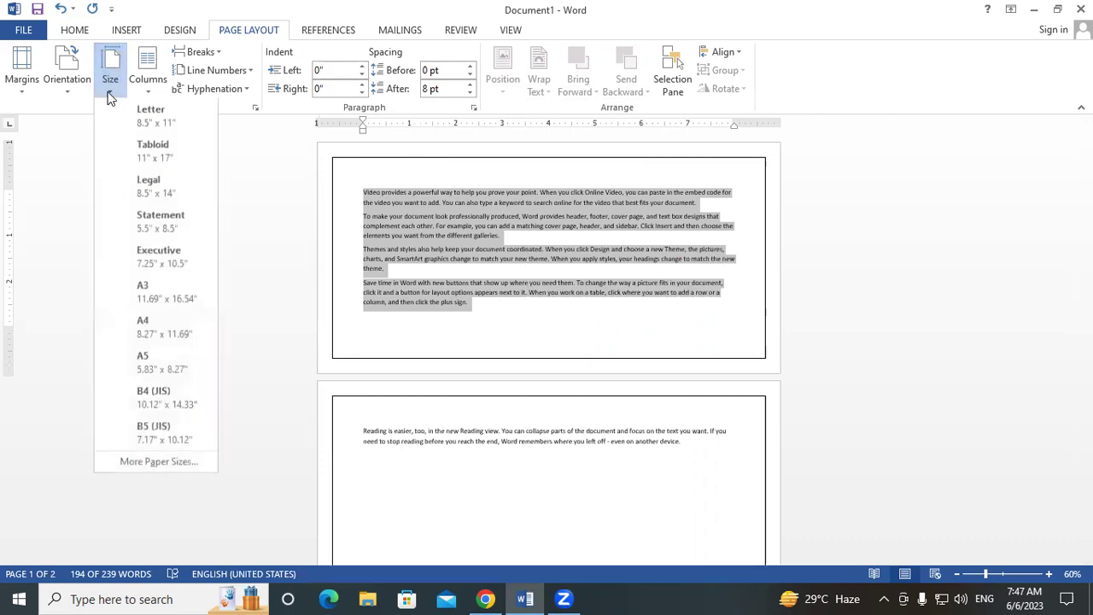
{"action": "left_click", "coordinate": [117, 104]}
{"action": "left_click", "coordinate": [66, 78]}
{"action": "left_click", "coordinate": [94, 117]}
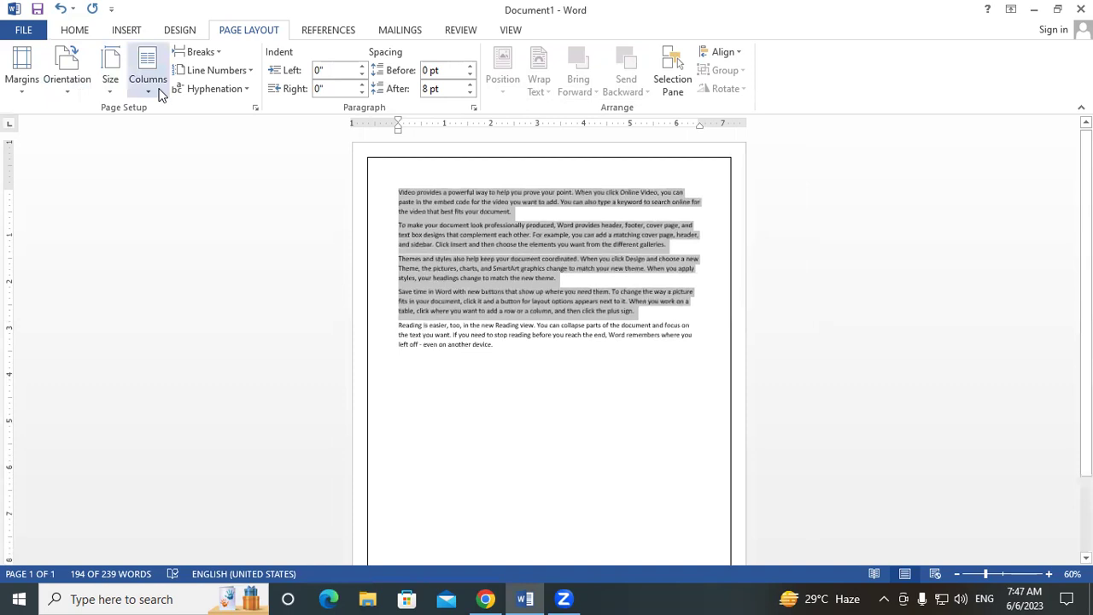
- Deselect the text and zoom the page view to 100%
{"action": "left_click", "coordinate": [633, 391]}
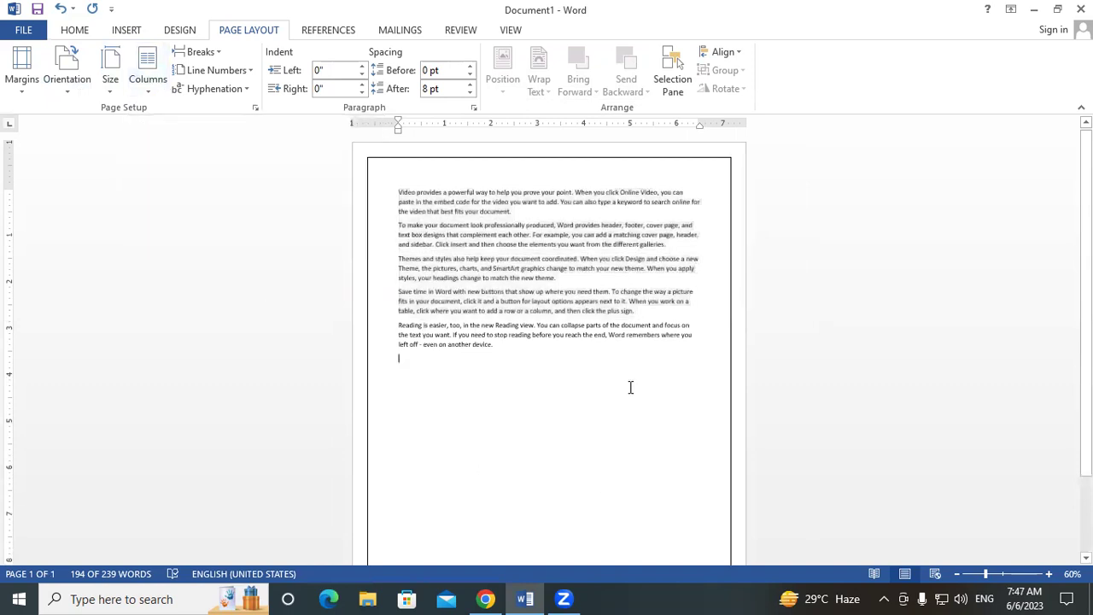
{"action": "left_click", "coordinate": [1049, 575]}
{"action": "left_click", "coordinate": [1049, 574]}
{"action": "left_click", "coordinate": [1049, 575]}
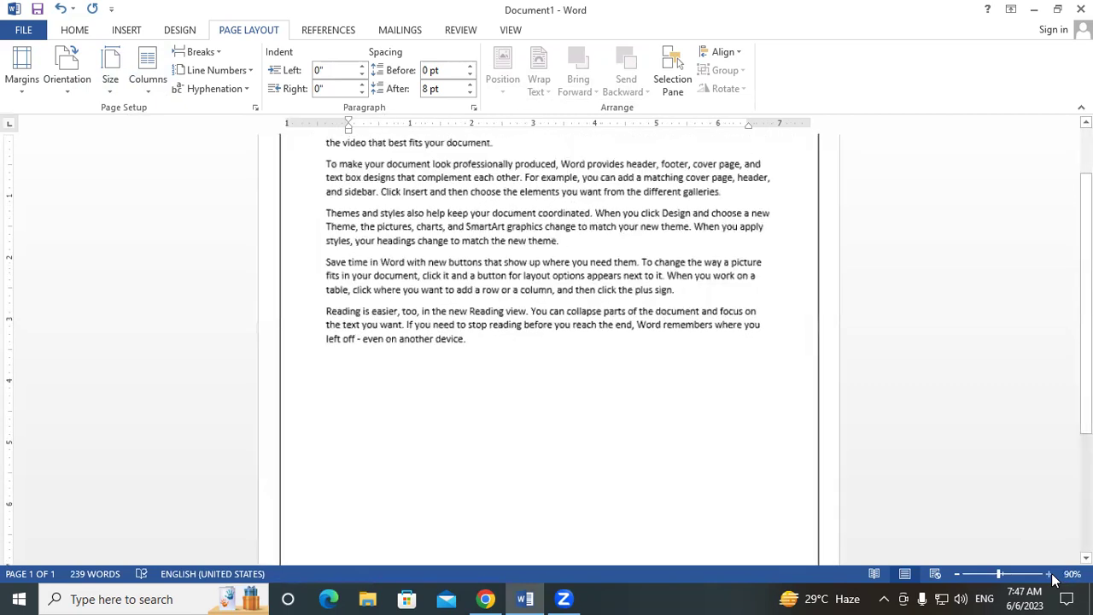
{"action": "left_click", "coordinate": [1049, 574]}
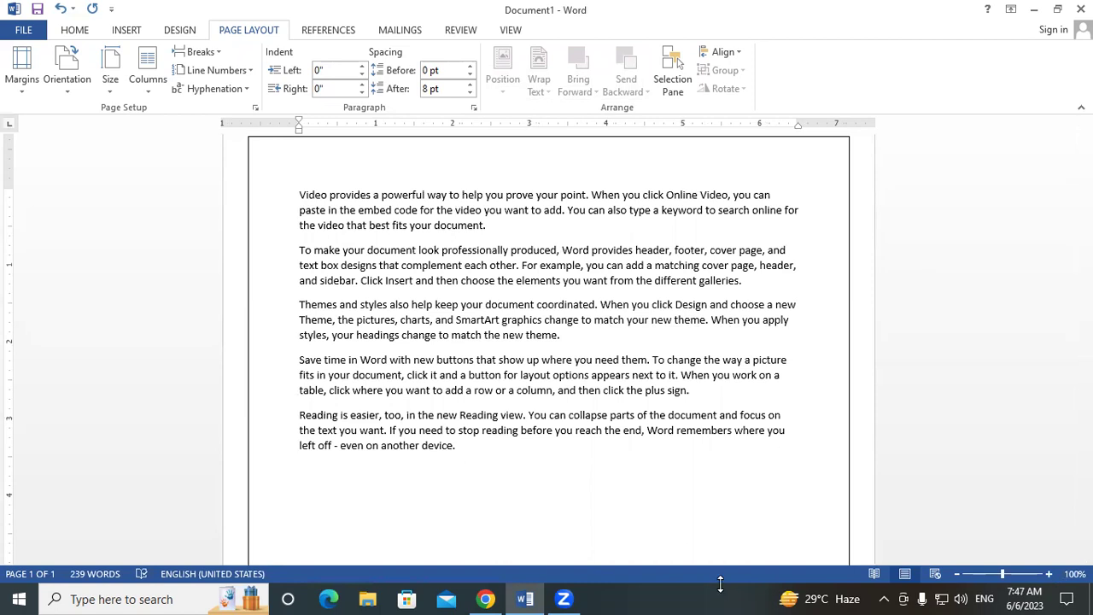
{"action": "mouse_move", "coordinate": [292, 194]}
{"action": "left_mouse_down"}
{"action": "mouse_move", "coordinate": [562, 304]}
{"action": "mouse_move", "coordinate": [321, 193]}
{"action": "left_mouse_up"}
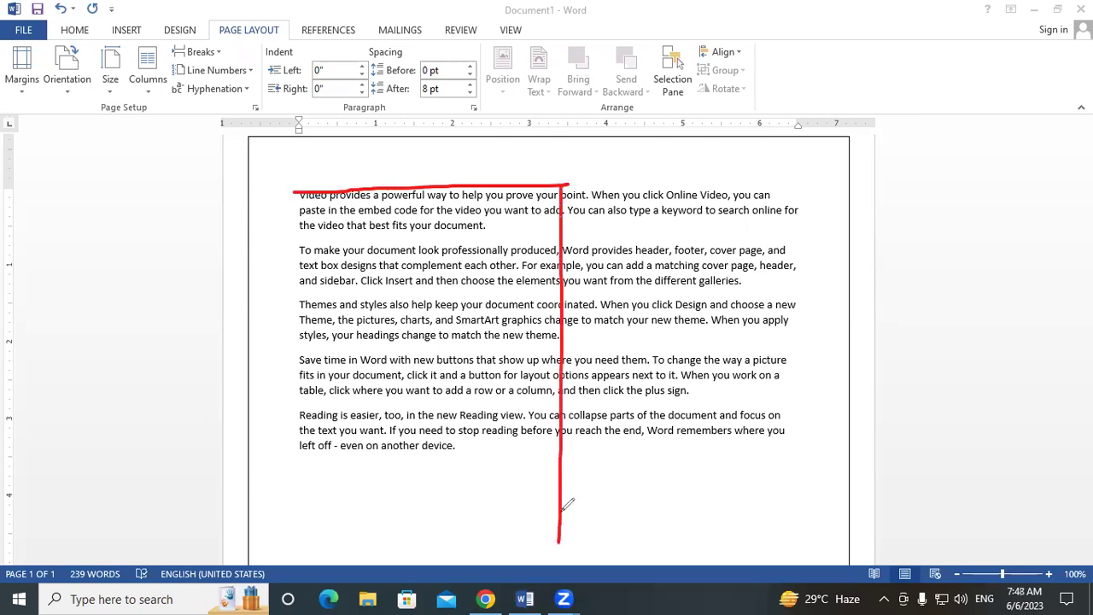
{"action": "mouse_move", "coordinate": [592, 186]}
{"action": "left_mouse_down"}
{"action": "mouse_move", "coordinate": [811, 317]}
{"action": "mouse_move", "coordinate": [732, 186]}
{"action": "mouse_move", "coordinate": [595, 188]}
{"action": "left_mouse_up"}
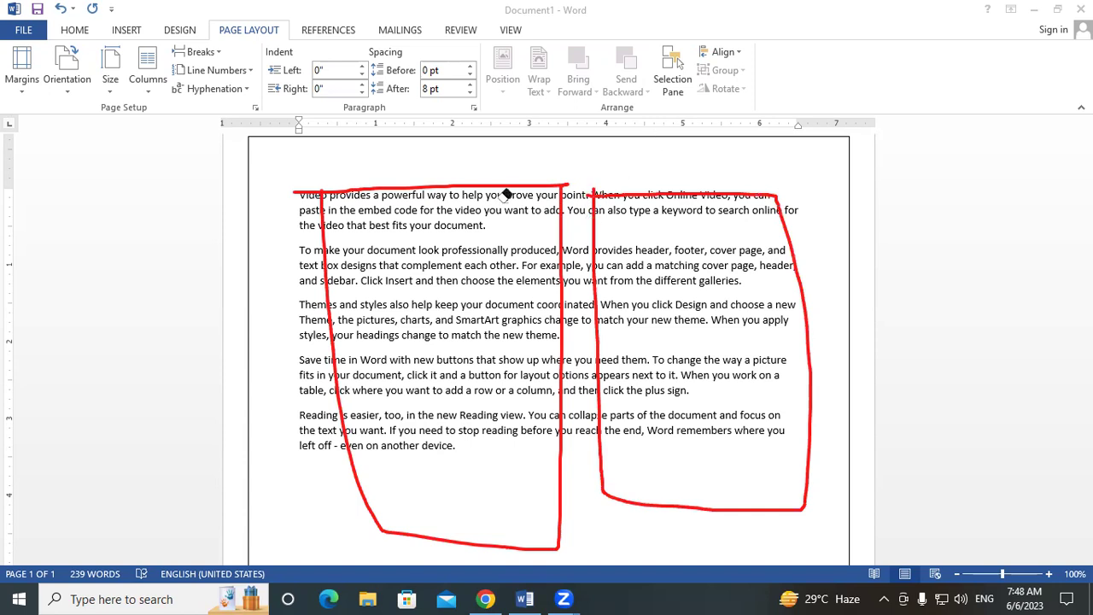
{"action": "left_click", "coordinate": [833, 154]}
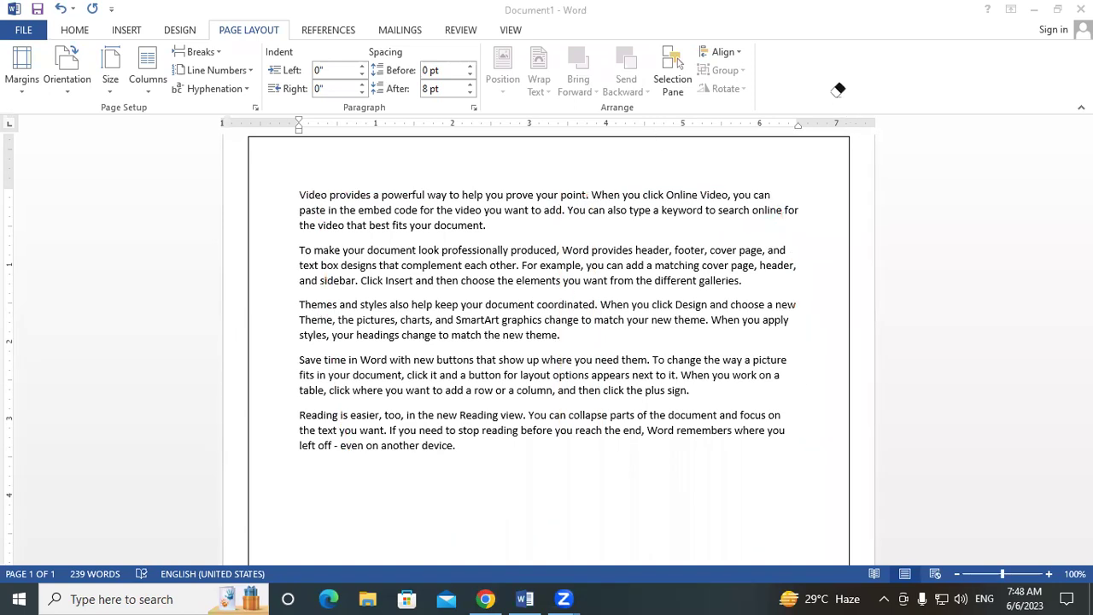
- Try a two-column layout, then switch the sample text back to one column
{"action": "left_click", "coordinate": [157, 92]}
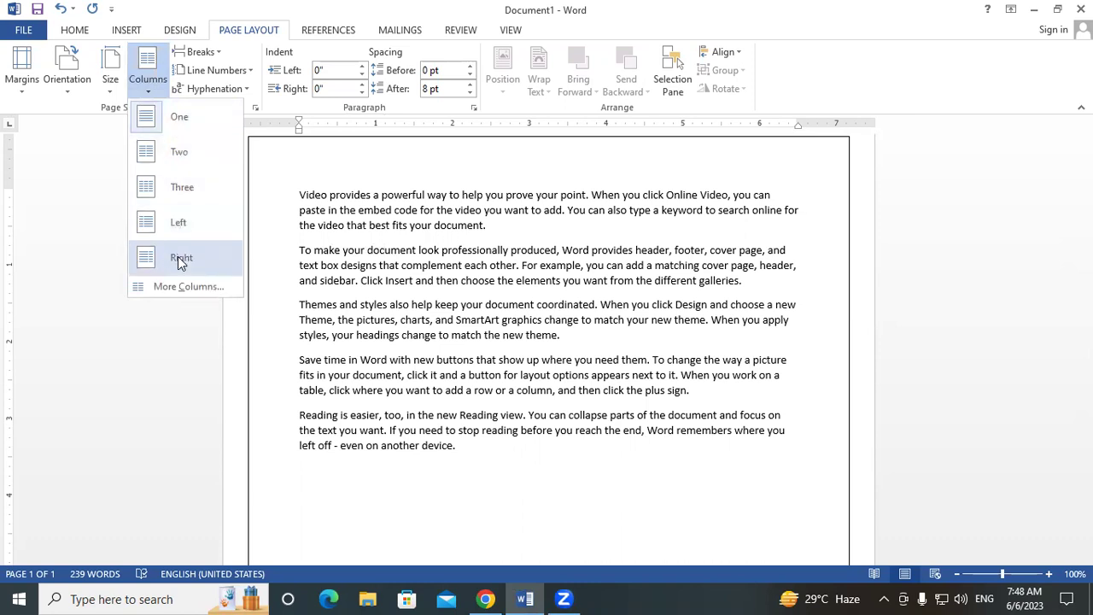
{"action": "left_click", "coordinate": [162, 156]}
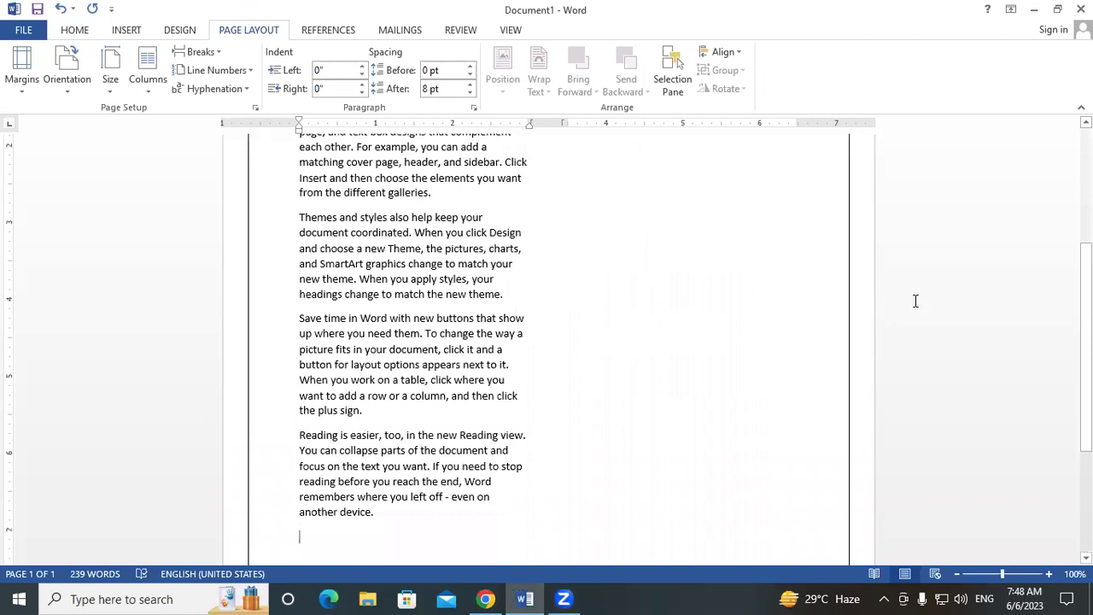
{"action": "left_click_drag", "start_coordinate": [1085, 346], "coordinate": [1085, 256]}
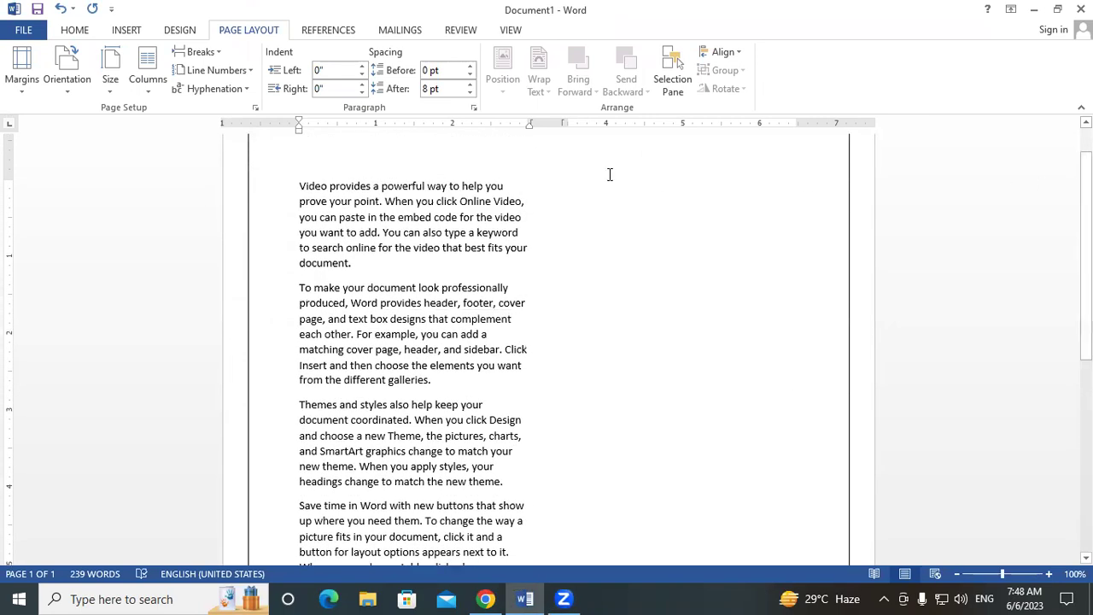
{"action": "left_click", "coordinate": [162, 95]}
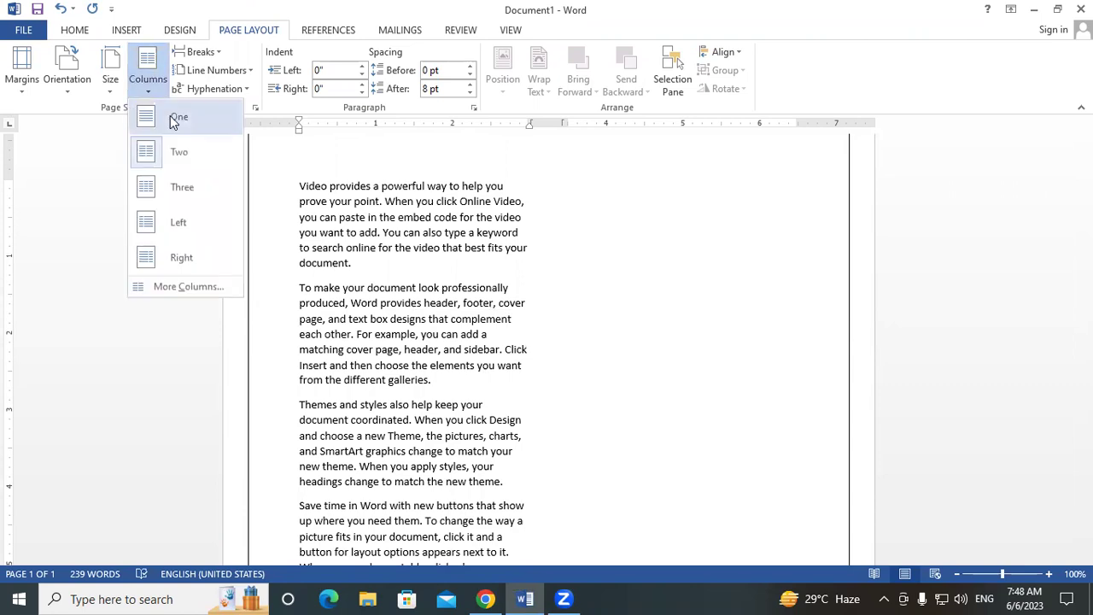
{"action": "left_click", "coordinate": [158, 147]}
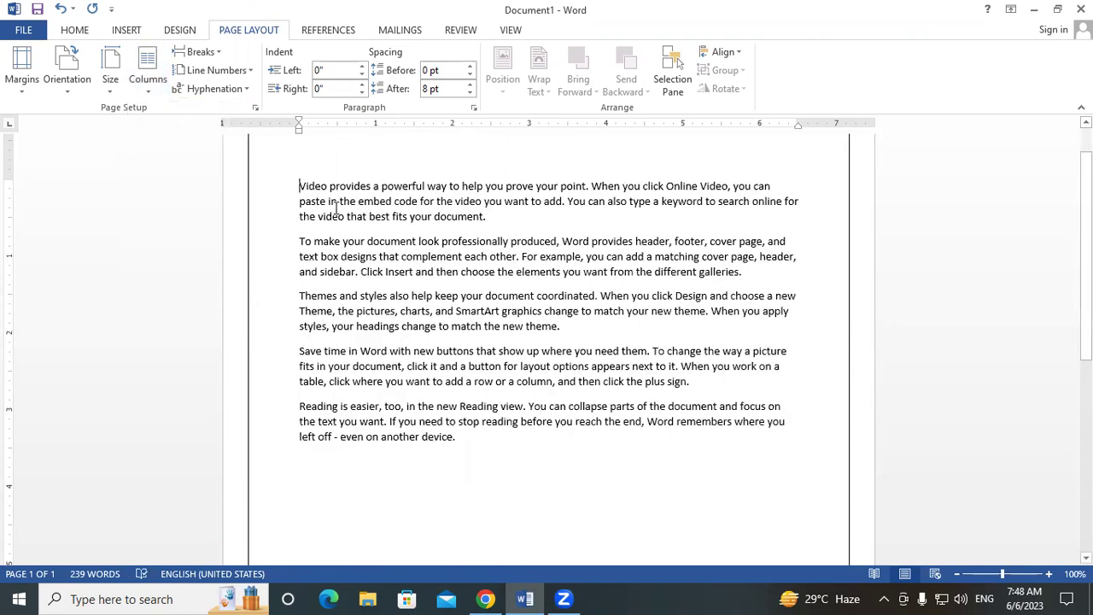
- Delete the five sample paragraphs and generate new random text with =rand(70)
{"action": "left_click_drag", "start_coordinate": [298, 185], "coordinate": [498, 436]}
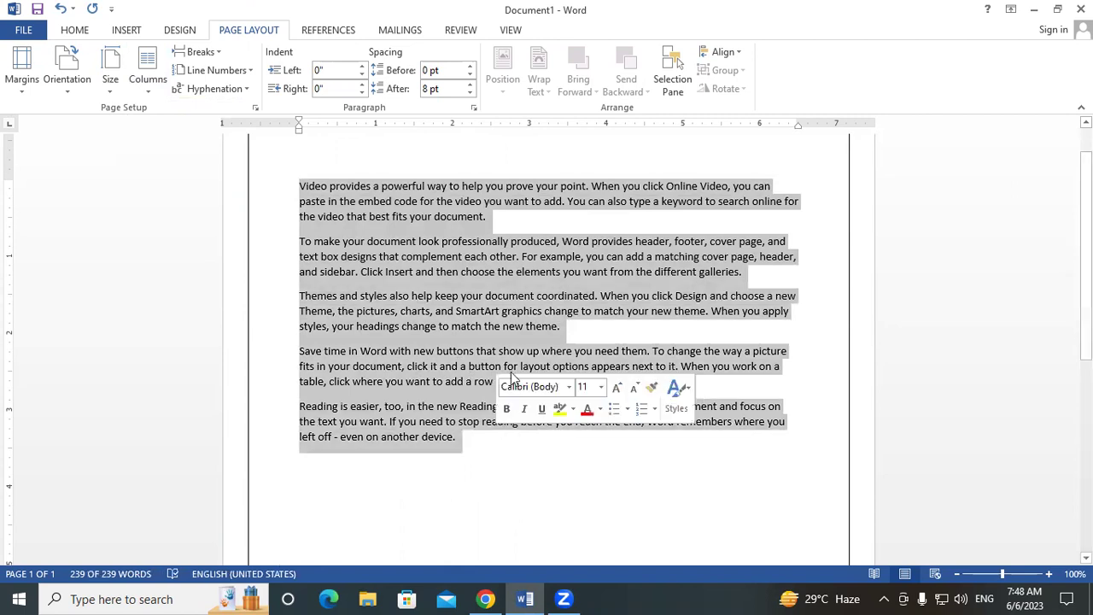
{"action": "key", "text": "Delete"}
{"action": "type", "text": "=r"}
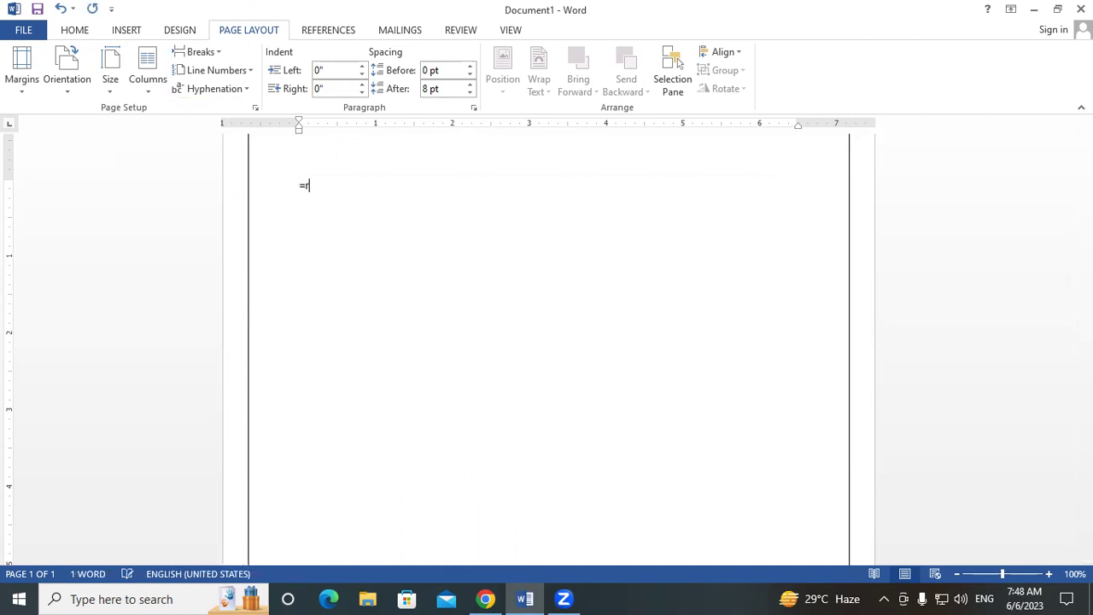
{"action": "type", "text": "and(70"}
{"action": "key", "text": "Return"}
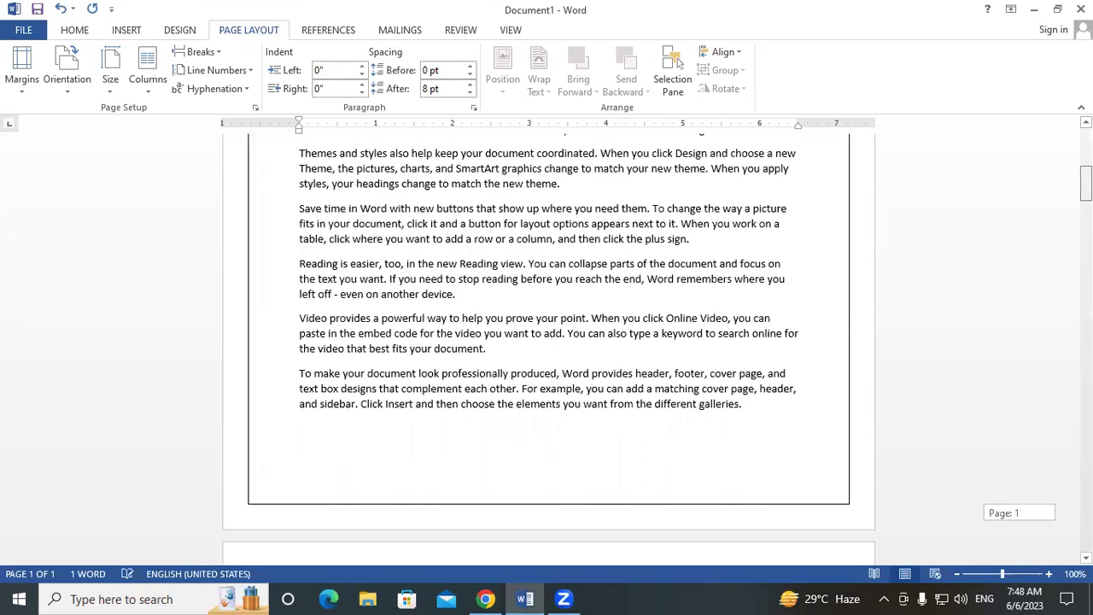
{"action": "left_click", "coordinate": [147, 75]}
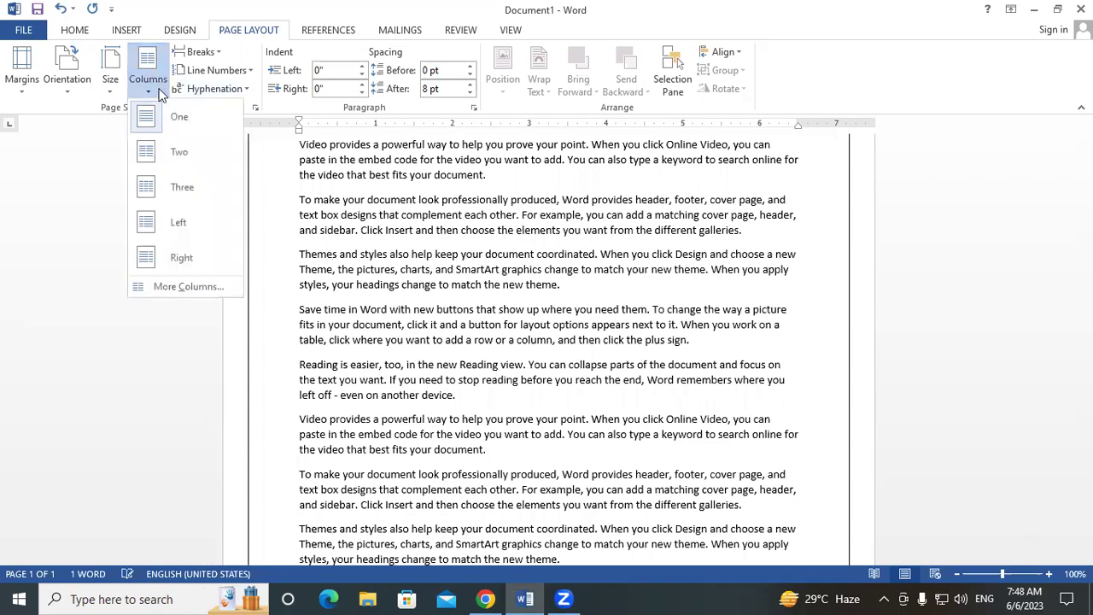
{"action": "left_click", "coordinate": [152, 157]}
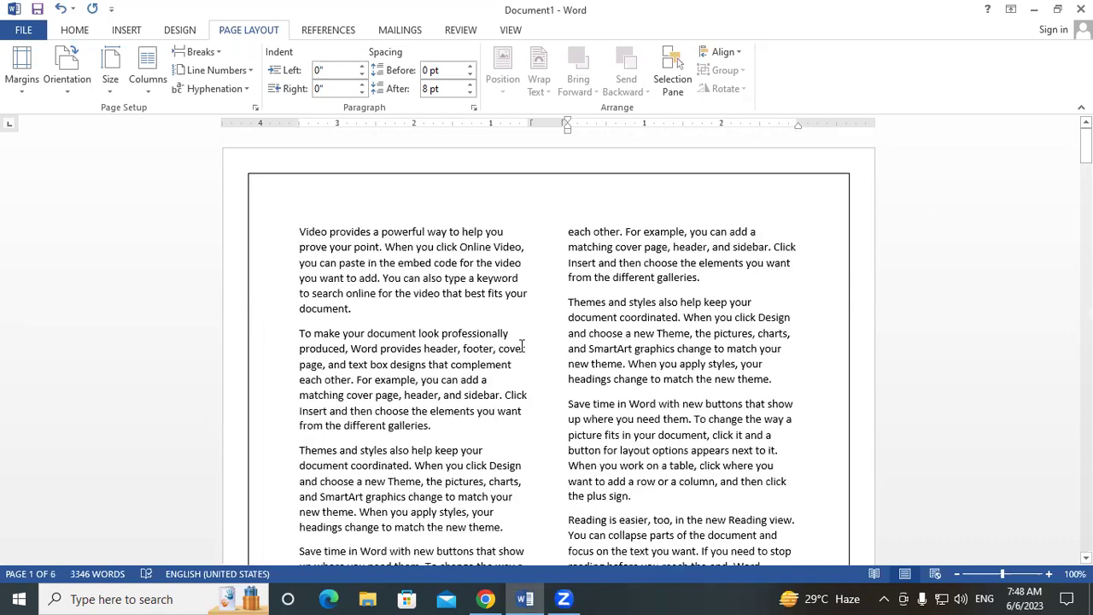
{"action": "mouse_move", "coordinate": [299, 235]}
{"action": "left_mouse_down"}
{"action": "mouse_move", "coordinate": [487, 501]}
{"action": "mouse_move", "coordinate": [478, 494]}
{"action": "left_mouse_up"}
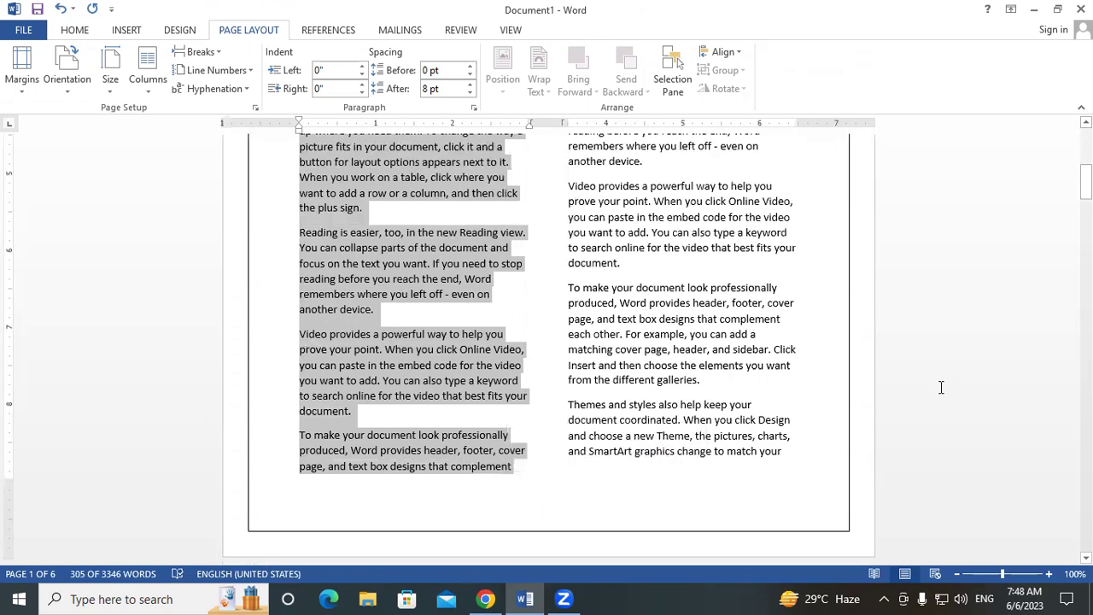
{"action": "scroll", "coordinate": [568, 235], "scroll_direction": "up", "scroll_amount": 10}
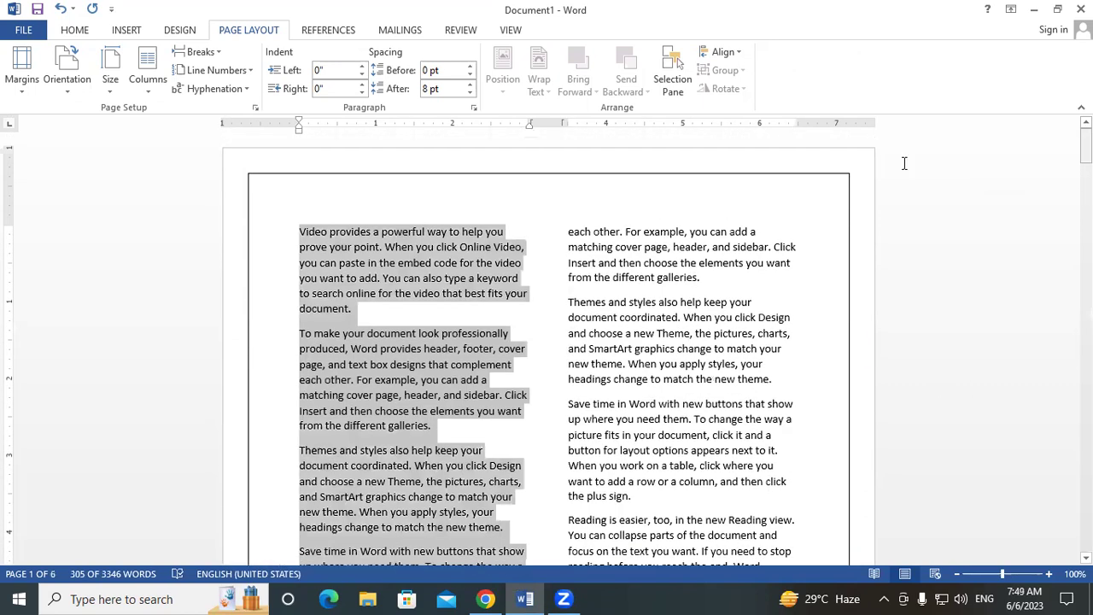
{"action": "mouse_move", "coordinate": [566, 237]}
{"action": "left_mouse_down"}
{"action": "mouse_move", "coordinate": [745, 499]}
{"action": "mouse_move", "coordinate": [763, 292]}
{"action": "left_mouse_up"}
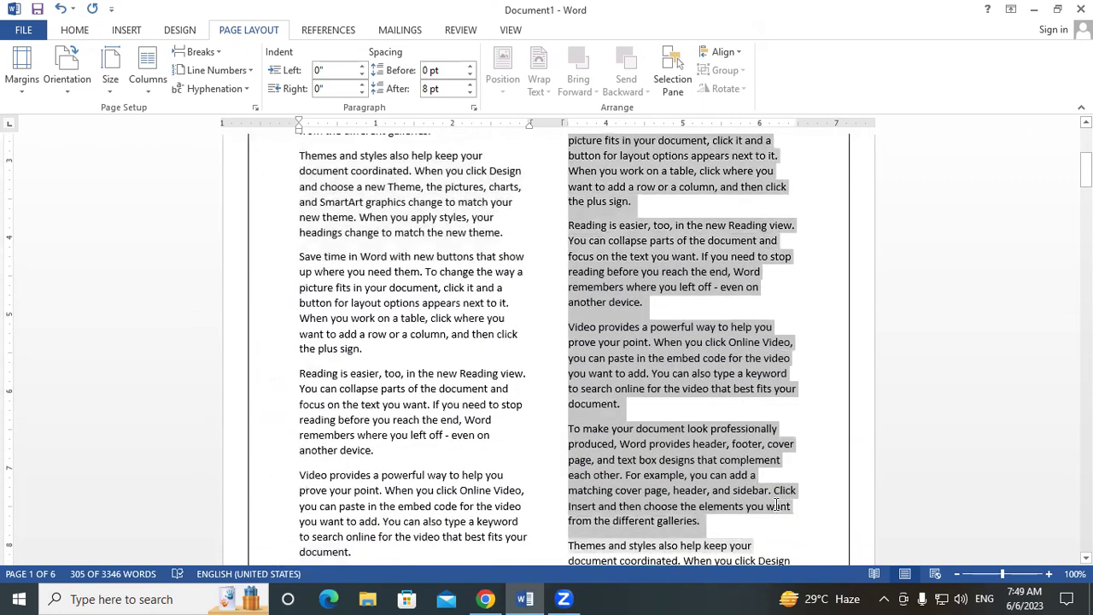
{"action": "left_click", "coordinate": [811, 171]}
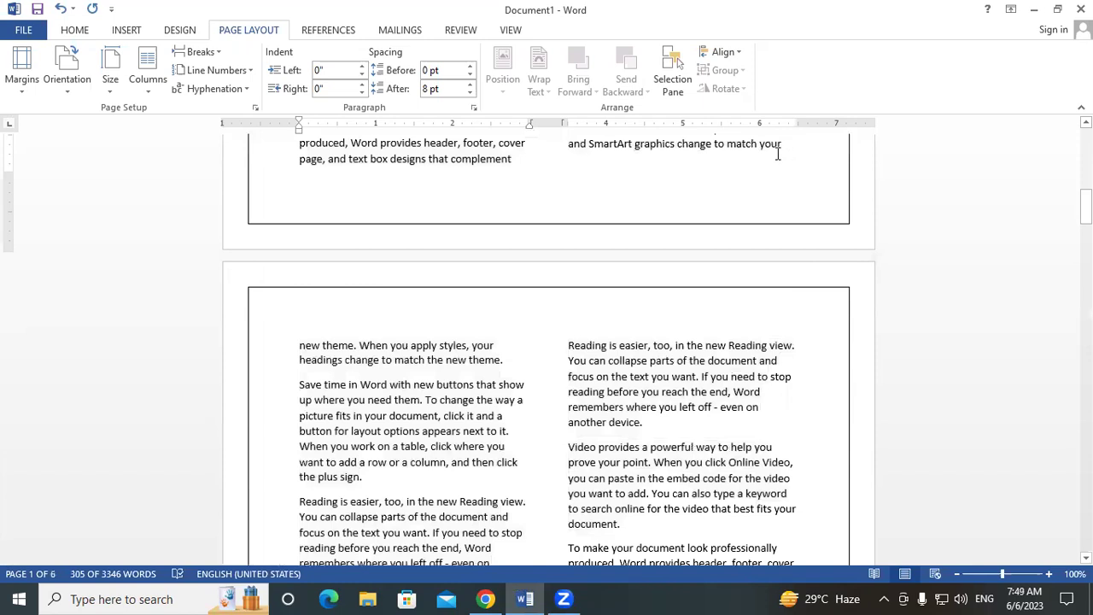
{"action": "scroll", "coordinate": [778, 154], "scroll_direction": "up", "scroll_amount": 10}
{"action": "left_click_drag", "start_coordinate": [1085, 156], "coordinate": [1086, 145]}
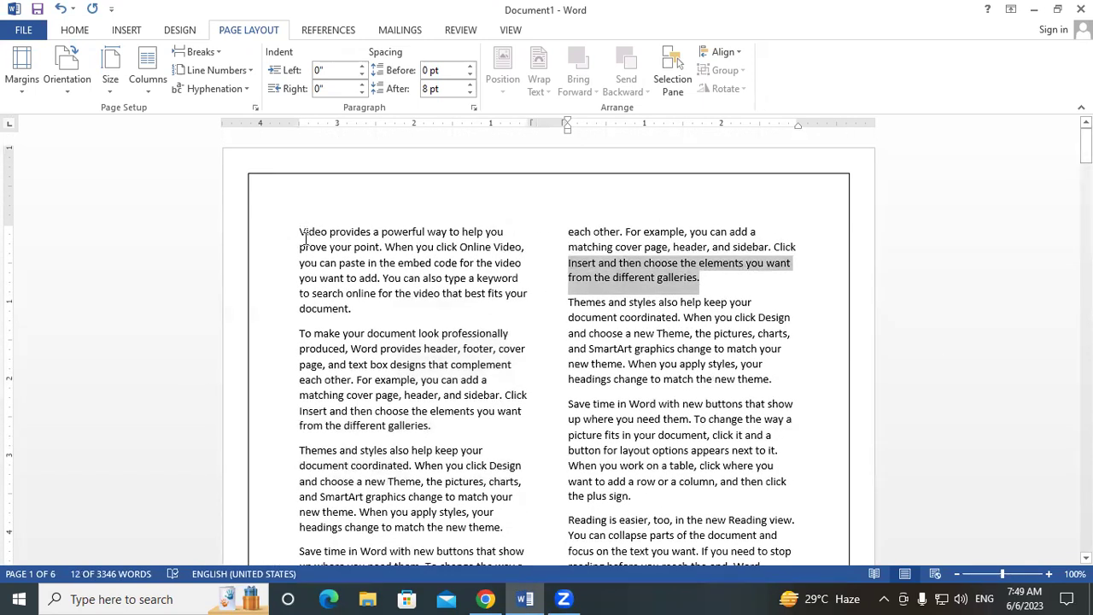
{"action": "left_click_drag", "start_coordinate": [303, 237], "coordinate": [399, 394]}
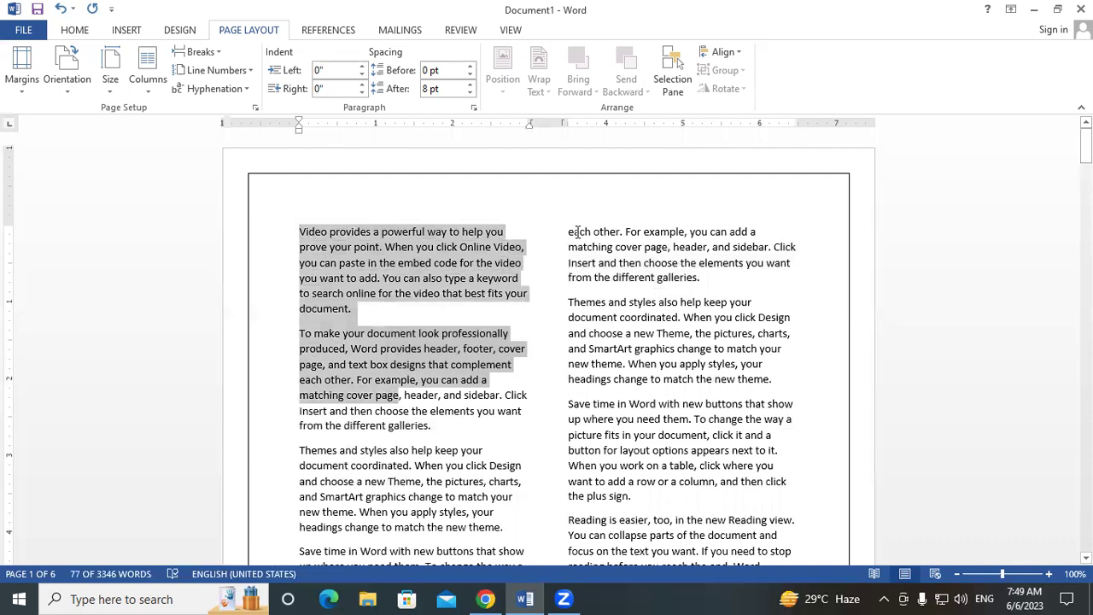
{"action": "left_click_drag", "start_coordinate": [576, 231], "coordinate": [640, 391]}
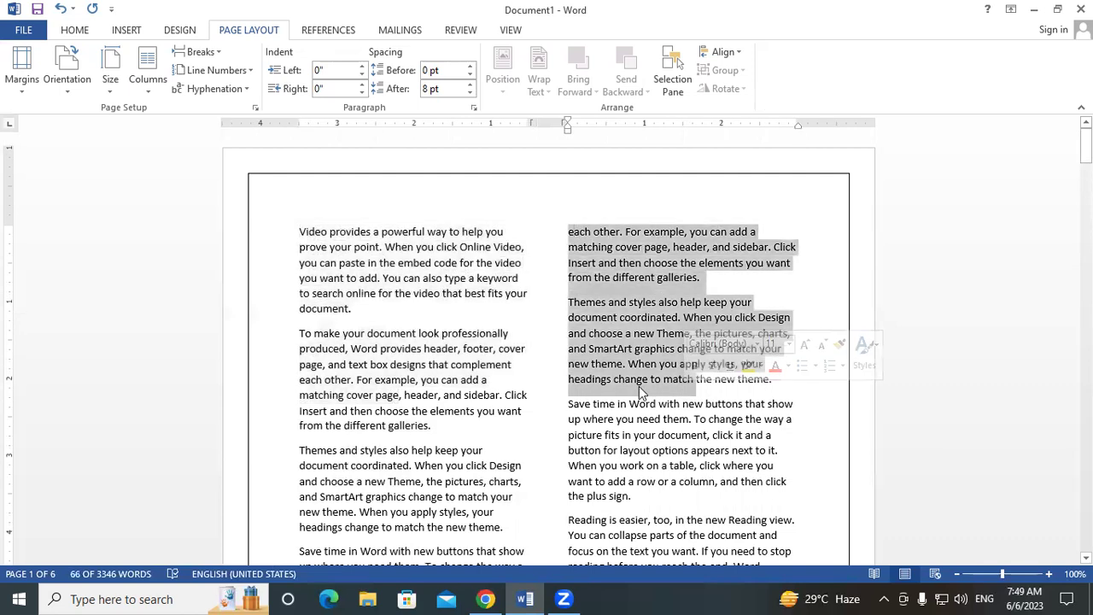
{"action": "scroll", "coordinate": [640, 391], "scroll_direction": "down", "scroll_amount": 1}
{"action": "left_click", "coordinate": [631, 278]}
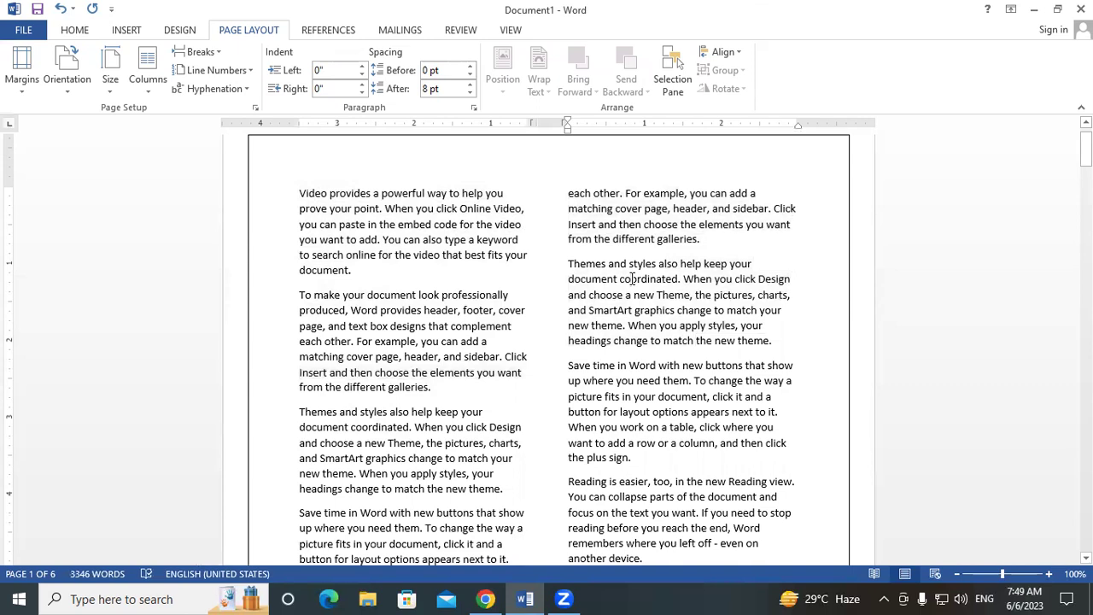
{"action": "left_click", "coordinate": [146, 84]}
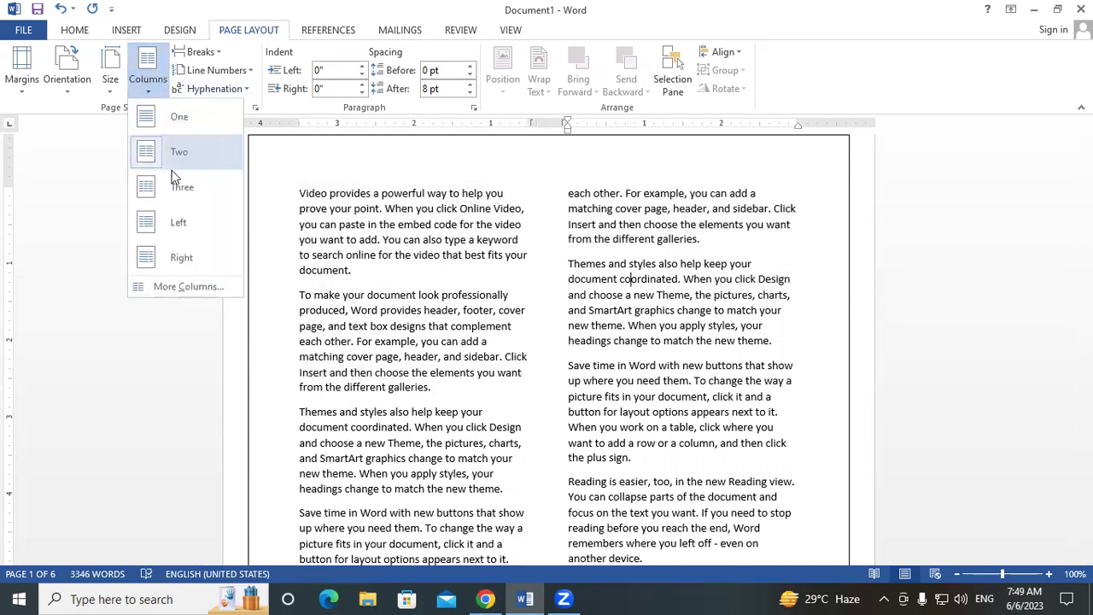
{"action": "left_click", "coordinate": [175, 187]}
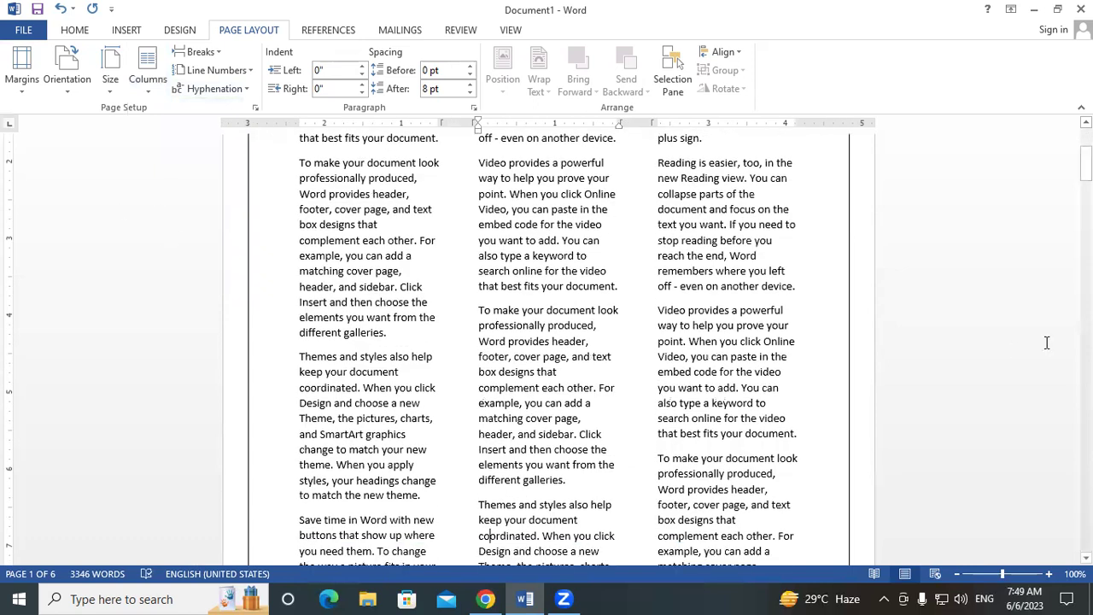
{"action": "left_click_drag", "start_coordinate": [1085, 164], "coordinate": [1085, 145]}
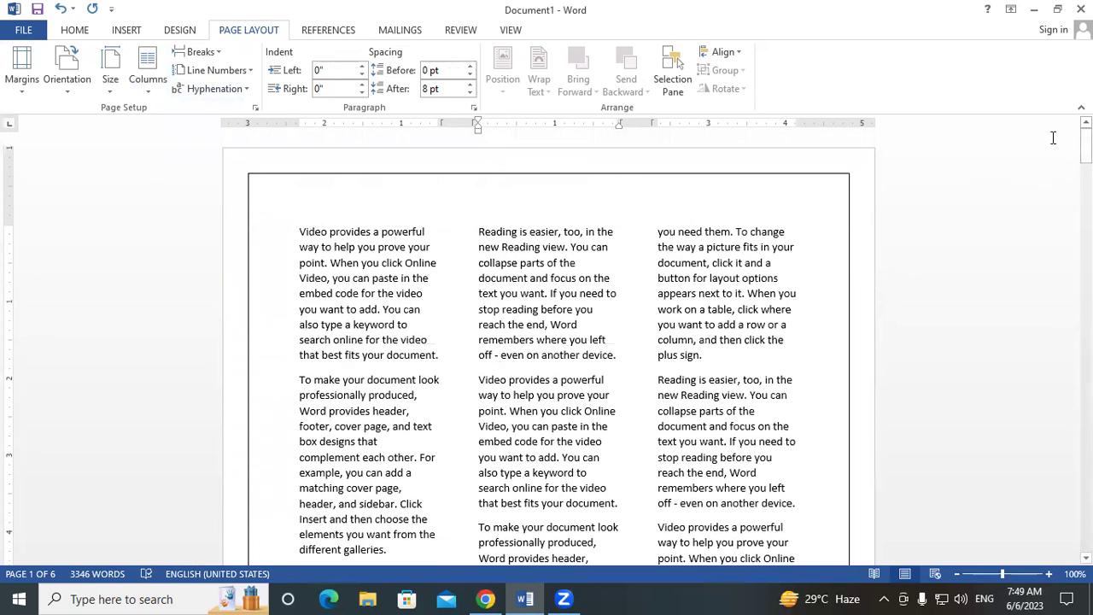
{"action": "left_click", "coordinate": [158, 94]}
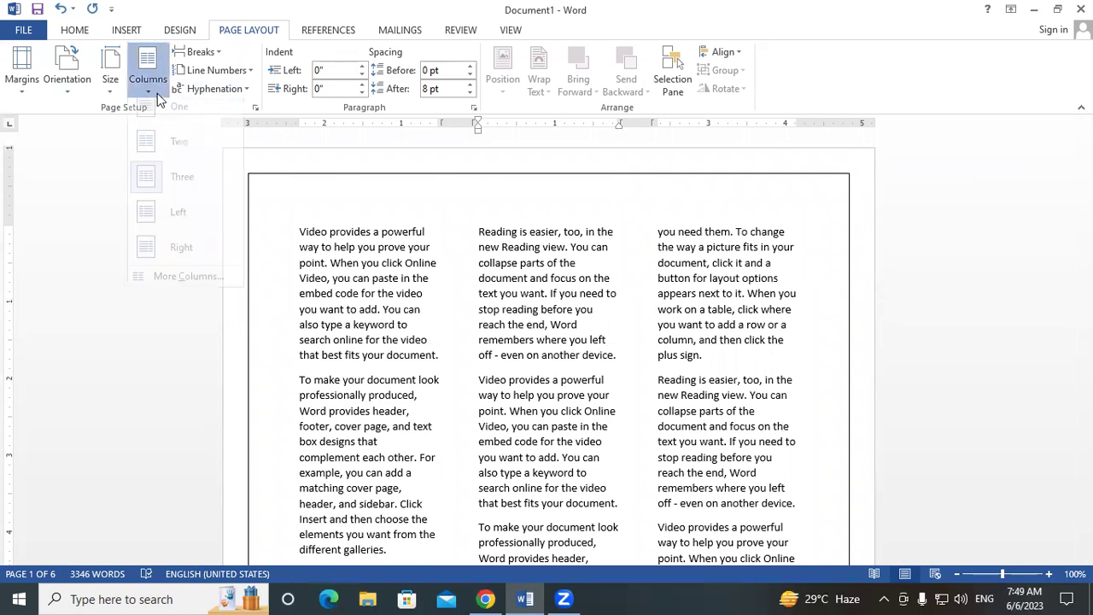
{"action": "left_click", "coordinate": [177, 227]}
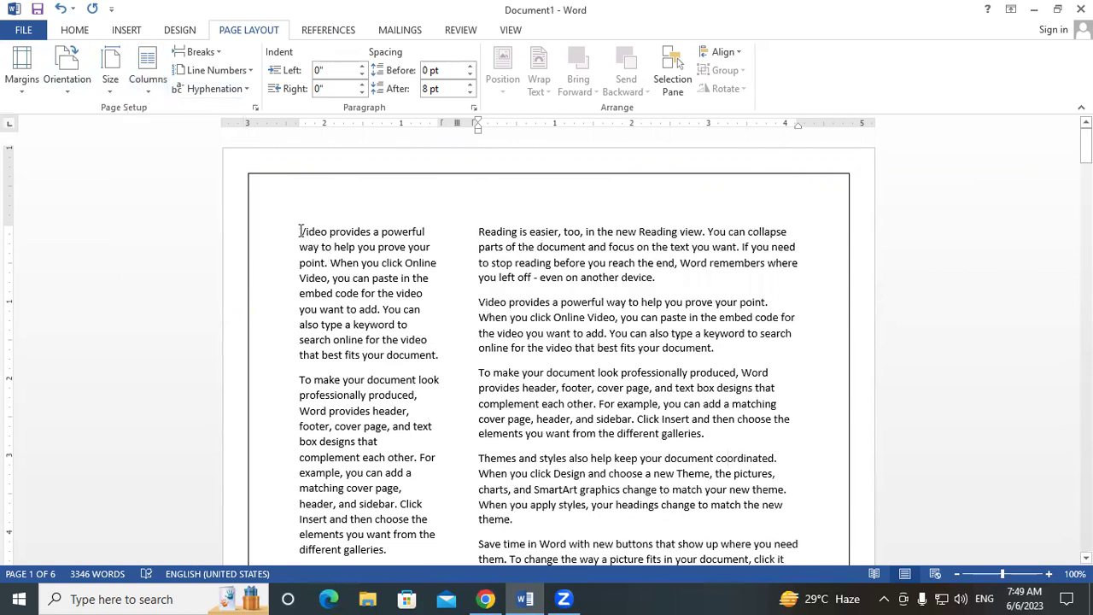
{"action": "left_click_drag", "start_coordinate": [299, 232], "coordinate": [438, 356]}
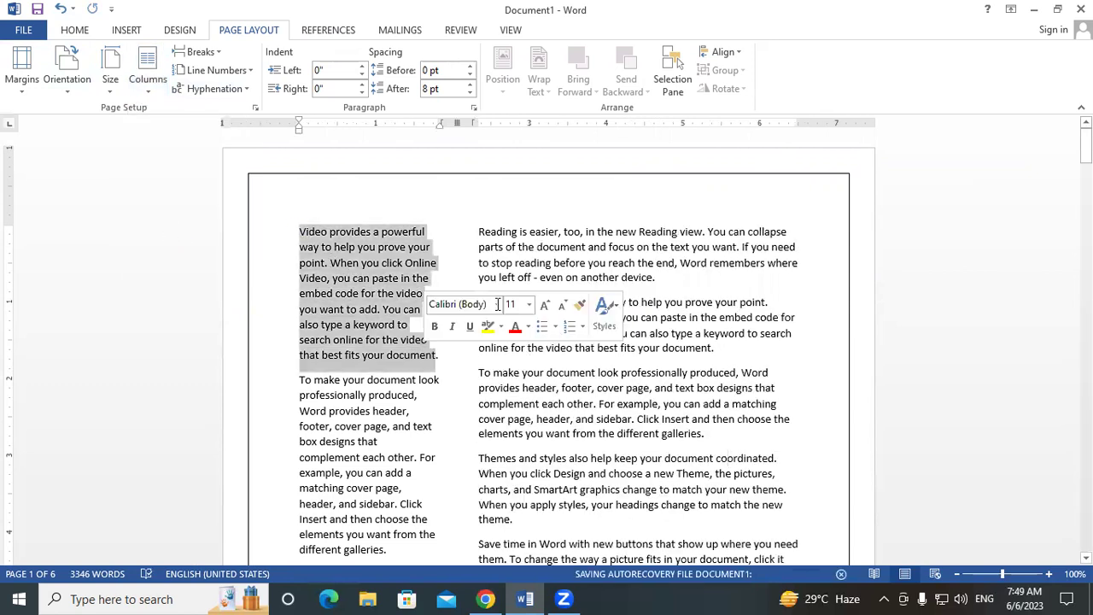
{"action": "left_click_drag", "start_coordinate": [478, 231], "coordinate": [736, 419]}
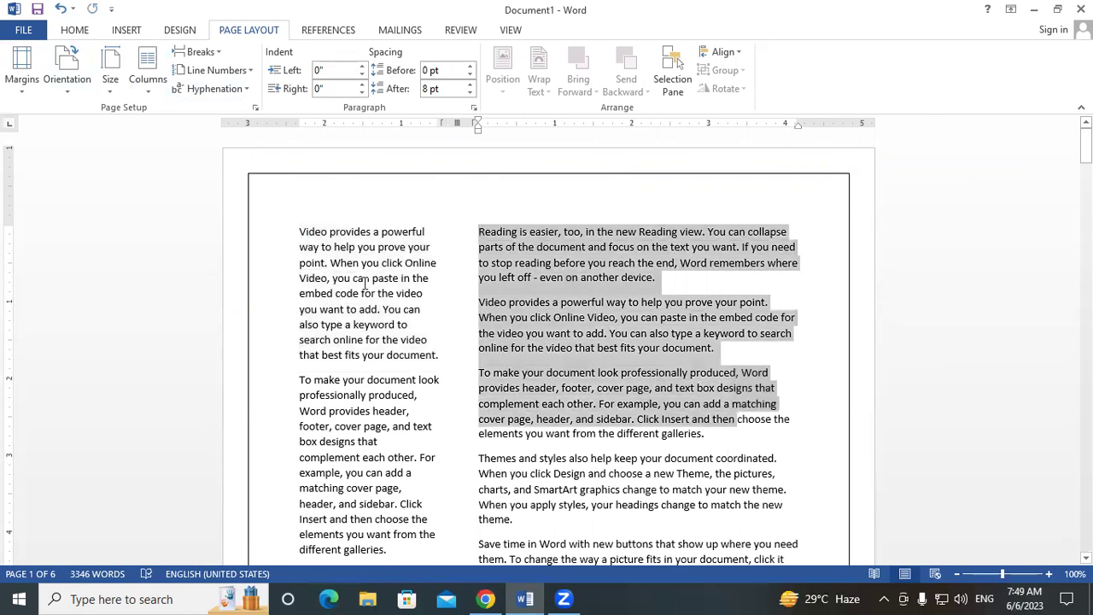
{"action": "left_click", "coordinate": [247, 165]}
{"action": "left_click", "coordinate": [147, 68]}
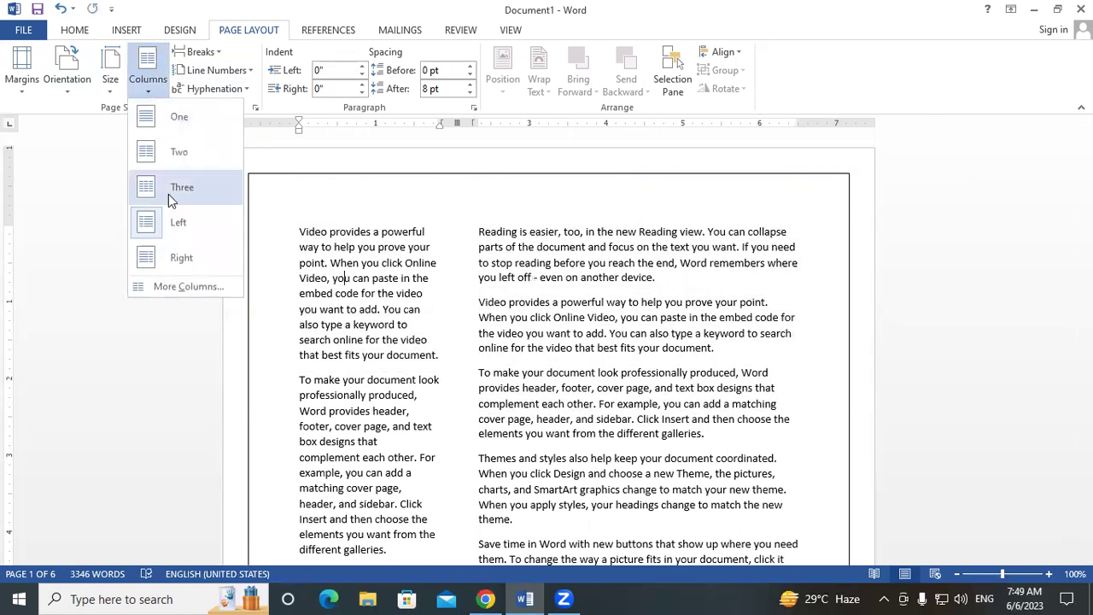
{"action": "left_click", "coordinate": [168, 248]}
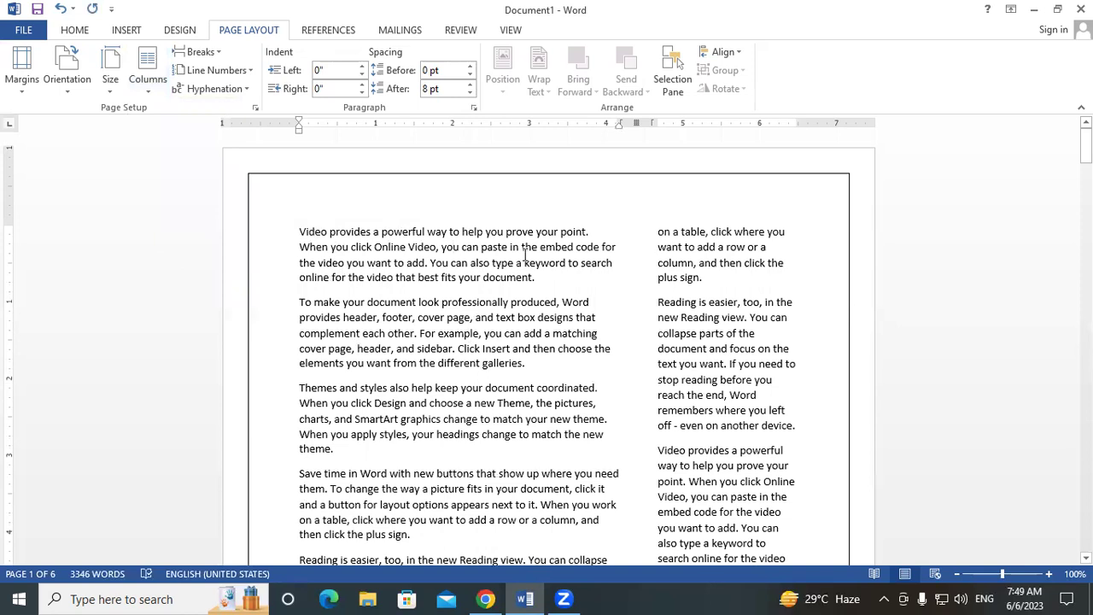
{"action": "left_click", "coordinate": [147, 68]}
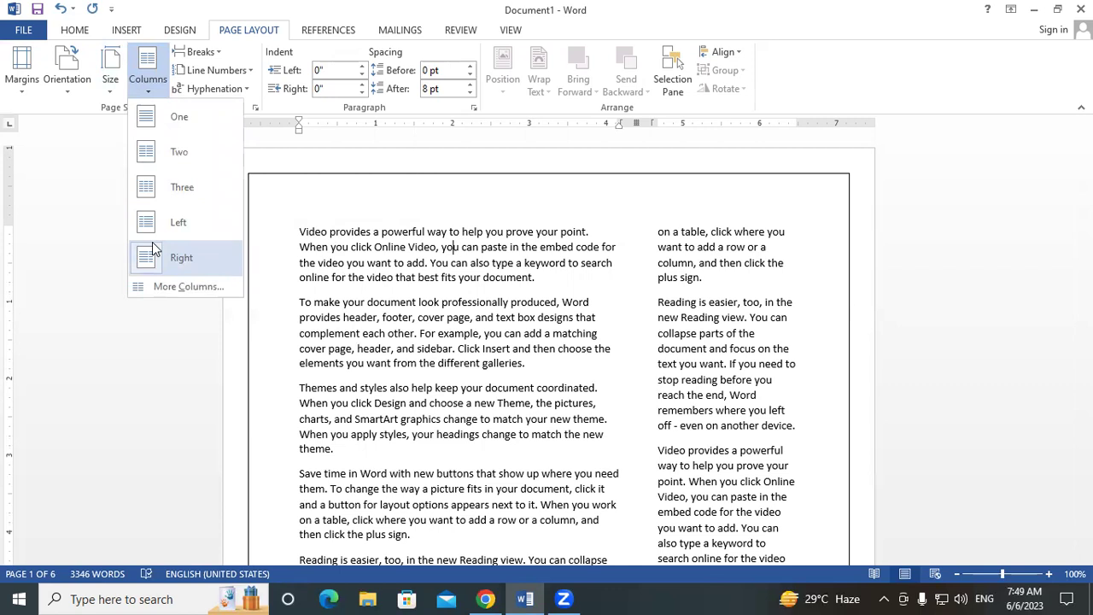
{"action": "left_click", "coordinate": [175, 117]}
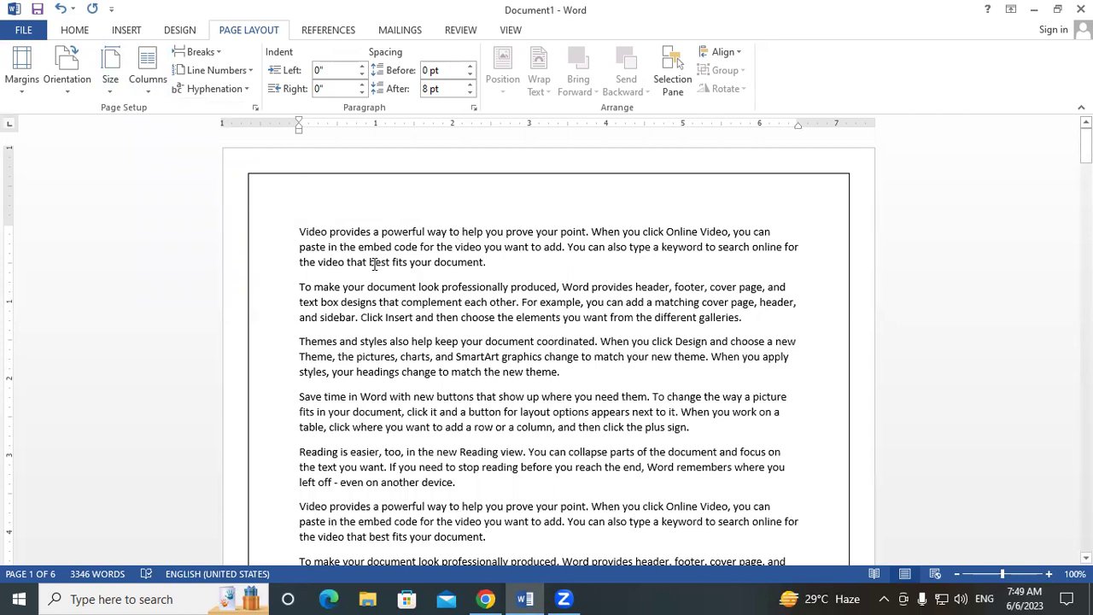
{"action": "left_click", "coordinate": [148, 70]}
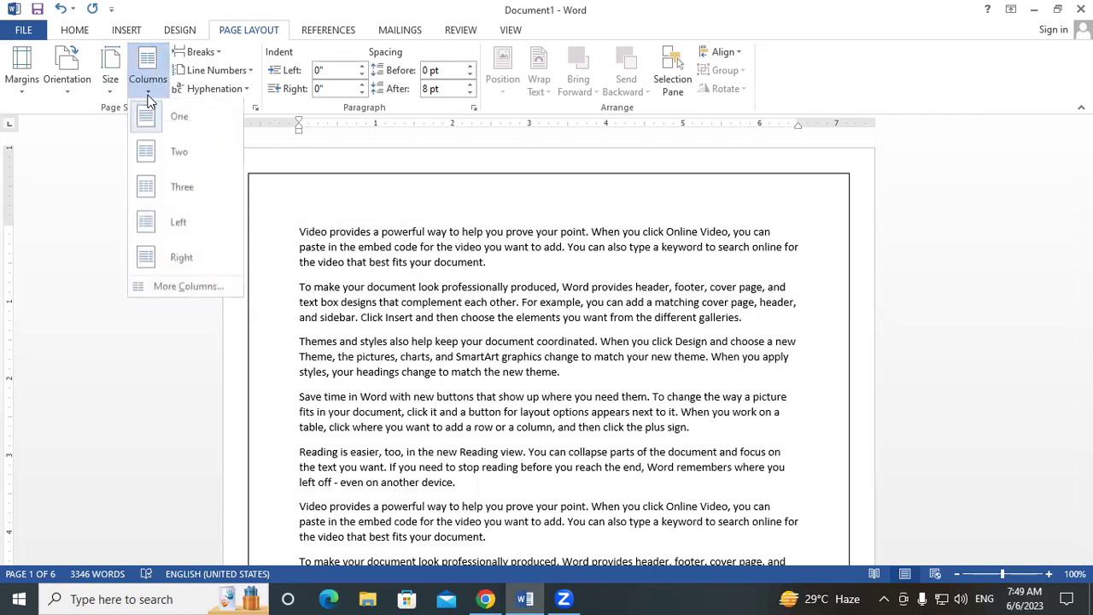
- Preview the Two, Three, Left and Right presets in the Columns dialog
{"action": "left_click", "coordinate": [188, 289]}
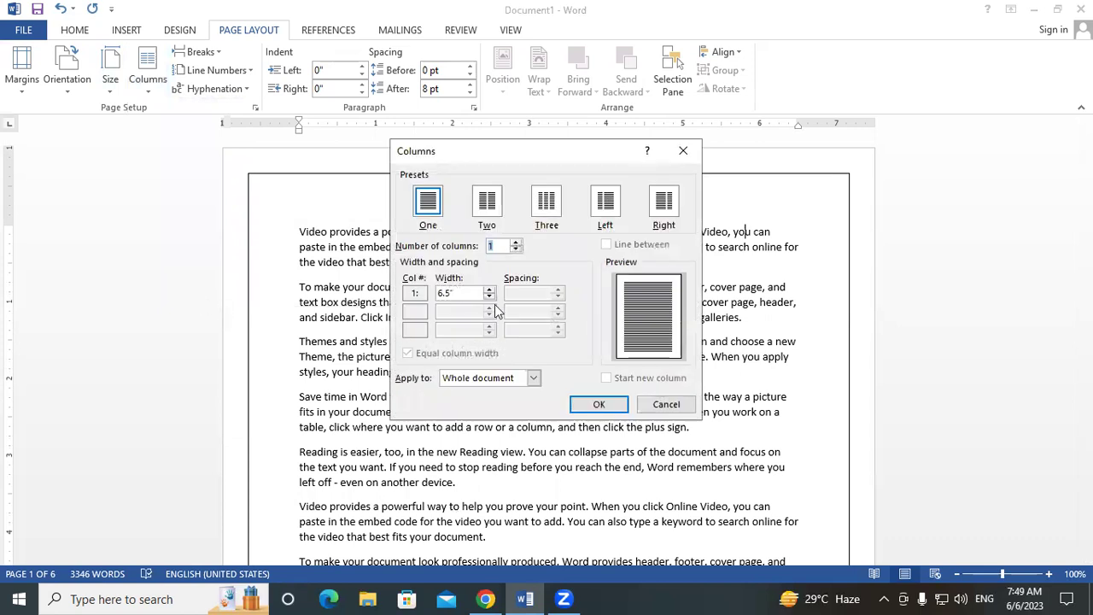
{"action": "left_click_drag", "start_coordinate": [573, 150], "coordinate": [507, 93]}
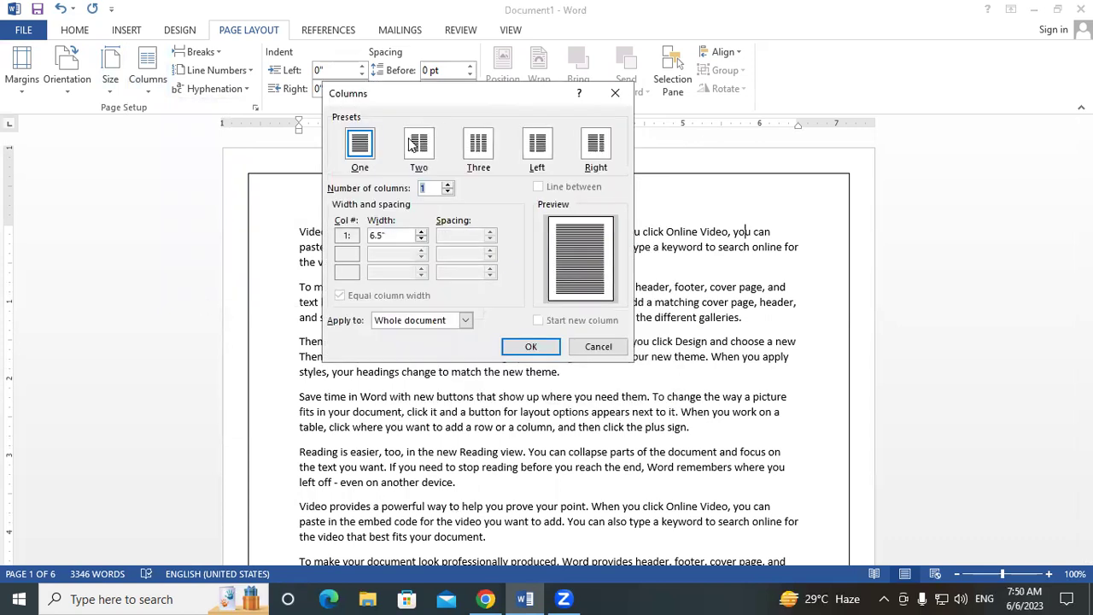
{"action": "left_click", "coordinate": [430, 148]}
{"action": "left_click", "coordinate": [479, 155]}
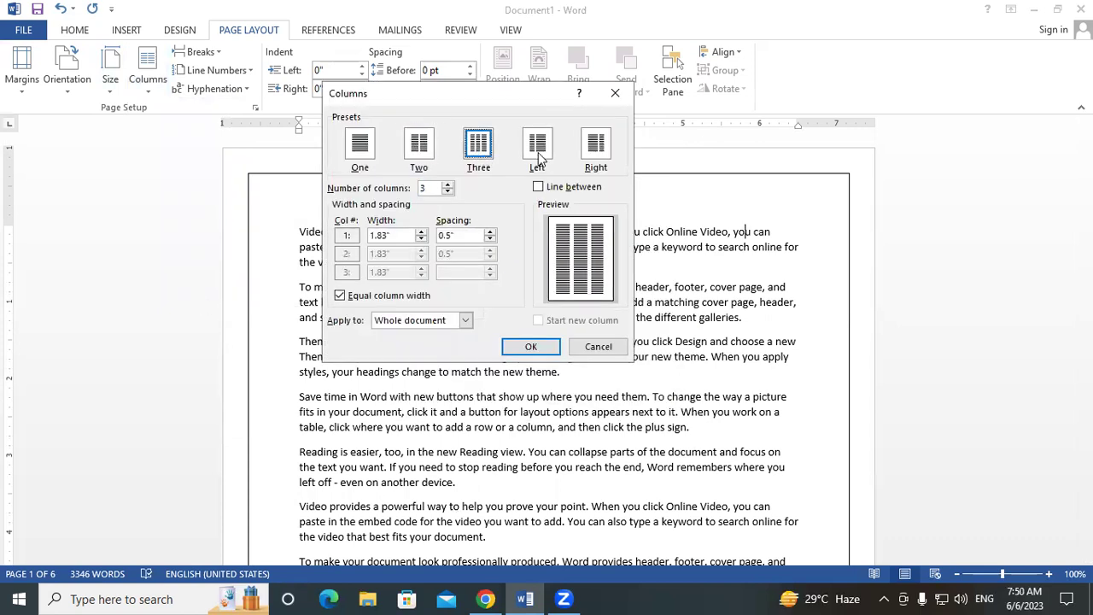
{"action": "left_click", "coordinate": [538, 158]}
{"action": "left_click", "coordinate": [596, 145]}
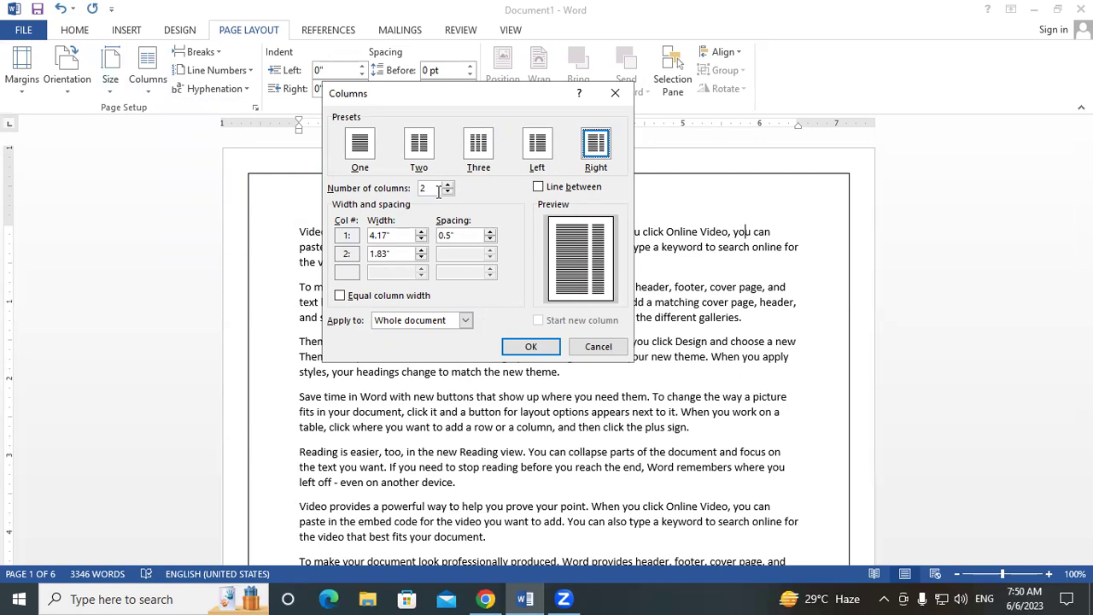
- Starting from the Two preset, set the number of columns to 6 and apply it
{"action": "left_click", "coordinate": [421, 152]}
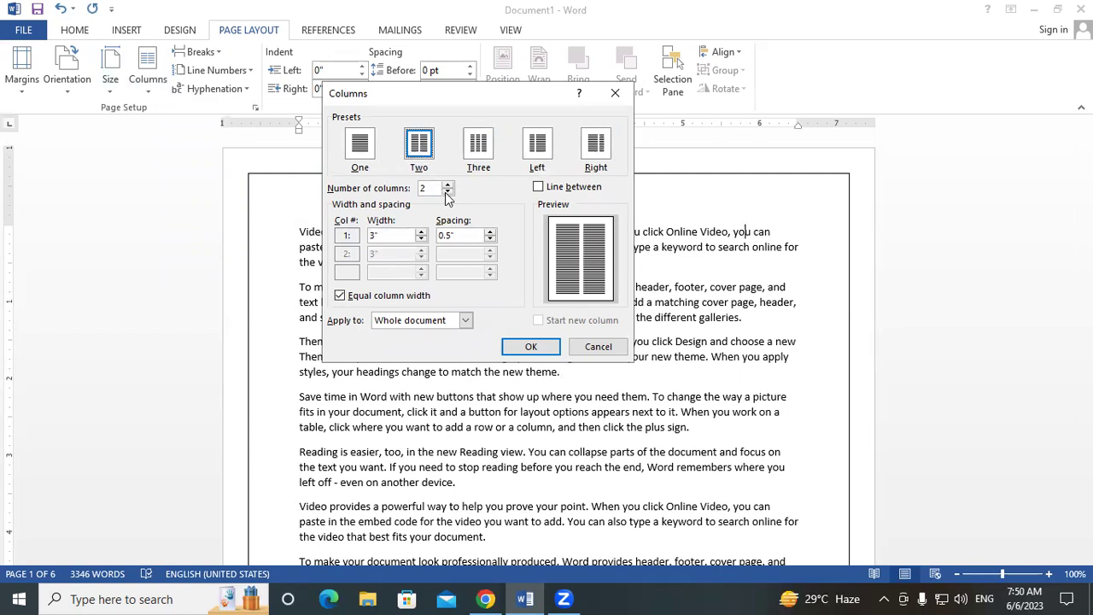
{"action": "double_click", "coordinate": [429, 188]}
{"action": "type", "text": "6"}
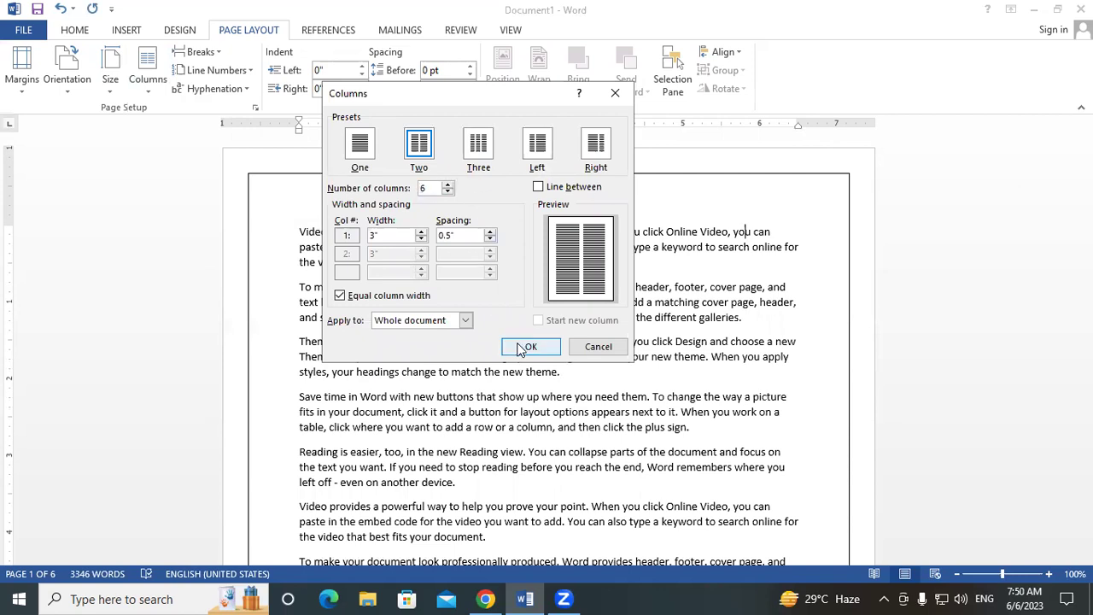
{"action": "left_click", "coordinate": [525, 347]}
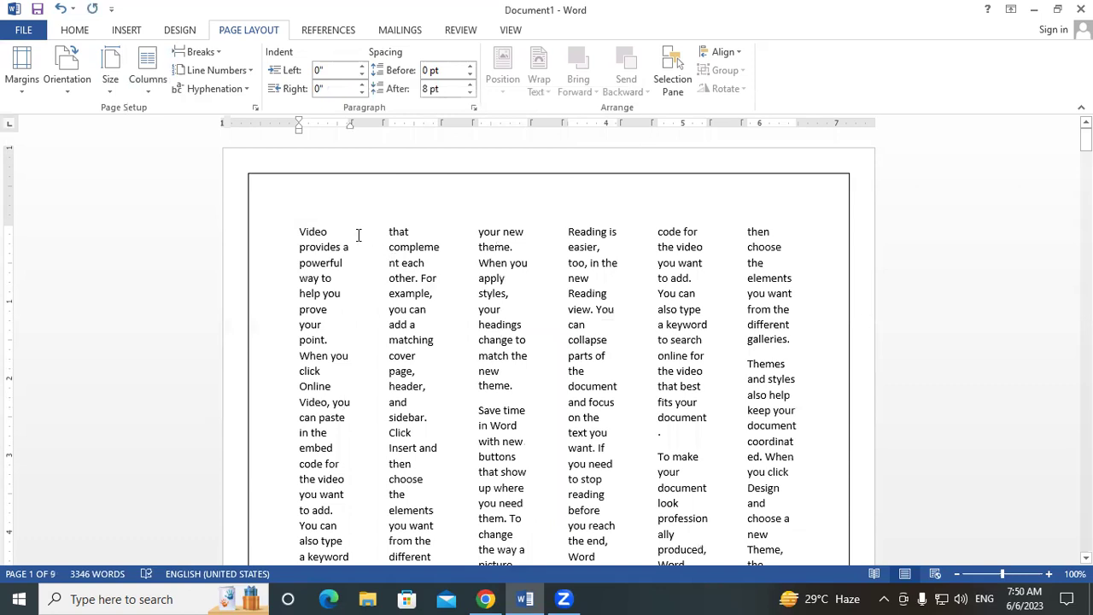
- Select a word at the top of each of the six columns
{"action": "double_click", "coordinate": [307, 231]}
{"action": "double_click", "coordinate": [398, 231]}
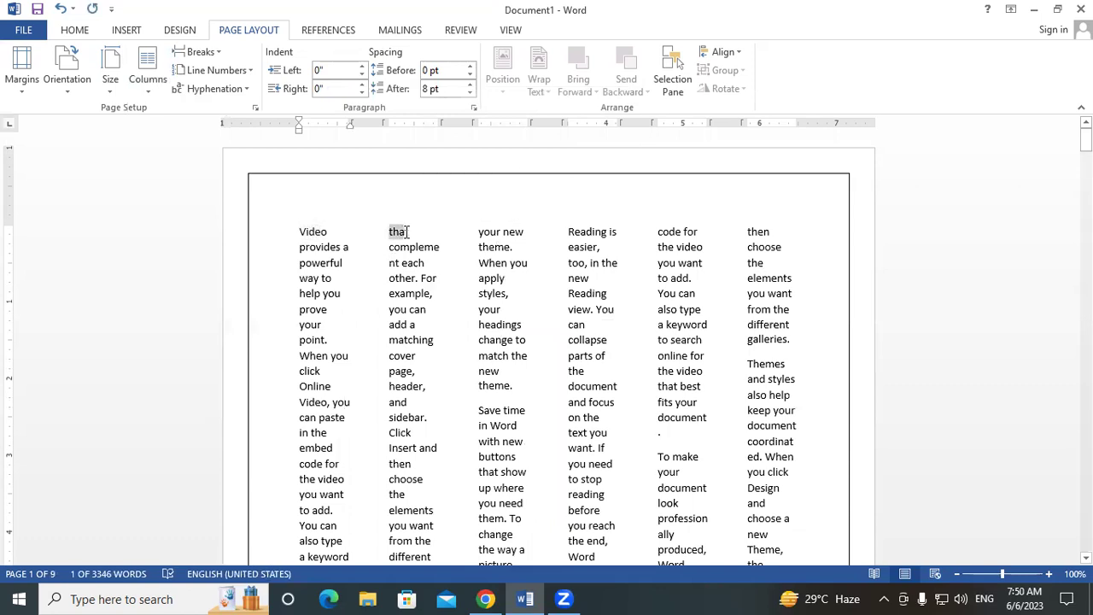
{"action": "double_click", "coordinate": [488, 231]}
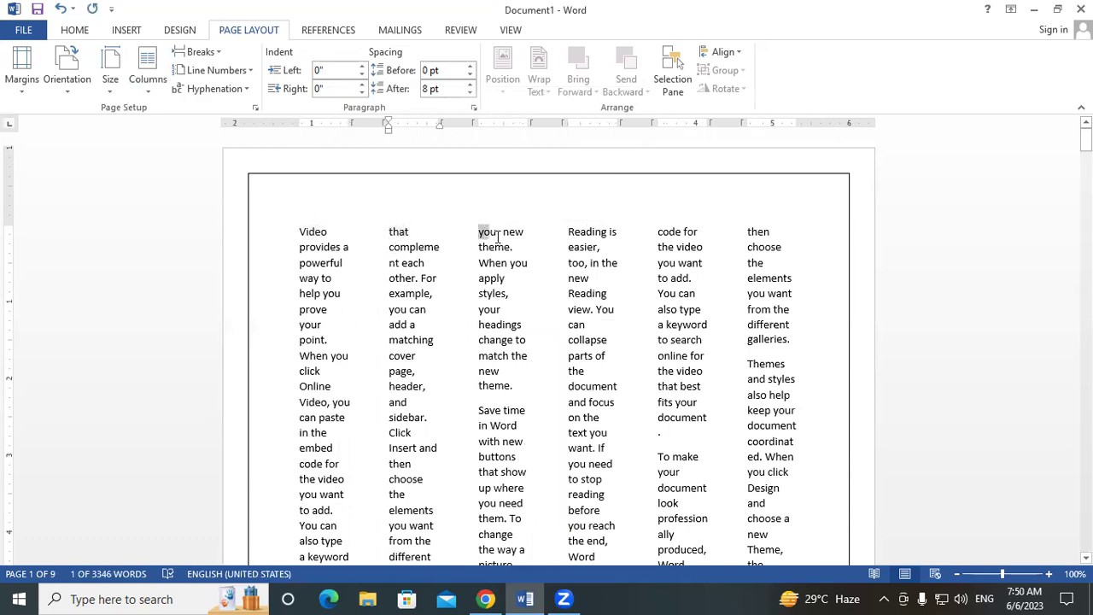
{"action": "double_click", "coordinate": [588, 231]}
{"action": "double_click", "coordinate": [669, 232]}
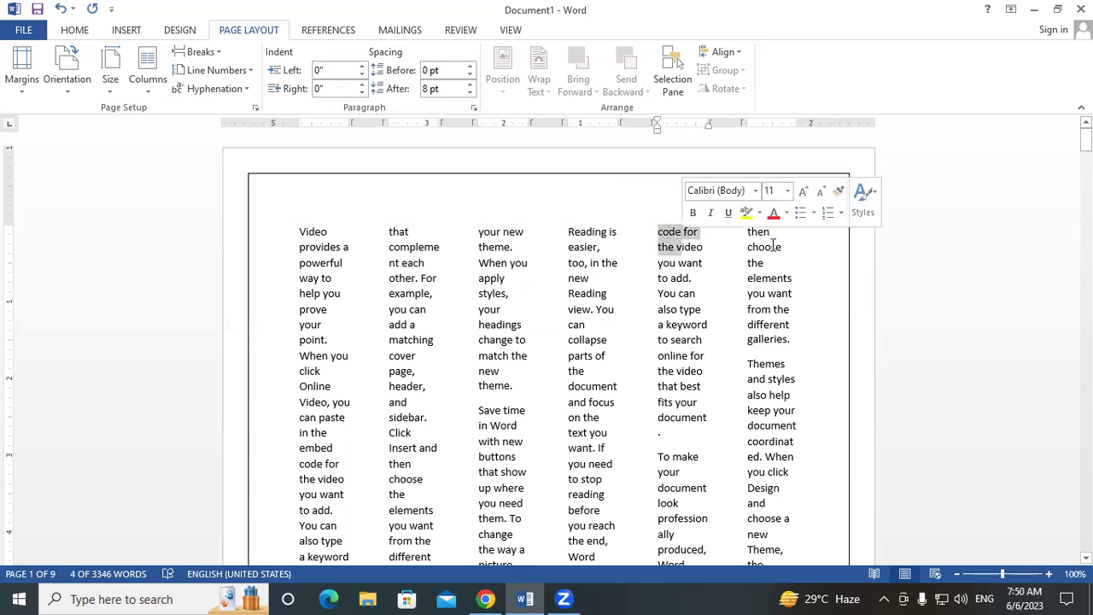
{"action": "double_click", "coordinate": [755, 247]}
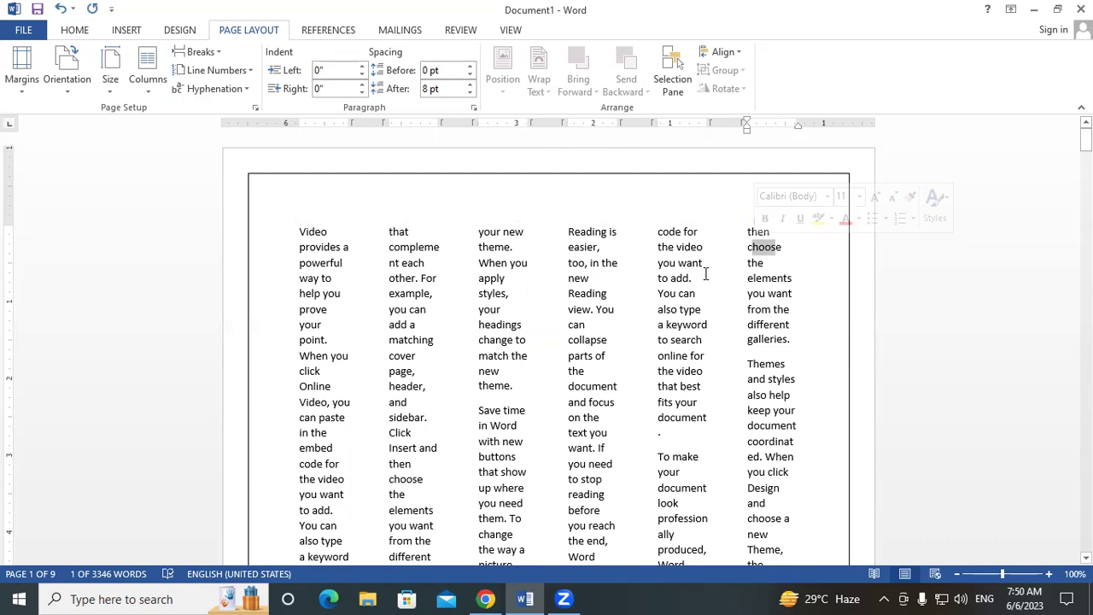
{"action": "scroll", "coordinate": [666, 286], "scroll_direction": "down", "scroll_amount": 1}
{"action": "scroll", "coordinate": [512, 239], "scroll_direction": "up", "scroll_amount": 1}
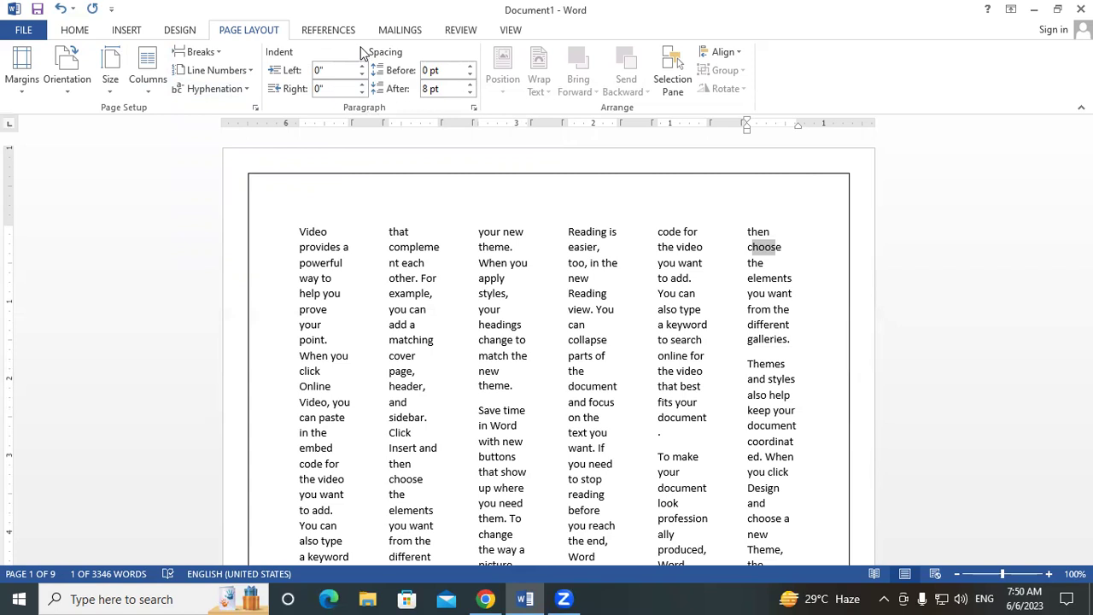
- Switch the text to a single column, then undo that change with Ctrl+Z
{"action": "left_click", "coordinate": [147, 68]}
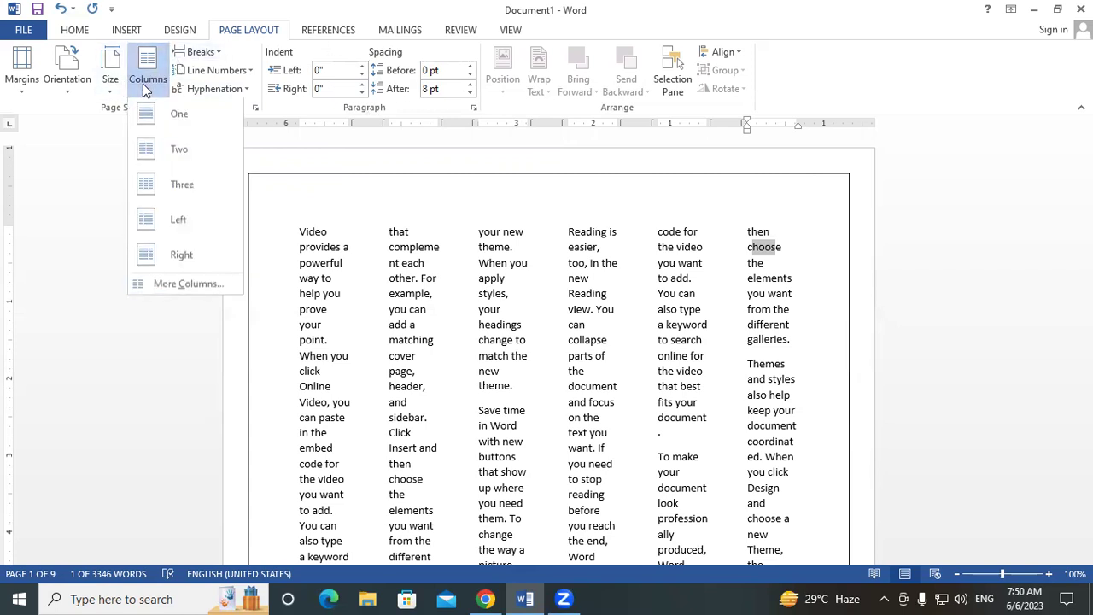
{"action": "left_click", "coordinate": [158, 111]}
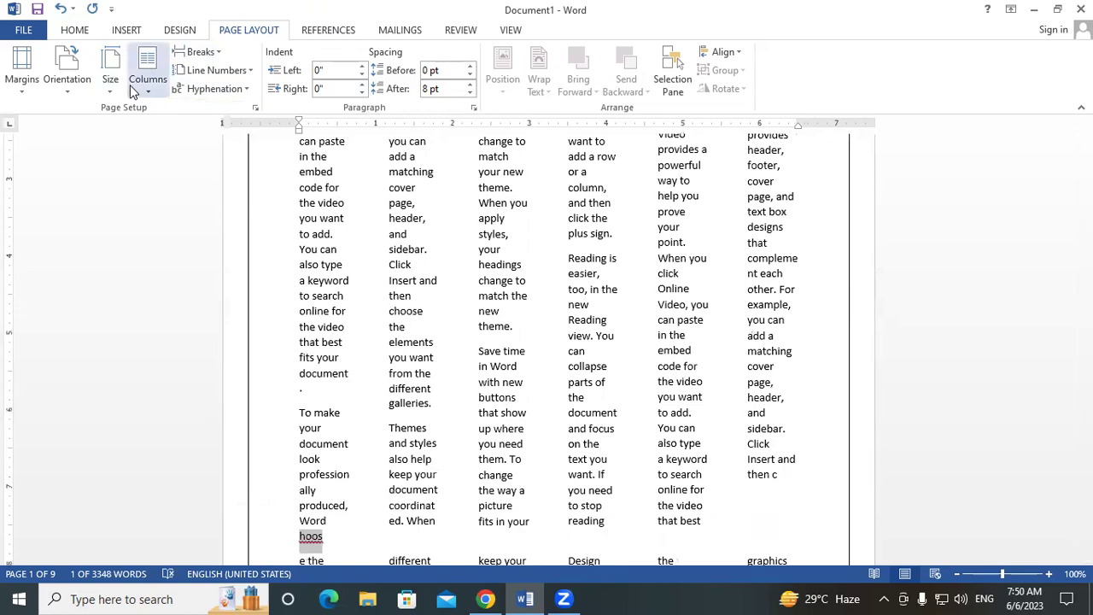
{"action": "key", "text": "ctrl+z"}
{"action": "key", "text": "ctrl+z"}
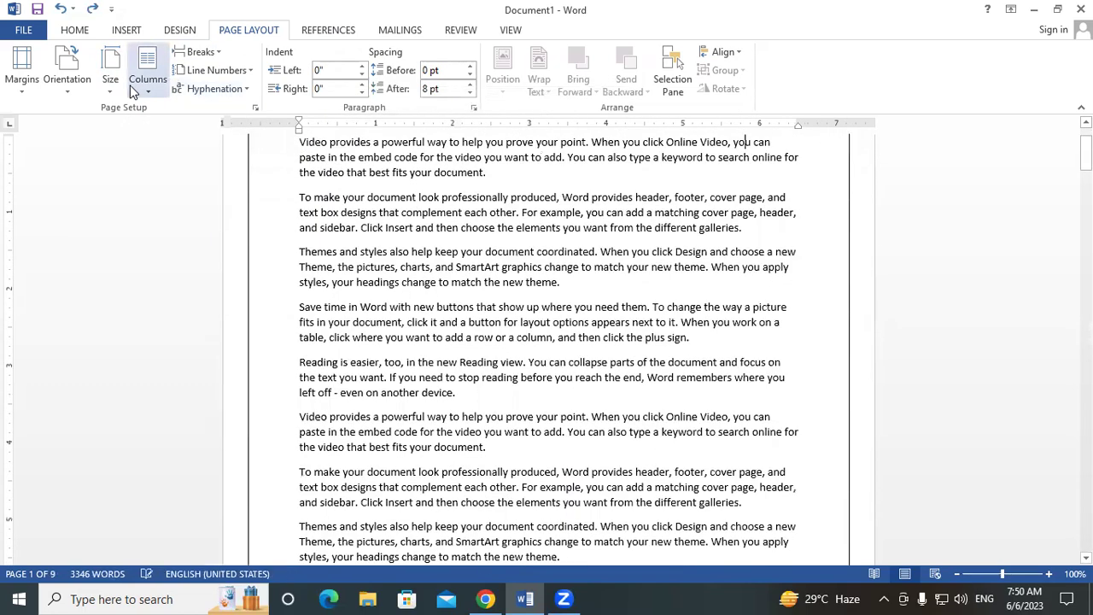
{"action": "left_click", "coordinate": [90, 32]}
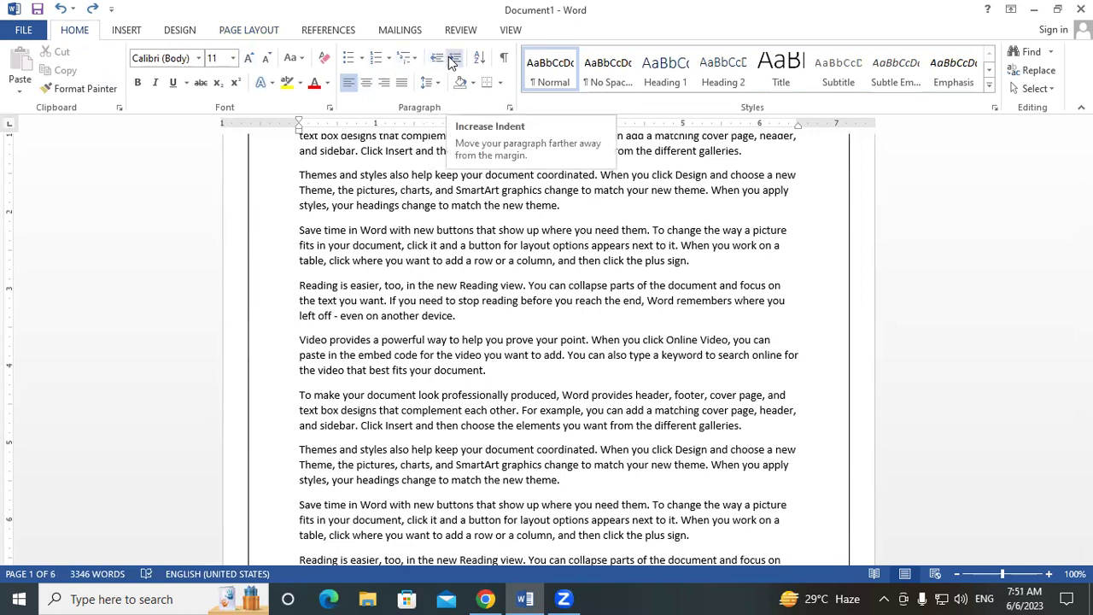
{"action": "left_click_drag", "start_coordinate": [1086, 159], "coordinate": [1085, 141]}
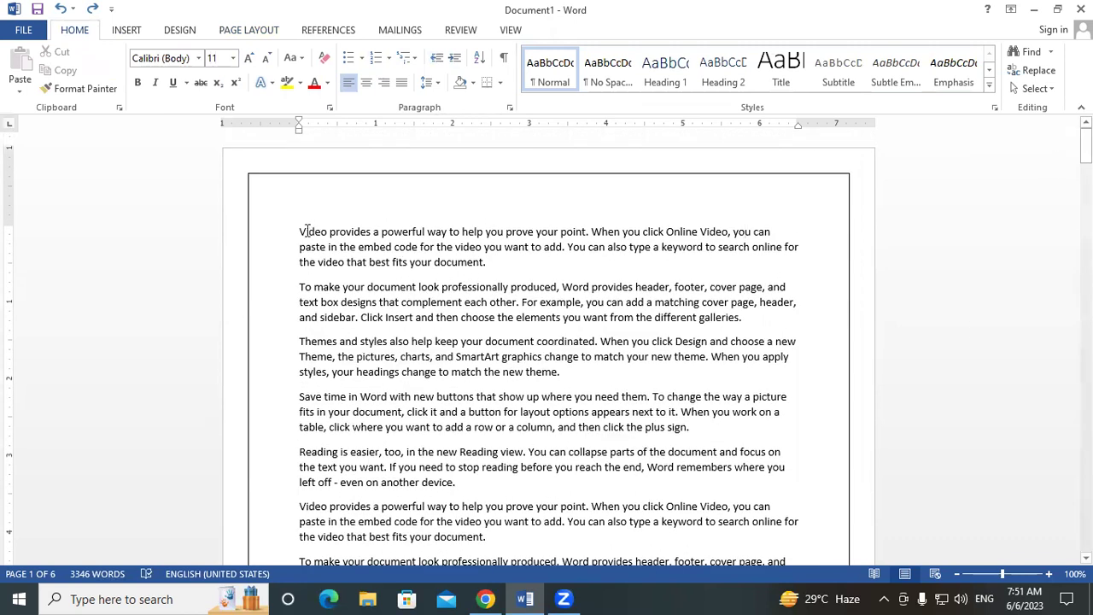
{"action": "triple_click", "coordinate": [305, 230]}
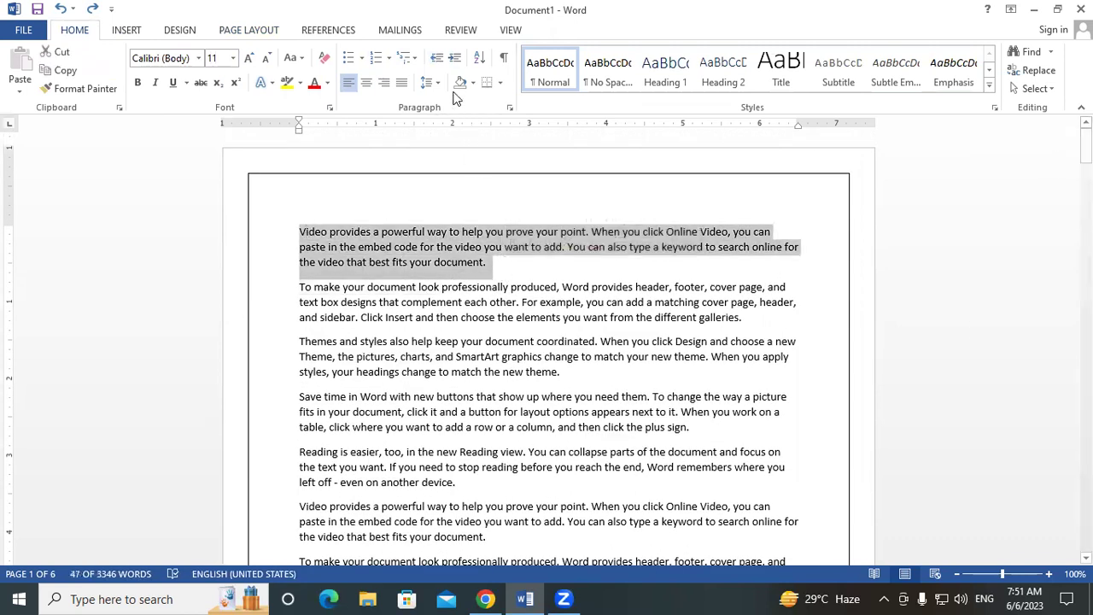
{"action": "left_click", "coordinate": [455, 58]}
{"action": "left_click", "coordinate": [455, 58]}
{"action": "left_click", "coordinate": [455, 58]}
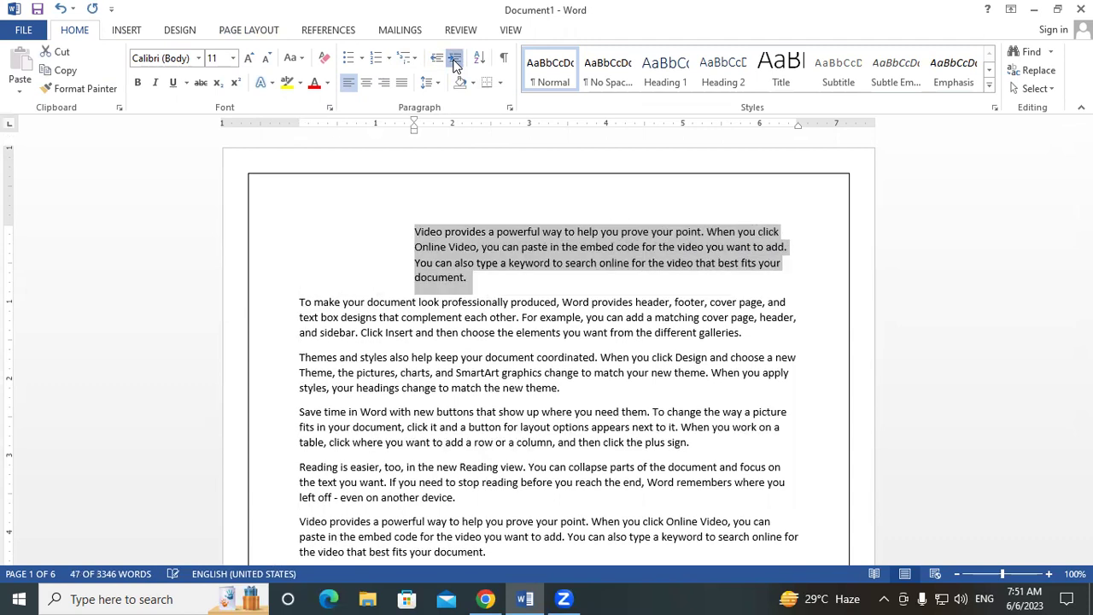
{"action": "left_click", "coordinate": [455, 58]}
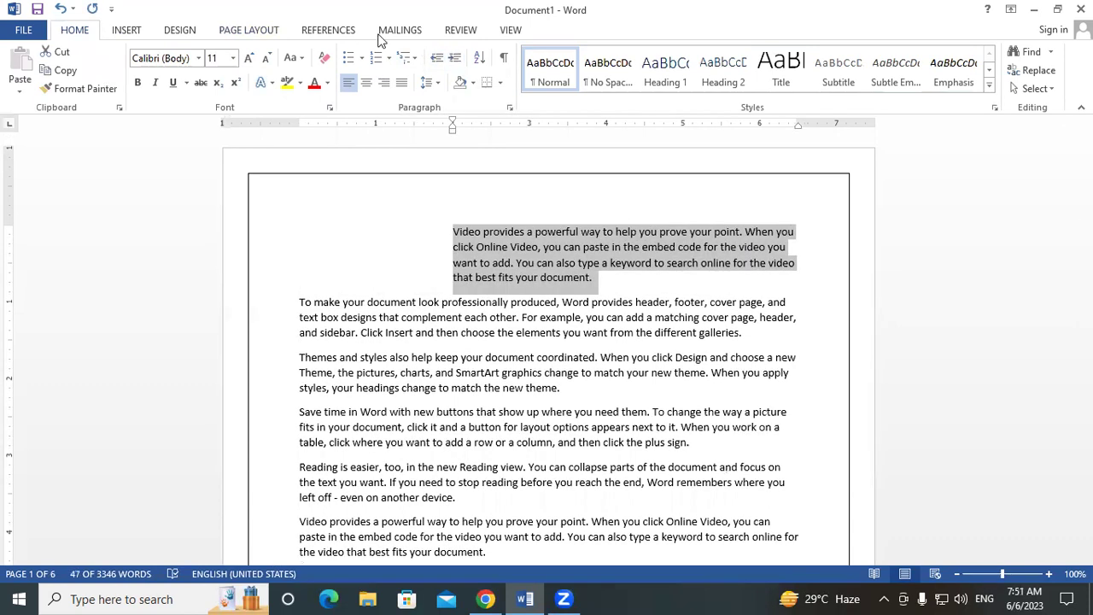
{"action": "left_click", "coordinate": [266, 34]}
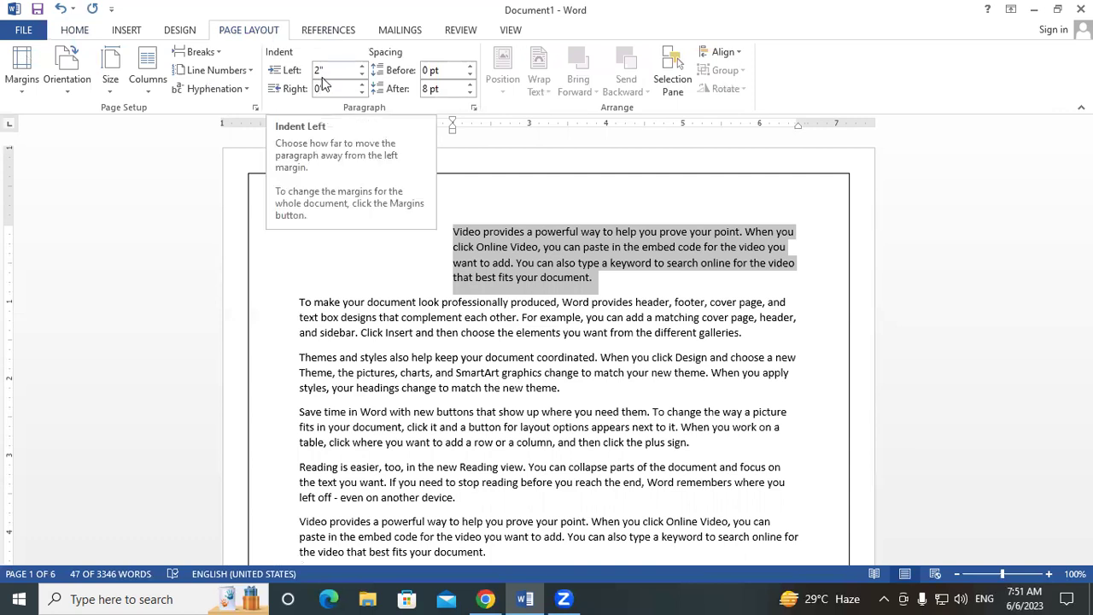
{"action": "left_click", "coordinate": [362, 66]}
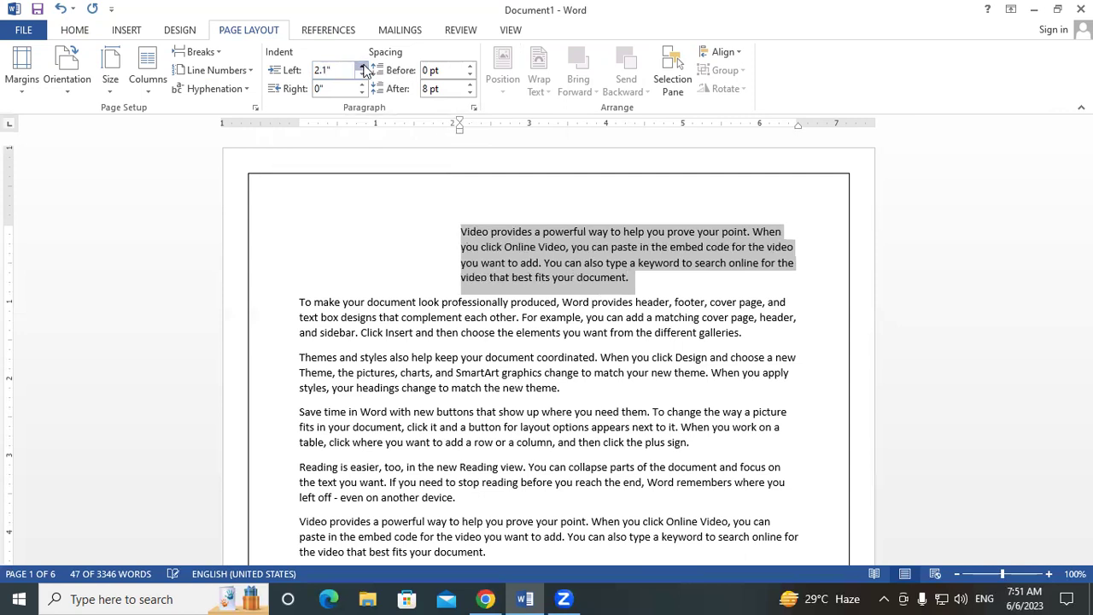
{"action": "left_click", "coordinate": [361, 67]}
{"action": "left_click", "coordinate": [362, 66]}
{"action": "left_click", "coordinate": [362, 67]}
{"action": "left_click", "coordinate": [362, 76]}
{"action": "left_click", "coordinate": [362, 76]}
{"action": "left_click", "coordinate": [362, 76]}
{"action": "left_click", "coordinate": [362, 76]}
{"action": "left_click", "coordinate": [361, 76]}
{"action": "left_click", "coordinate": [362, 76]}
{"action": "double_click", "coordinate": [362, 76]}
{"action": "double_click", "coordinate": [362, 76]}
{"action": "left_click", "coordinate": [362, 76]}
{"action": "double_click", "coordinate": [362, 76]}
{"action": "double_click", "coordinate": [362, 76]}
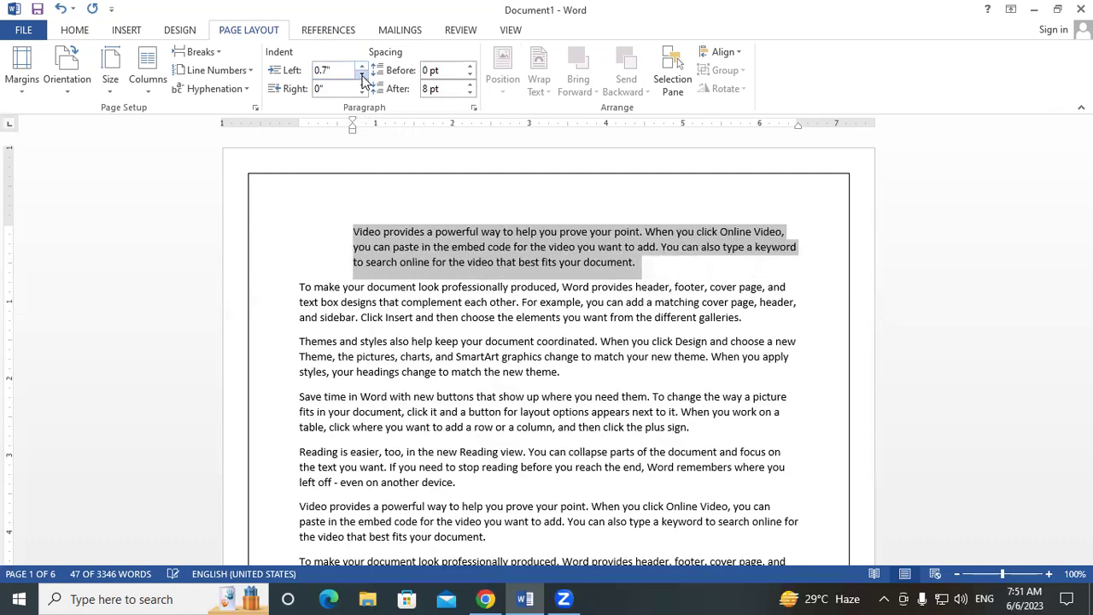
{"action": "double_click", "coordinate": [362, 76]}
{"action": "left_click", "coordinate": [362, 76]}
{"action": "double_click", "coordinate": [362, 76]}
{"action": "left_click", "coordinate": [362, 76]}
{"action": "left_click", "coordinate": [362, 76]}
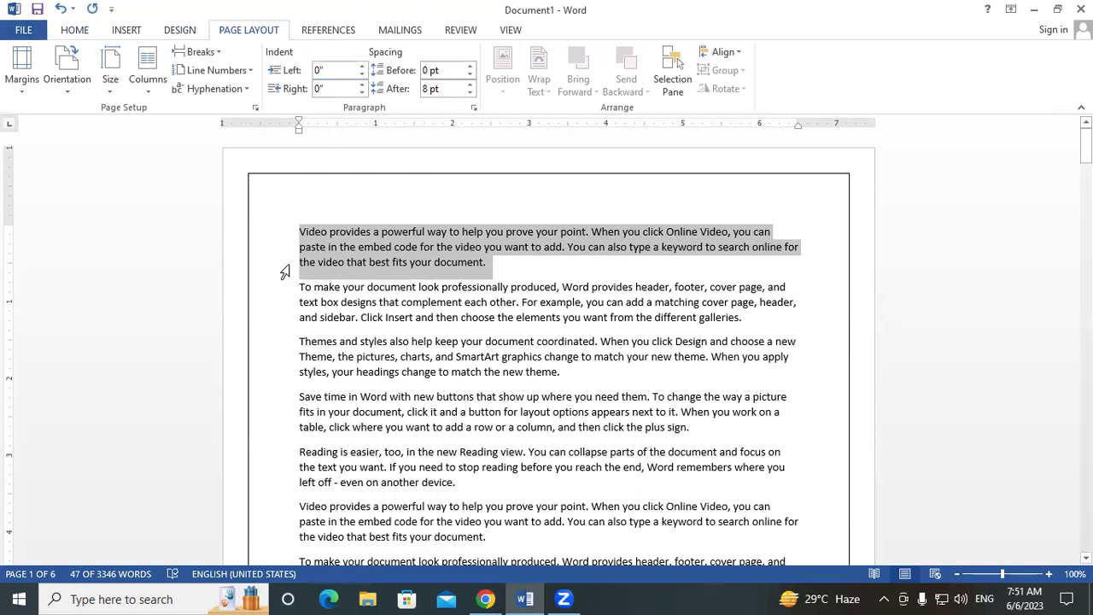
{"action": "double_click", "coordinate": [362, 76]}
{"action": "double_click", "coordinate": [362, 76]}
{"action": "double_click", "coordinate": [362, 76]}
{"action": "double_click", "coordinate": [362, 76]}
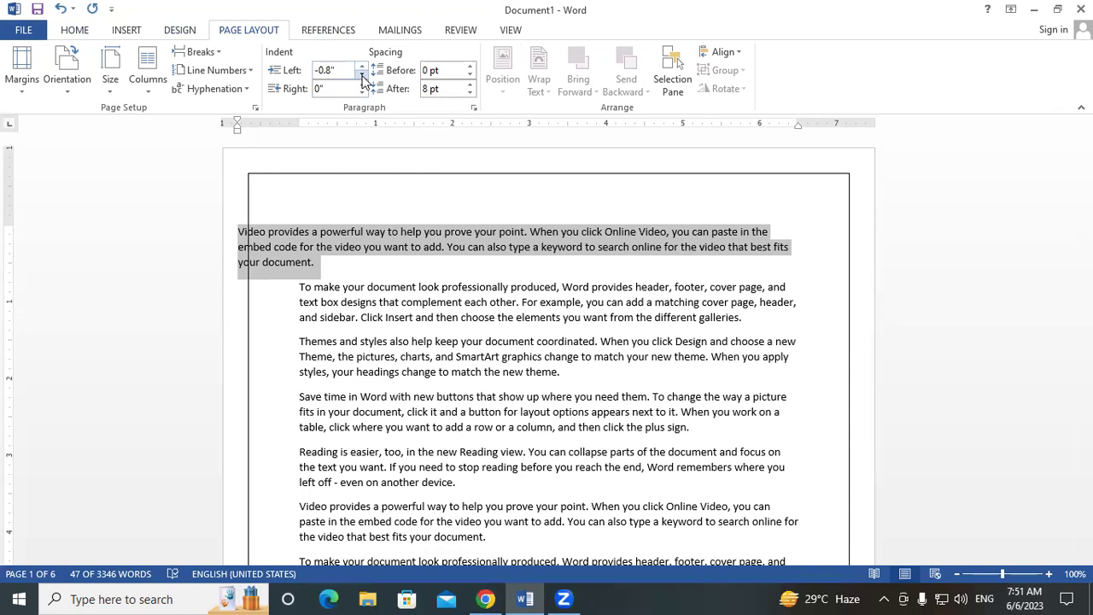
{"action": "left_click", "coordinate": [362, 66]}
{"action": "double_click", "coordinate": [362, 66]}
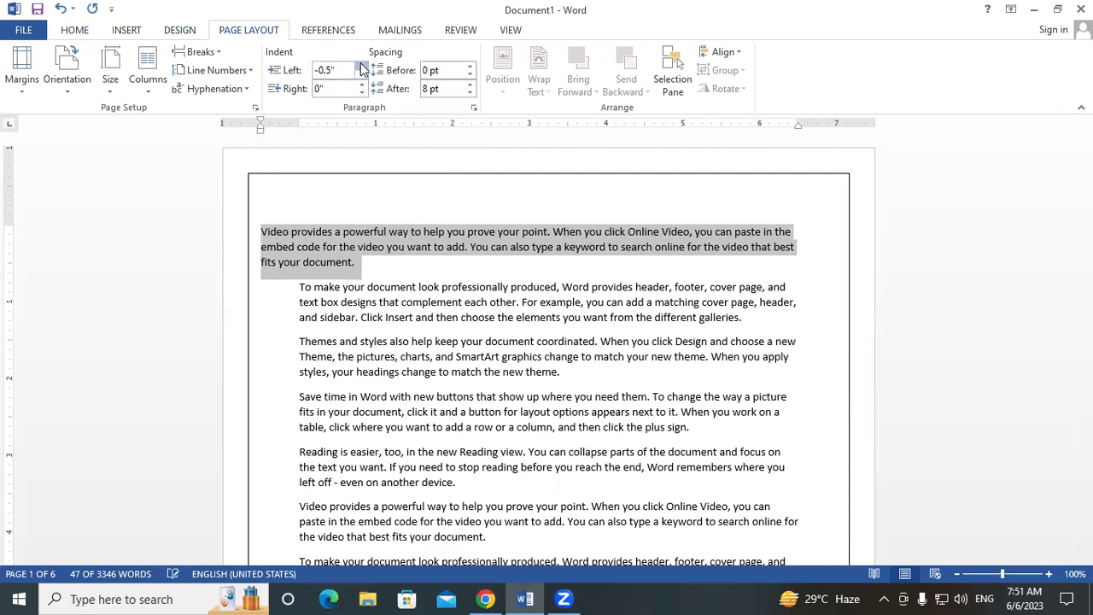
{"action": "triple_click", "coordinate": [362, 66]}
{"action": "left_click", "coordinate": [362, 66]}
{"action": "left_click", "coordinate": [362, 66]}
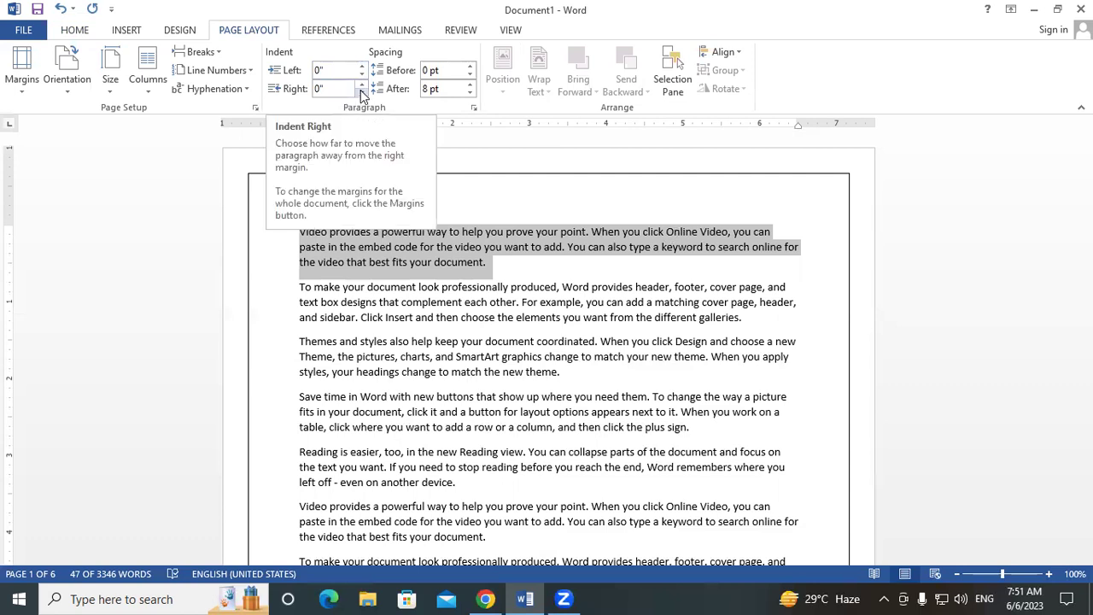
{"action": "left_click", "coordinate": [361, 86]}
{"action": "triple_click", "coordinate": [361, 86]}
{"action": "double_click", "coordinate": [361, 86]}
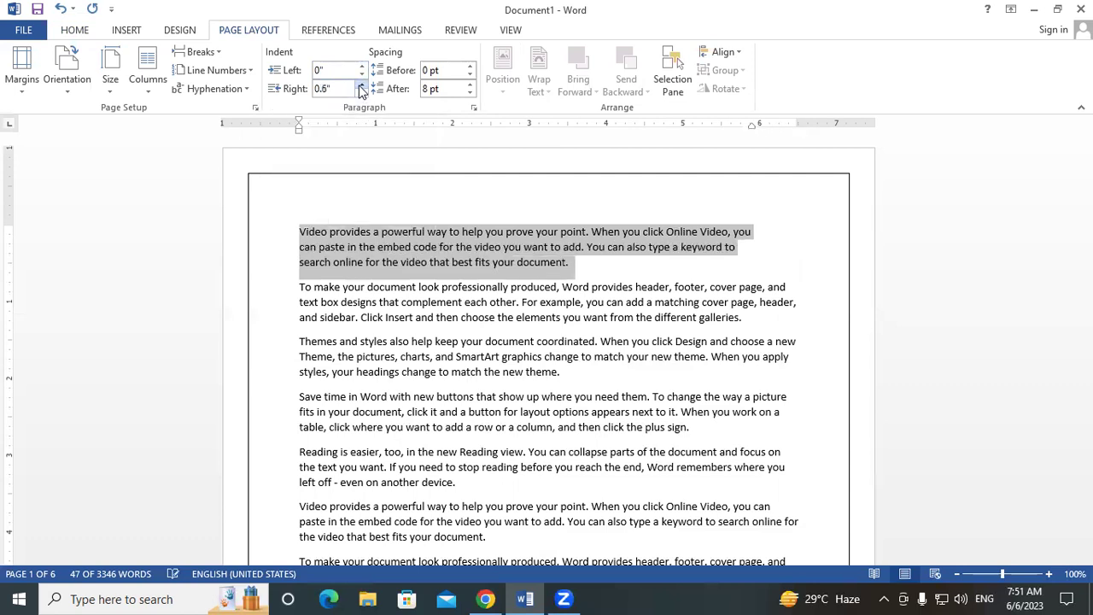
{"action": "double_click", "coordinate": [361, 86]}
{"action": "triple_click", "coordinate": [361, 86]}
{"action": "left_click", "coordinate": [361, 86]}
{"action": "triple_click", "coordinate": [361, 87]}
{"action": "double_click", "coordinate": [359, 87]}
{"action": "double_click", "coordinate": [359, 86]}
{"action": "double_click", "coordinate": [359, 87]}
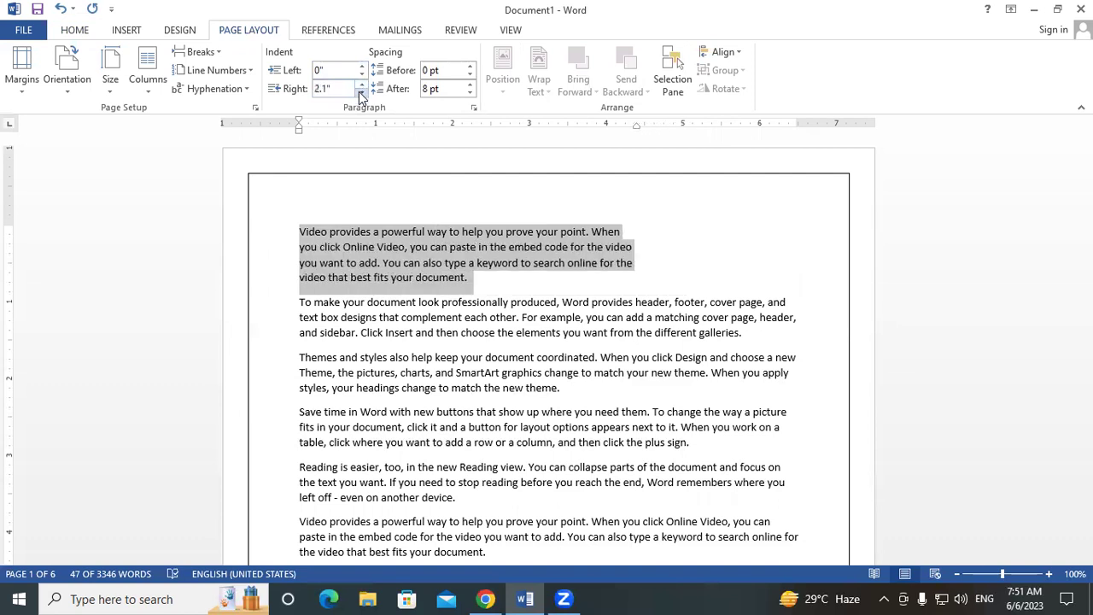
{"action": "double_click", "coordinate": [359, 91]}
{"action": "triple_click", "coordinate": [359, 92]}
{"action": "double_click", "coordinate": [359, 91]}
{"action": "triple_click", "coordinate": [359, 91]}
{"action": "triple_click", "coordinate": [360, 91]}
{"action": "double_click", "coordinate": [359, 91]}
{"action": "double_click", "coordinate": [359, 91]}
{"action": "double_click", "coordinate": [359, 91]}
{"action": "double_click", "coordinate": [360, 92]}
{"action": "double_click", "coordinate": [359, 92]}
{"action": "double_click", "coordinate": [360, 91]}
{"action": "left_click", "coordinate": [359, 91]}
{"action": "double_click", "coordinate": [359, 91]}
{"action": "double_click", "coordinate": [359, 92]}
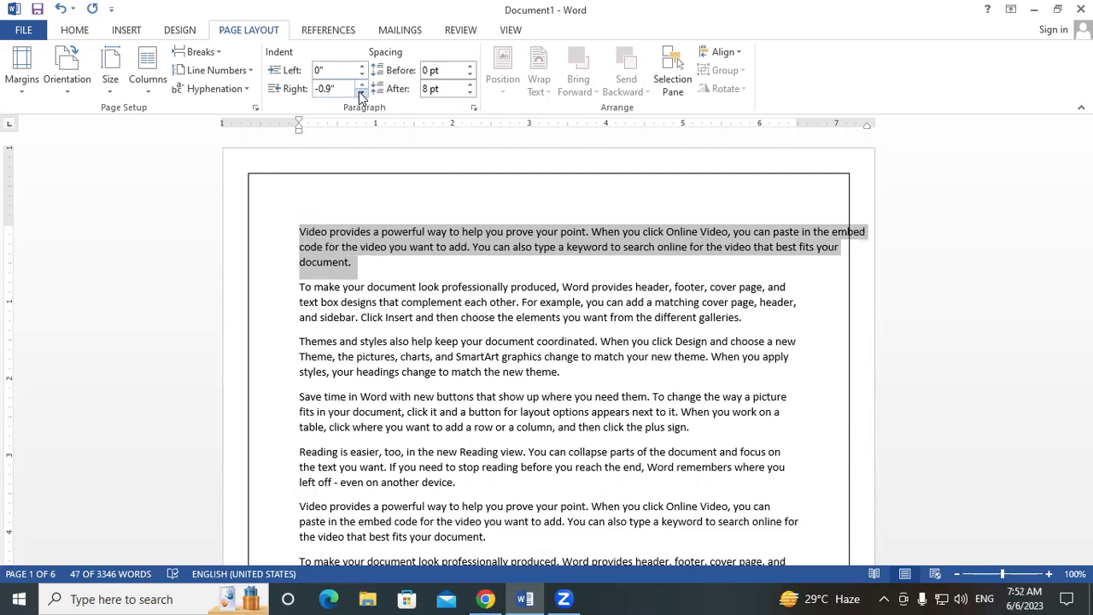
{"action": "left_click", "coordinate": [359, 91]}
{"action": "double_click", "coordinate": [360, 91]}
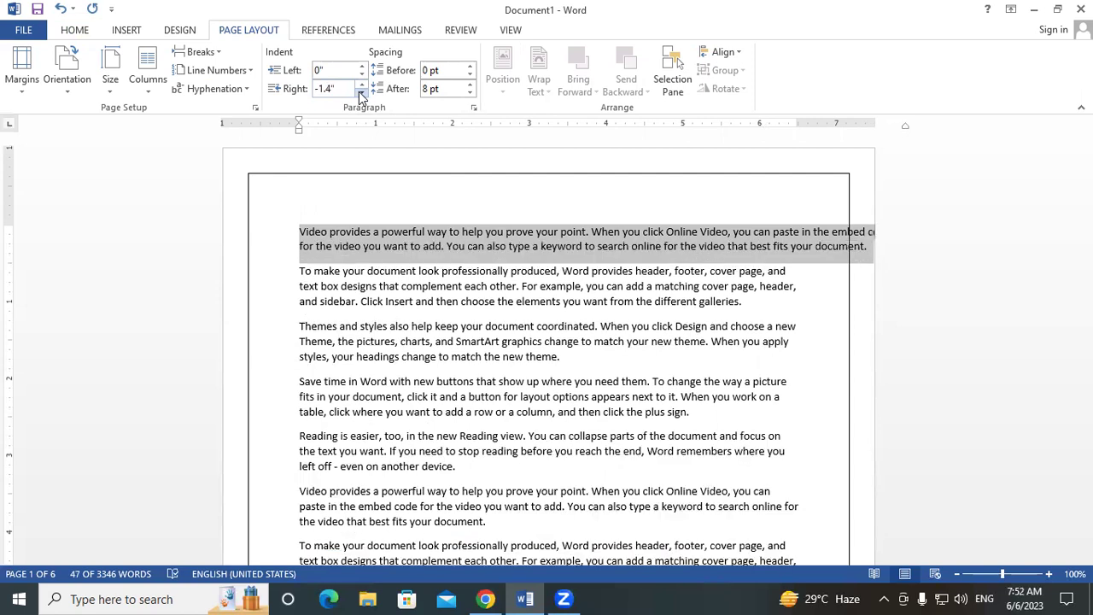
{"action": "left_click", "coordinate": [360, 92]}
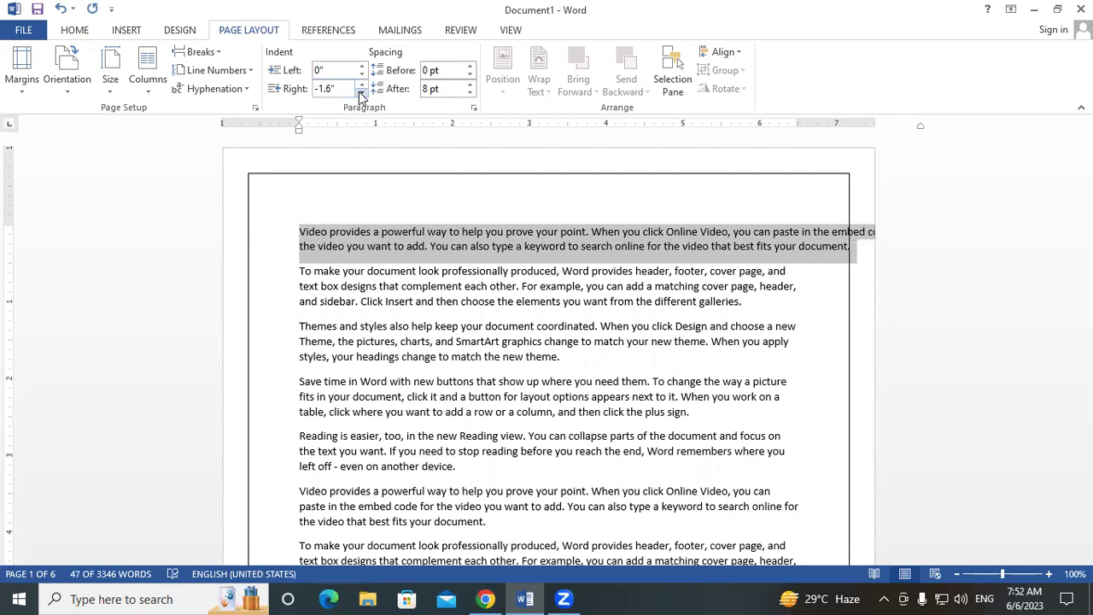
{"action": "left_click", "coordinate": [347, 89]}
{"action": "type", "text": "0"}
{"action": "key", "text": "Return"}
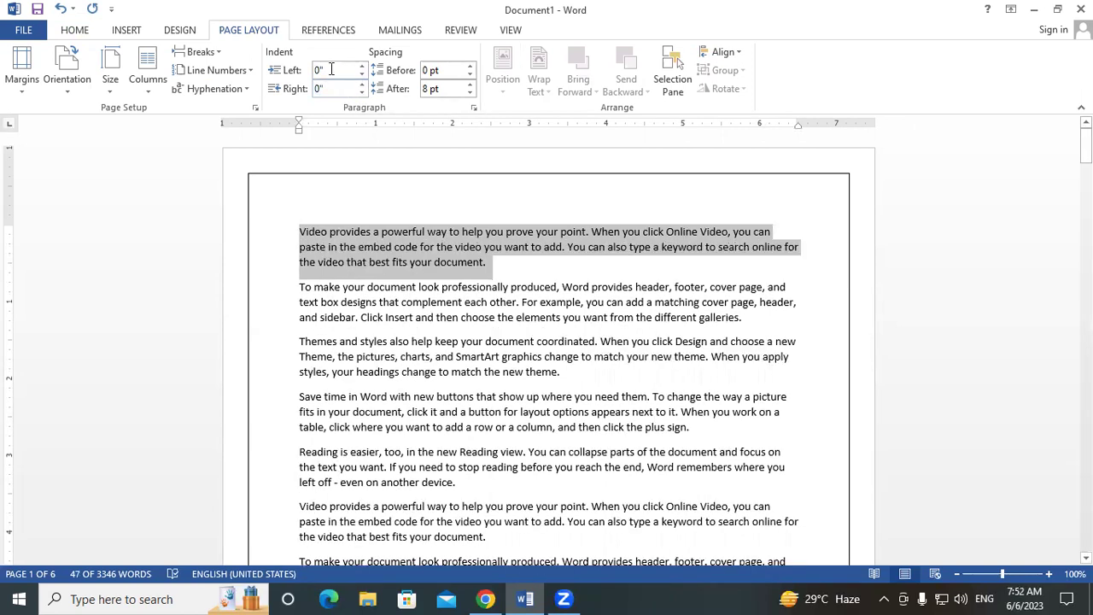
- Raise the paragraph's Before spacing to 30 pt, then return it to 0 pt
{"action": "left_click", "coordinate": [470, 66]}
{"action": "left_click", "coordinate": [470, 66]}
{"action": "left_click", "coordinate": [469, 67]}
{"action": "left_click", "coordinate": [469, 66]}
{"action": "left_click", "coordinate": [470, 67]}
{"action": "left_click", "coordinate": [469, 75]}
{"action": "left_click", "coordinate": [469, 76]}
{"action": "left_click", "coordinate": [469, 75]}
{"action": "left_click", "coordinate": [469, 75]}
{"action": "left_click", "coordinate": [469, 75]}
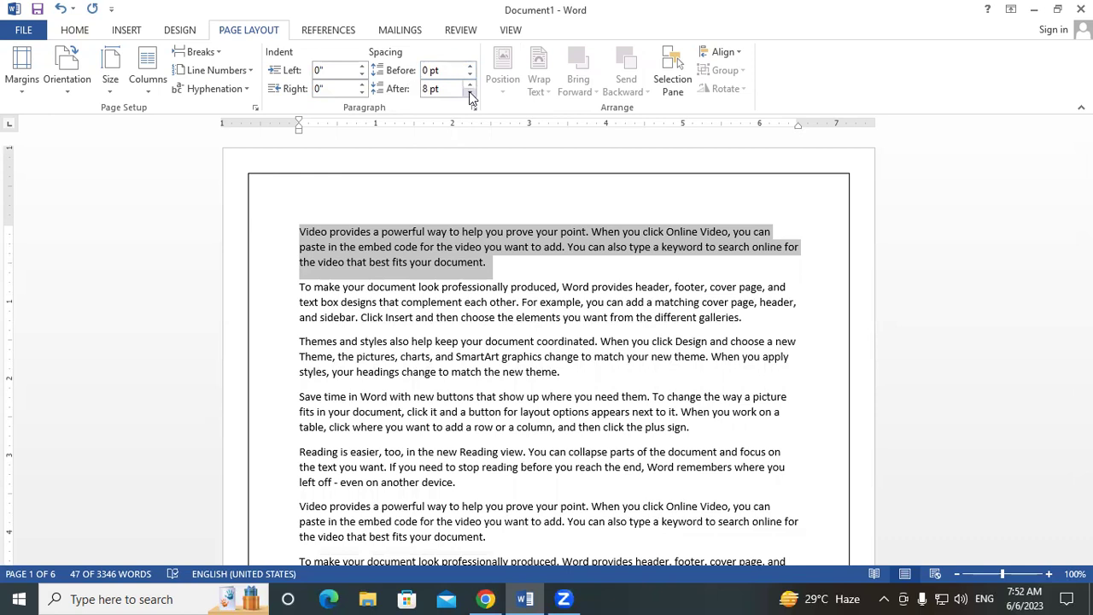
- Set the paragraph's After spacing to 90 pt
{"action": "left_click", "coordinate": [468, 91]}
{"action": "left_click", "coordinate": [468, 92]}
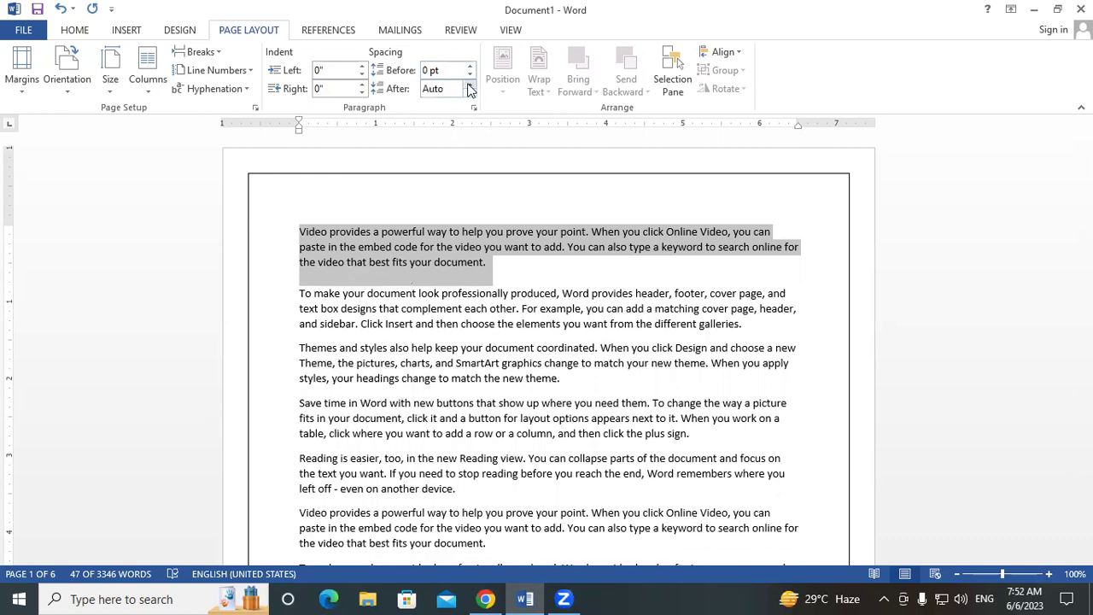
{"action": "left_click", "coordinate": [469, 85]}
{"action": "left_click", "coordinate": [469, 84]}
{"action": "left_click", "coordinate": [468, 84]}
{"action": "left_click", "coordinate": [469, 84]}
{"action": "left_click", "coordinate": [468, 85]}
{"action": "left_click", "coordinate": [469, 84]}
{"action": "triple_click", "coordinate": [469, 84]}
{"action": "double_click", "coordinate": [469, 85]}
{"action": "triple_click", "coordinate": [468, 84]}
{"action": "left_click", "coordinate": [468, 85]}
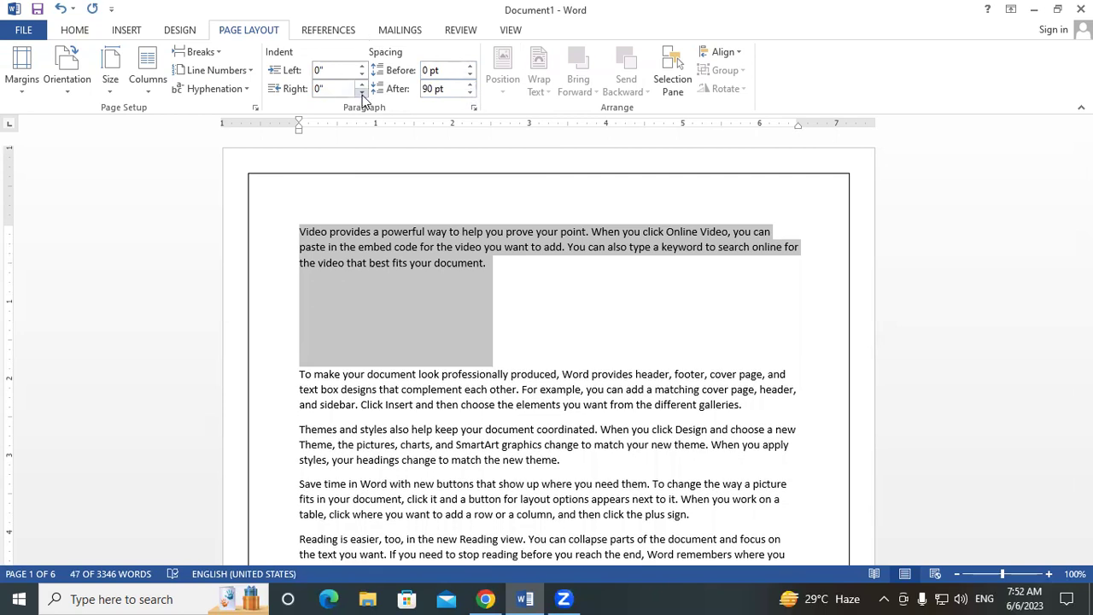
- Check the Home Line Spacing choices, then place the caret after the first paragraph
{"action": "left_click", "coordinate": [75, 32]}
{"action": "left_click", "coordinate": [441, 83]}
{"action": "left_click", "coordinate": [443, 83]}
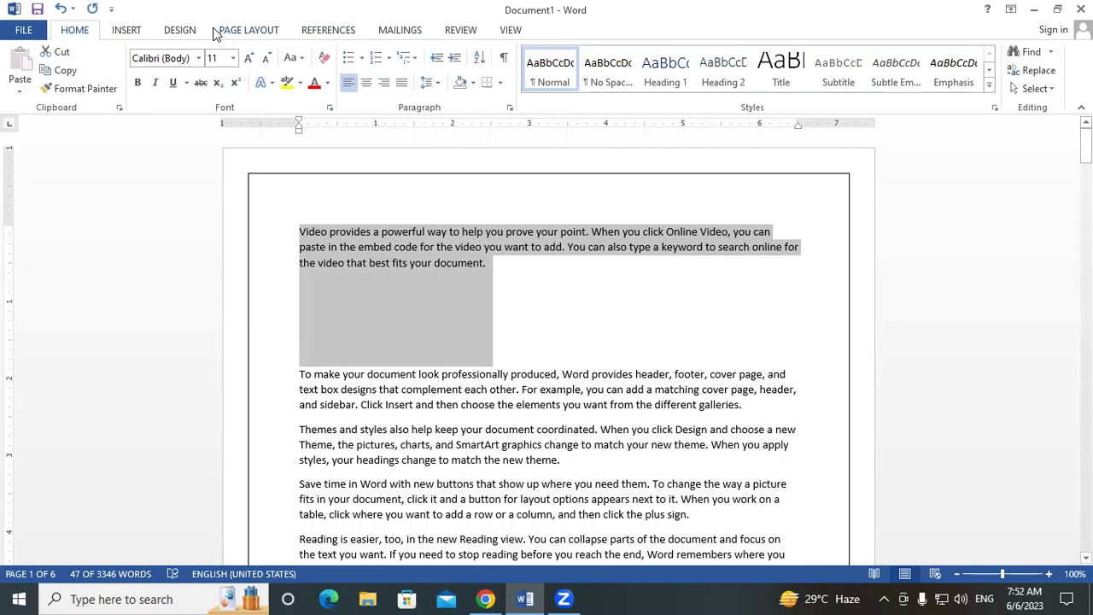
{"action": "left_click", "coordinate": [238, 32]}
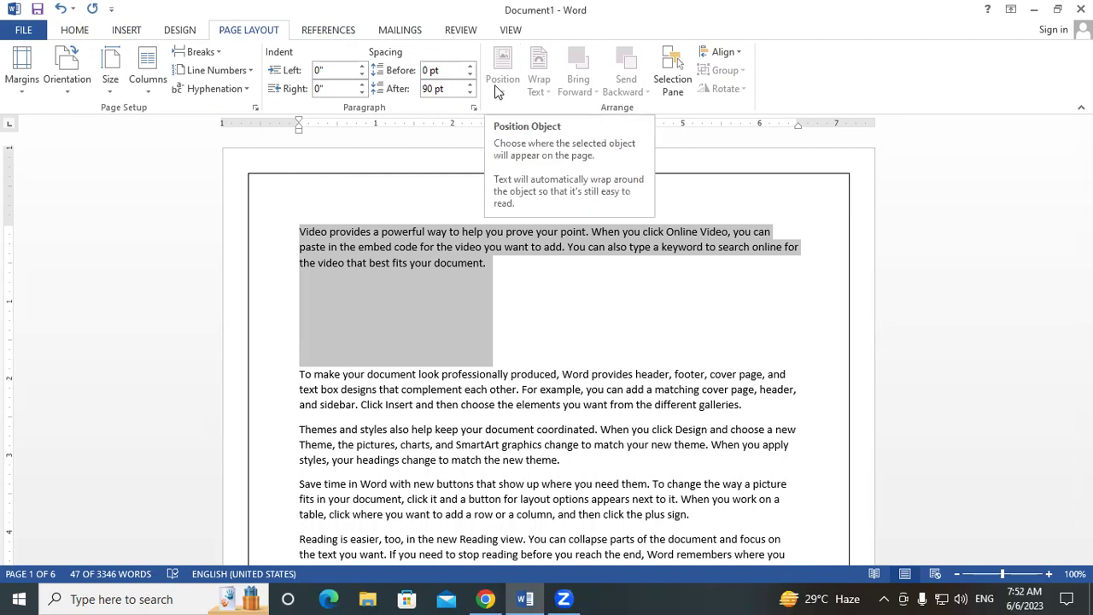
{"action": "left_click", "coordinate": [545, 335]}
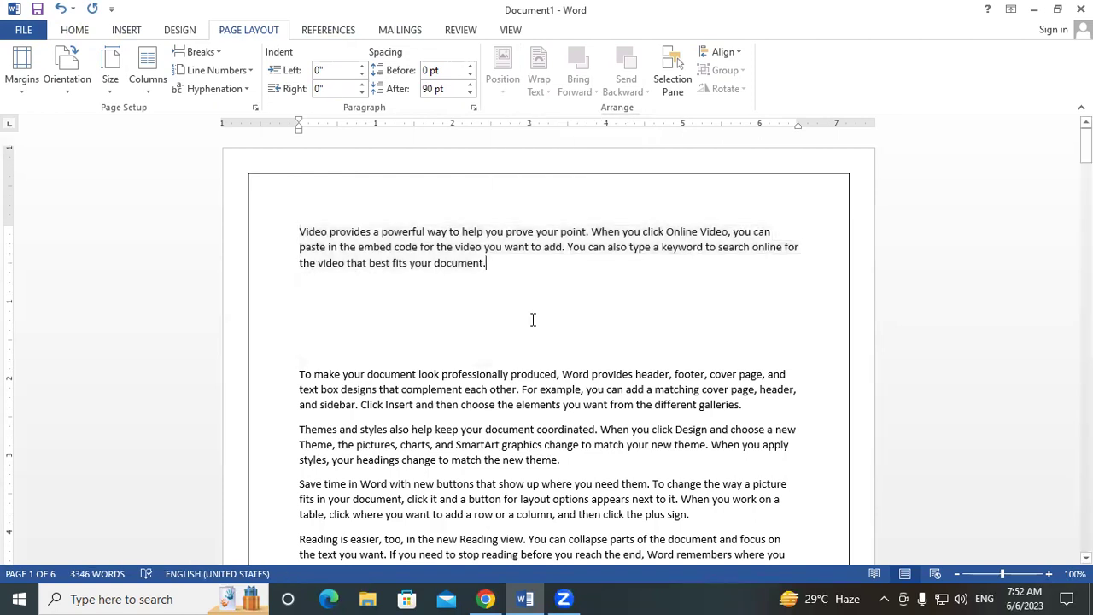
- Draw a rectangle shape below the first paragraph
{"action": "left_click", "coordinate": [128, 31]}
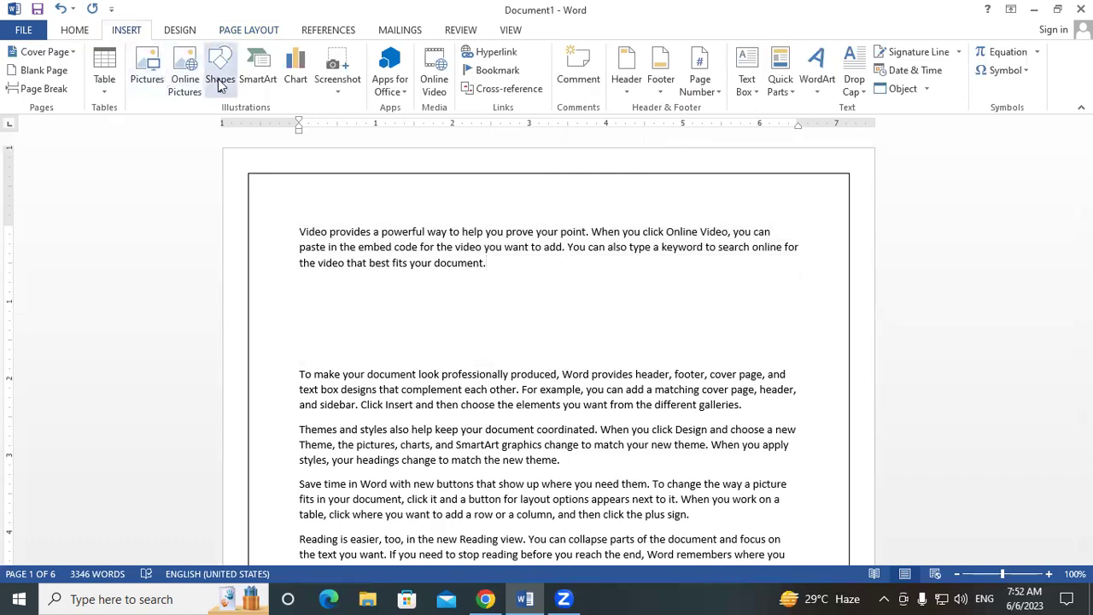
{"action": "left_click", "coordinate": [220, 79]}
{"action": "left_click", "coordinate": [261, 125]}
{"action": "left_click_drag", "start_coordinate": [405, 271], "coordinate": [617, 453]}
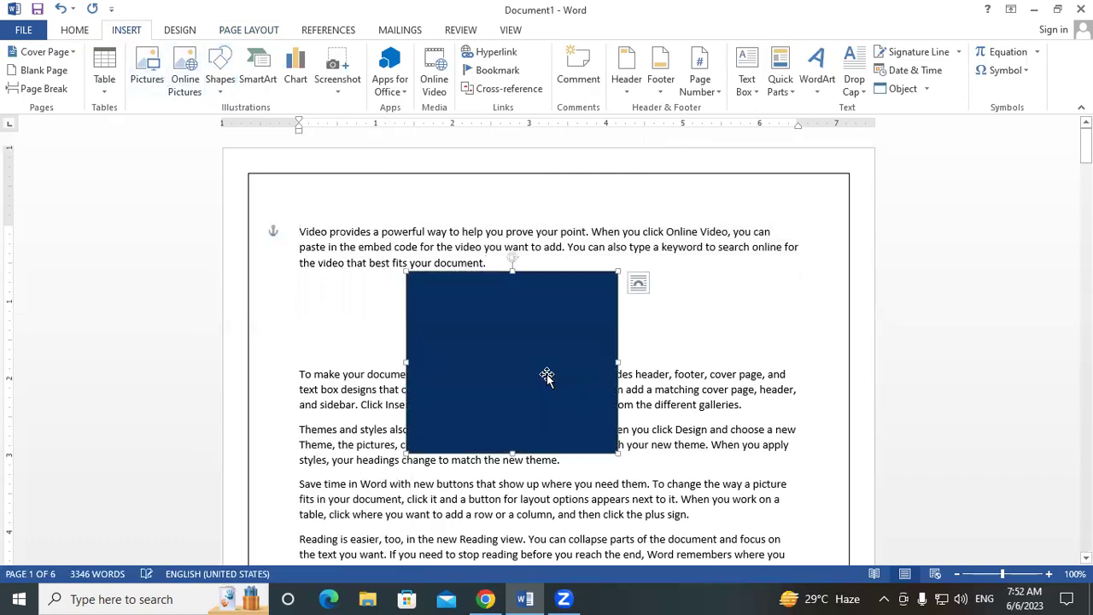
- Position the rectangle top right with Square wrapping, then drag it into the text's centre
{"action": "left_click", "coordinate": [249, 31]}
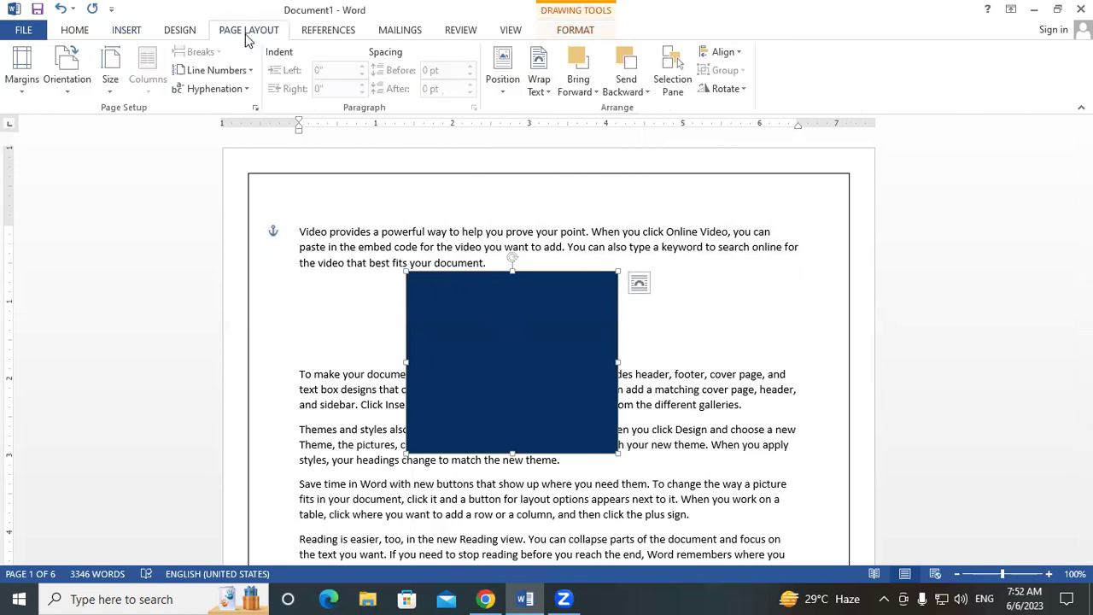
{"action": "left_click", "coordinate": [503, 66]}
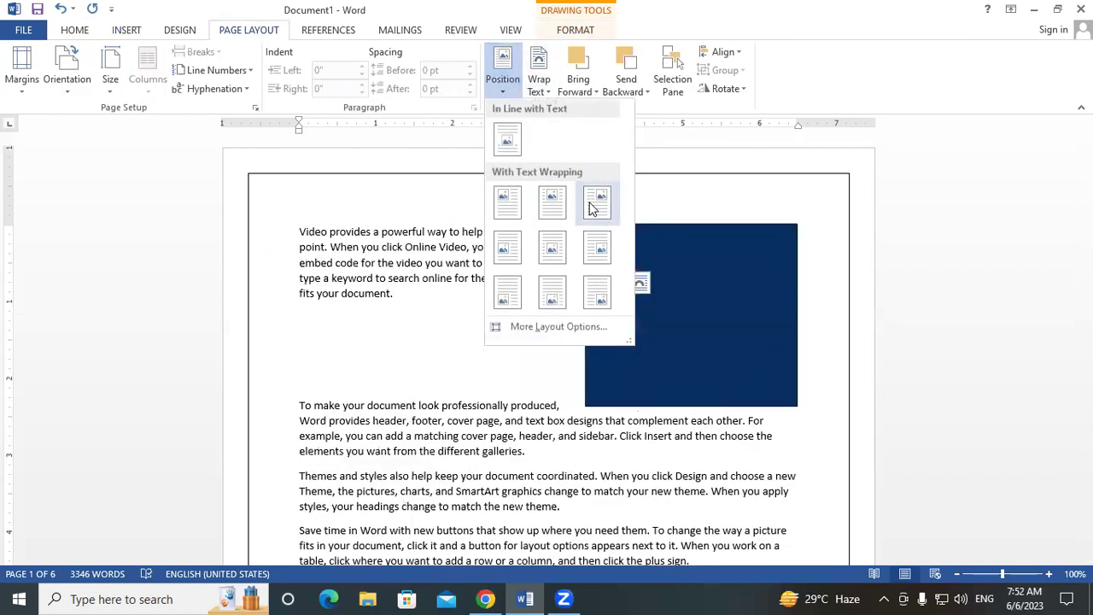
{"action": "left_click", "coordinate": [596, 203]}
{"action": "left_click", "coordinate": [539, 81]}
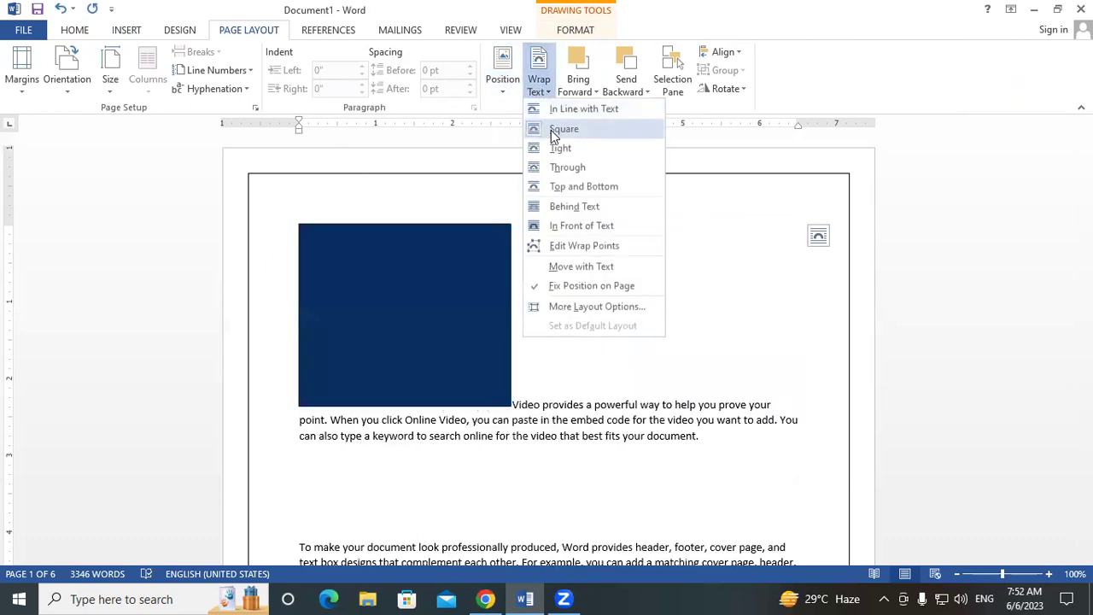
{"action": "left_click", "coordinate": [552, 134]}
{"action": "left_click_drag", "start_coordinate": [624, 273], "coordinate": [461, 315]}
{"action": "mouse_move", "coordinate": [583, 298]}
{"action": "left_mouse_down"}
{"action": "mouse_move", "coordinate": [499, 310]}
{"action": "mouse_move", "coordinate": [569, 310]}
{"action": "left_mouse_up"}
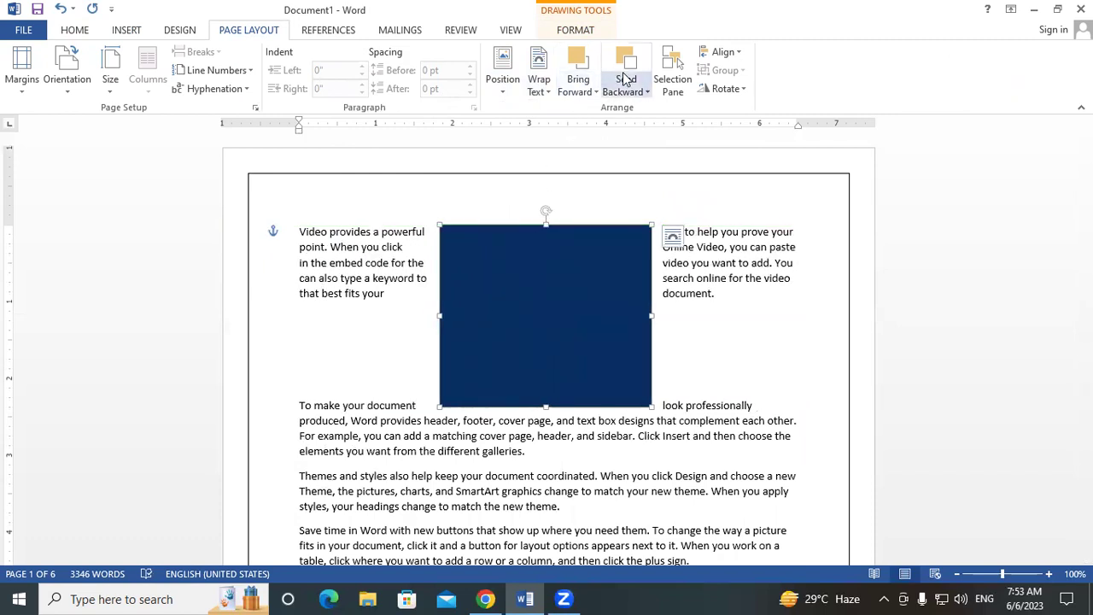
- Draw a magenta rounded rectangle overlapping the navy rectangle's left side
{"action": "left_click", "coordinate": [559, 32]}
{"action": "left_click", "coordinate": [92, 52]}
{"action": "mouse_move", "coordinate": [415, 264]}
{"action": "left_mouse_down"}
{"action": "mouse_move", "coordinate": [527, 420]}
{"action": "mouse_move", "coordinate": [608, 486]}
{"action": "left_mouse_up"}
{"action": "left_click_drag", "start_coordinate": [490, 380], "coordinate": [425, 374]}
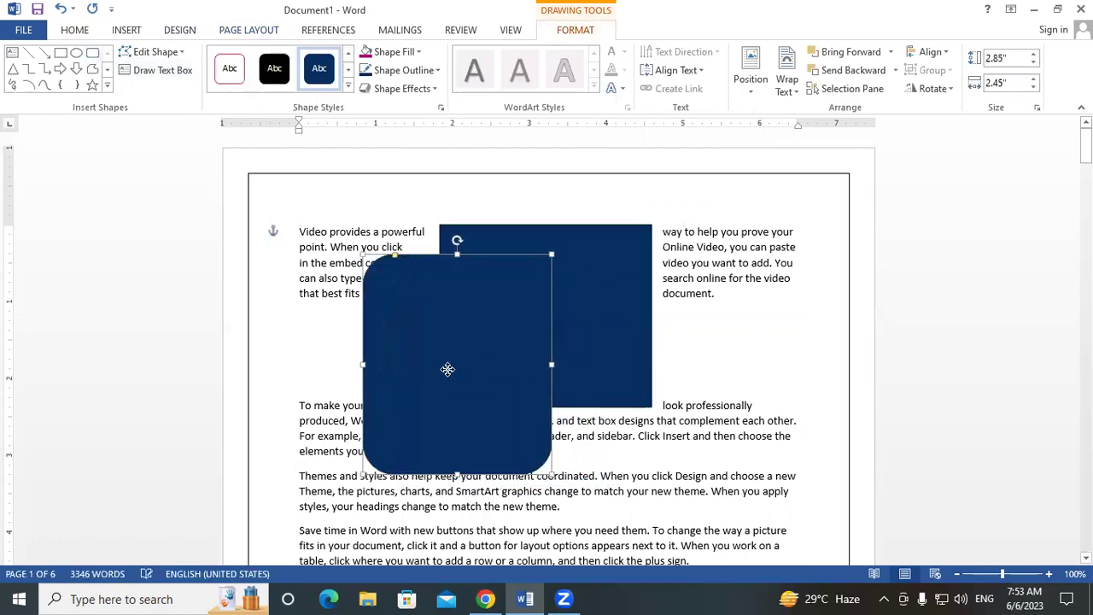
{"action": "left_click", "coordinate": [376, 52]}
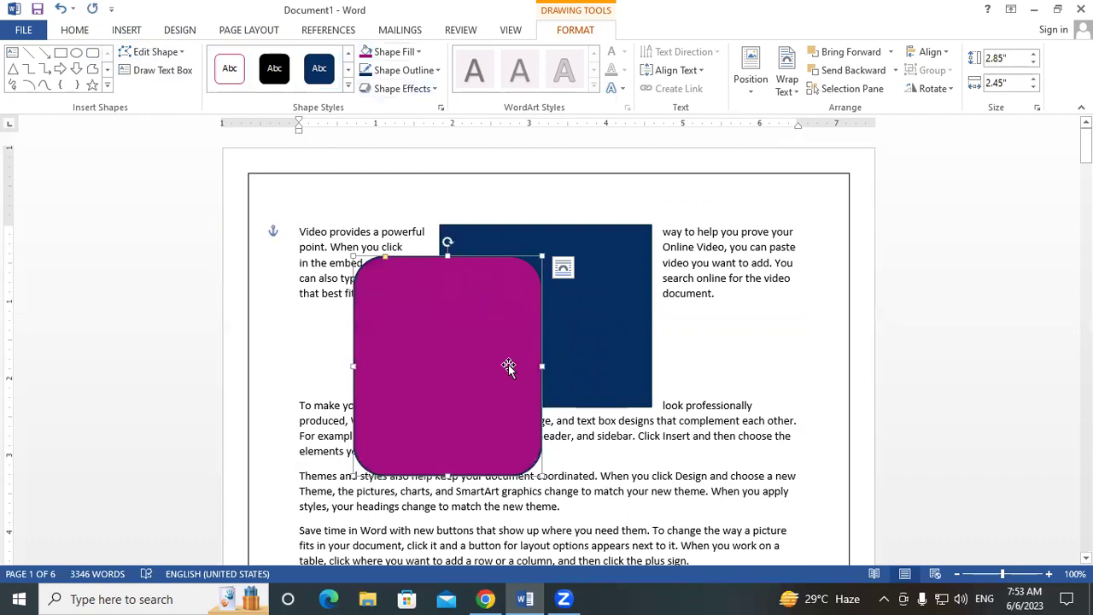
{"action": "left_click_drag", "start_coordinate": [490, 356], "coordinate": [465, 341]}
- Toggle the magenta shape's layering with Send Backward and Bring Forward
{"action": "left_click", "coordinate": [258, 31]}
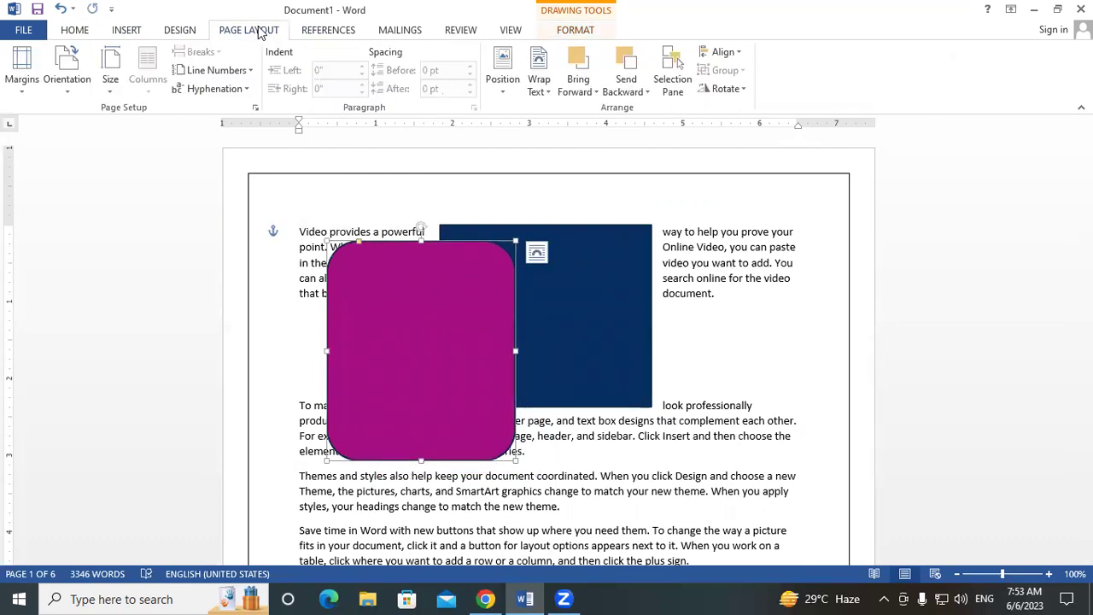
{"action": "left_click", "coordinate": [622, 62]}
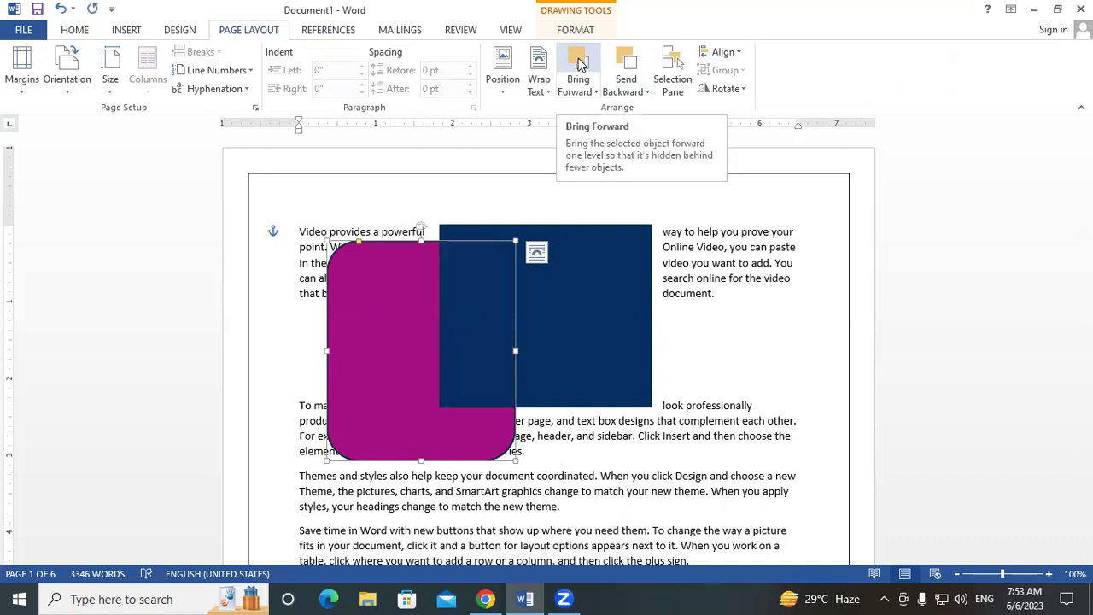
{"action": "left_click", "coordinate": [579, 62]}
{"action": "left_click", "coordinate": [623, 60]}
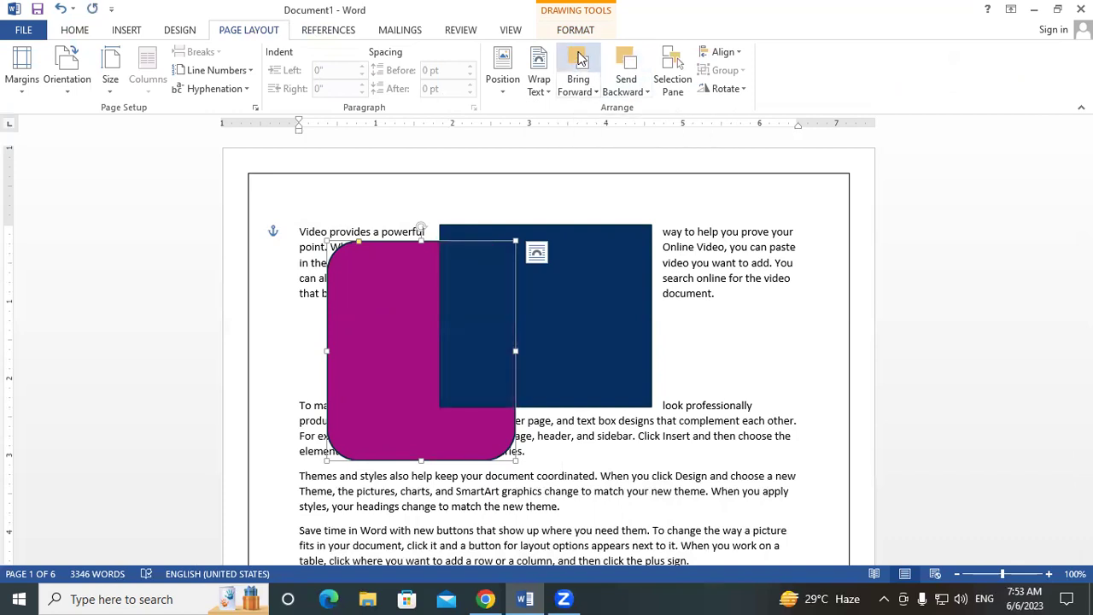
{"action": "left_click", "coordinate": [581, 58]}
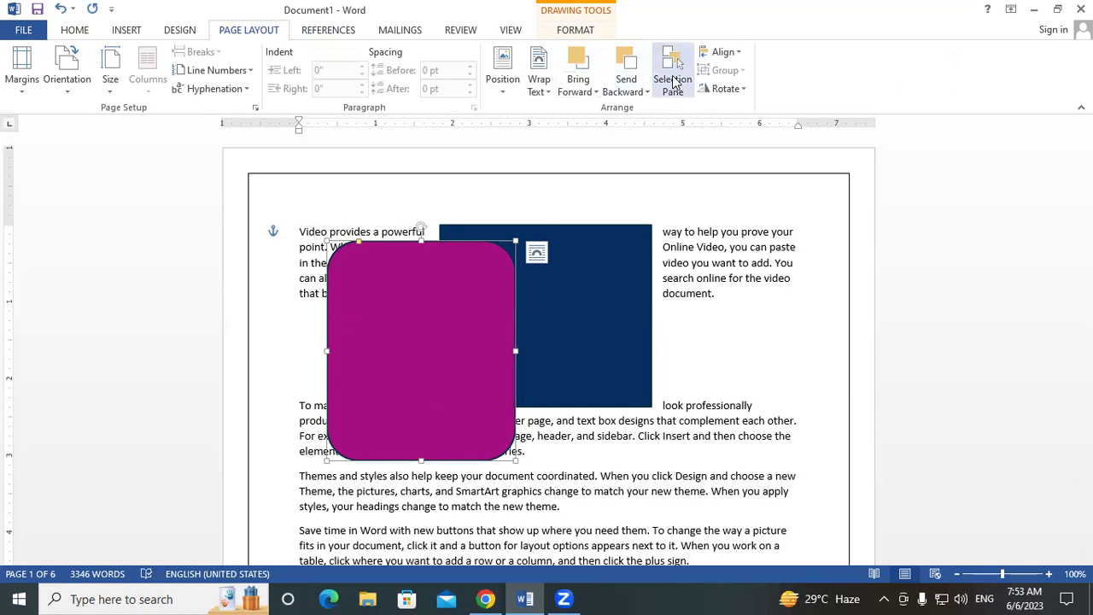
- In the Selection Pane, hide all shapes and show them again, twice
{"action": "left_click", "coordinate": [674, 82]}
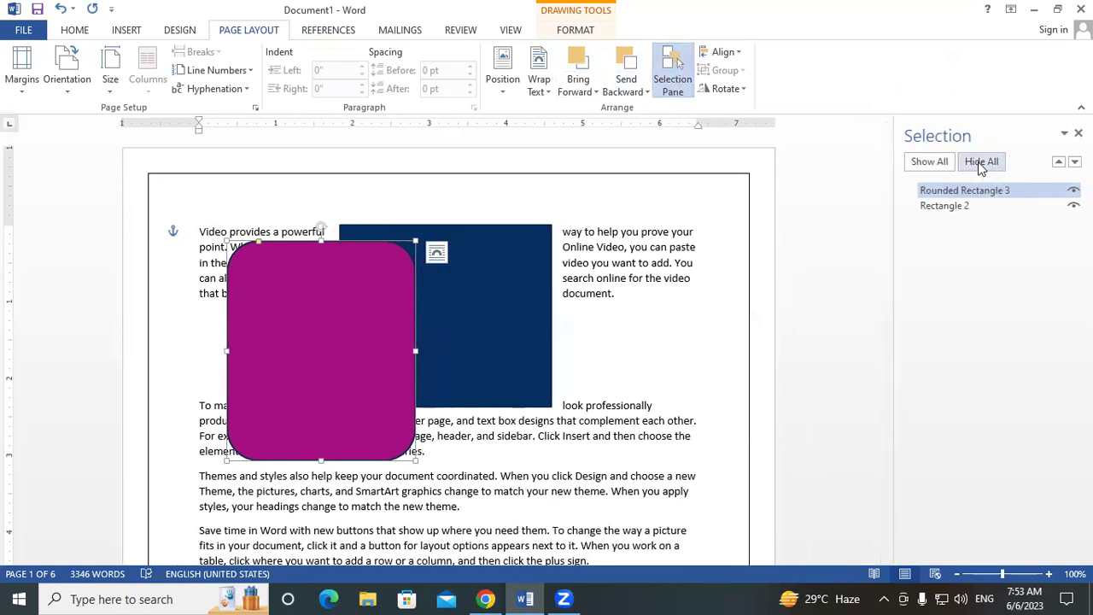
{"action": "left_click", "coordinate": [982, 161]}
{"action": "left_click", "coordinate": [944, 162]}
{"action": "left_click", "coordinate": [980, 162]}
{"action": "left_click", "coordinate": [944, 160]}
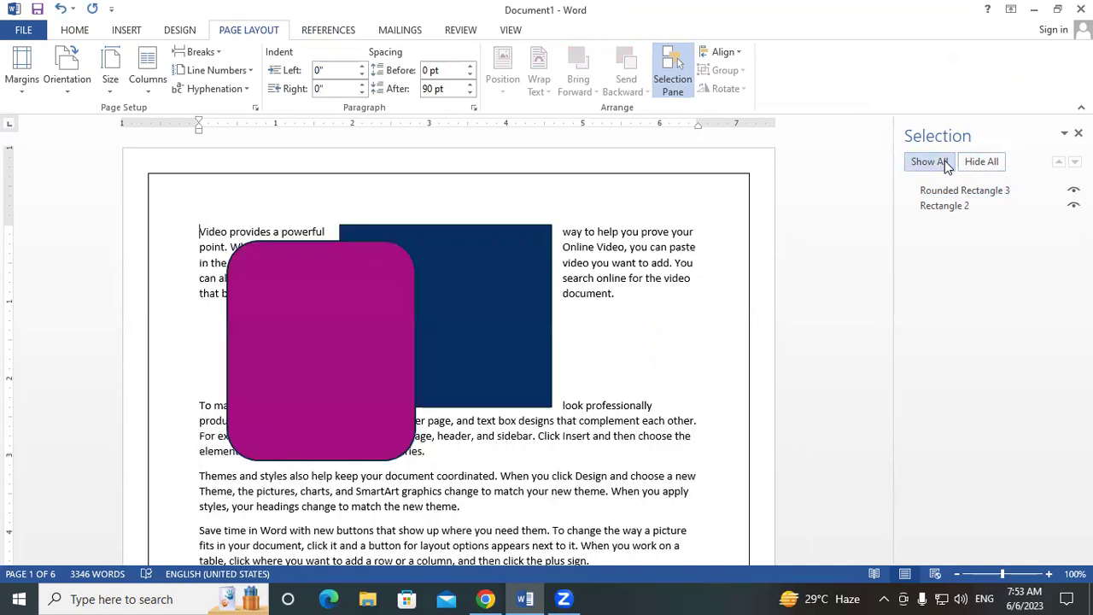
- Align Rectangle 2 to the centre, then left, then finally the right margin
{"action": "left_click", "coordinate": [738, 53]}
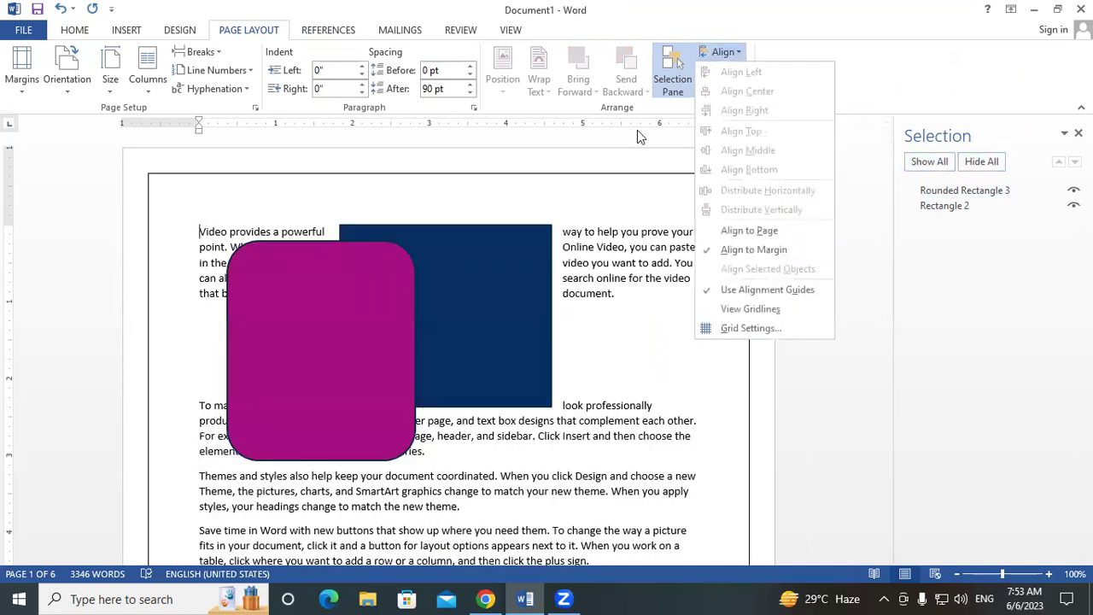
{"action": "left_click", "coordinate": [439, 313]}
{"action": "left_click", "coordinate": [500, 271]}
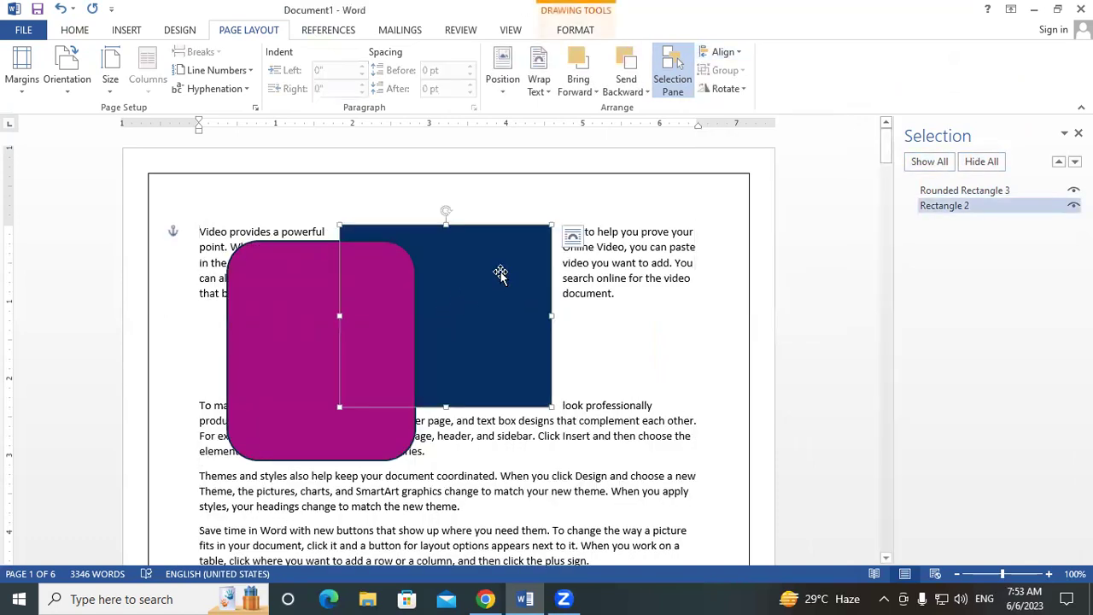
{"action": "left_click", "coordinate": [724, 56]}
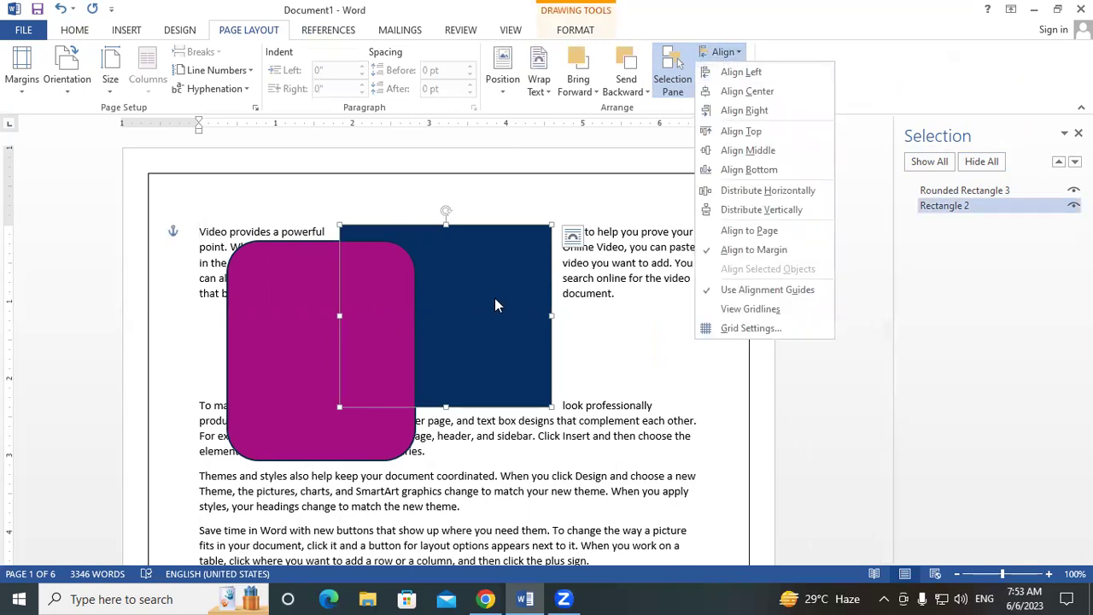
{"action": "left_click", "coordinate": [734, 92]}
{"action": "left_click", "coordinate": [724, 53]}
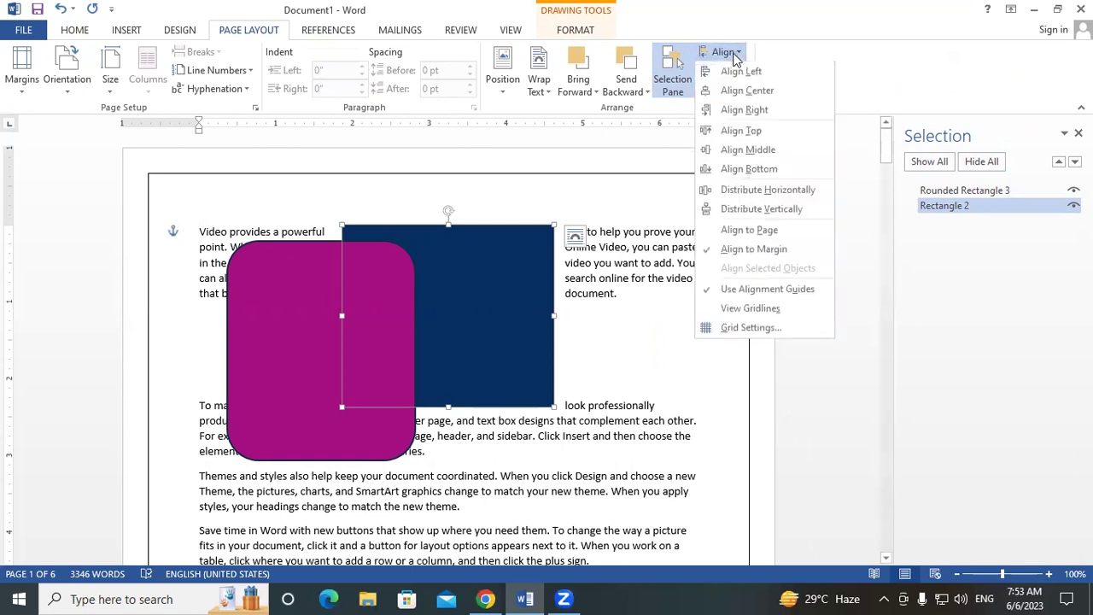
{"action": "left_click", "coordinate": [741, 75]}
{"action": "left_click", "coordinate": [724, 53]}
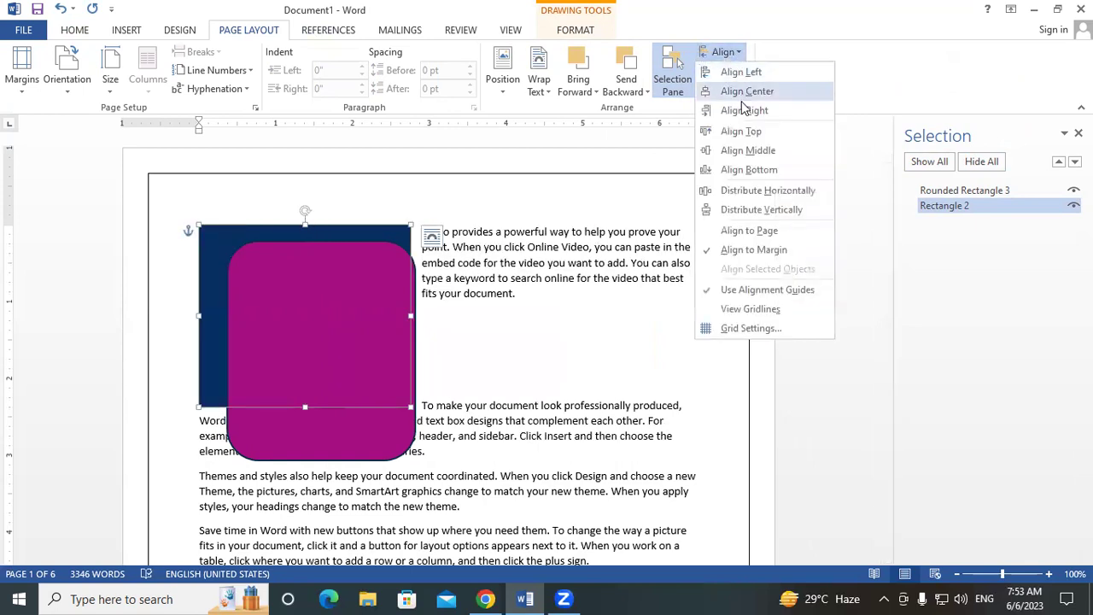
{"action": "left_click", "coordinate": [739, 111]}
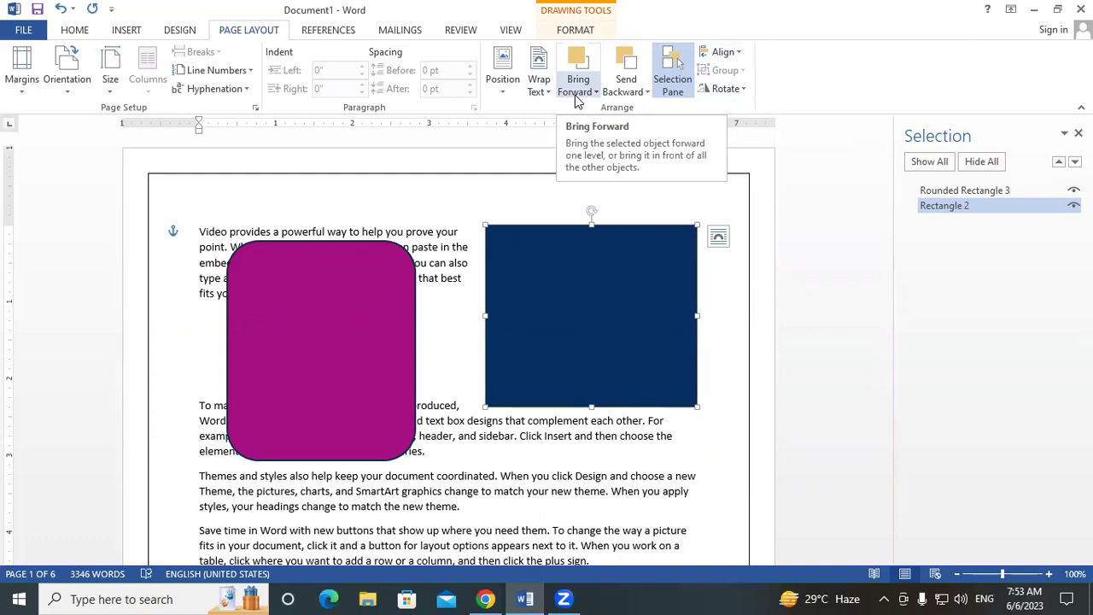
- Preview the rotation choices without rotating the rectangle, then close the Selection pane
{"action": "left_click", "coordinate": [734, 88]}
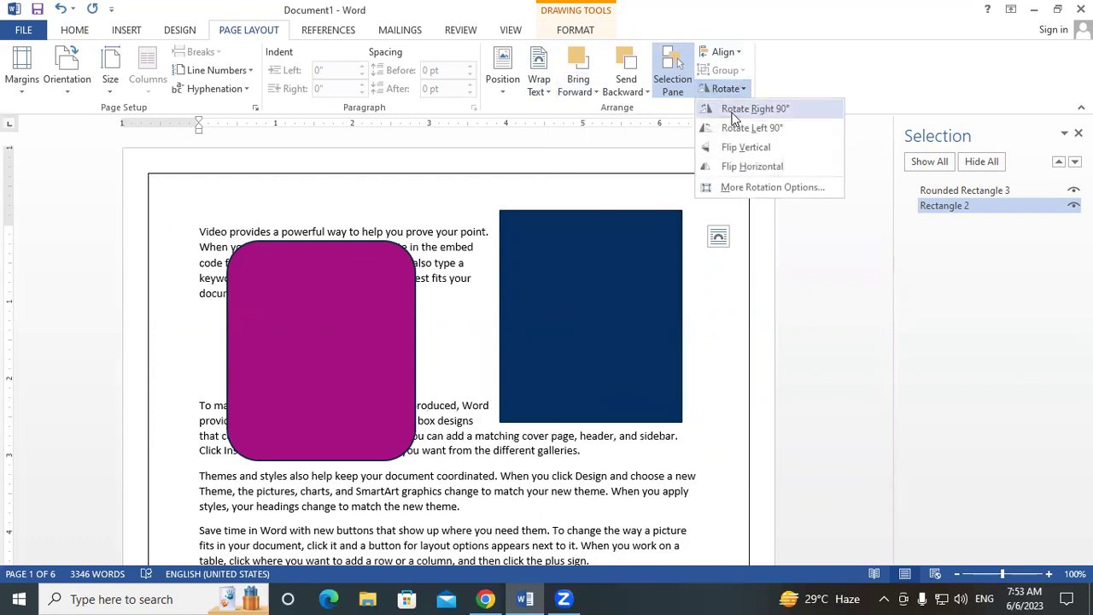
{"action": "left_click", "coordinate": [534, 290]}
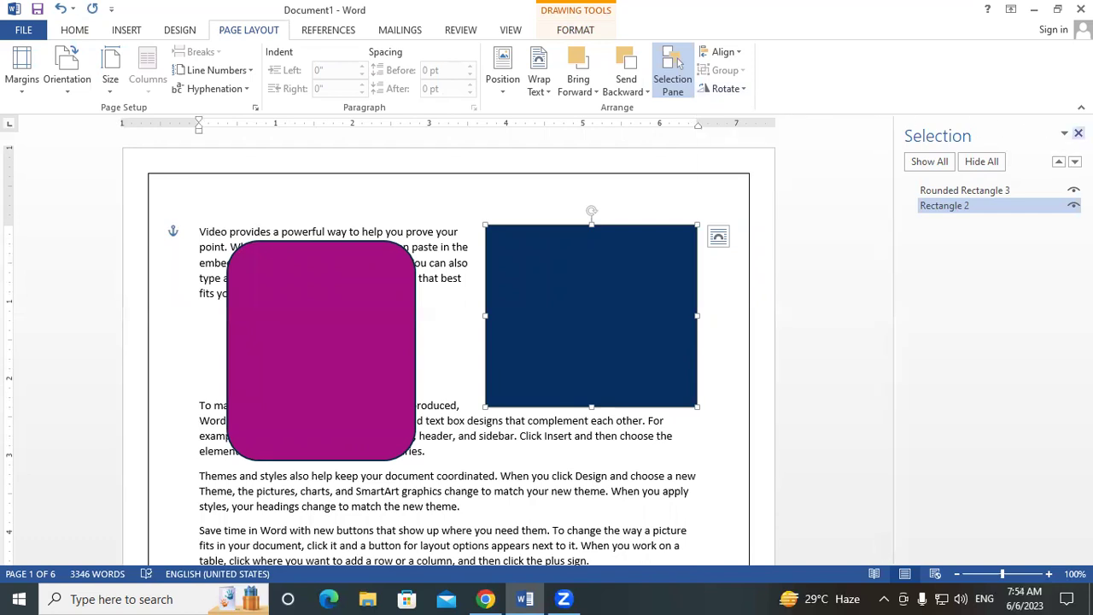
{"action": "left_click", "coordinate": [1077, 133]}
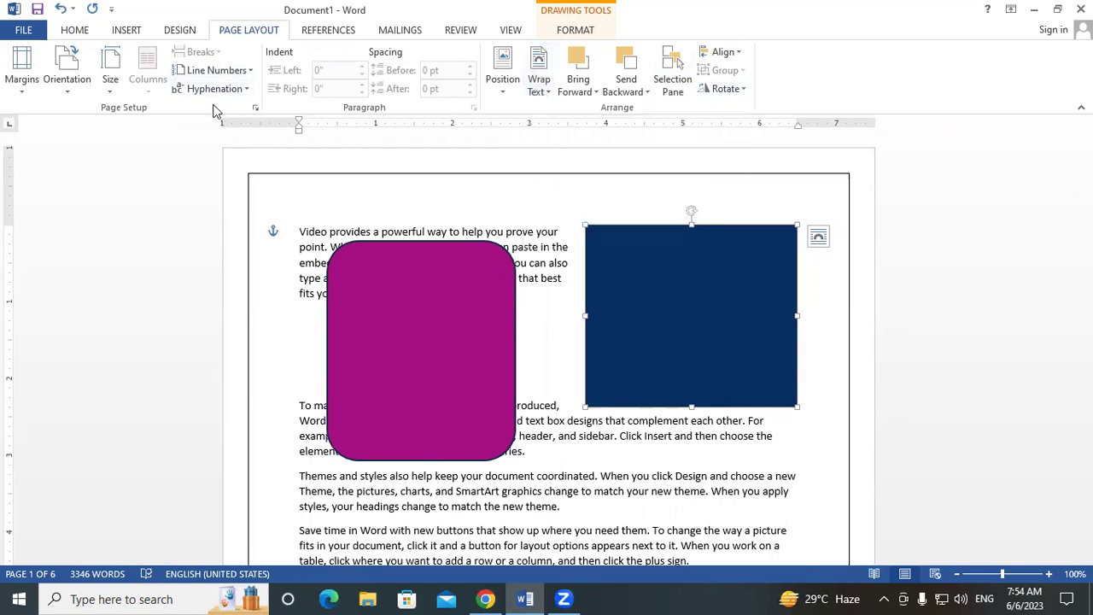
{"action": "left_click", "coordinate": [180, 32]}
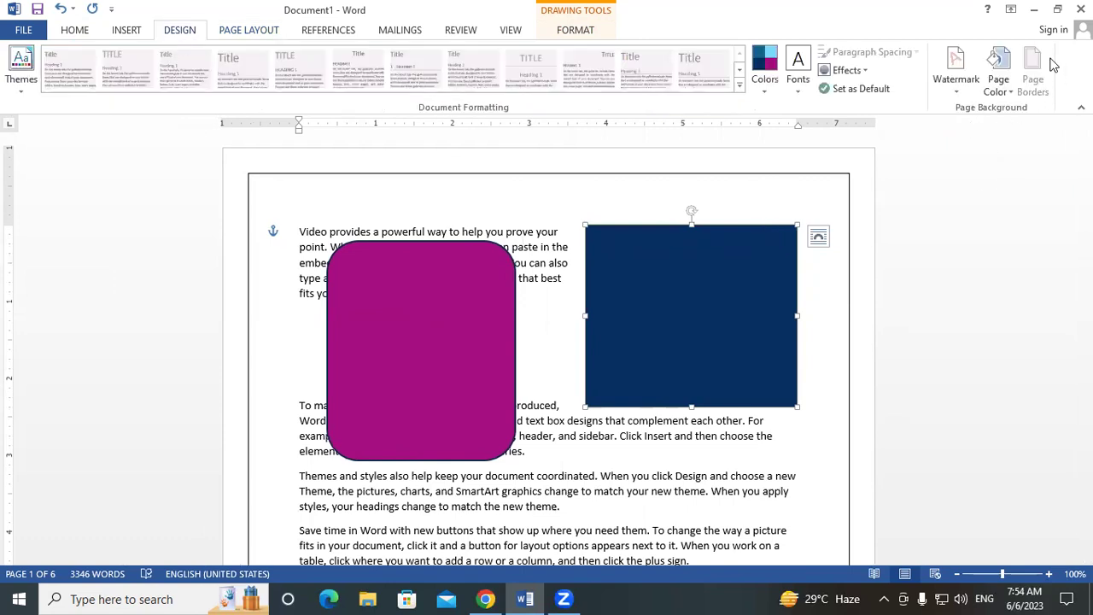
{"action": "left_click", "coordinate": [247, 30]}
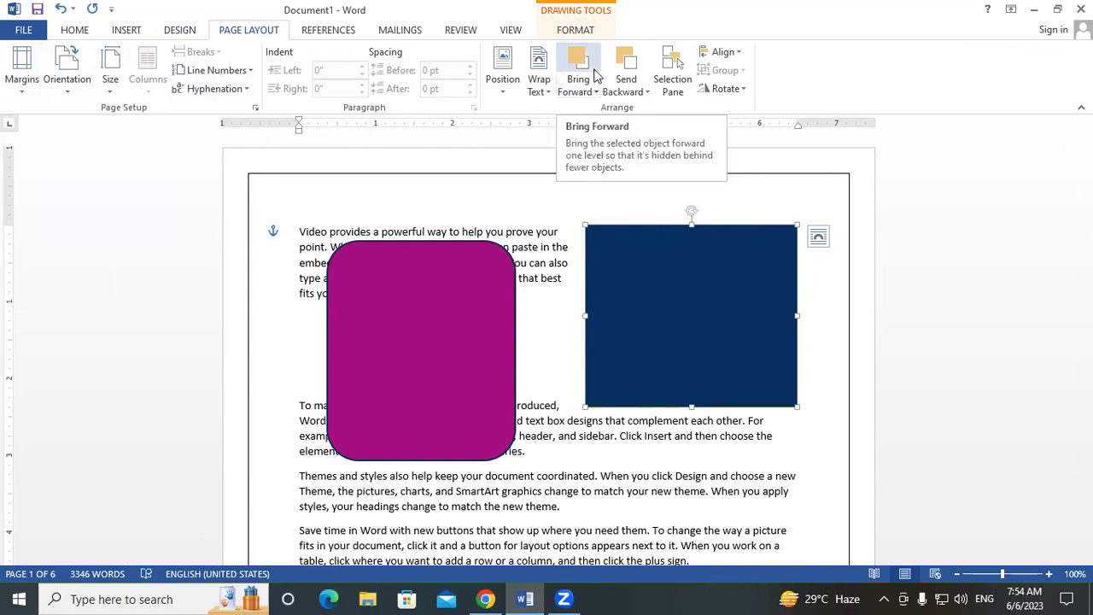
{"action": "left_click", "coordinate": [565, 351]}
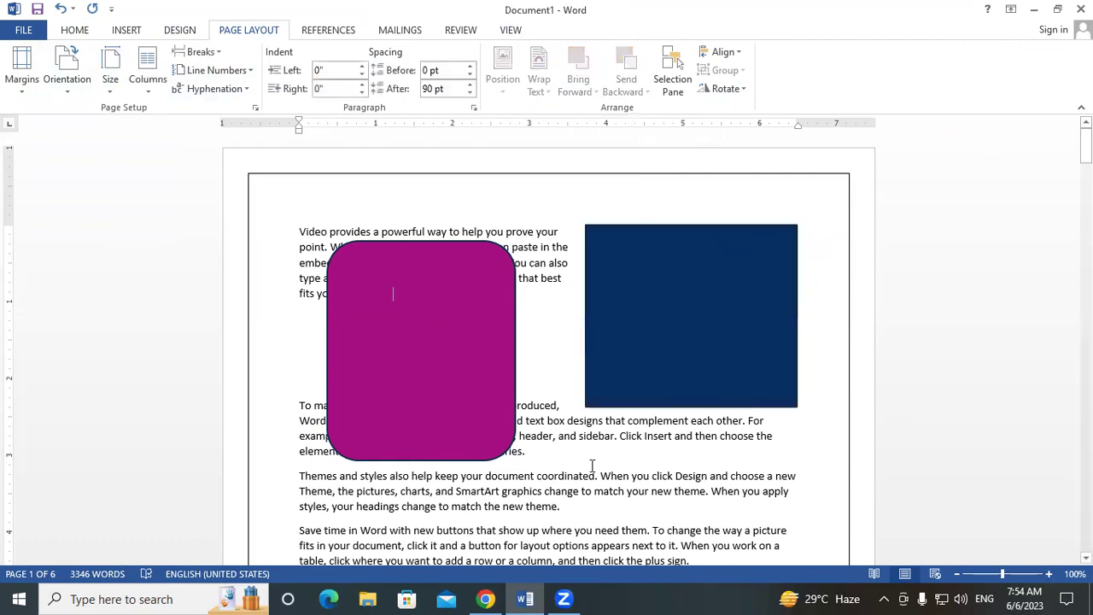